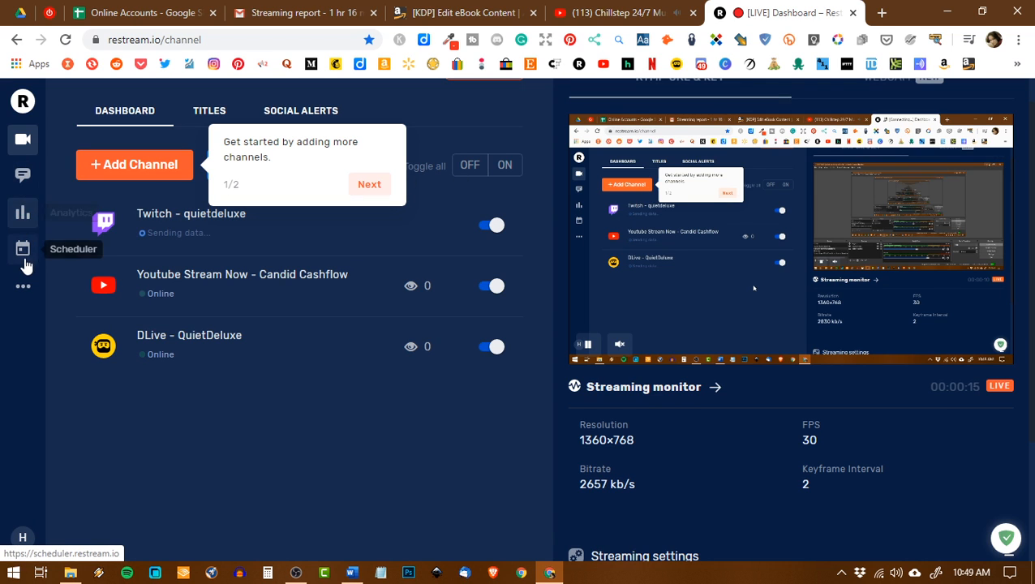
- Set the stream title to "Paperback Formatting" in Restream and update it on all platforms
{"action": "left_click", "coordinate": [202, 115]}
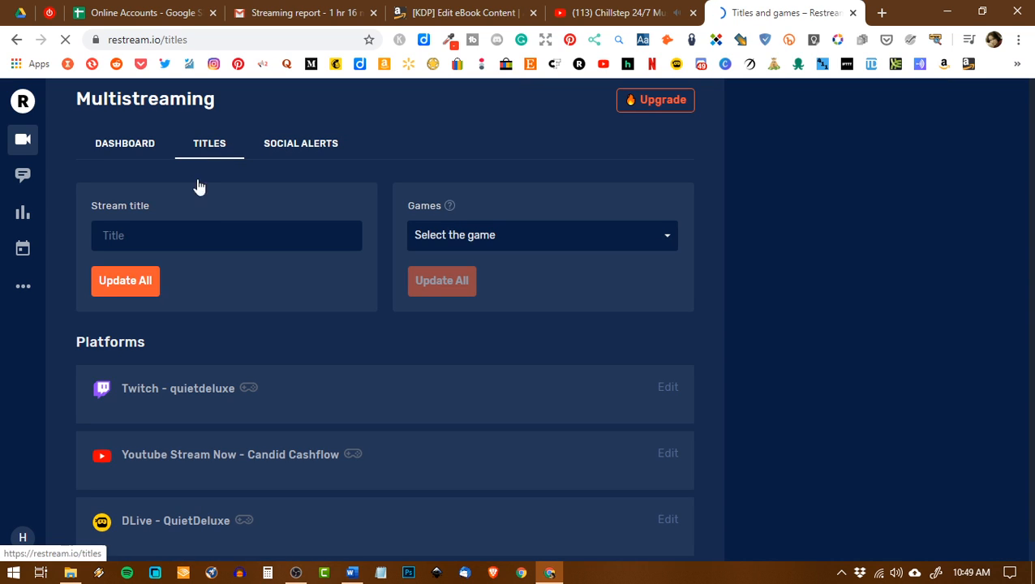
{"action": "left_click", "coordinate": [247, 245]}
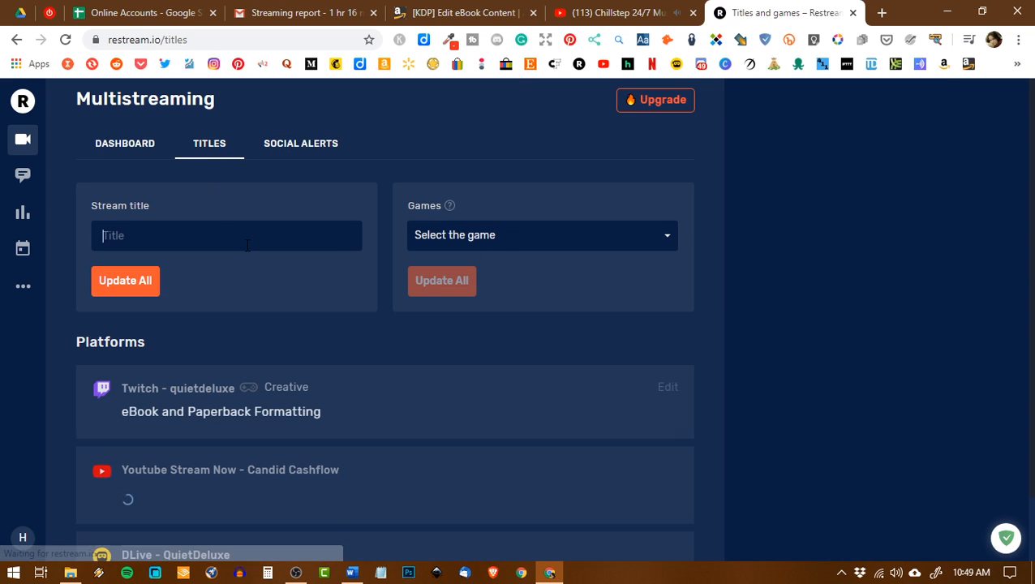
{"action": "type", "text": "Paperback"}
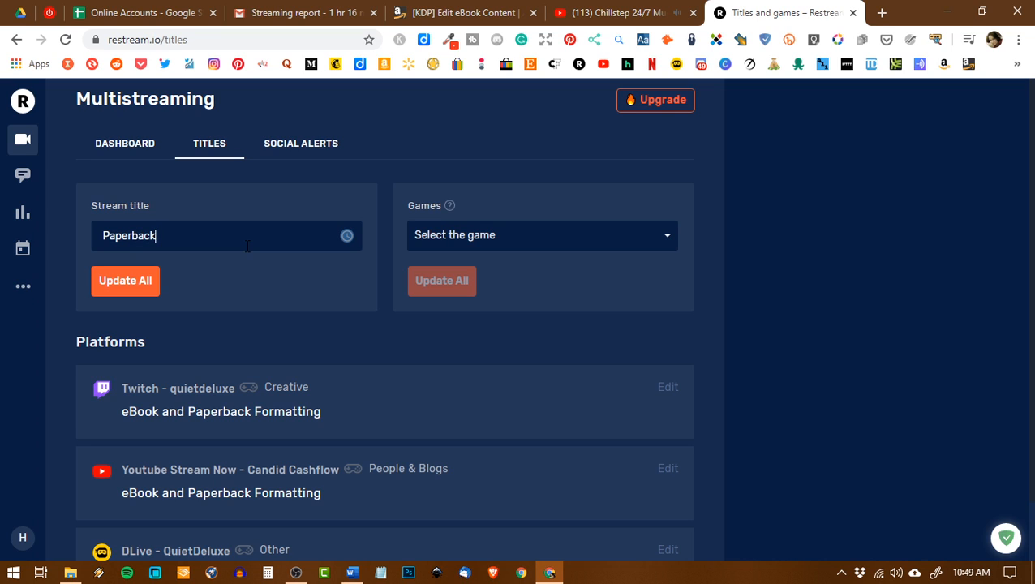
{"action": "type", "text": " Formatting"}
{"action": "left_click", "coordinate": [124, 281]}
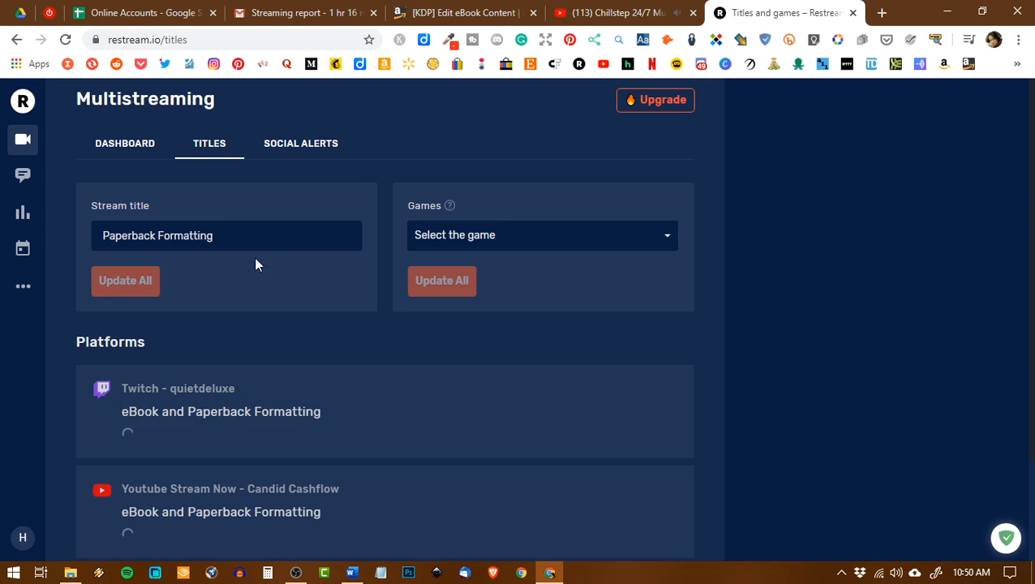
{"action": "left_click", "coordinate": [568, 243]}
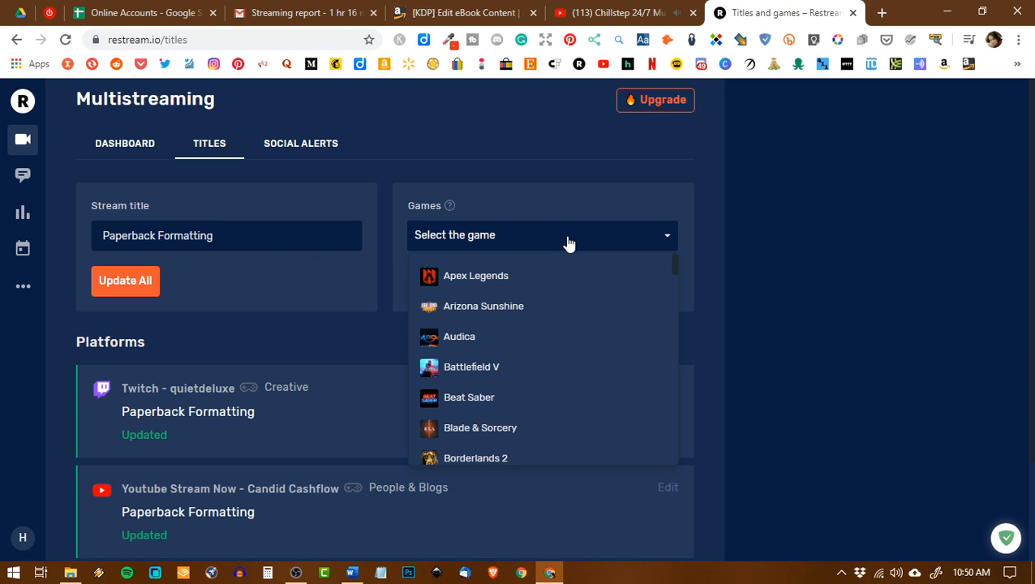
{"action": "left_click", "coordinate": [568, 237]}
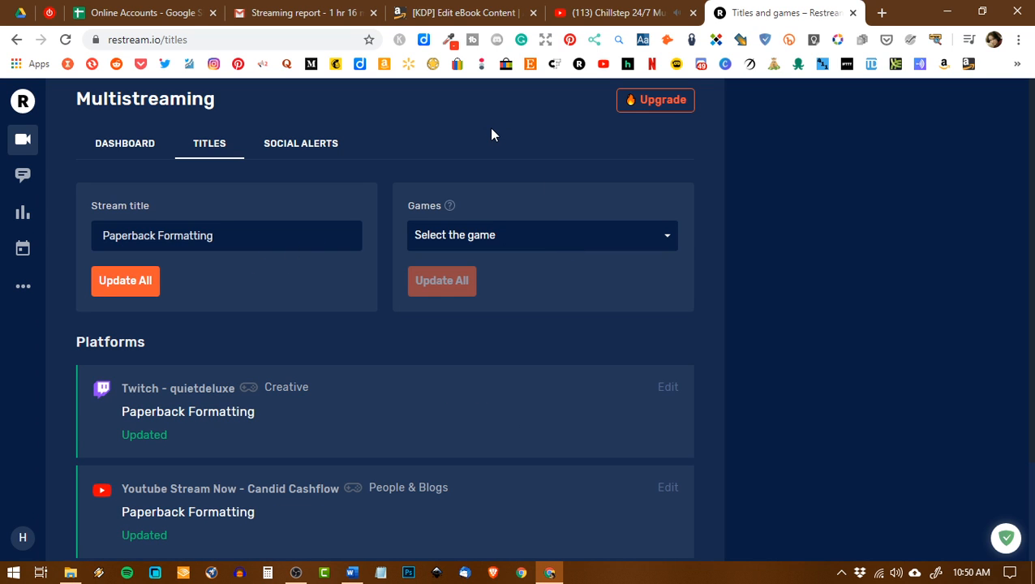
{"action": "scroll", "coordinate": [492, 134], "scroll_direction": "down", "scroll_amount": 2}
{"action": "scroll", "coordinate": [488, 139], "scroll_direction": "up", "scroll_amount": 2}
- Connect the Twitter account to Restream's social alerts and authorize Restream.io to access it
{"action": "left_click", "coordinate": [323, 147]}
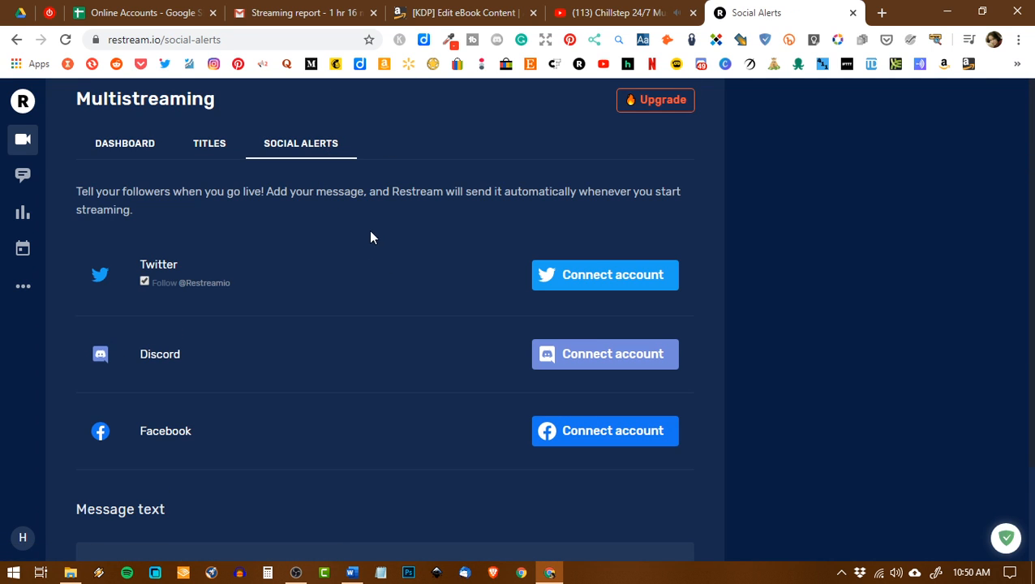
{"action": "scroll", "coordinate": [420, 349], "scroll_direction": "down", "scroll_amount": 2}
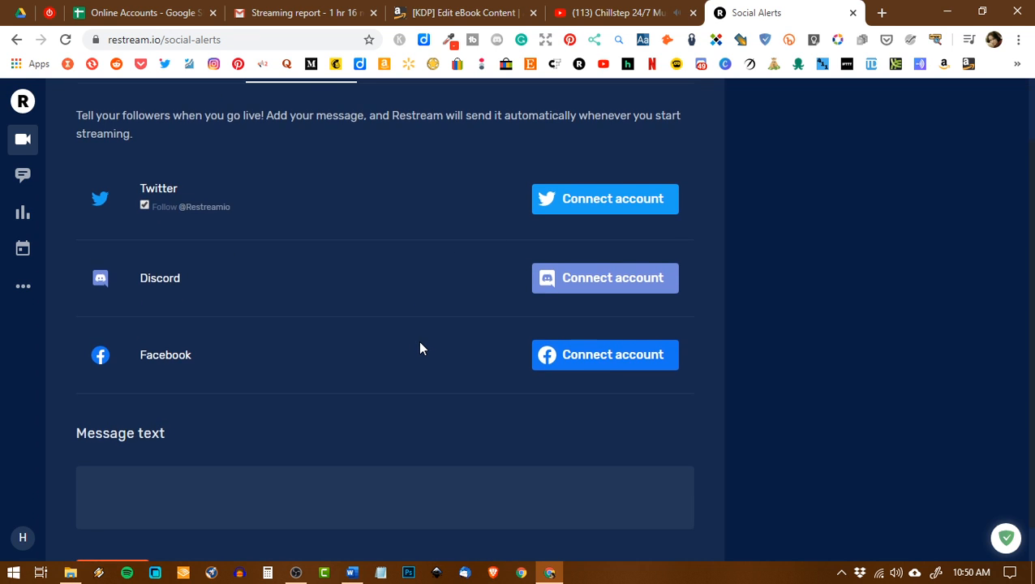
{"action": "scroll", "coordinate": [420, 349], "scroll_direction": "up", "scroll_amount": 2}
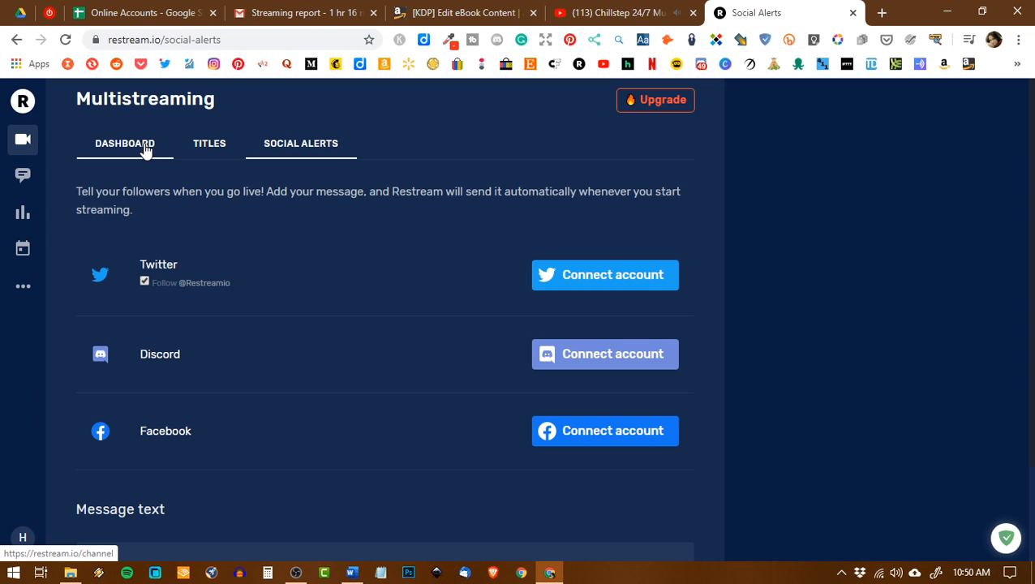
{"action": "left_click", "coordinate": [567, 288]}
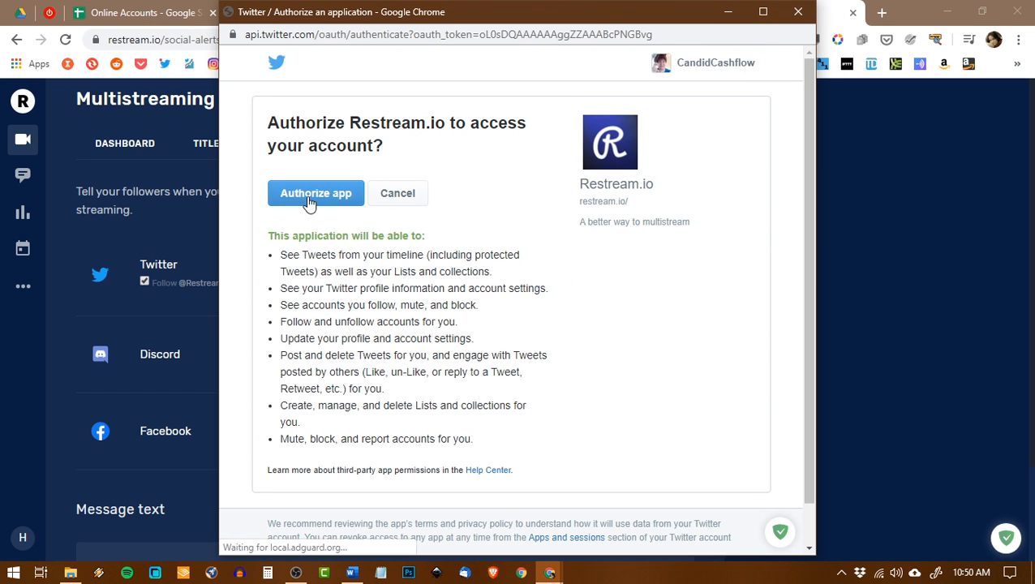
{"action": "left_click", "coordinate": [309, 201]}
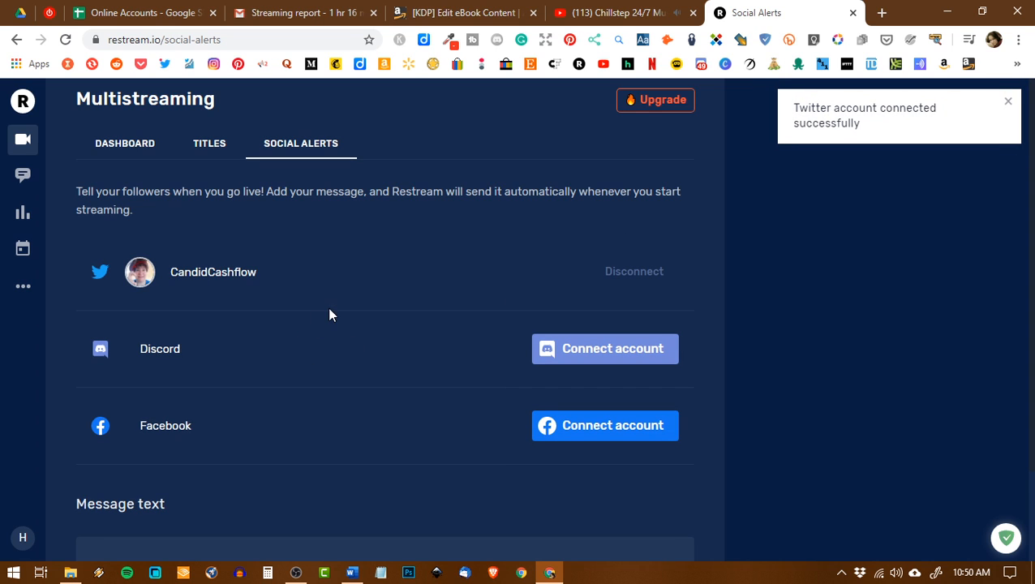
- Check the multistreaming dashboard and the Restream Chat page, ending back on the dashboard
{"action": "left_click", "coordinate": [114, 158]}
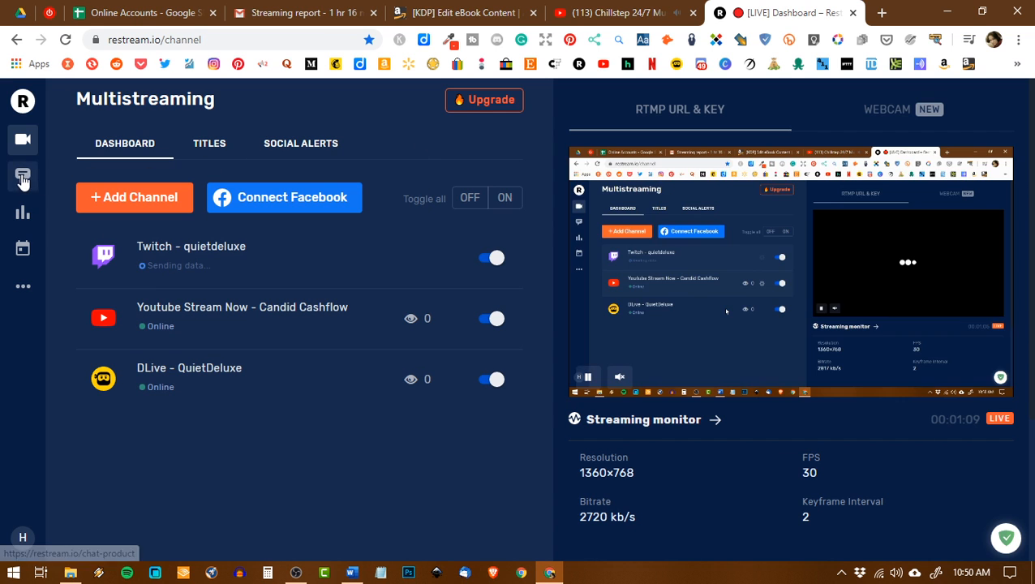
{"action": "left_click", "coordinate": [23, 179]}
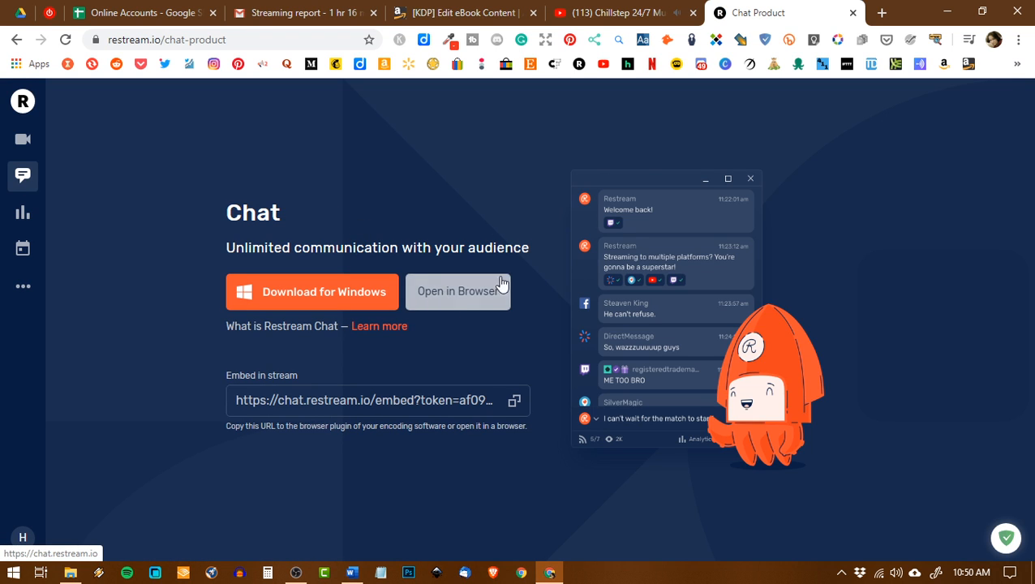
{"action": "left_click", "coordinate": [22, 140]}
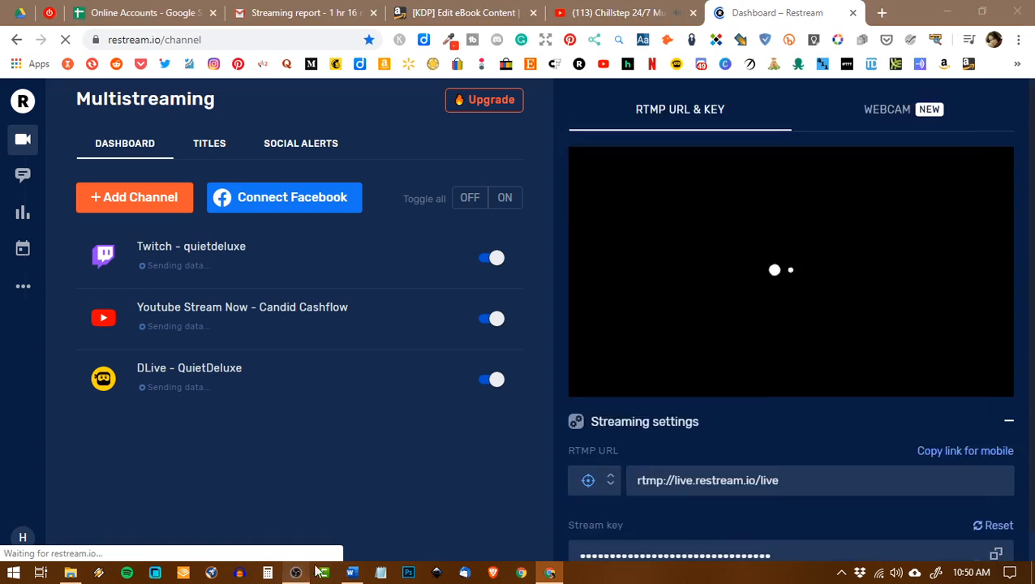
- Switch to OBS, show the Chat dock to check the stream chat, and close the dock
{"action": "left_click", "coordinate": [297, 573]}
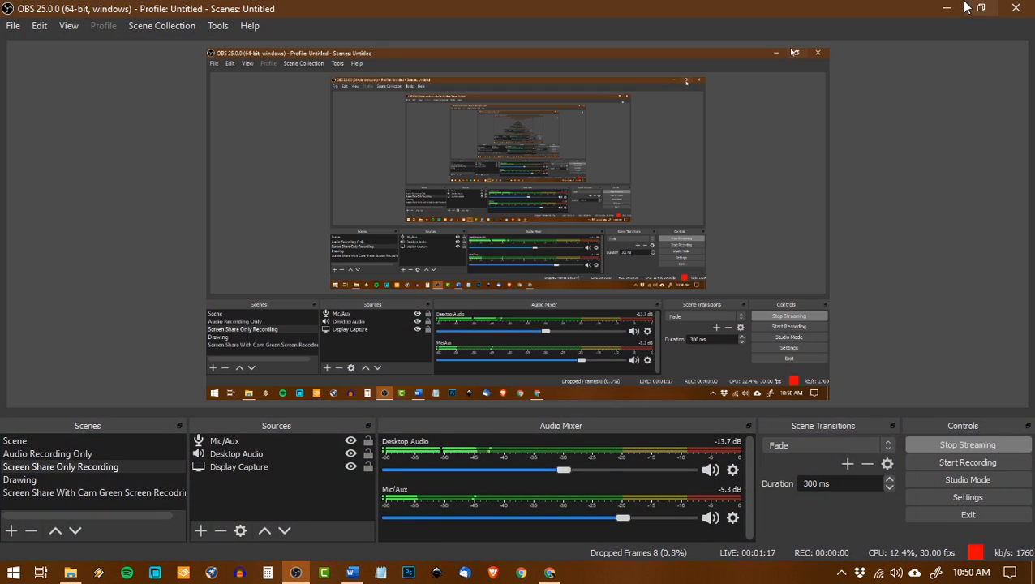
{"action": "left_click", "coordinate": [68, 25]}
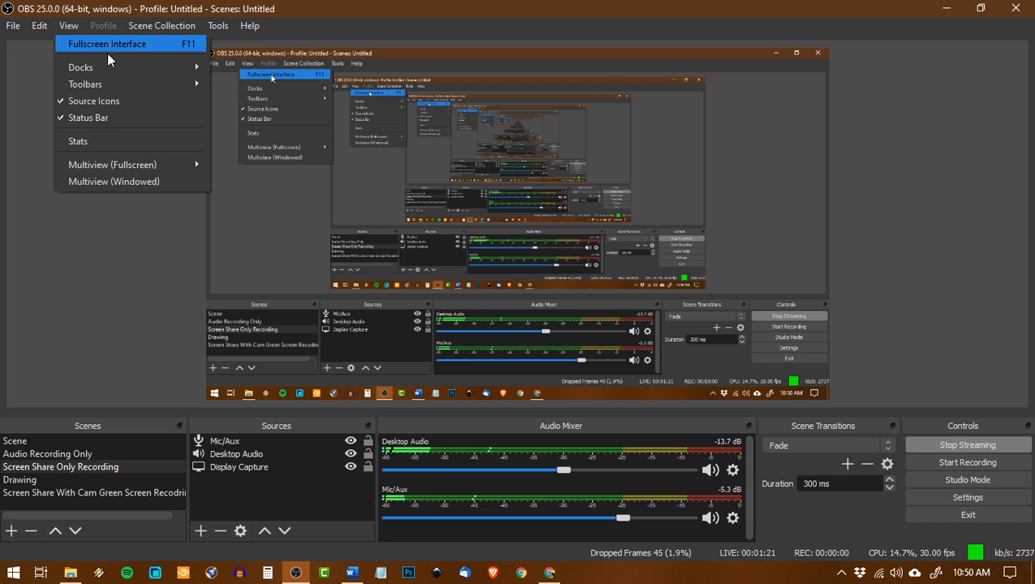
{"action": "mouse_move", "coordinate": [109, 67]}
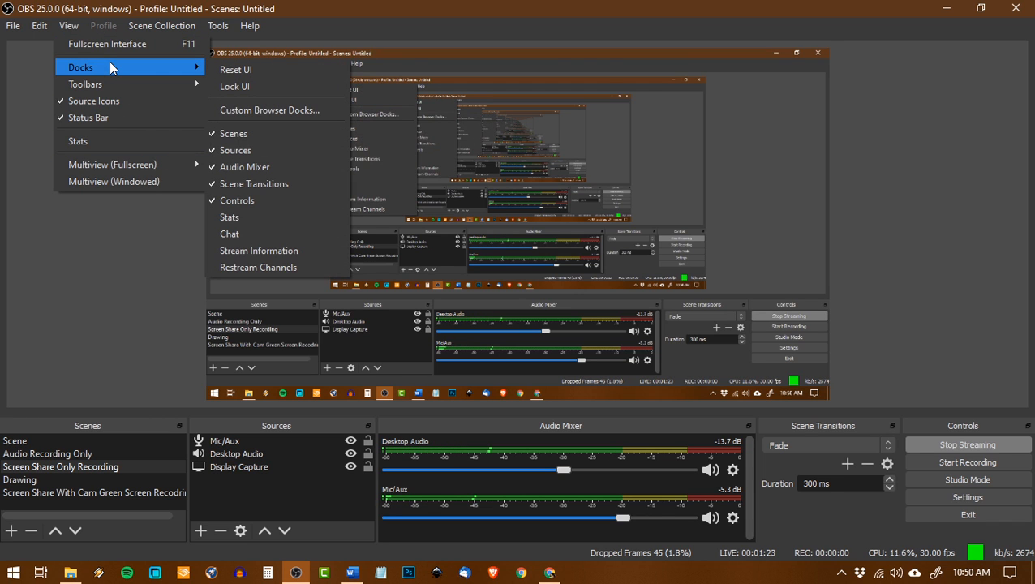
{"action": "left_click", "coordinate": [232, 236]}
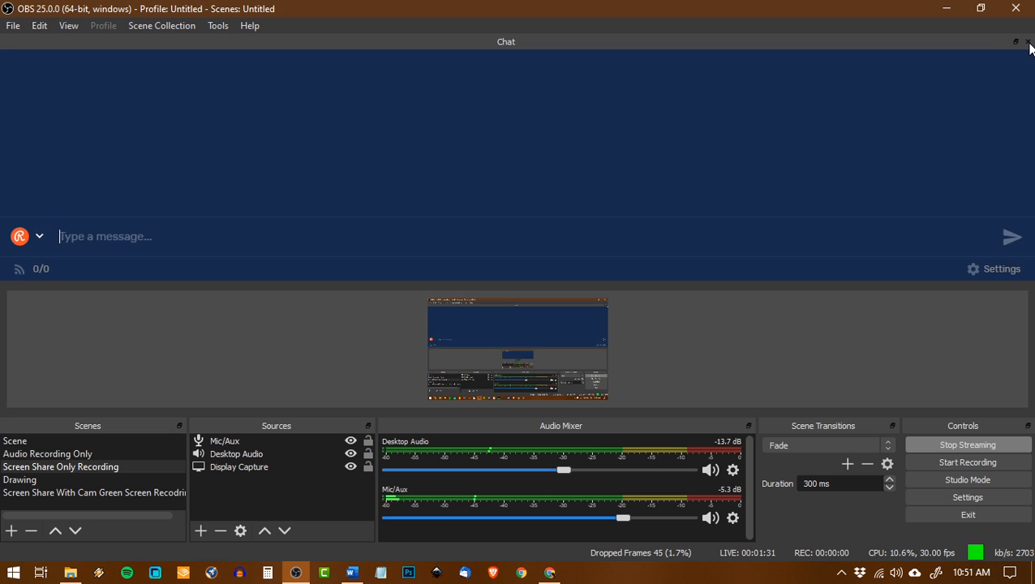
{"action": "left_click", "coordinate": [1029, 43]}
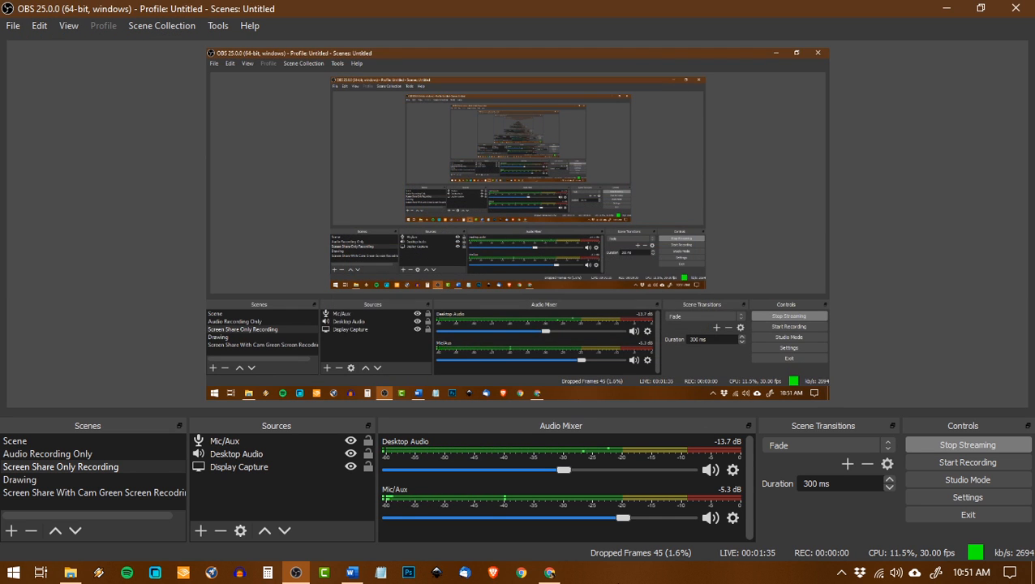
- Switch back to Chrome, check the Chillstep music livestream on YouTube, and return to the Gmail inbox
{"action": "left_click", "coordinate": [550, 573]}
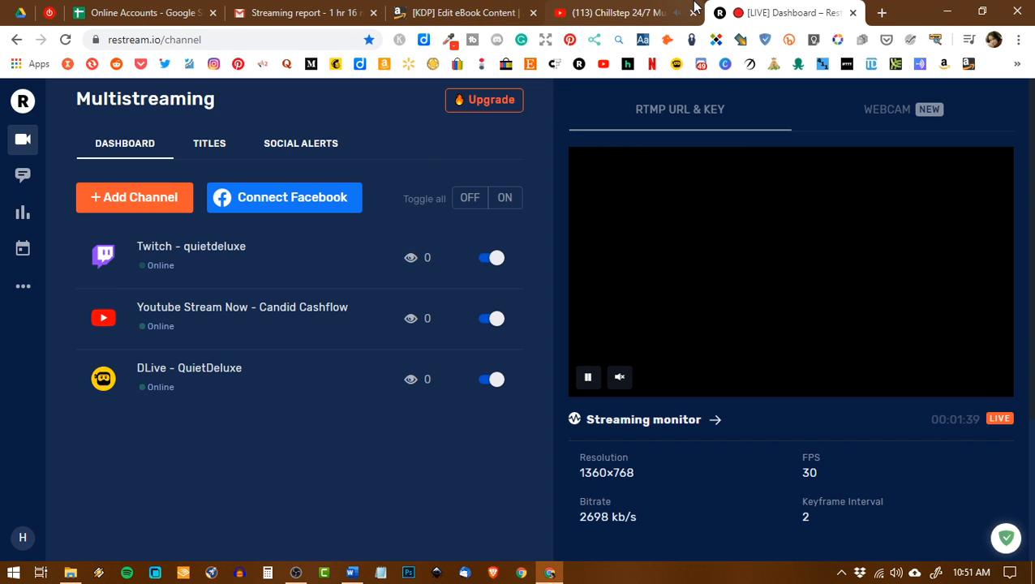
{"action": "left_click", "coordinate": [618, 10]}
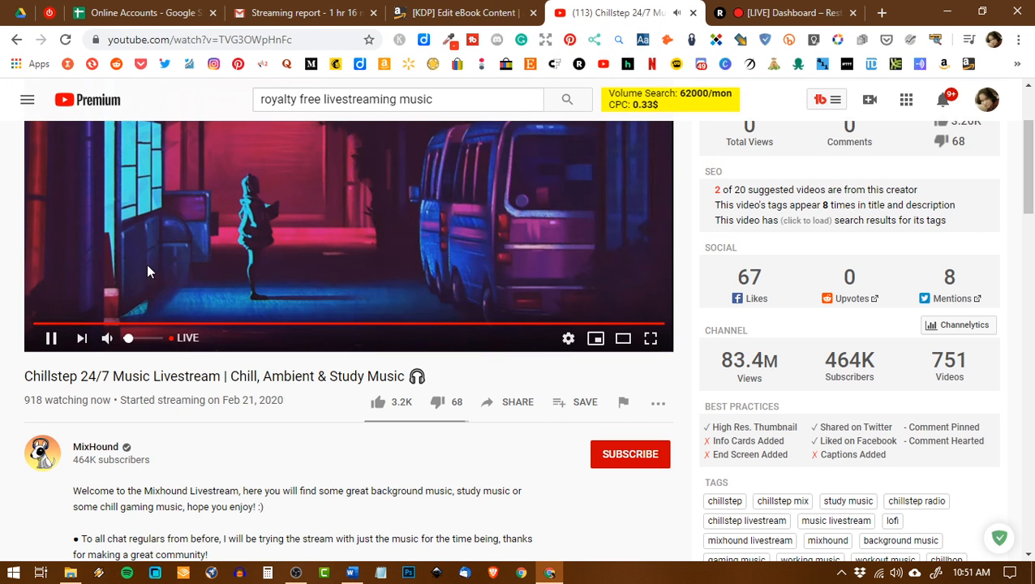
{"action": "scroll", "coordinate": [381, 301], "scroll_direction": "up", "scroll_amount": 2}
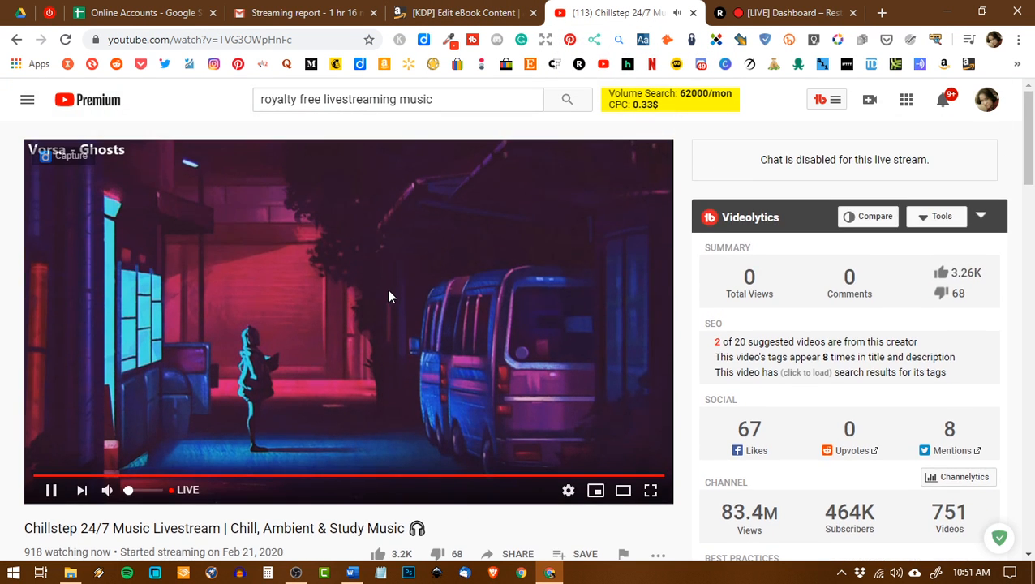
{"action": "left_click", "coordinate": [300, 12]}
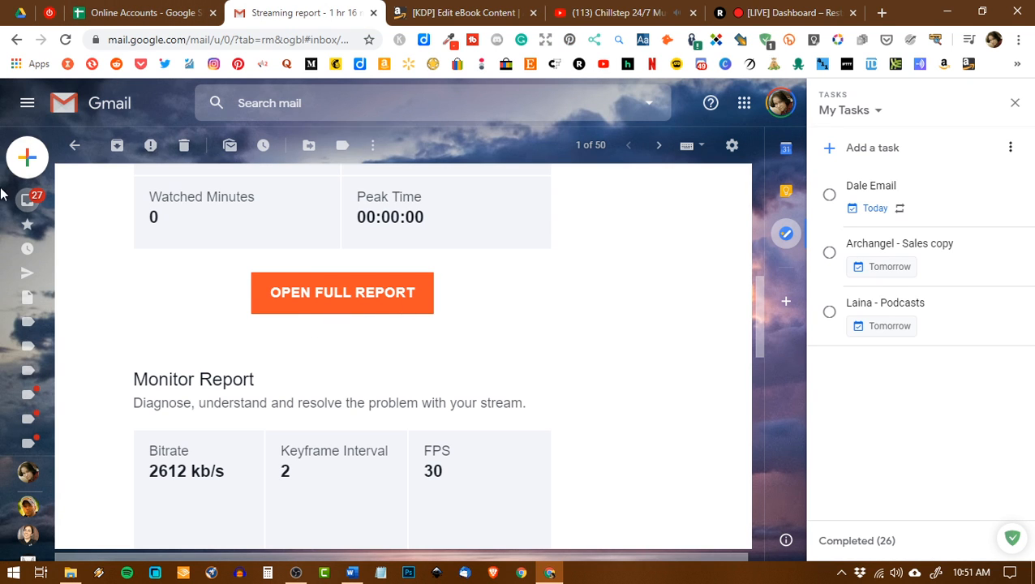
{"action": "left_click", "coordinate": [35, 191]}
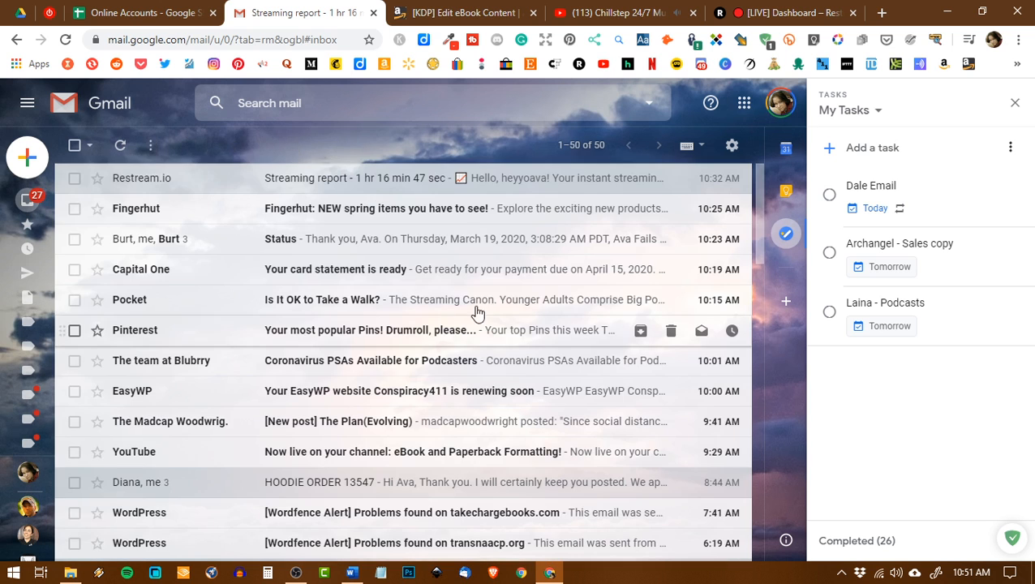
- Switch to the "DEAD IS NOT ENOUGH - Paperback" manuscript in Word and review chapter EIGHT
{"action": "left_click", "coordinate": [352, 573]}
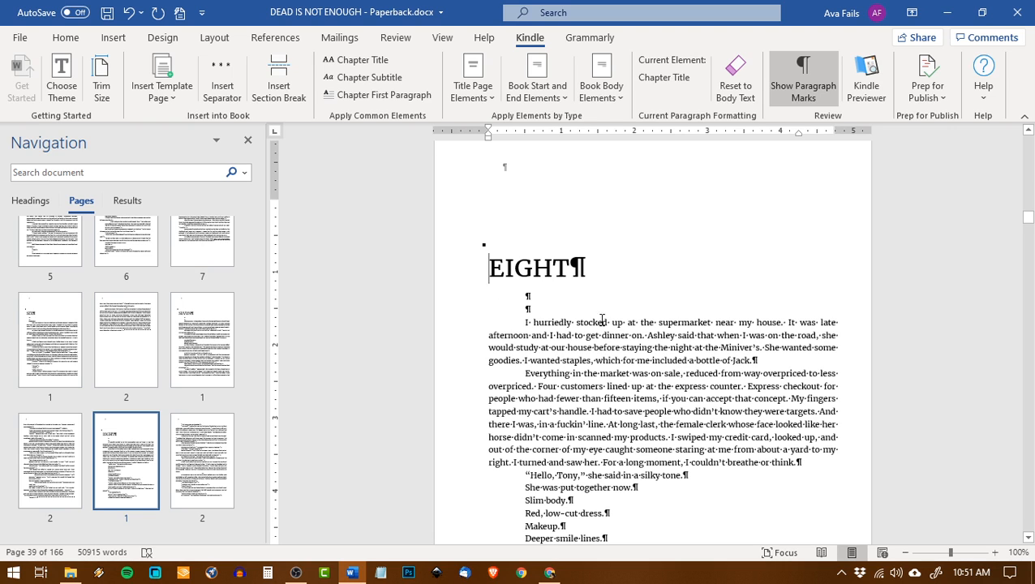
{"action": "left_click", "coordinate": [570, 268]}
{"action": "triple_click", "coordinate": [522, 267]}
{"action": "scroll", "coordinate": [730, 357], "scroll_direction": "down", "scroll_amount": 7}
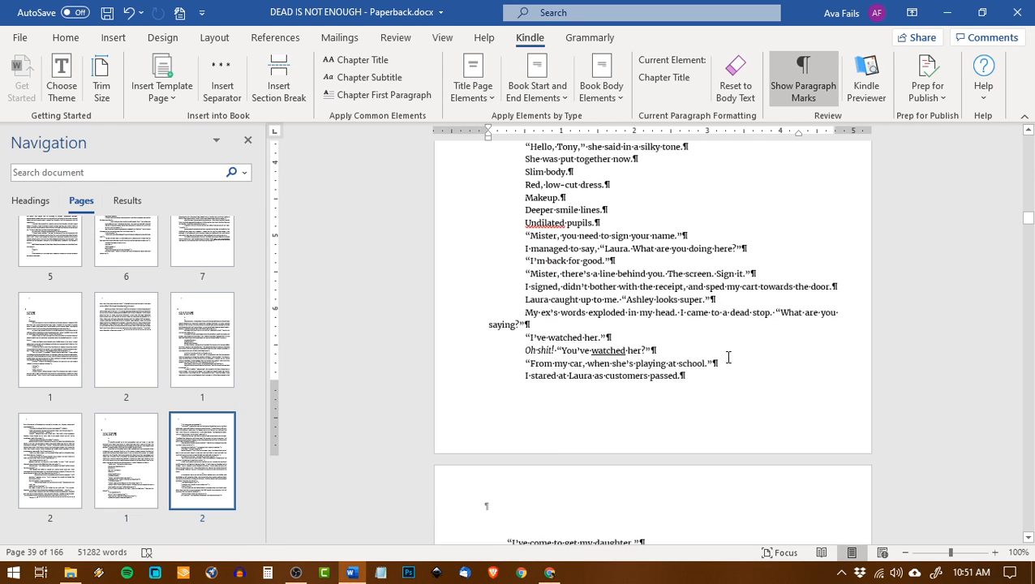
{"action": "scroll", "coordinate": [164, 399], "scroll_direction": "down", "scroll_amount": 5}
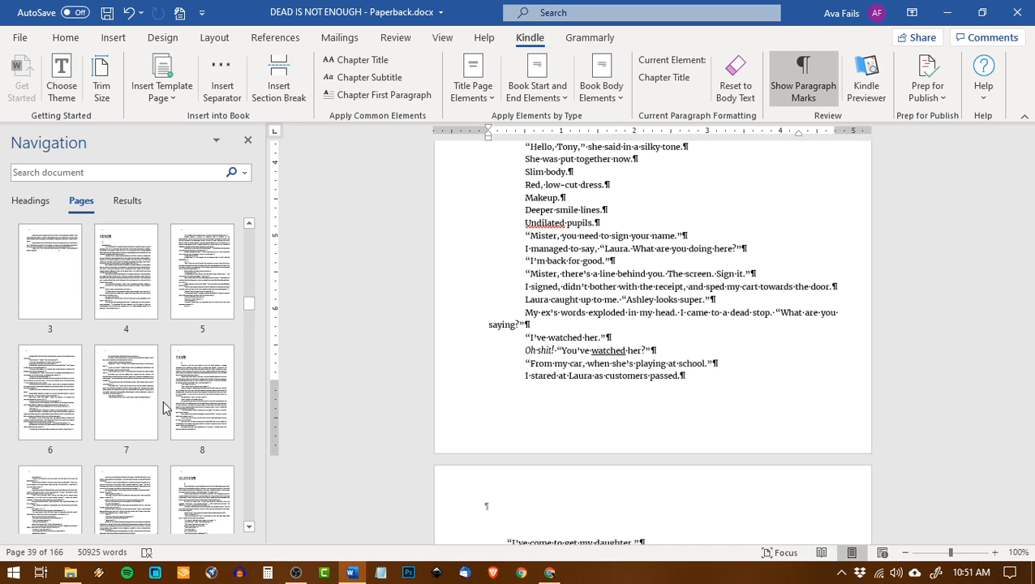
- Go to the page where chapter NINE starts and apply the Kindle Chapter Title element to its heading
{"action": "left_click", "coordinate": [121, 292]}
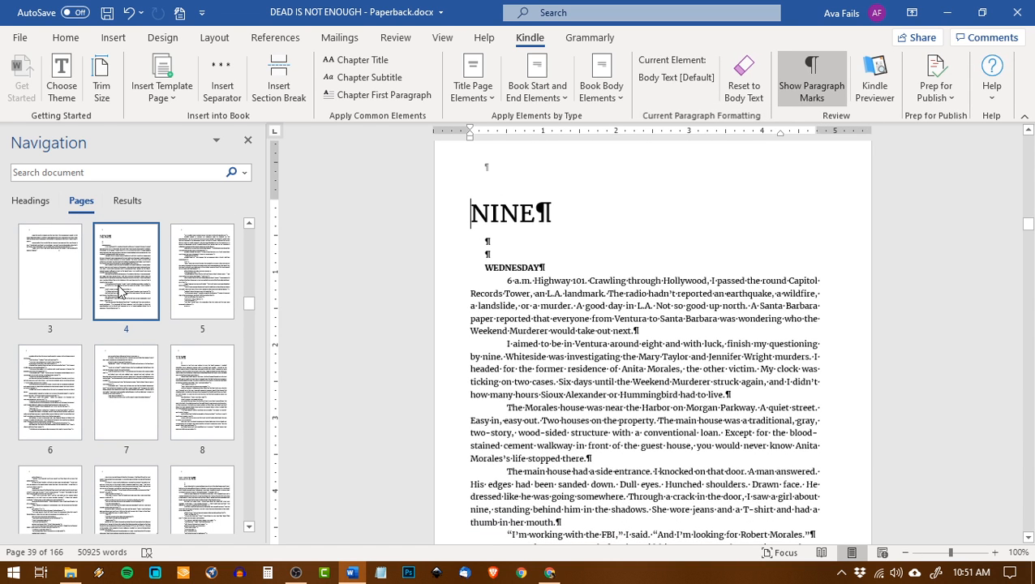
{"action": "left_click", "coordinate": [462, 214]}
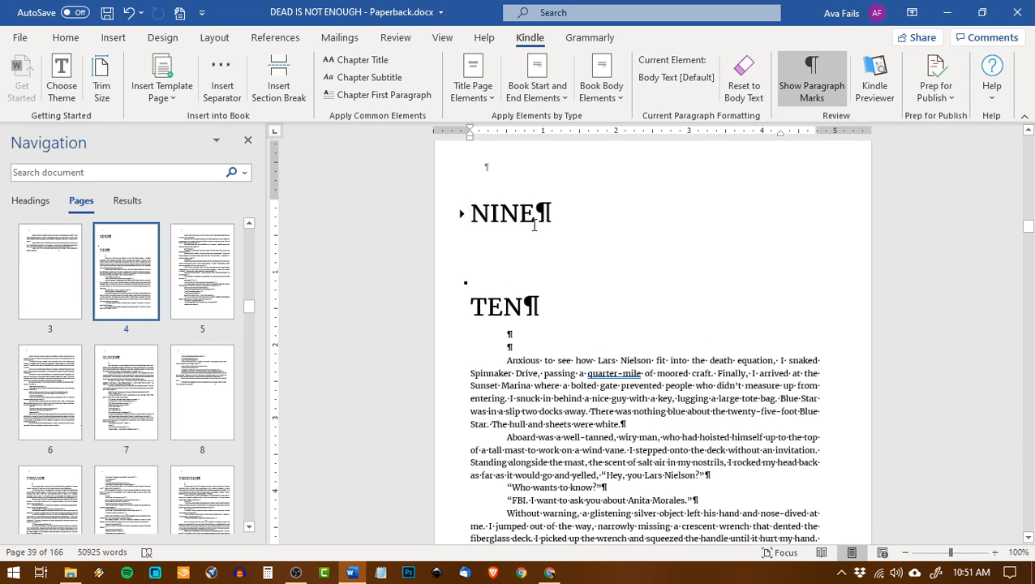
{"action": "left_click", "coordinate": [461, 214]}
{"action": "left_click_drag", "start_coordinate": [470, 207], "coordinate": [534, 205]}
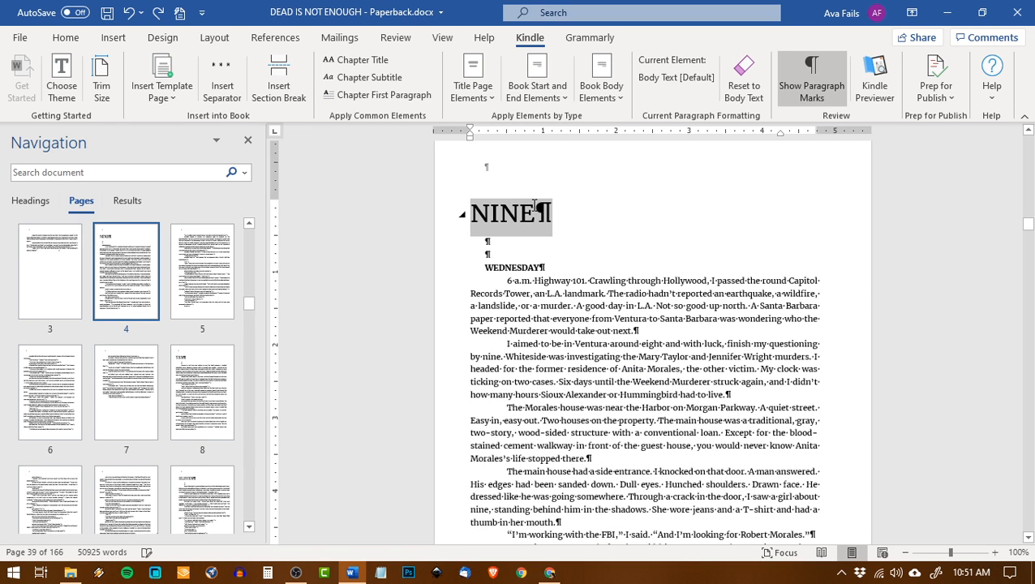
{"action": "left_click", "coordinate": [365, 63]}
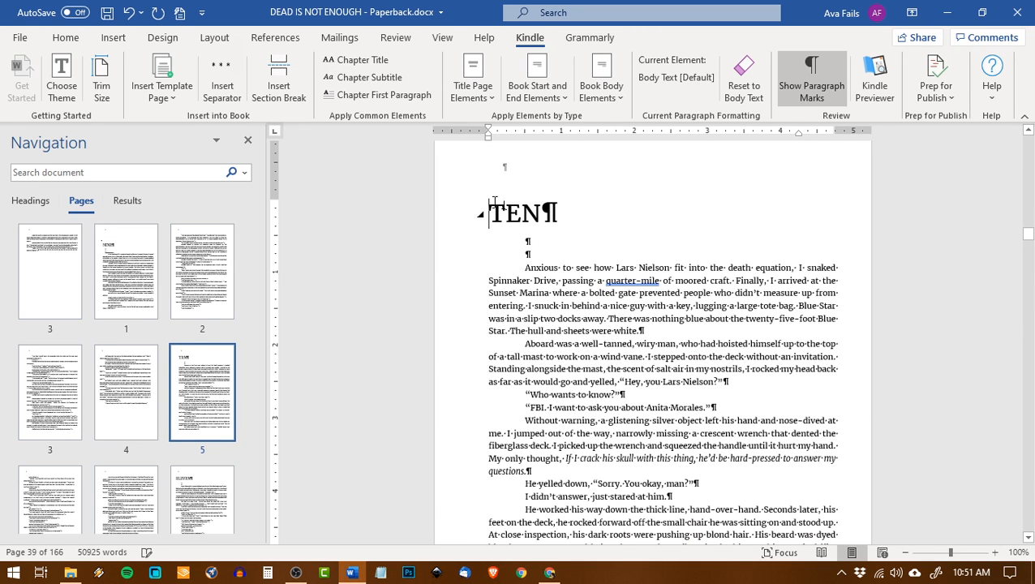
- Apply the Kindle Chapter Title element to the TEN heading
{"action": "left_click_drag", "start_coordinate": [494, 202], "coordinate": [544, 203]}
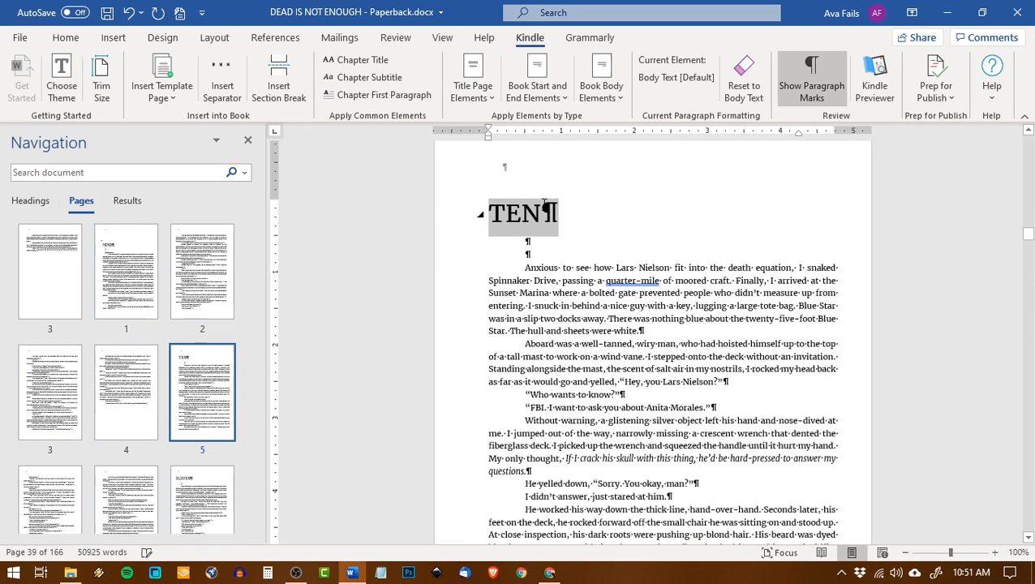
{"action": "left_click", "coordinate": [357, 59]}
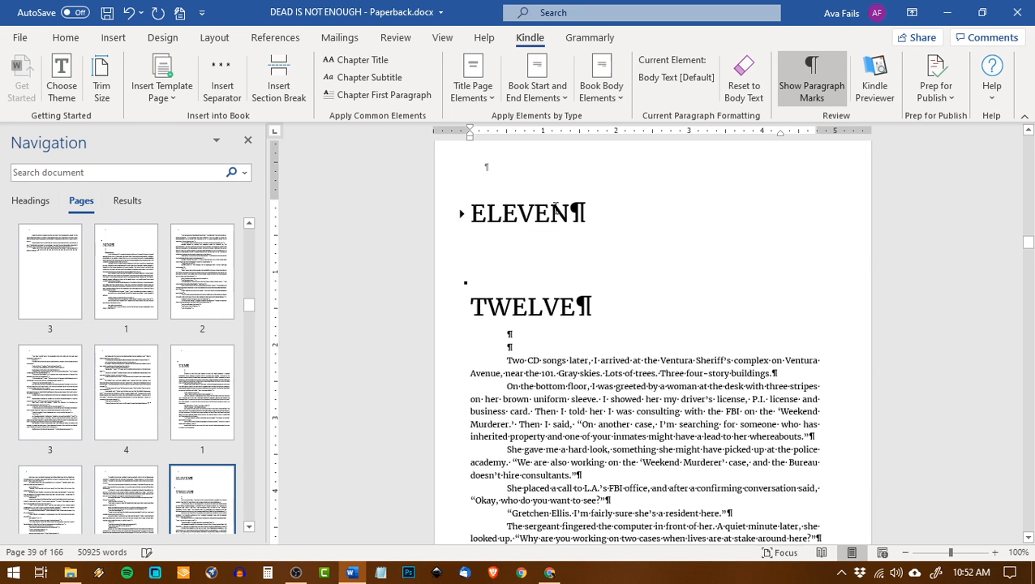
- Expand the collapsed ELEVEN section and apply the Kindle Chapter Title element to its heading
{"action": "left_click", "coordinate": [462, 213]}
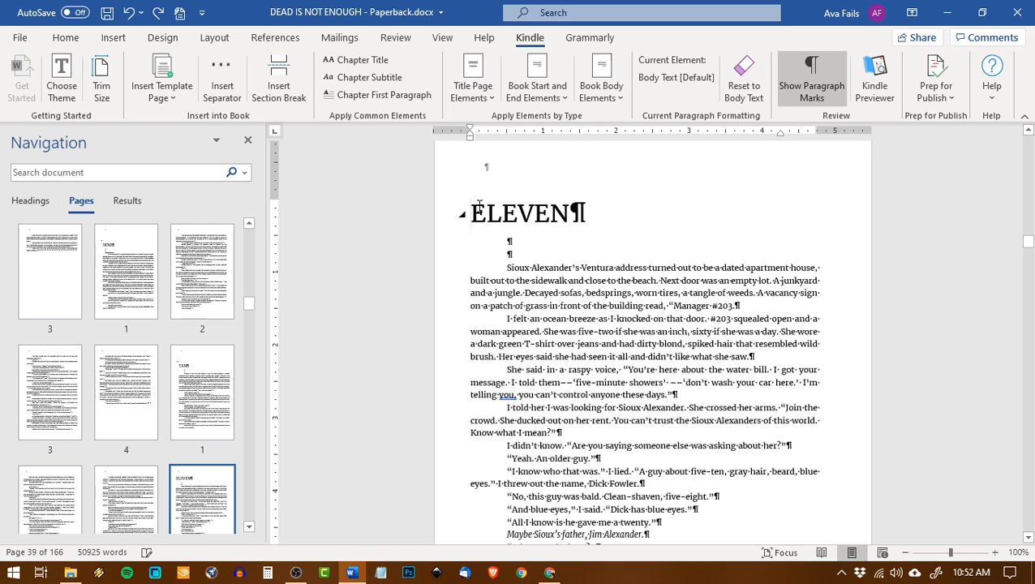
{"action": "triple_click", "coordinate": [479, 206]}
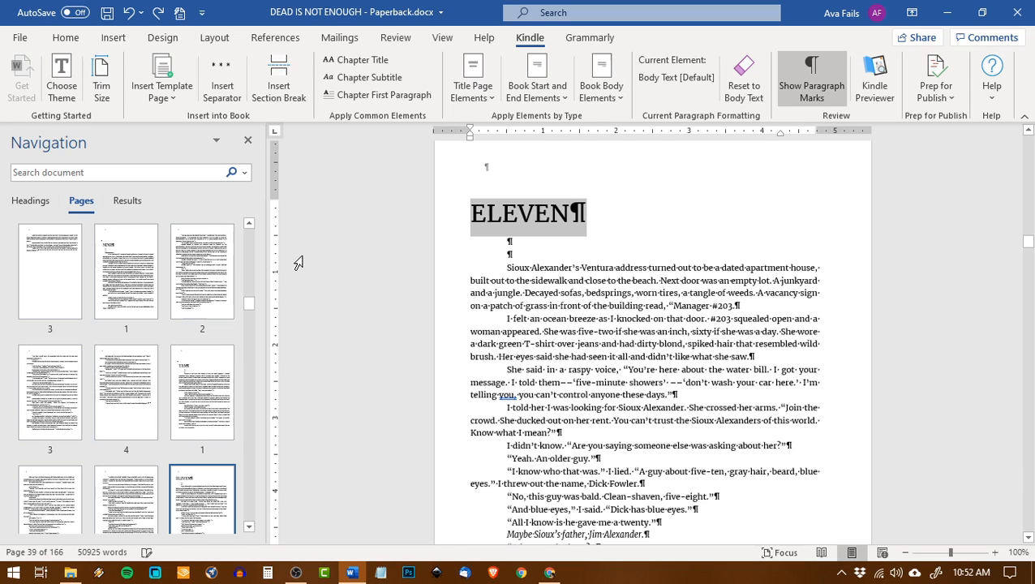
{"action": "left_click", "coordinate": [385, 59]}
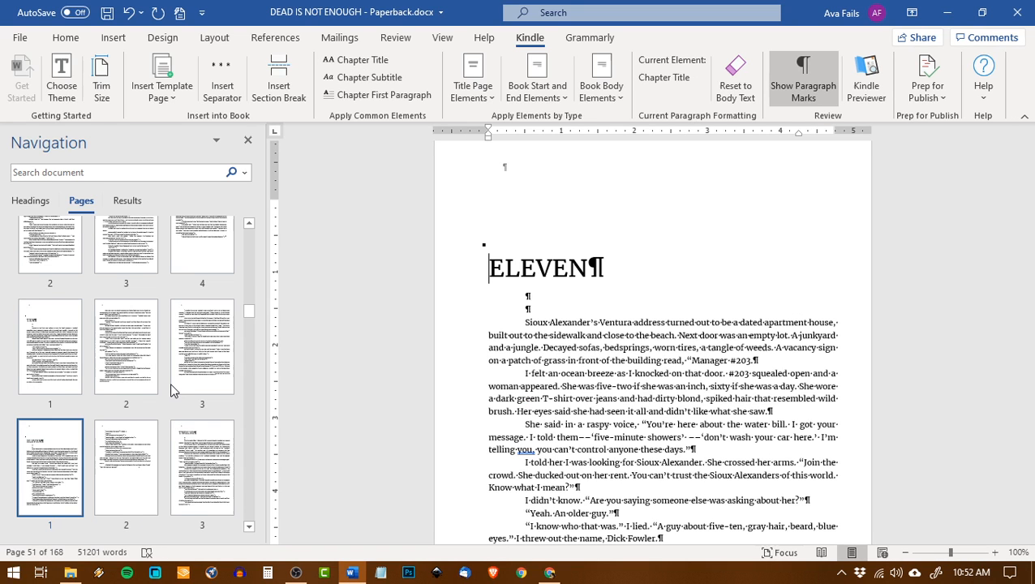
- Apply the Kindle Chapter Title element to the TWELVE and THIRTEEN headings
{"action": "left_click", "coordinate": [176, 460]}
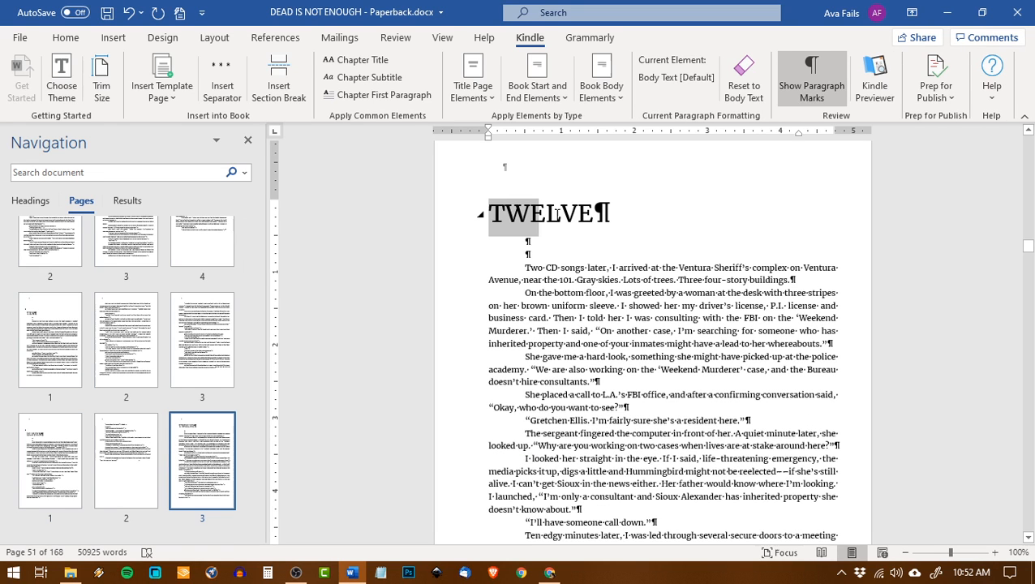
{"action": "left_click_drag", "start_coordinate": [556, 213], "coordinate": [616, 213]}
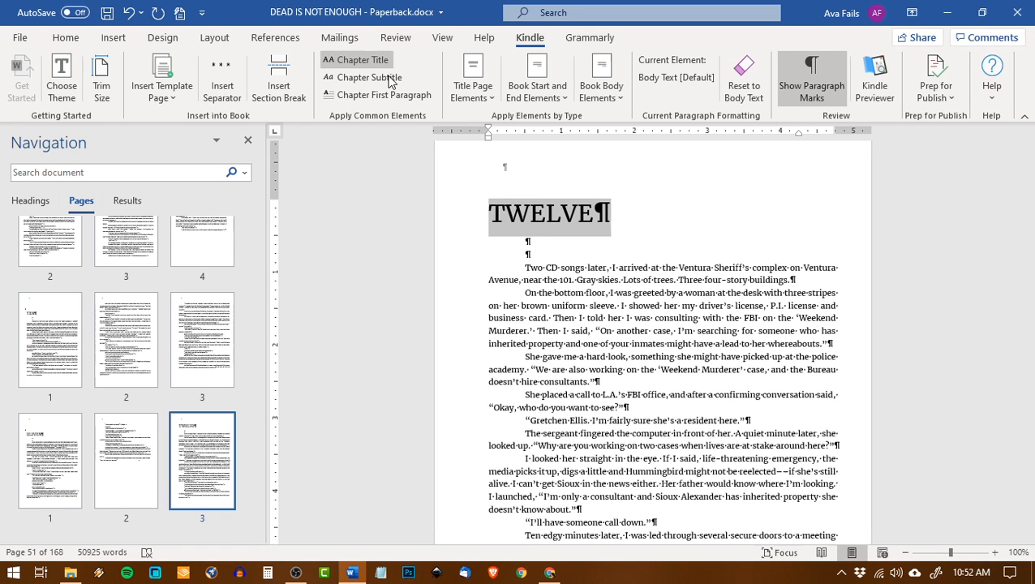
{"action": "left_click", "coordinate": [389, 78]}
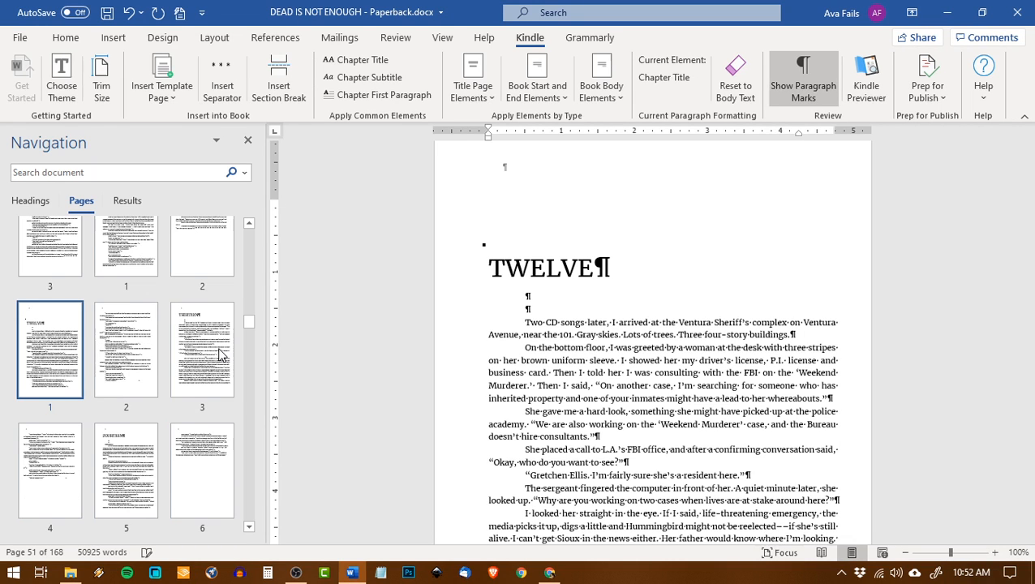
{"action": "left_click", "coordinate": [222, 355]}
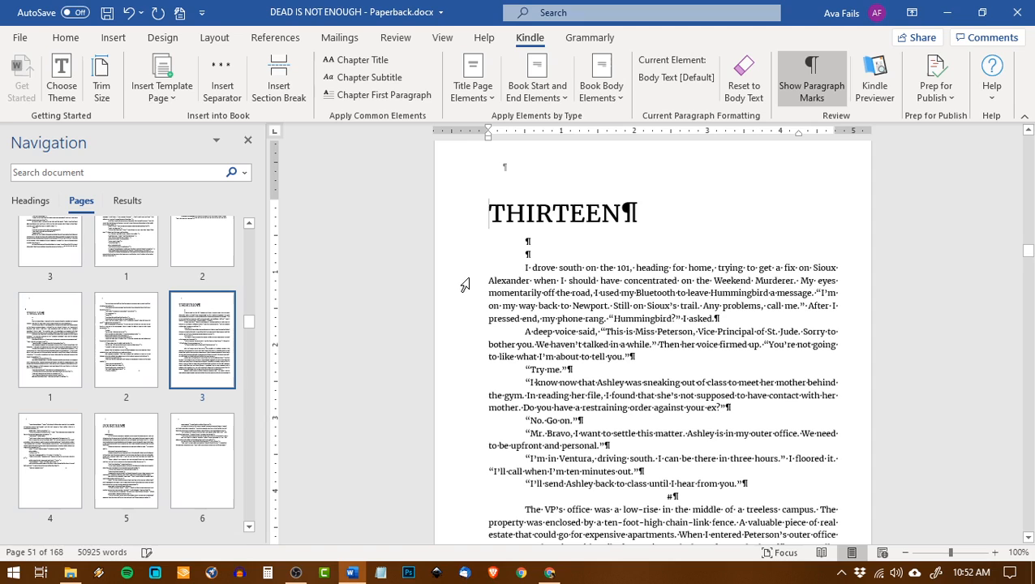
{"action": "left_click", "coordinate": [467, 212]}
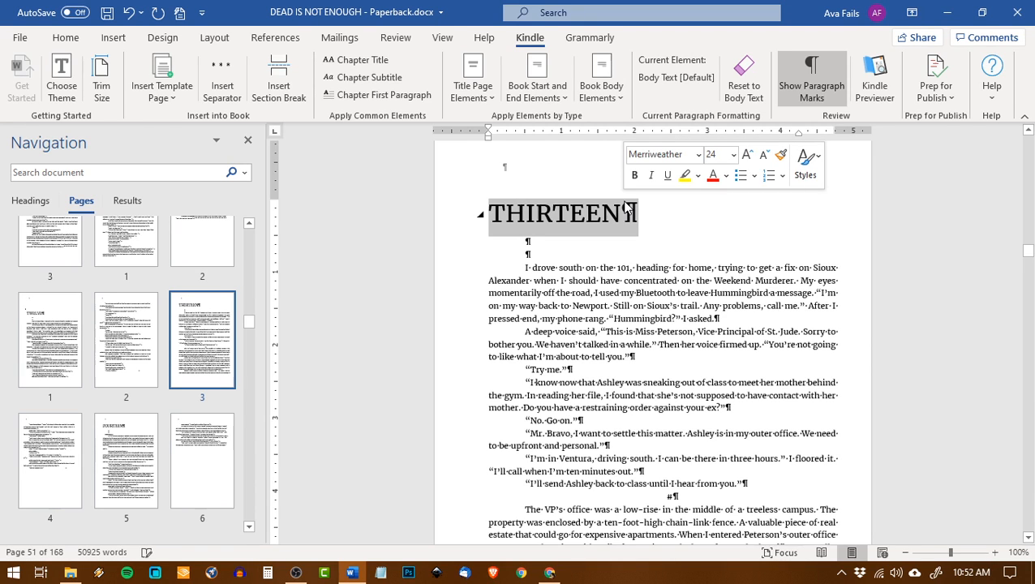
- Apply the Kindle Chapter Title element to the FOURTEEN and FIFTEEN headings
{"action": "left_click", "coordinate": [140, 475]}
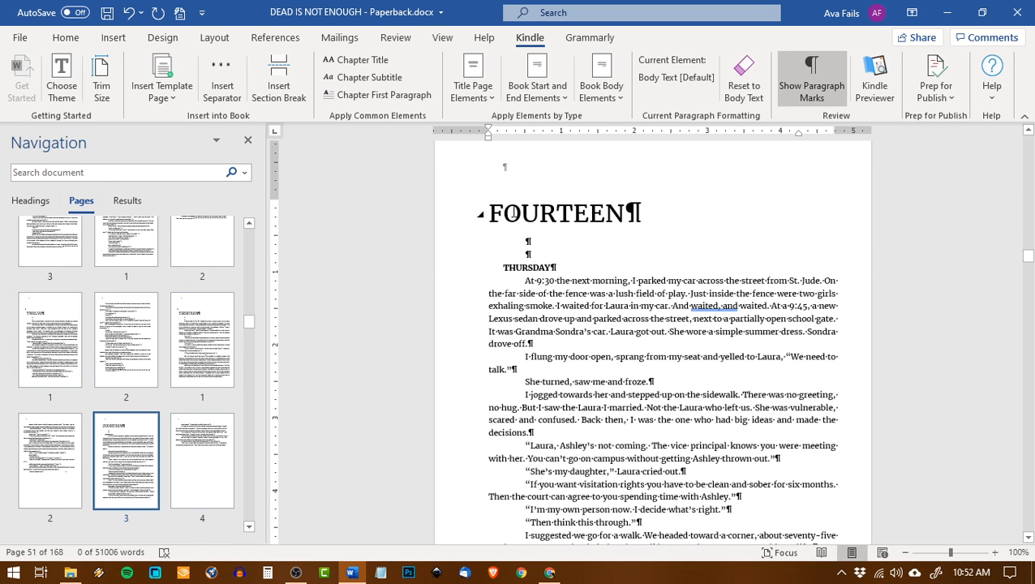
{"action": "left_click_drag", "start_coordinate": [494, 213], "coordinate": [644, 214]}
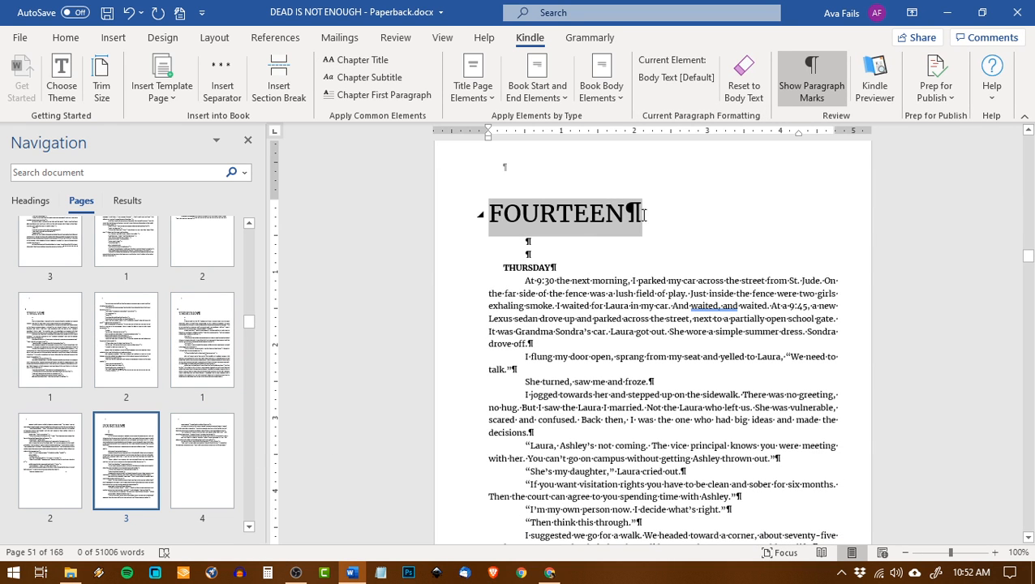
{"action": "left_click", "coordinate": [354, 59]}
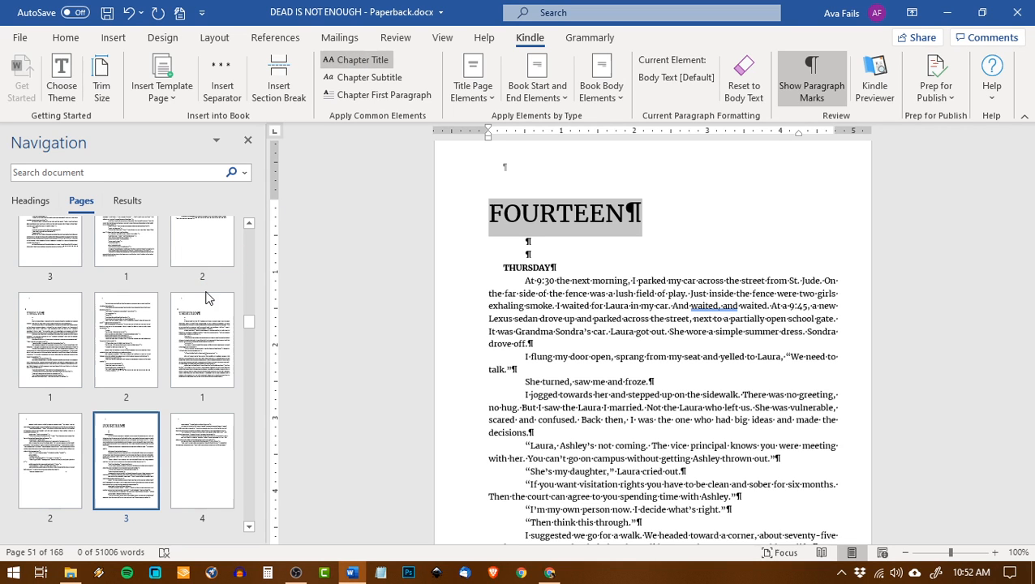
{"action": "left_click", "coordinate": [64, 453]}
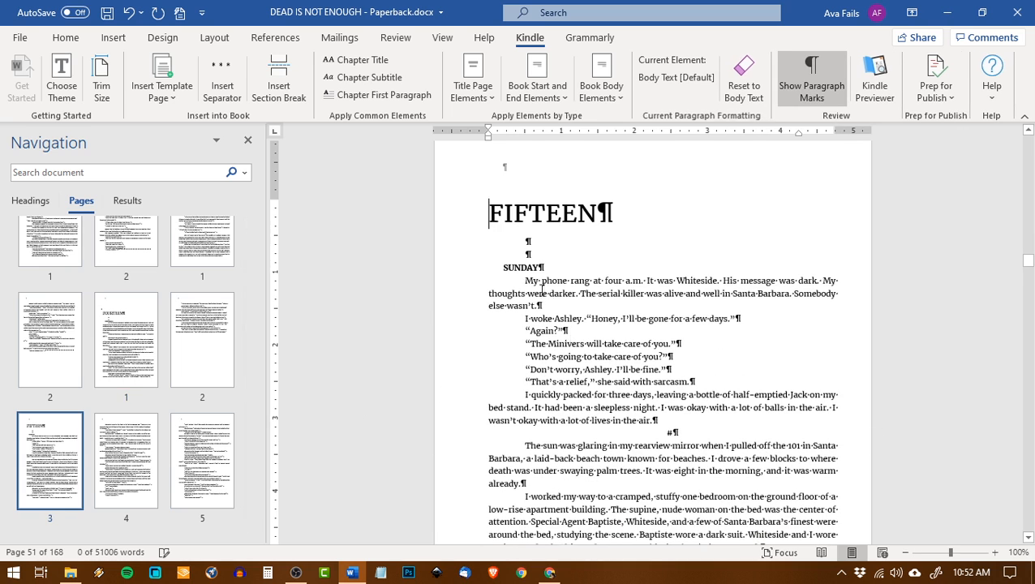
{"action": "left_click_drag", "start_coordinate": [489, 212], "coordinate": [602, 207]}
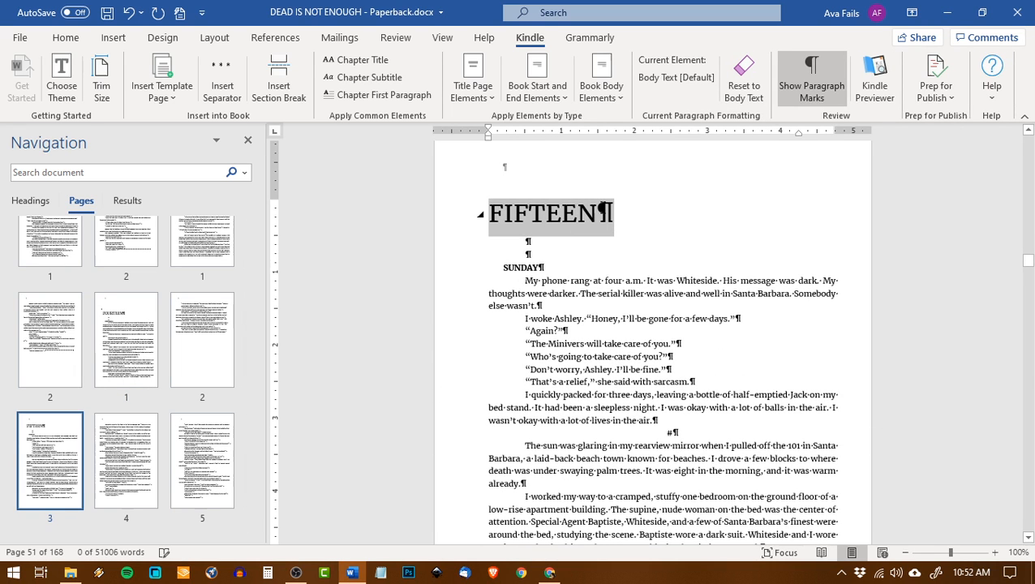
{"action": "left_click", "coordinate": [358, 60]}
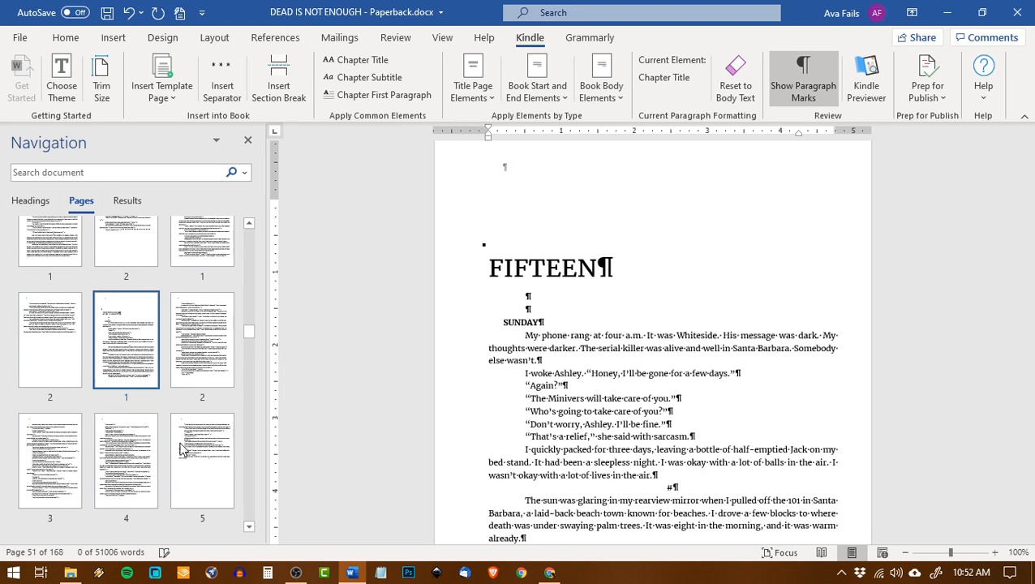
- Apply the Kindle Chapter Title element to the SIXTEEN and SEVENTEEN headings
{"action": "left_click", "coordinate": [45, 461]}
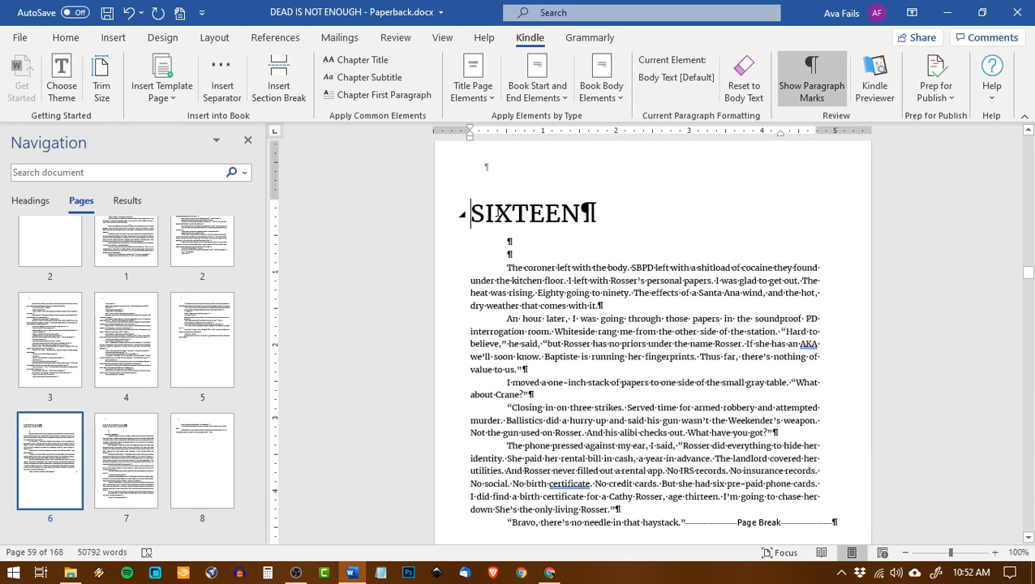
{"action": "left_click_drag", "start_coordinate": [581, 215], "coordinate": [463, 208]}
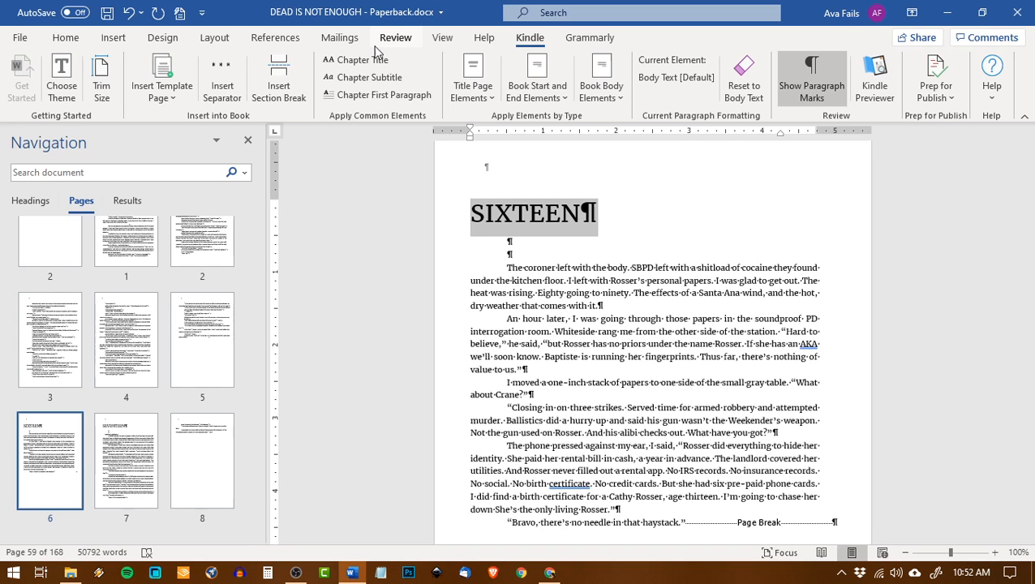
{"action": "left_click", "coordinate": [363, 60]}
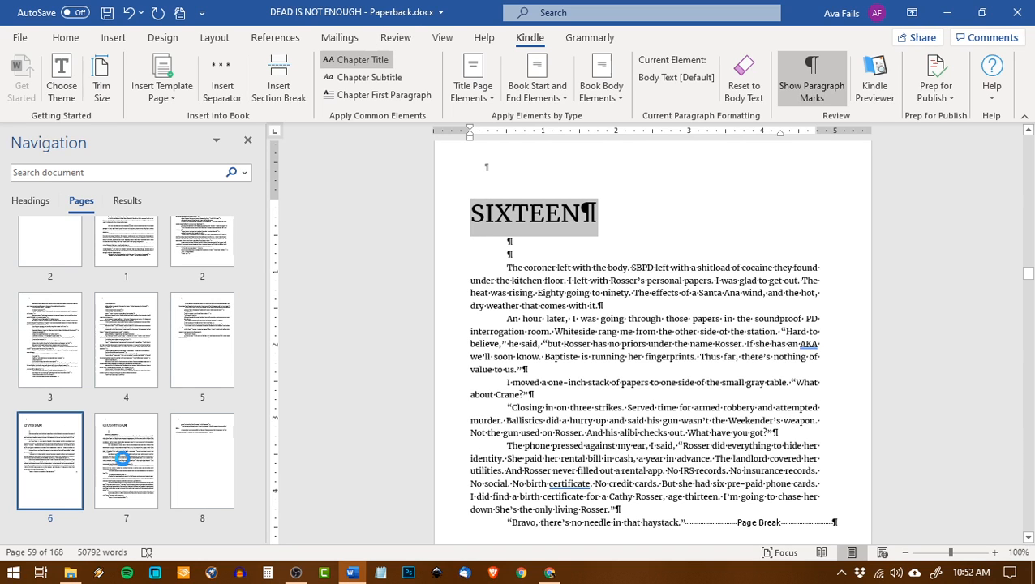
{"action": "left_click", "coordinate": [121, 459]}
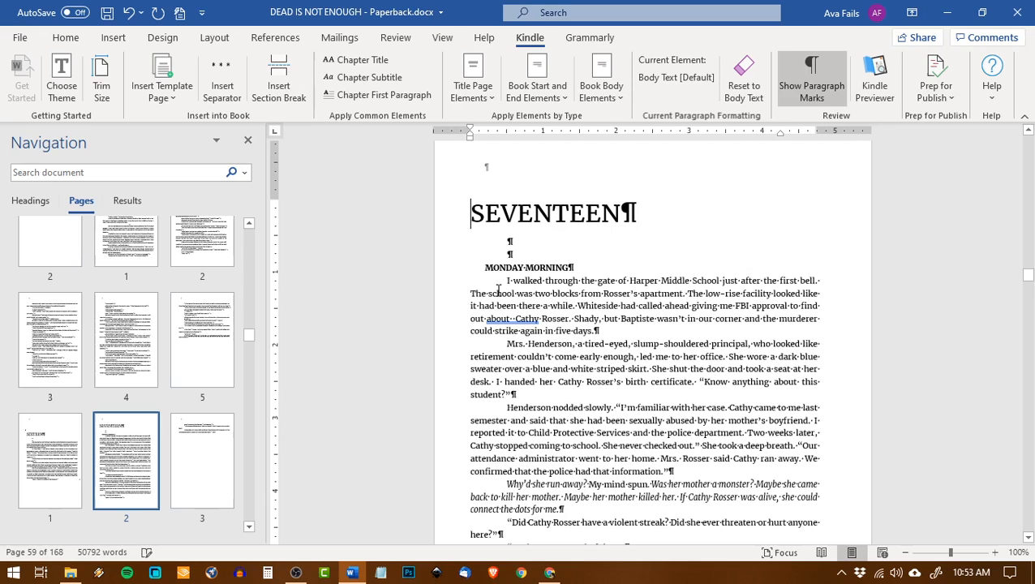
{"action": "left_click_drag", "start_coordinate": [470, 212], "coordinate": [637, 212]}
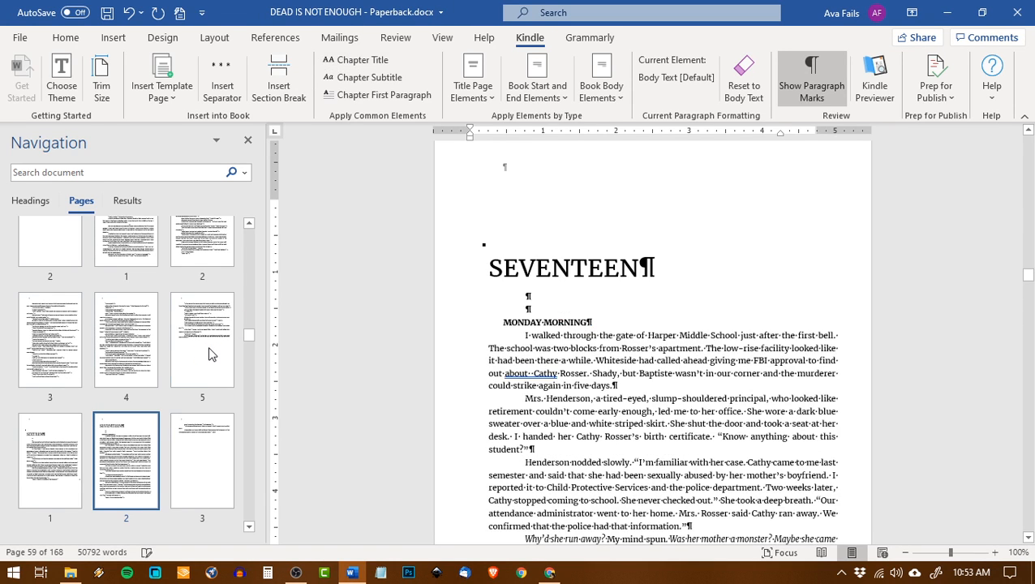
- Go to the page where chapter NINETEEN starts and apply the Kindle Chapter Title element to its heading
{"action": "scroll", "coordinate": [208, 354], "scroll_direction": "down", "scroll_amount": 2}
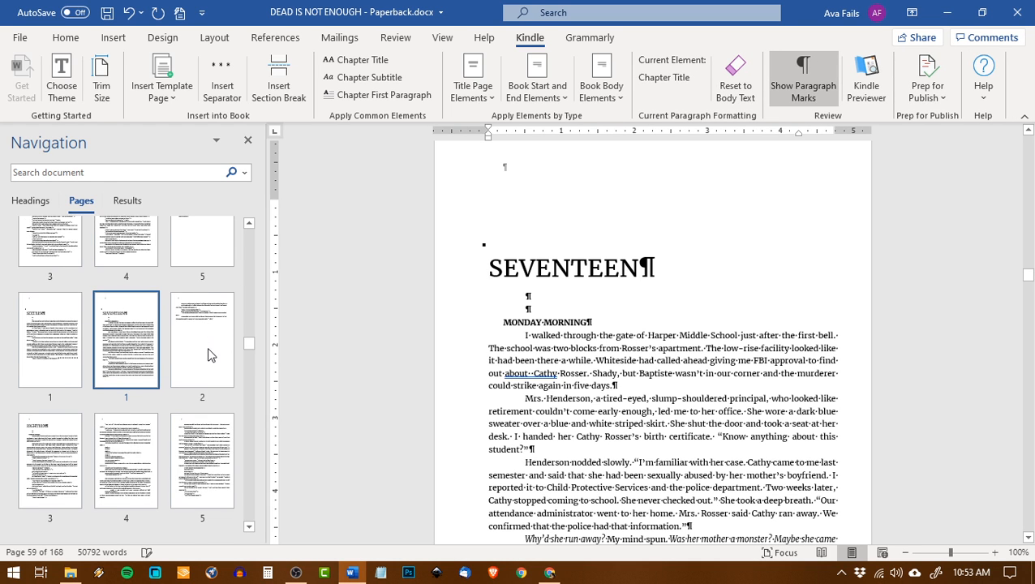
{"action": "left_click", "coordinate": [133, 358]}
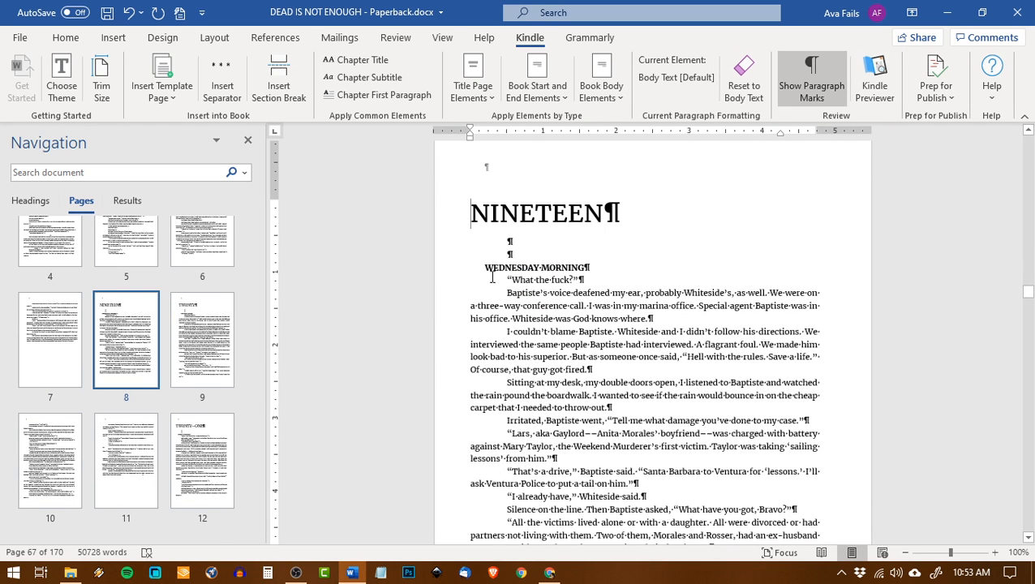
{"action": "left_click_drag", "start_coordinate": [476, 203], "coordinate": [620, 213]}
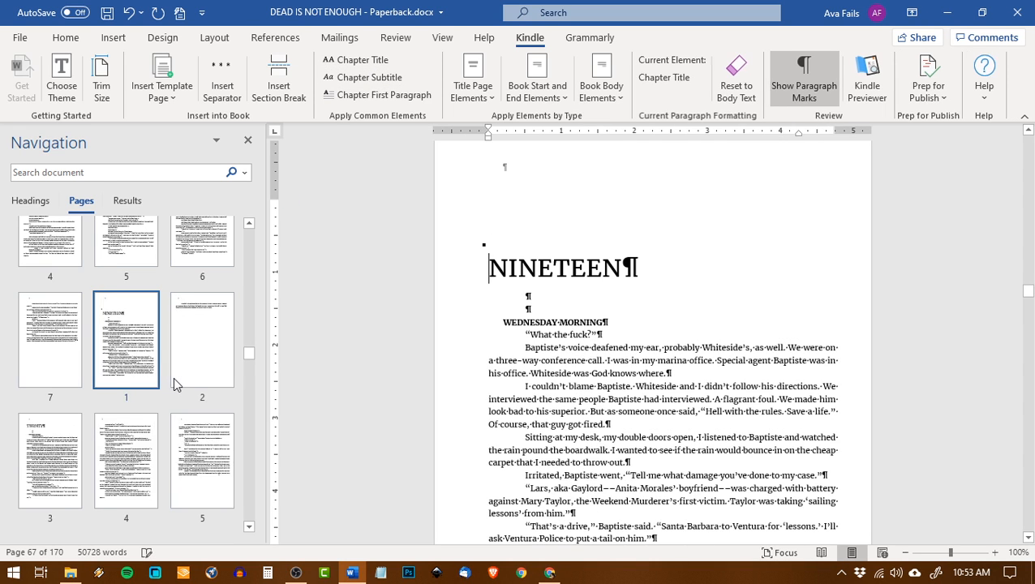
- Return to the skipped chapter EIGHTEEN and apply the Kindle Chapter Title element to its heading
{"action": "scroll", "coordinate": [173, 384], "scroll_direction": "up", "scroll_amount": 1}
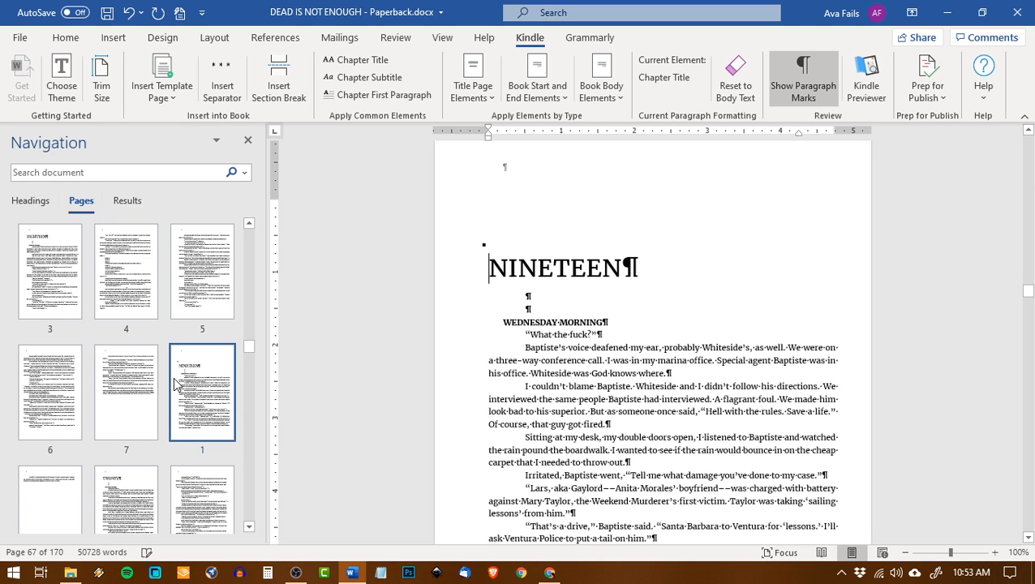
{"action": "scroll", "coordinate": [174, 385], "scroll_direction": "up", "scroll_amount": 1}
{"action": "left_click", "coordinate": [62, 386]}
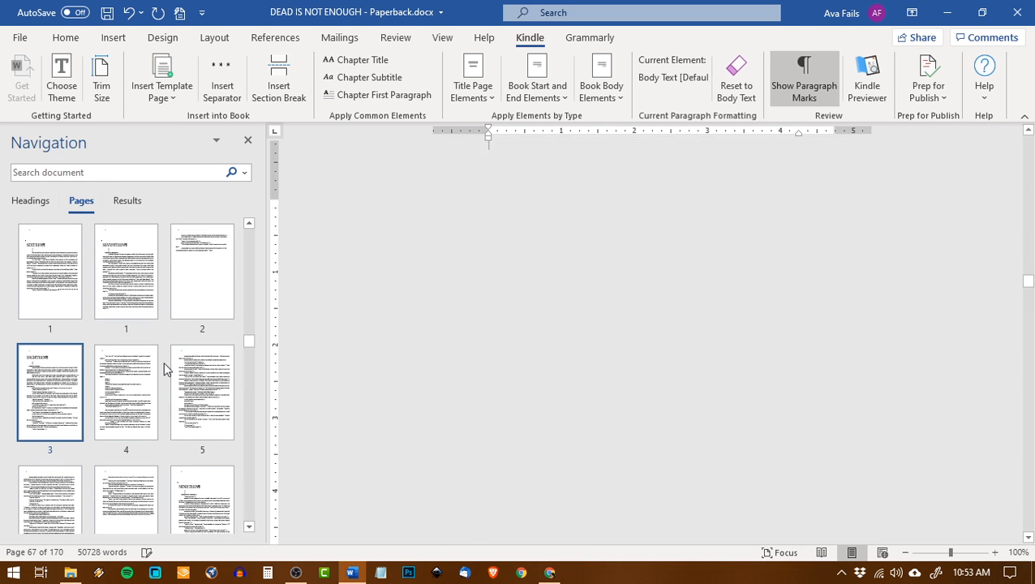
{"action": "left_click_drag", "start_coordinate": [488, 214], "coordinate": [638, 215]}
{"action": "left_click", "coordinate": [364, 60]}
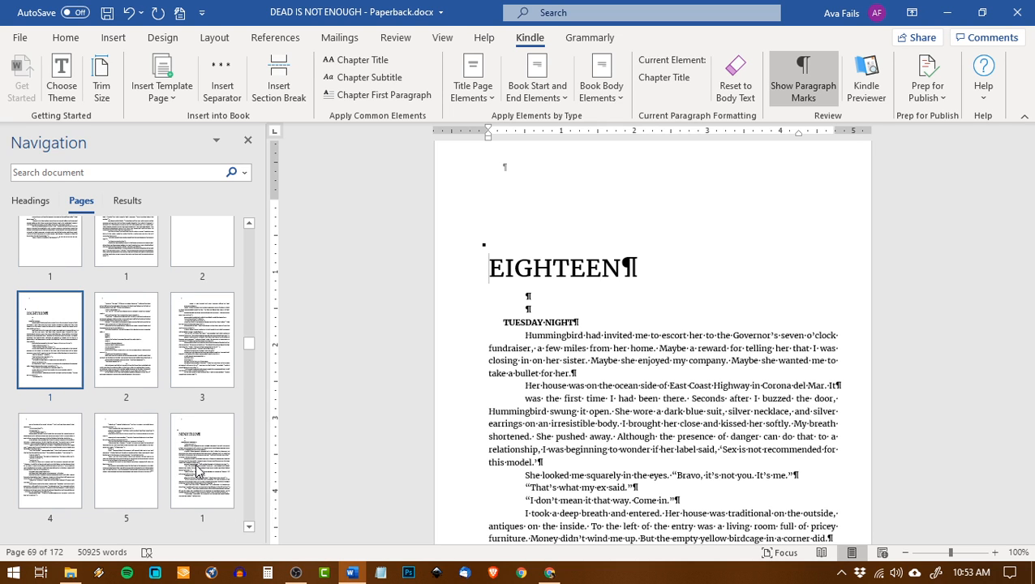
- Check the NINETEEN heading and apply the Kindle Chapter Title element to the TWENTY heading
{"action": "left_click_drag", "start_coordinate": [247, 343], "coordinate": [250, 350]}
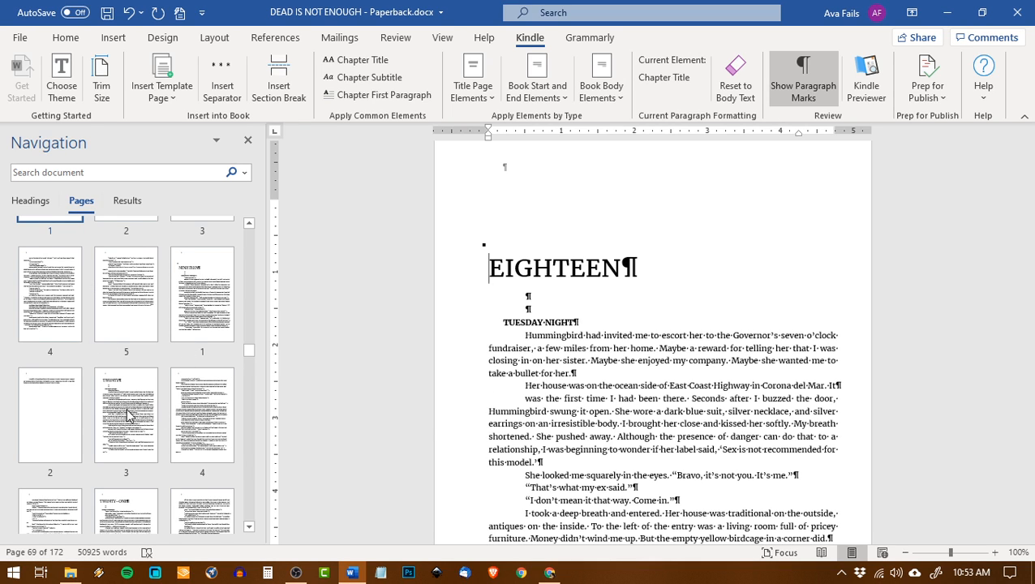
{"action": "left_click", "coordinate": [219, 288]}
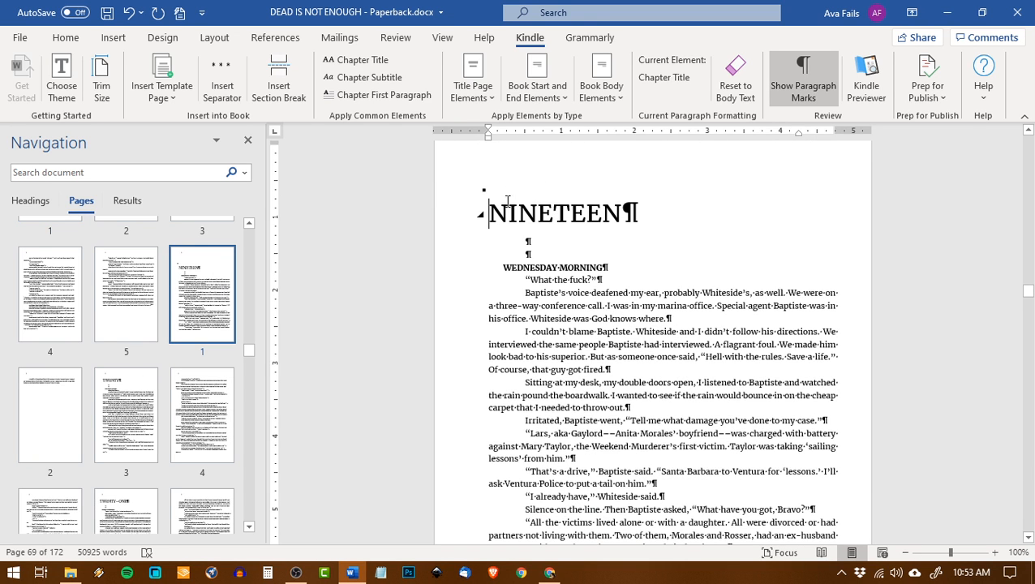
{"action": "left_click", "coordinate": [117, 428]}
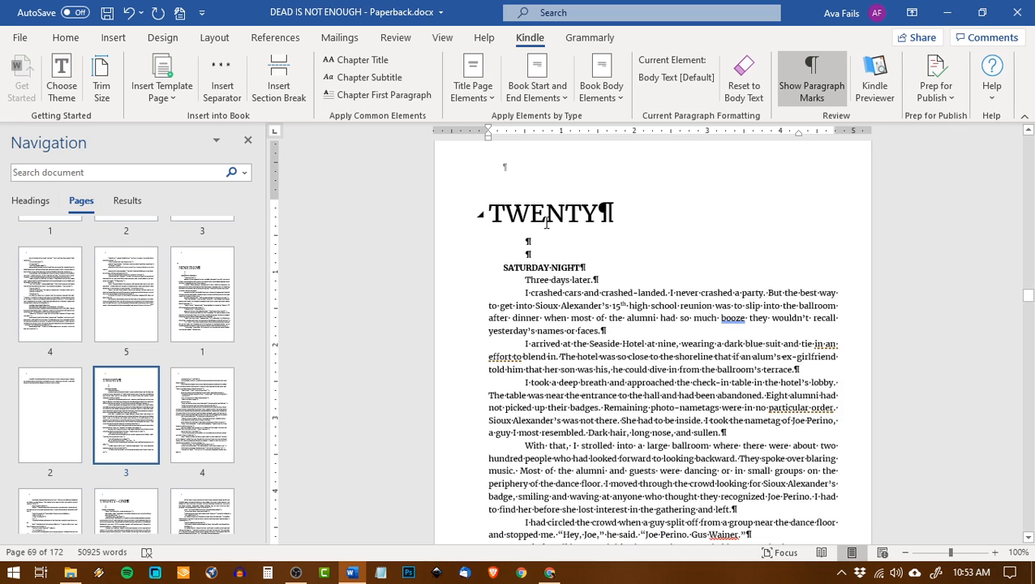
{"action": "left_click_drag", "start_coordinate": [489, 204], "coordinate": [601, 230]}
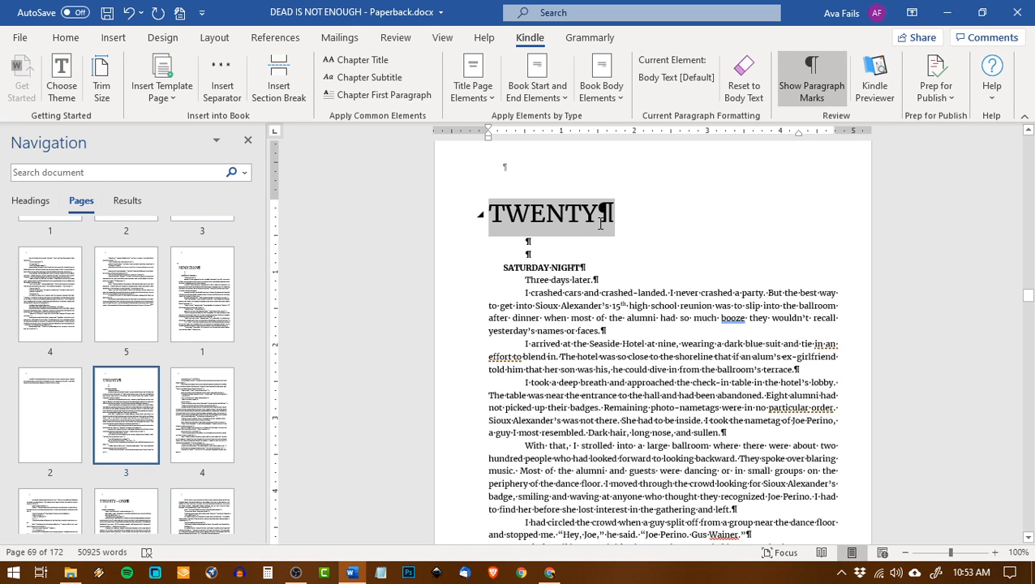
{"action": "left_click", "coordinate": [349, 61]}
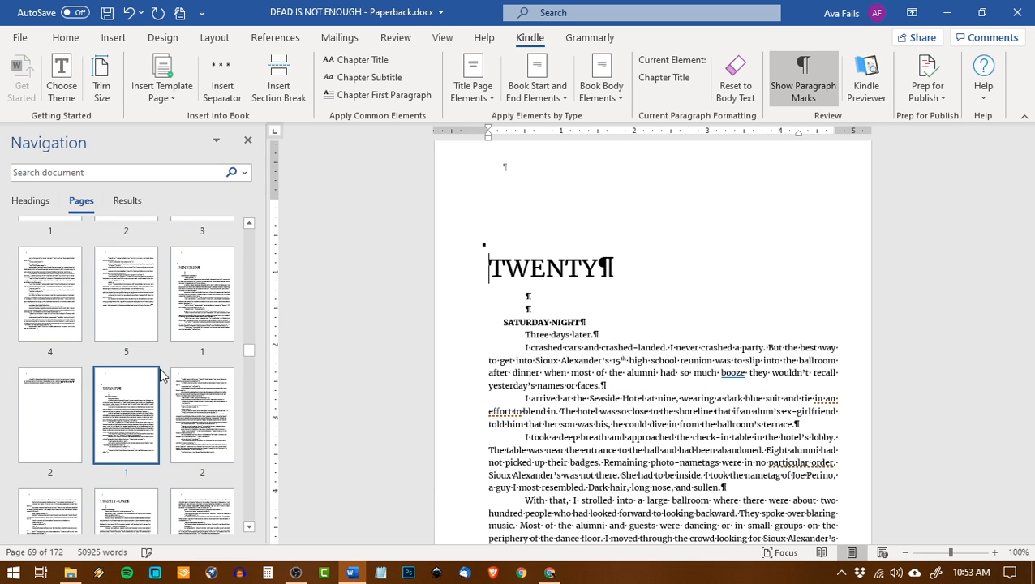
- Remove the stray space after the hyphen in the TWENTY-ONE heading and apply the Kindle Chapter Title element to it
{"action": "left_click", "coordinate": [121, 512]}
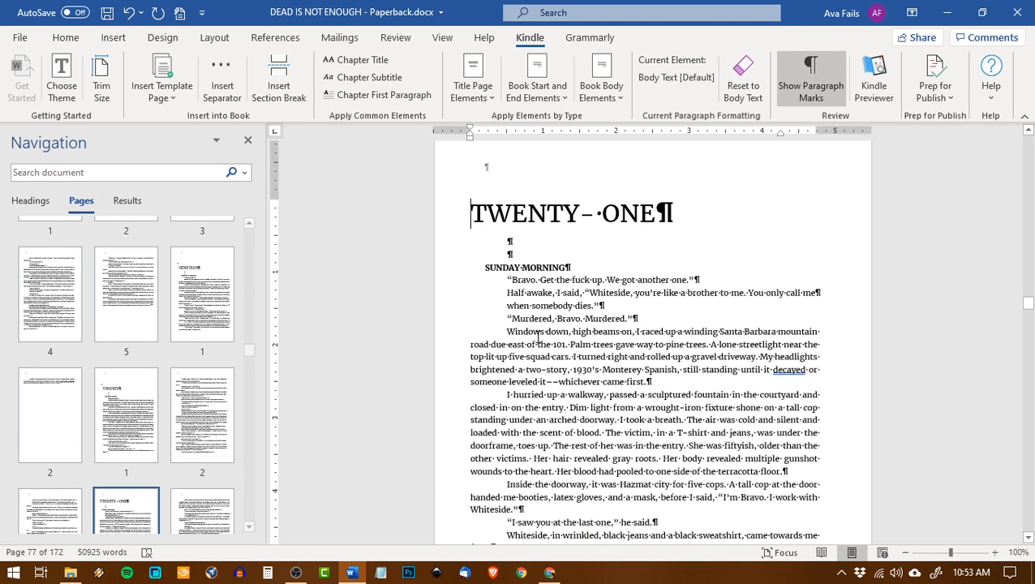
{"action": "left_click", "coordinate": [593, 212]}
{"action": "key", "text": "Delete"}
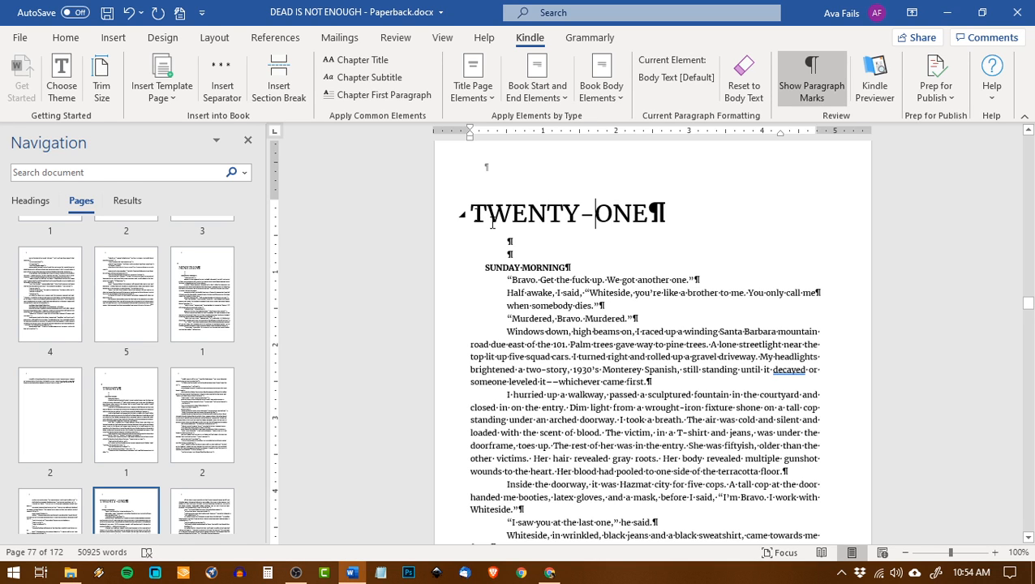
{"action": "left_click_drag", "start_coordinate": [491, 223], "coordinate": [264, 261]}
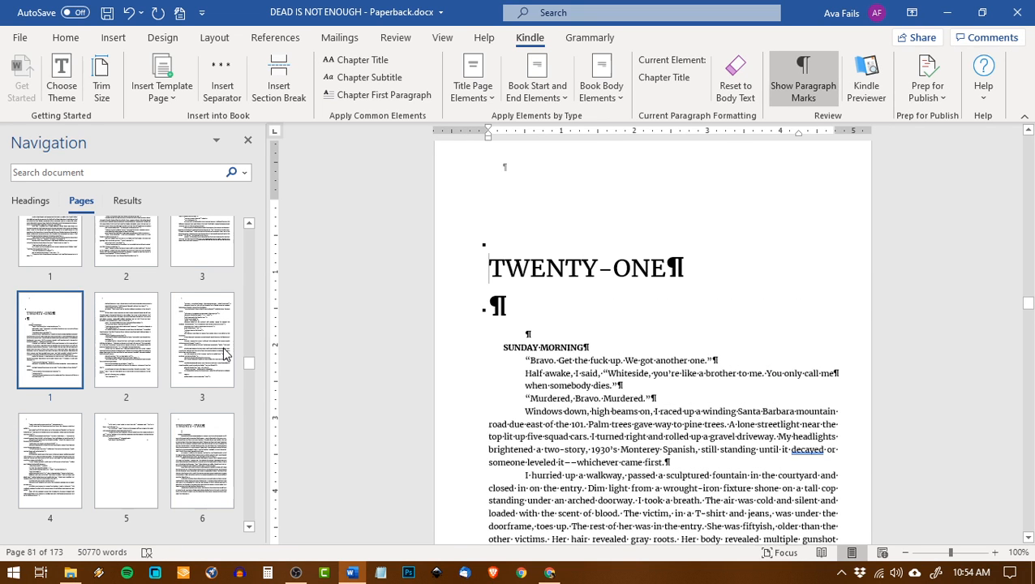
- Go to the page where chapter TWENTY-TWO starts and apply the Kindle Chapter Title element to its heading
{"action": "left_click", "coordinate": [224, 459]}
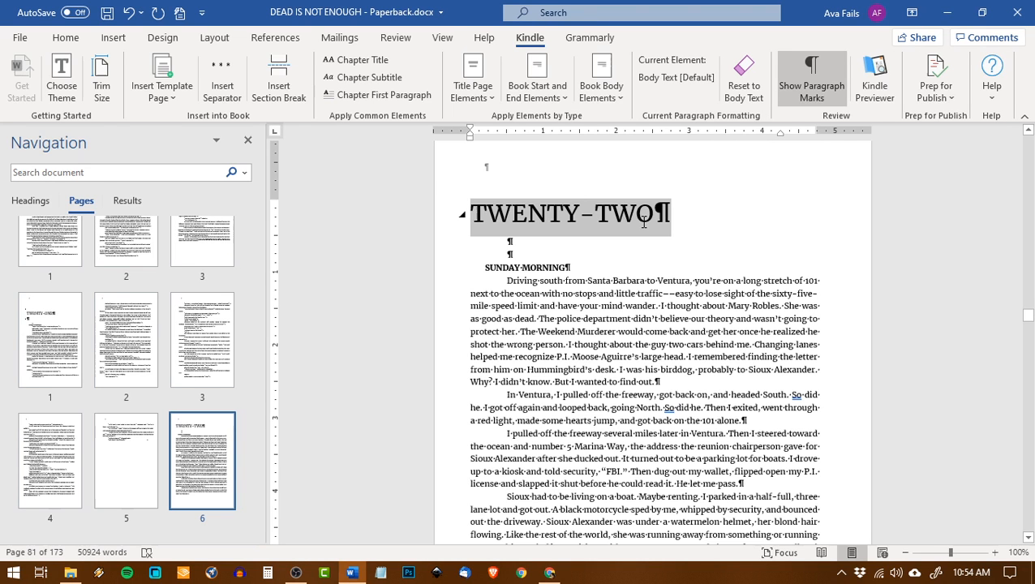
{"action": "left_click", "coordinate": [362, 60]}
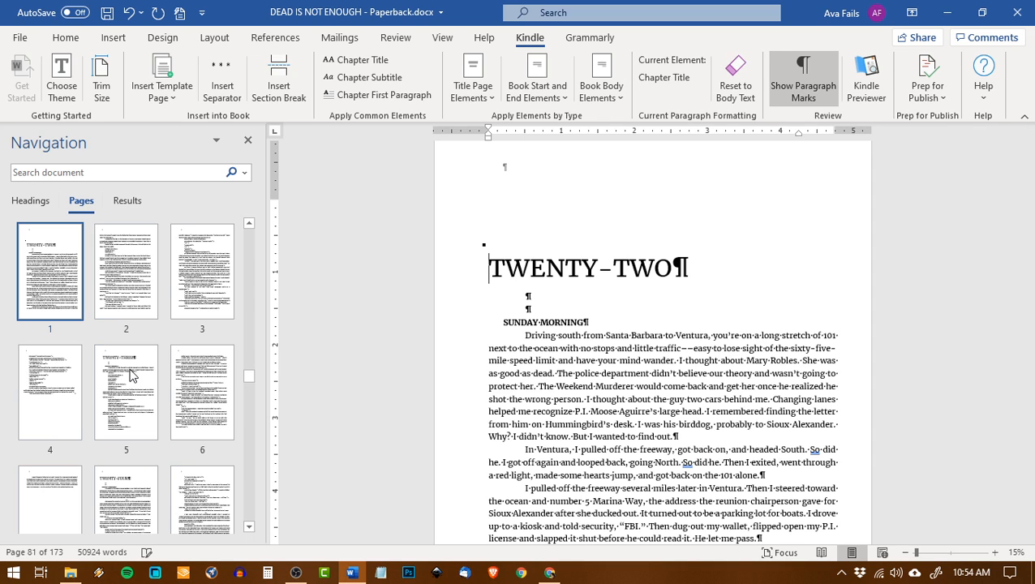
- Apply the Kindle Chapter Title element to the TWENTY-THREE and TWENTY-FOUR headings
{"action": "left_click", "coordinate": [132, 374]}
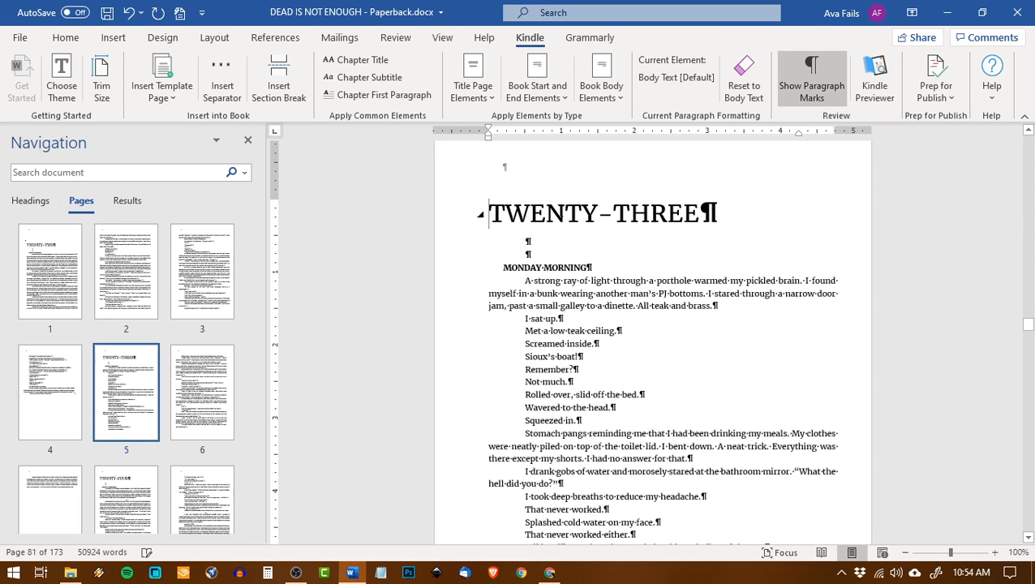
{"action": "triple_click", "coordinate": [489, 214]}
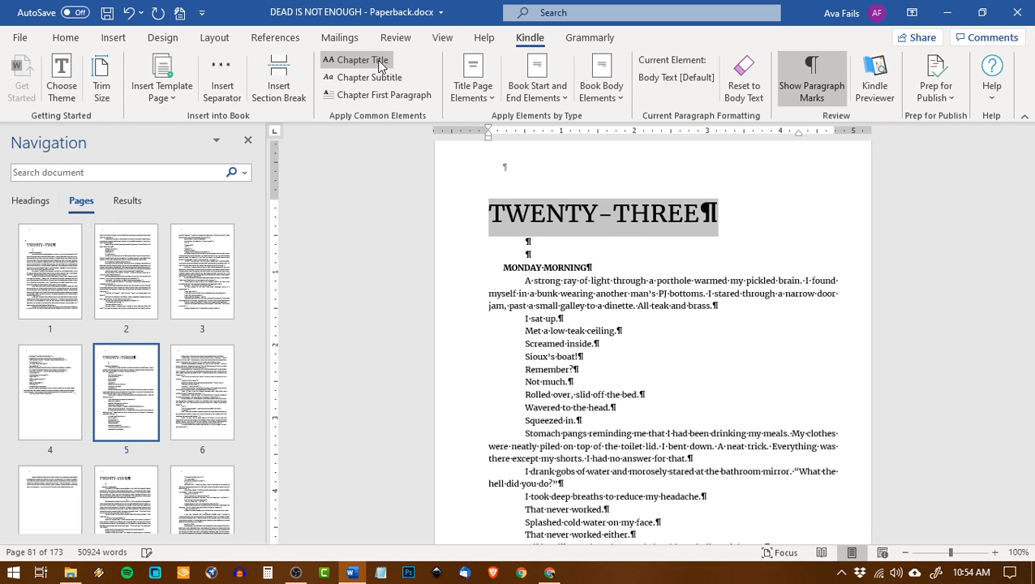
{"action": "left_click", "coordinate": [380, 63]}
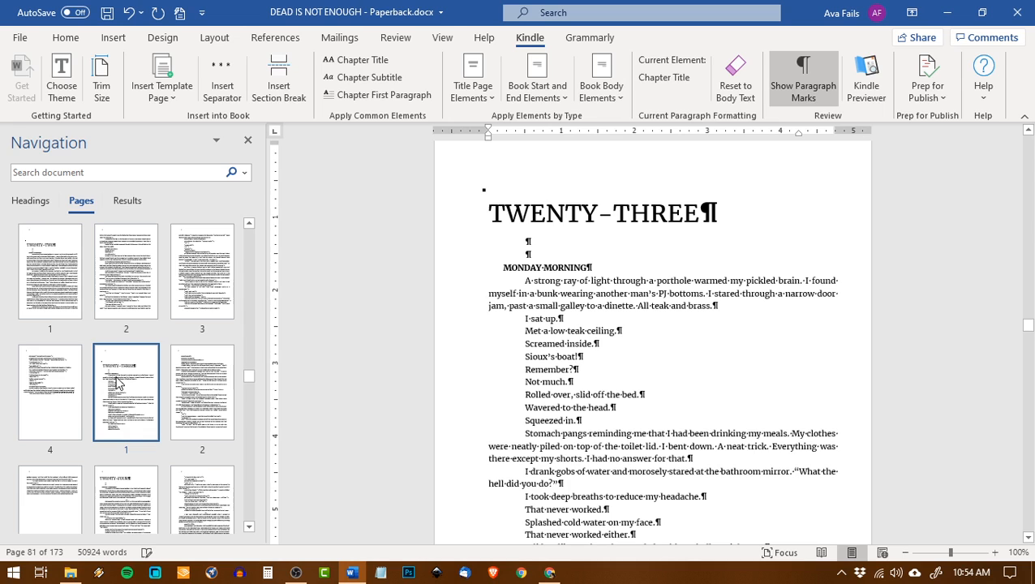
{"action": "left_click", "coordinate": [126, 497]}
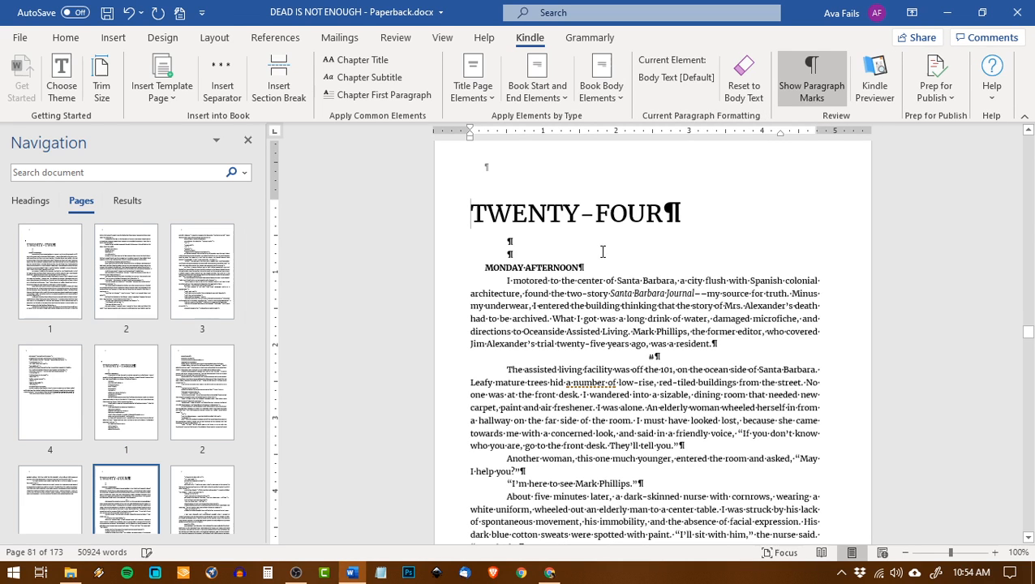
{"action": "key", "text": "shift+Down"}
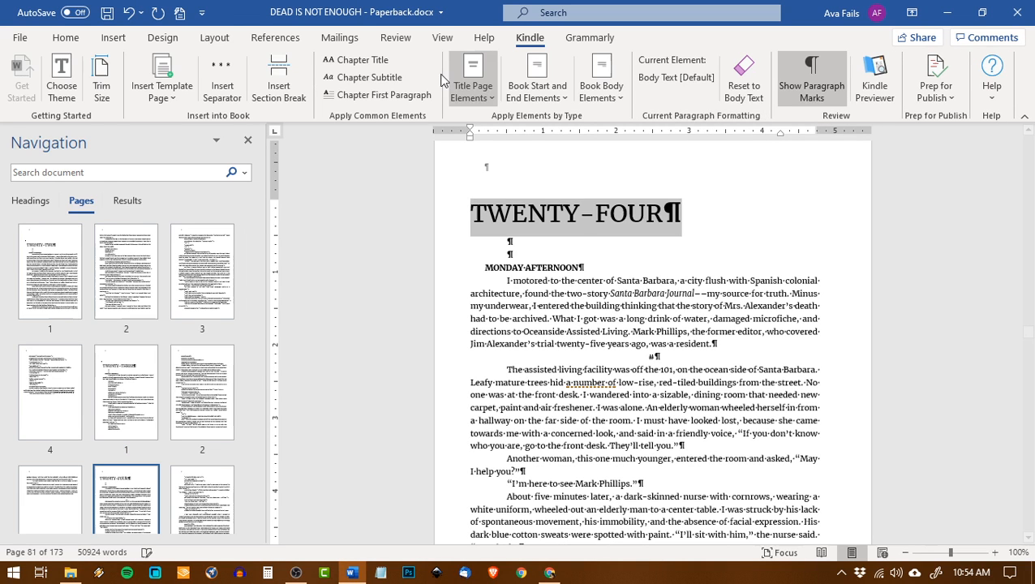
{"action": "left_click", "coordinate": [357, 59]}
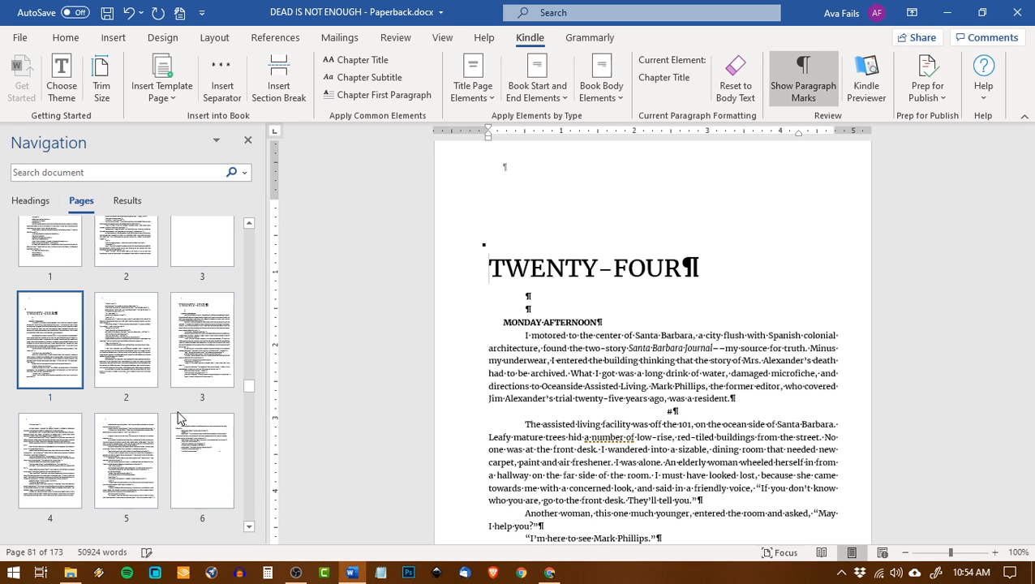
- Apply the Kindle Chapter Title element to the TWENTY-FIVE heading and save the manuscript
{"action": "left_click", "coordinate": [209, 347]}
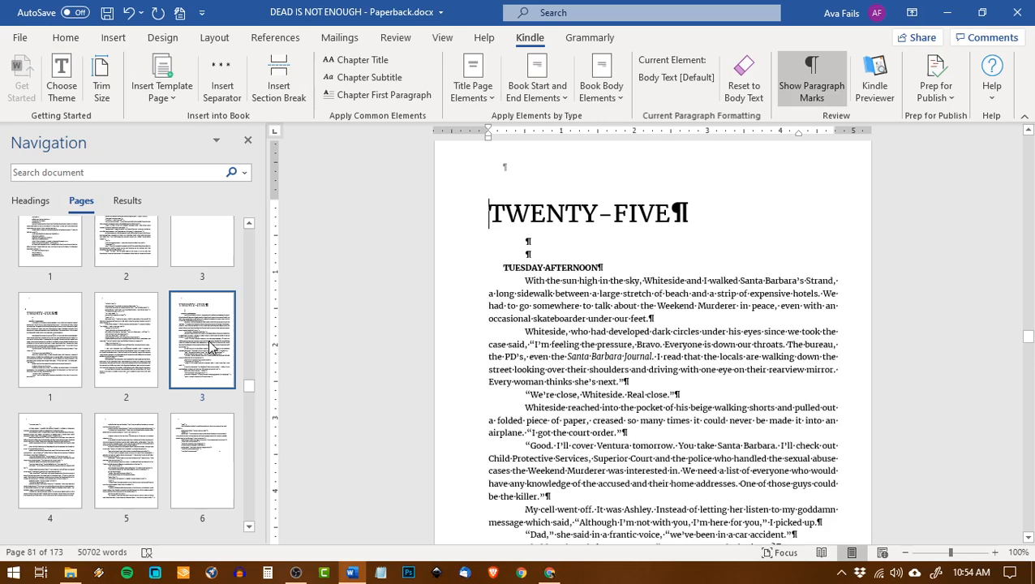
{"action": "triple_click", "coordinate": [657, 203]}
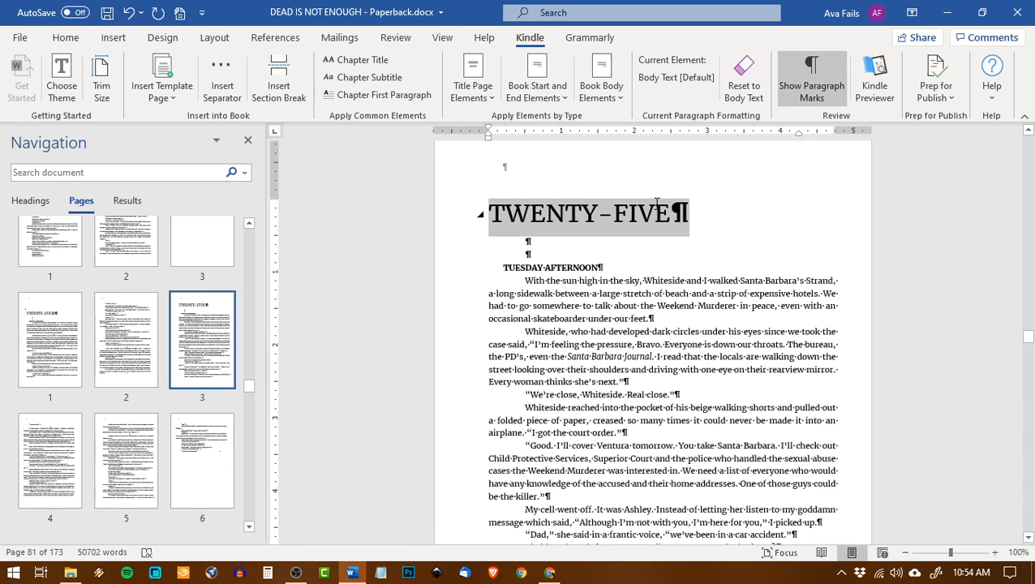
{"action": "left_click", "coordinate": [363, 59]}
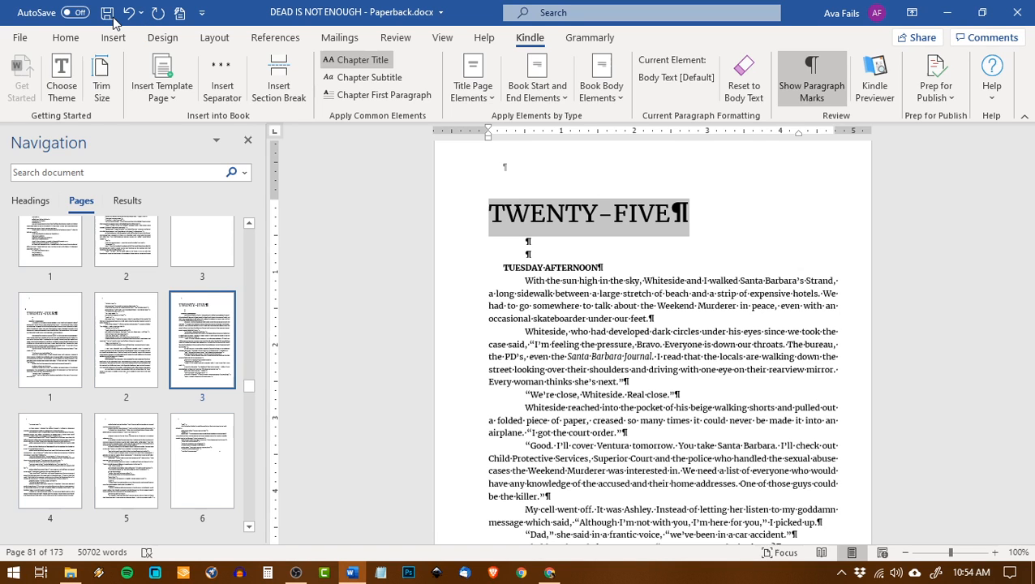
{"action": "left_click", "coordinate": [113, 16]}
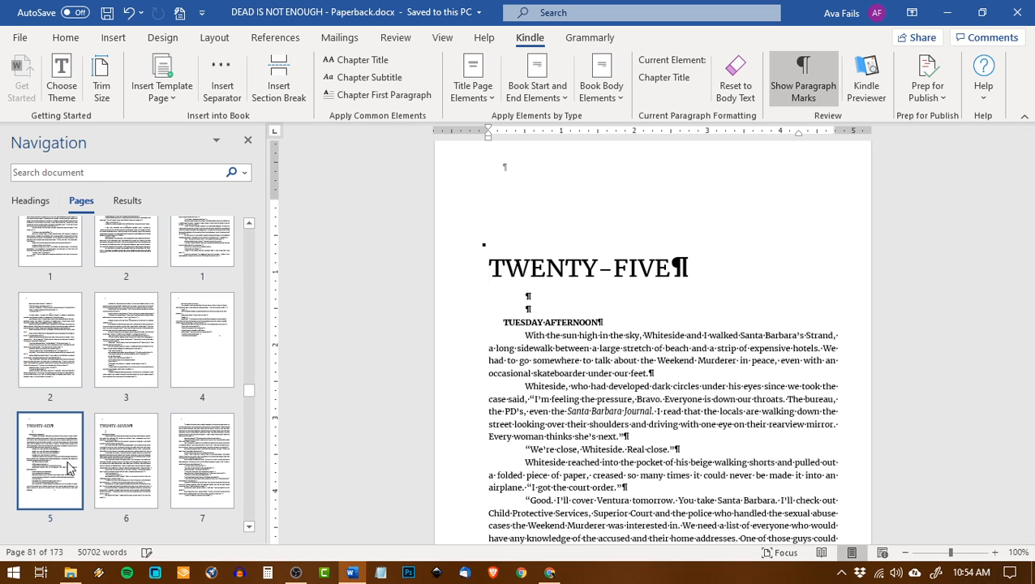
- Apply the Kindle Chapter Title element to the TWENTY-SIX and TWENTY-SEVEN headings
{"action": "left_click", "coordinate": [69, 468]}
{"action": "left_click_drag", "start_coordinate": [493, 203], "coordinate": [671, 214]}
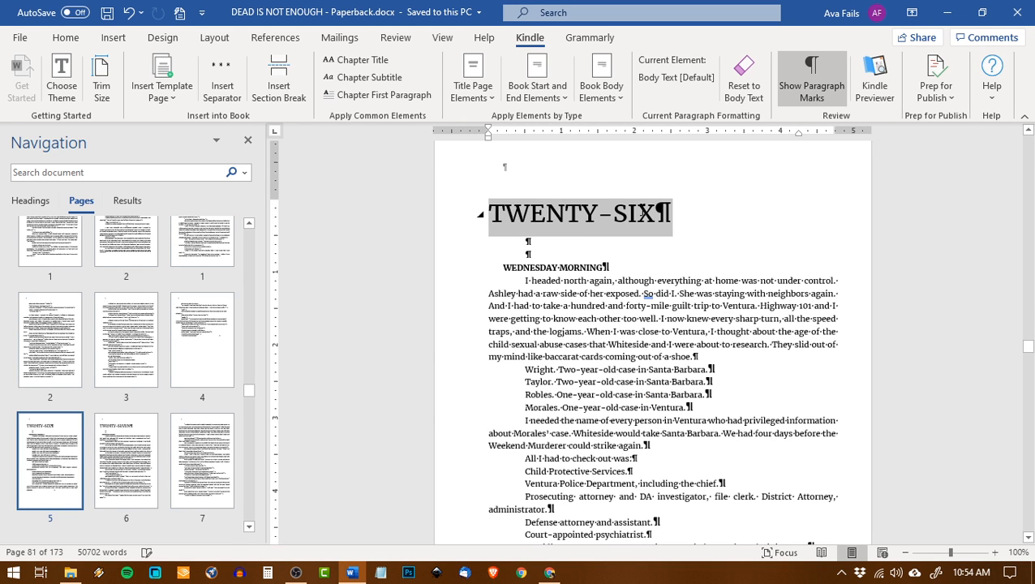
{"action": "left_click", "coordinate": [355, 69]}
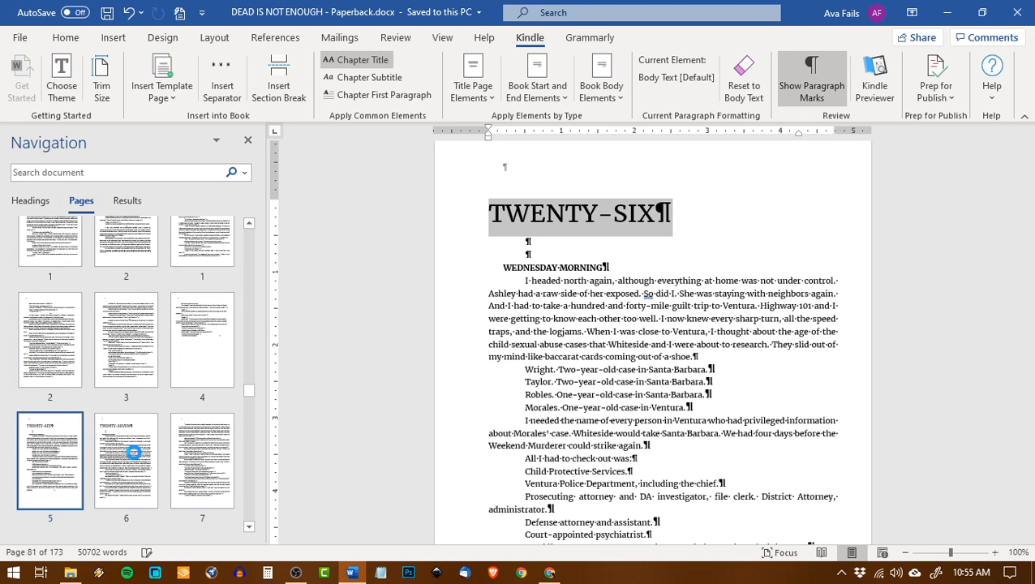
{"action": "left_click", "coordinate": [130, 454]}
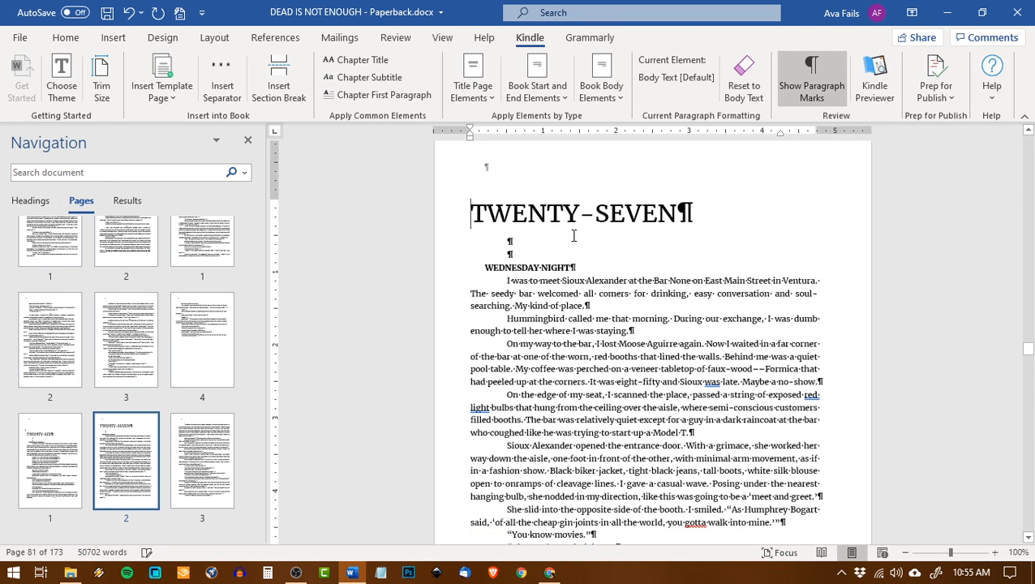
{"action": "left_click_drag", "start_coordinate": [470, 213], "coordinate": [652, 204]}
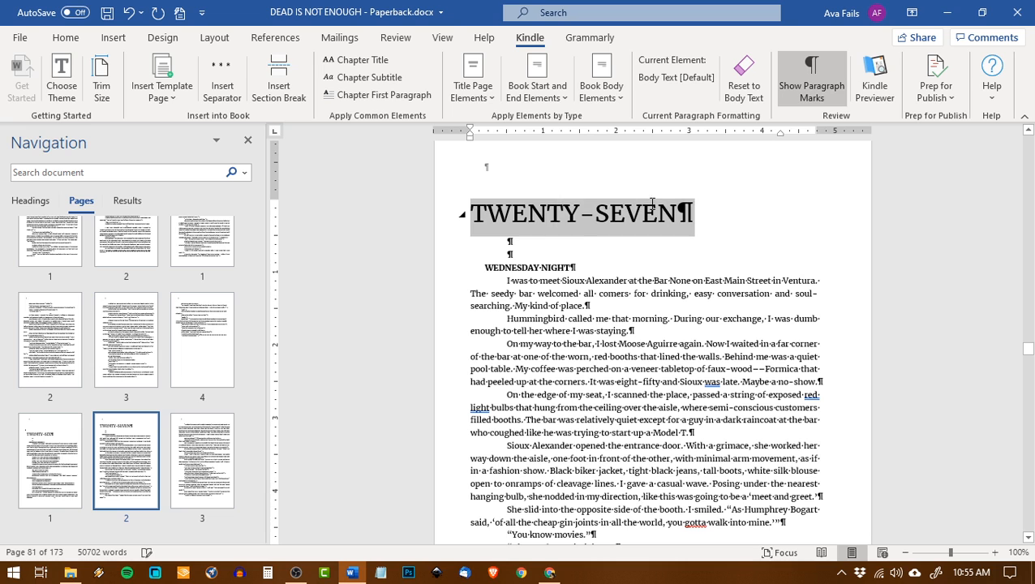
{"action": "left_click", "coordinate": [355, 60]}
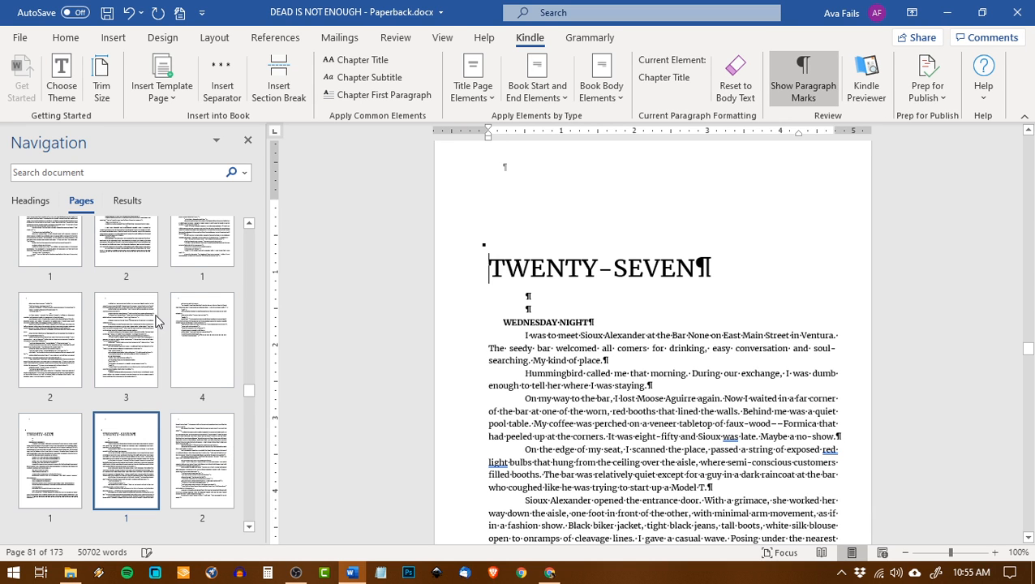
- Apply the Kindle Chapter Title element to the TWENTY-EIGHT and TWENTY-NINE headings and recheck the pages where those chapters start
{"action": "left_click", "coordinate": [132, 443]}
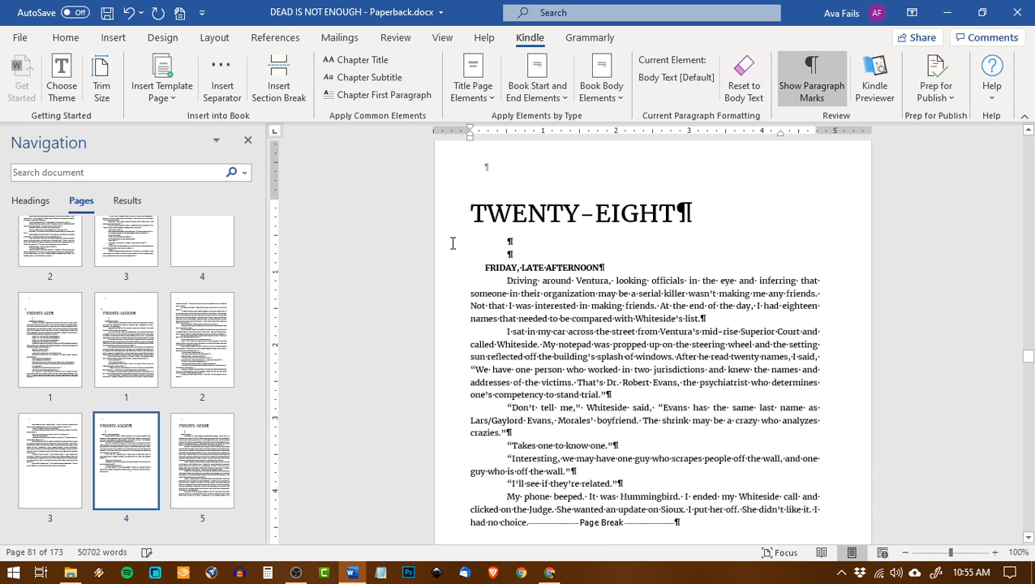
{"action": "left_click_drag", "start_coordinate": [467, 213], "coordinate": [688, 213]}
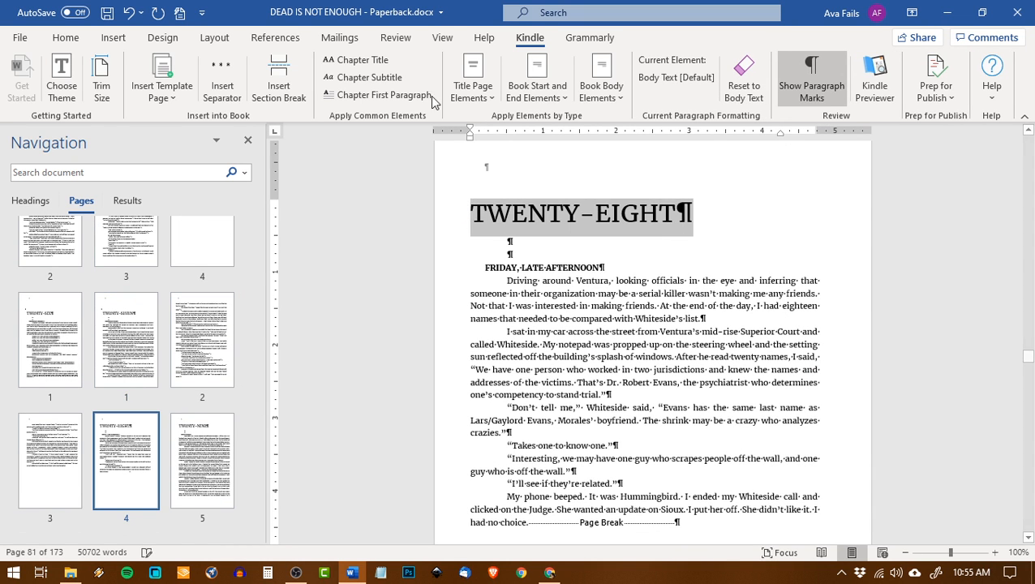
{"action": "left_click", "coordinate": [361, 62]}
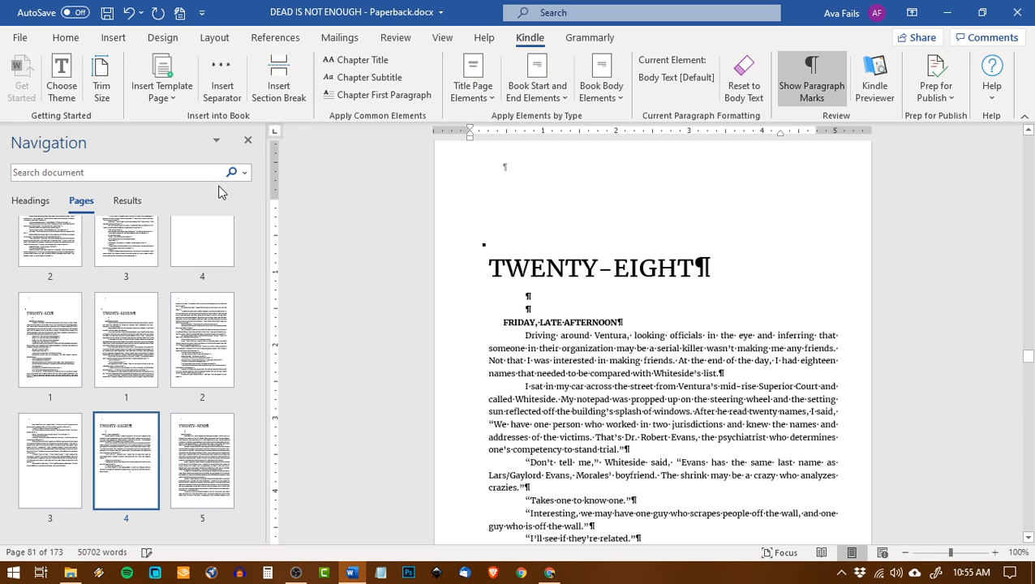
{"action": "left_click", "coordinate": [198, 442]}
{"action": "scroll", "coordinate": [388, 415], "scroll_direction": "down", "scroll_amount": 3}
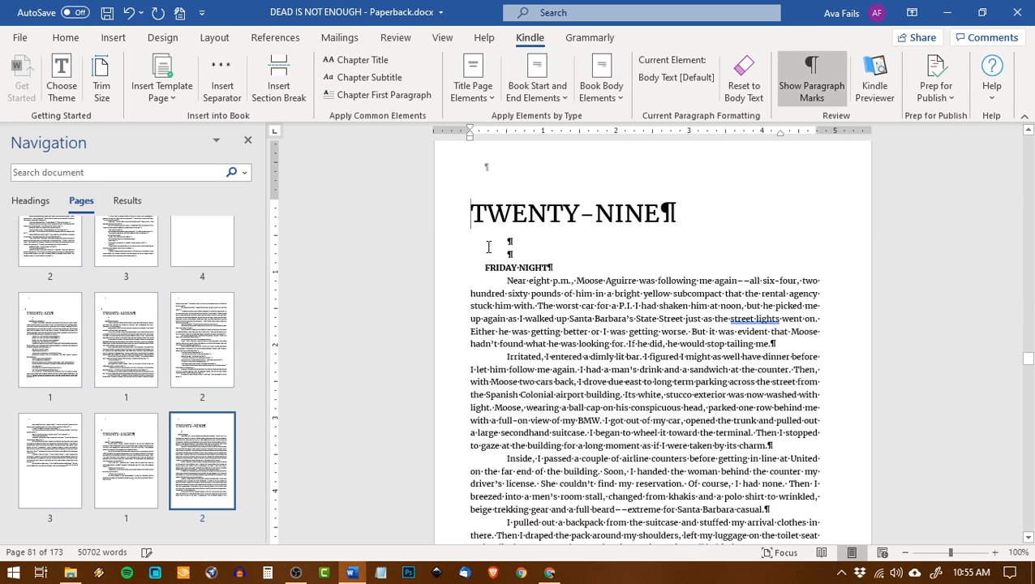
{"action": "left_click_drag", "start_coordinate": [471, 211], "coordinate": [720, 210]}
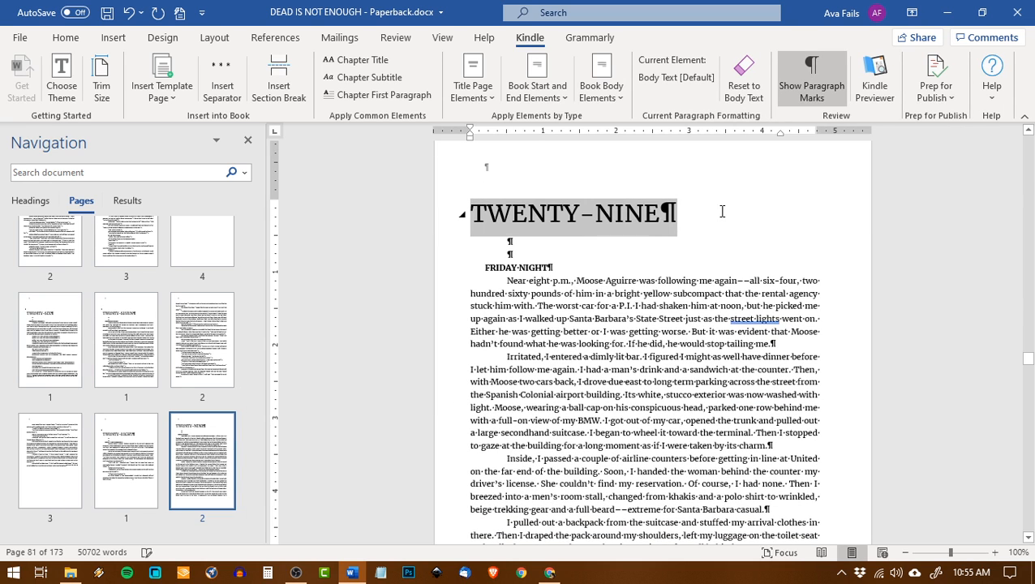
{"action": "left_click", "coordinate": [357, 62]}
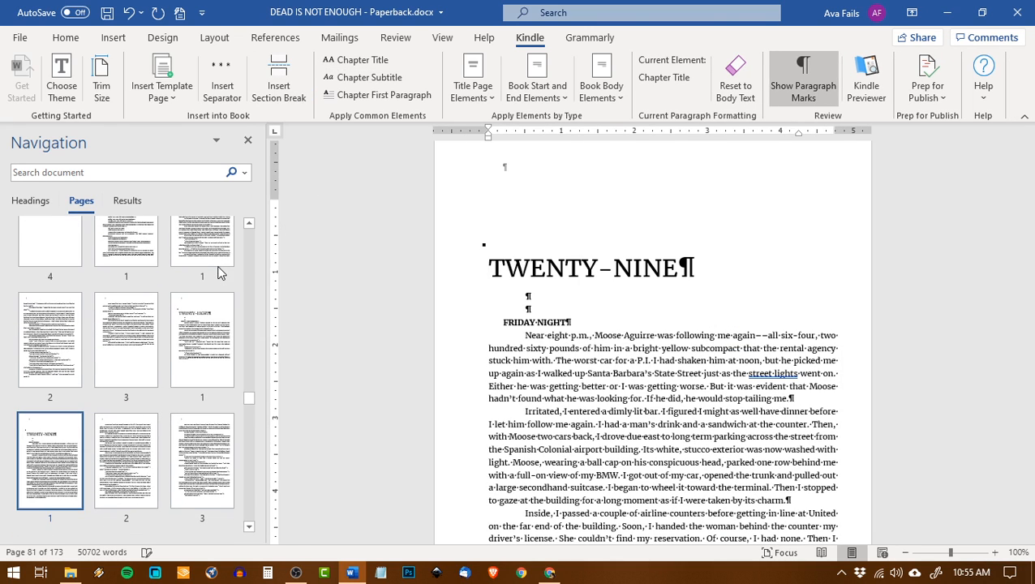
{"action": "left_click", "coordinate": [204, 333]}
{"action": "left_click", "coordinate": [46, 445]}
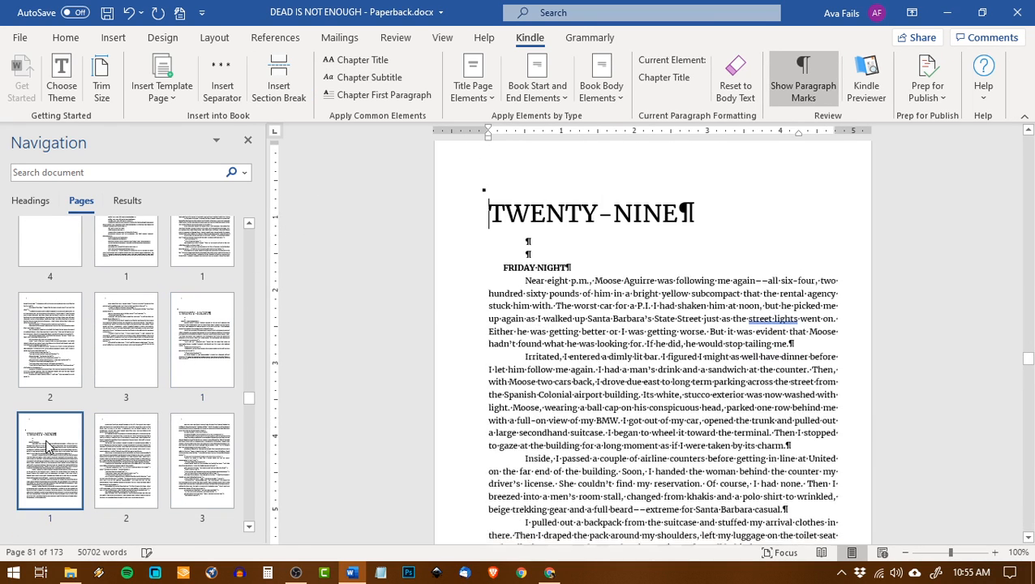
- Expand the collapsed text under the THIRTY heading and apply the Kindle Chapter Title element to that heading
{"action": "left_click", "coordinate": [46, 378]}
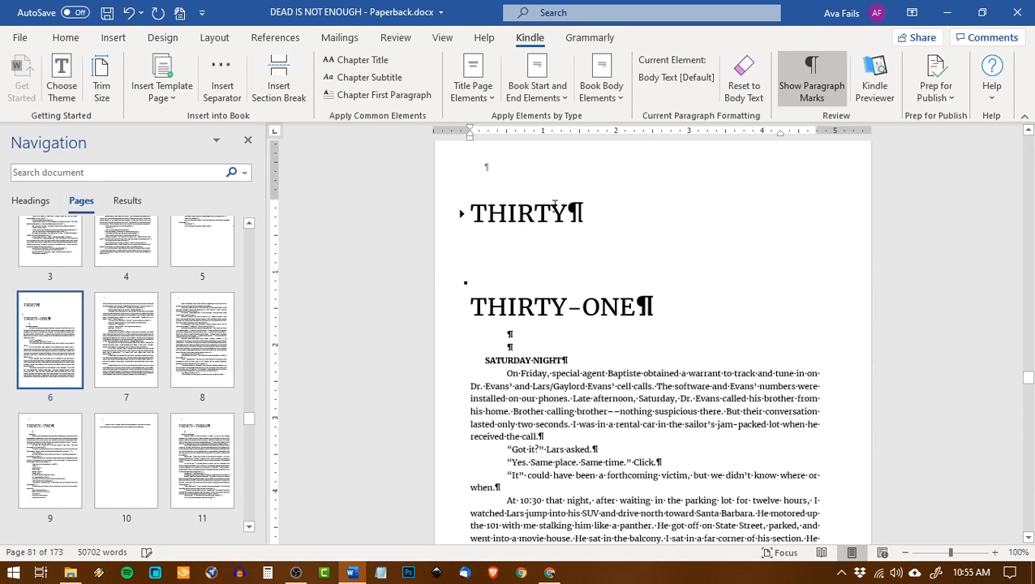
{"action": "left_click", "coordinate": [461, 214]}
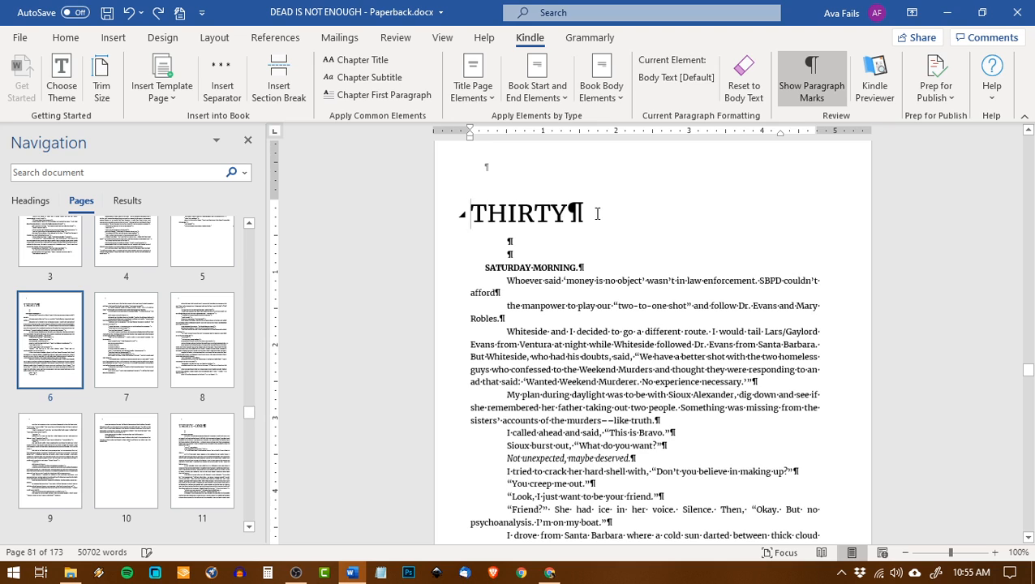
{"action": "left_click_drag", "start_coordinate": [475, 205], "coordinate": [586, 209]}
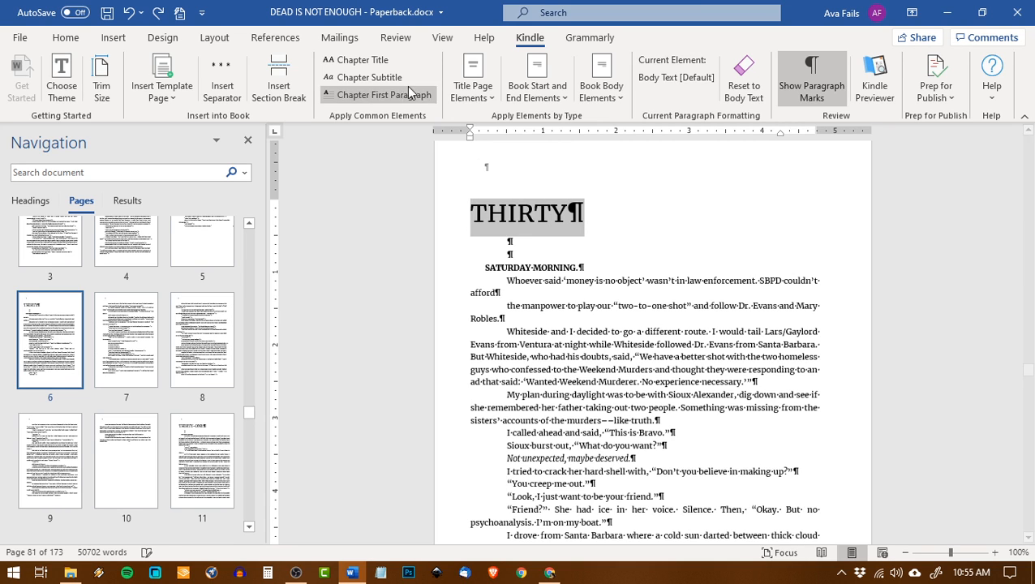
{"action": "left_click", "coordinate": [378, 63]}
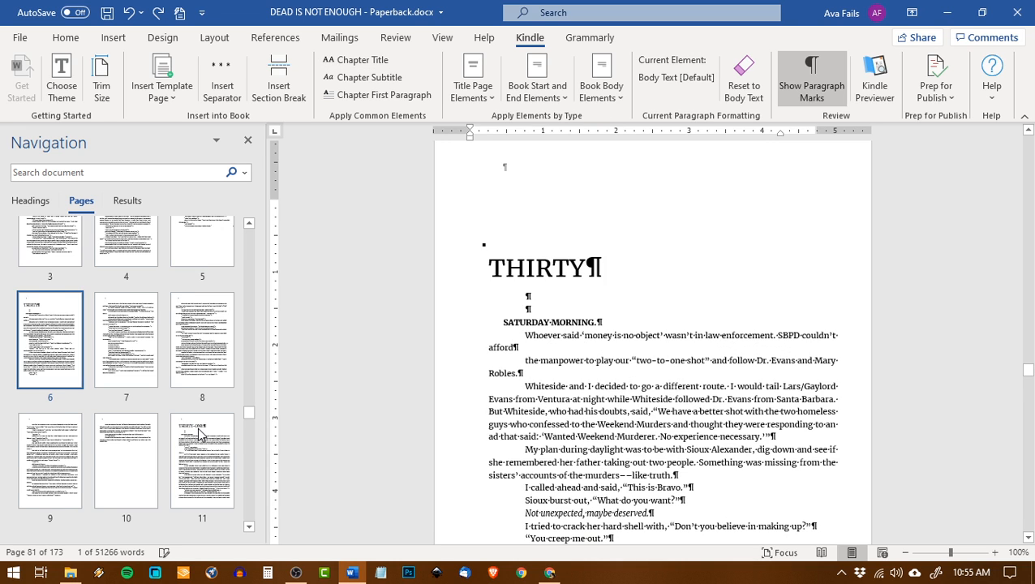
- Go to the page where chapter THIRTY-ONE starts and apply the Kindle Chapter Title element to its heading
{"action": "left_click", "coordinate": [208, 456]}
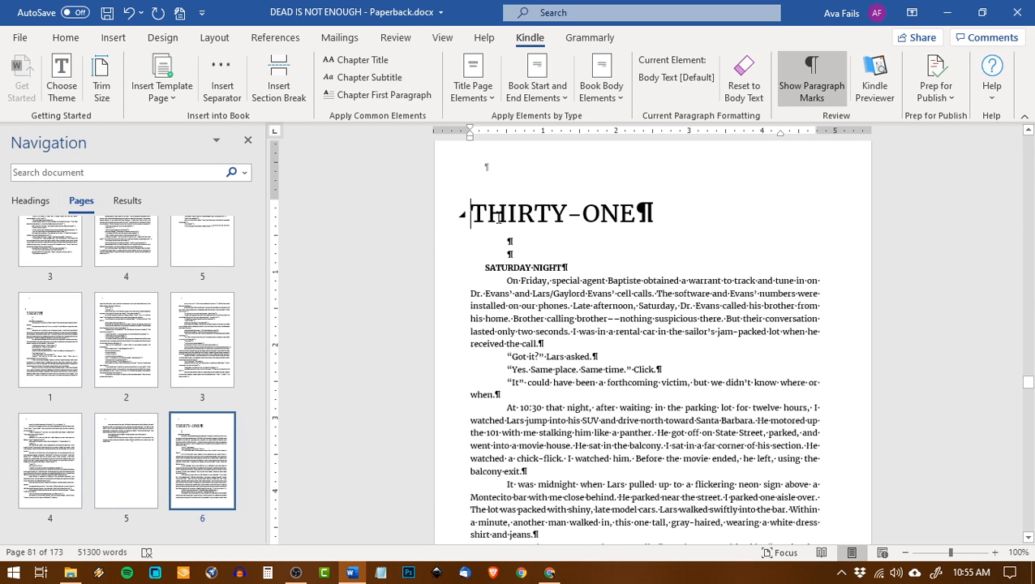
{"action": "double_click", "coordinate": [477, 221]}
{"action": "left_click", "coordinate": [472, 213]}
{"action": "triple_click", "coordinate": [558, 218]}
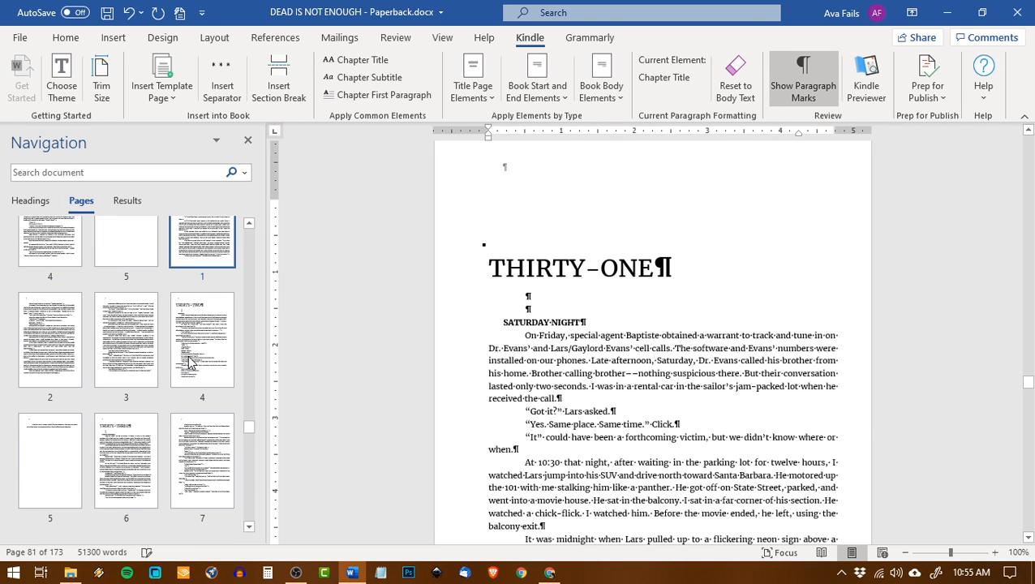
- Expand the collapsed text of chapter THIRTY-TWO and apply the Kindle Chapter Title element to its heading
{"action": "left_click", "coordinate": [191, 363]}
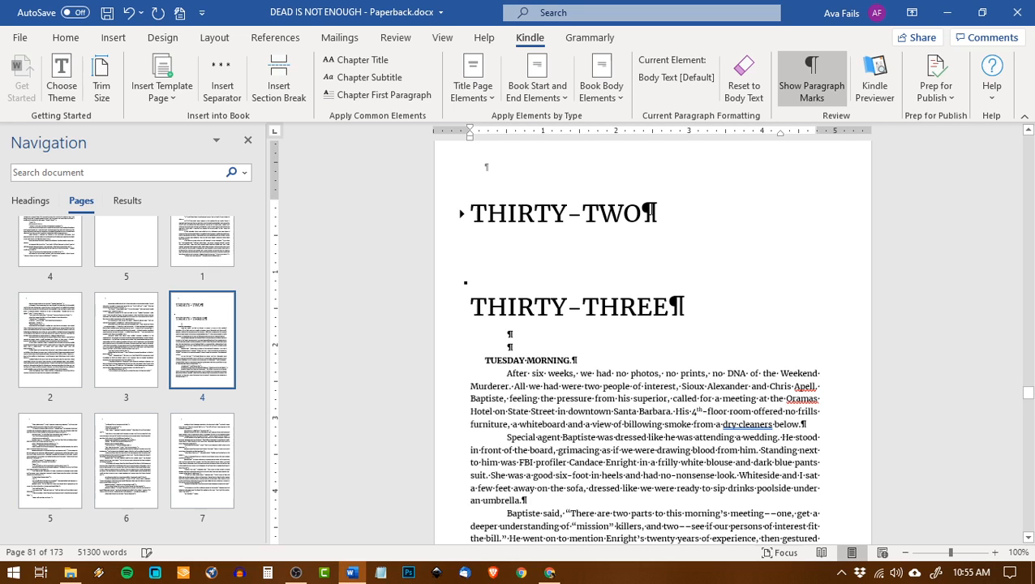
{"action": "left_click", "coordinate": [461, 212]}
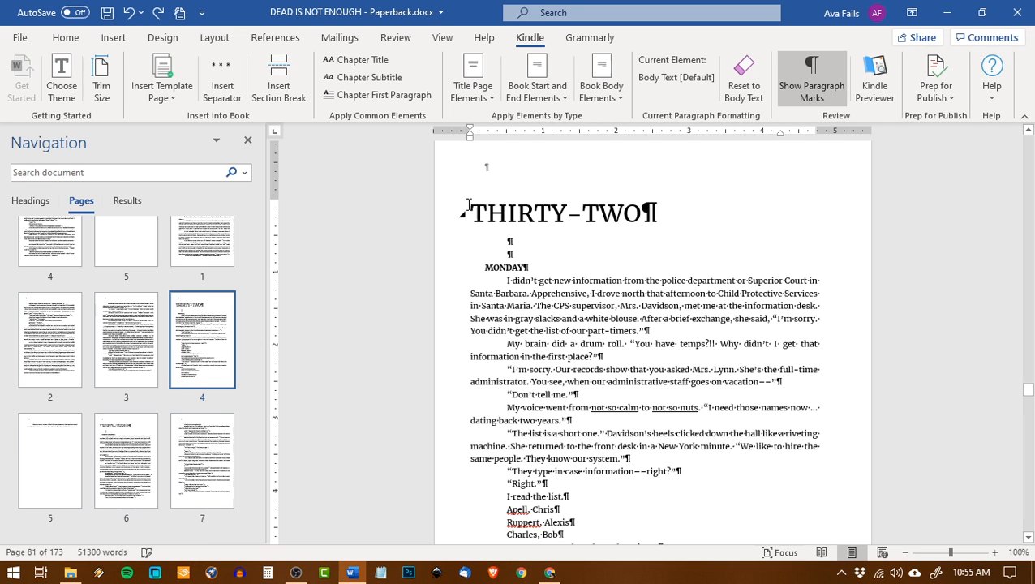
{"action": "triple_click", "coordinate": [469, 205]}
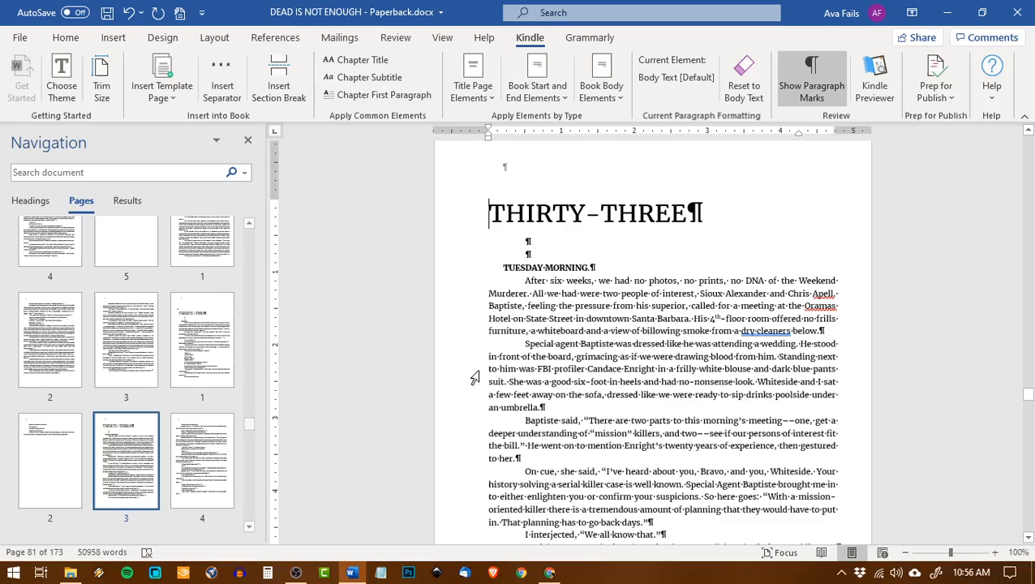
- Apply the Kindle Chapter Title element to the THIRTY-THREE heading and save the manuscript
{"action": "key", "text": "shift+Down"}
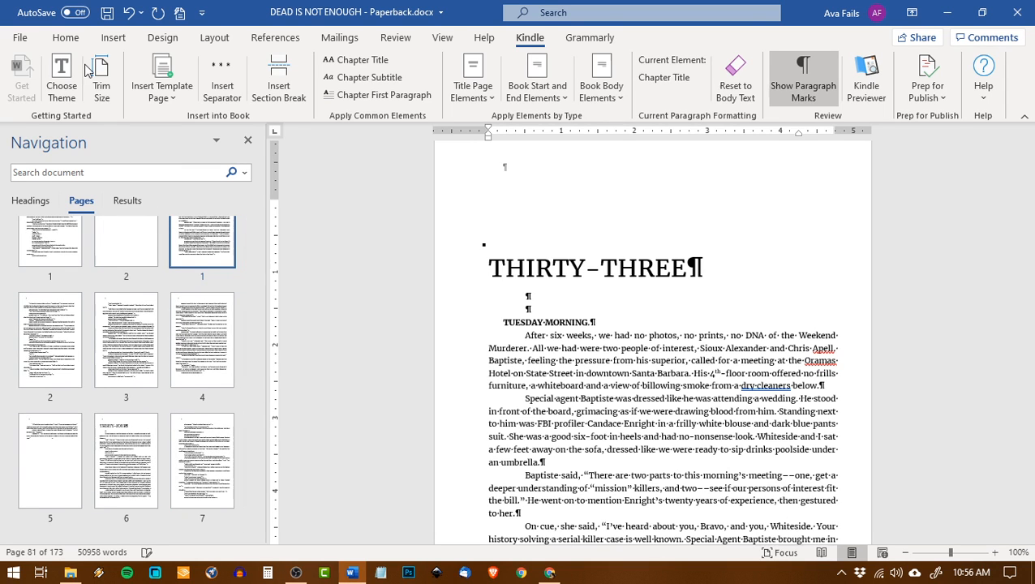
{"action": "key", "text": "ctrl+s"}
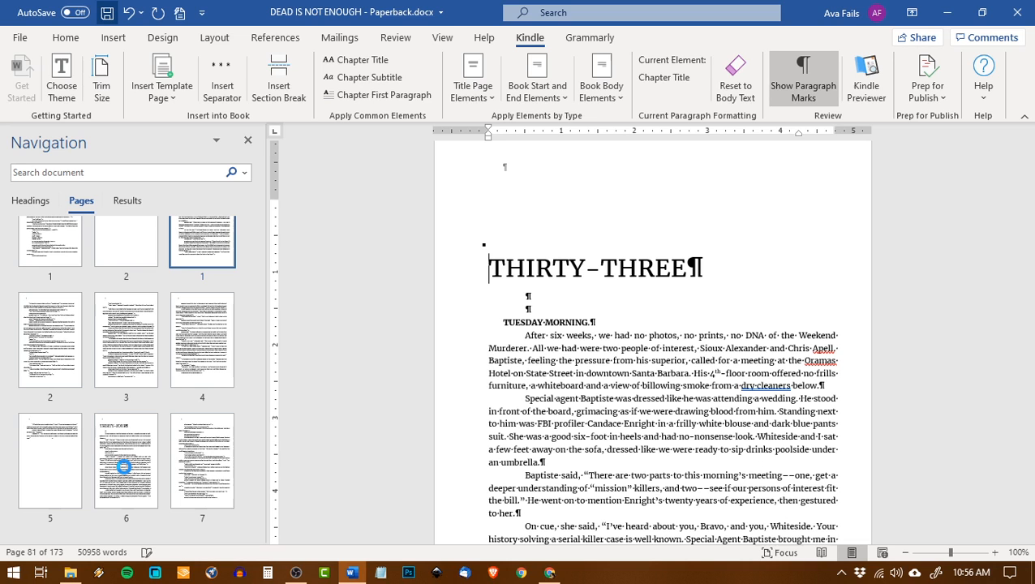
- Go to the page where chapter THIRTY-FOUR starts and apply the Kindle Chapter Title element to its heading
{"action": "left_click", "coordinate": [123, 466]}
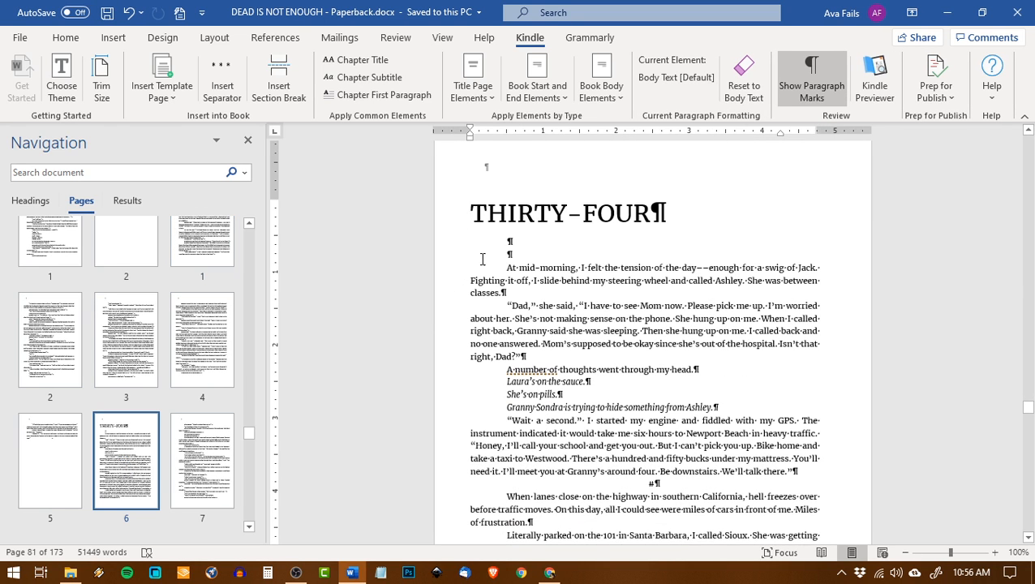
{"action": "left_click_drag", "start_coordinate": [646, 207], "coordinate": [473, 220]}
{"action": "left_click", "coordinate": [357, 60]}
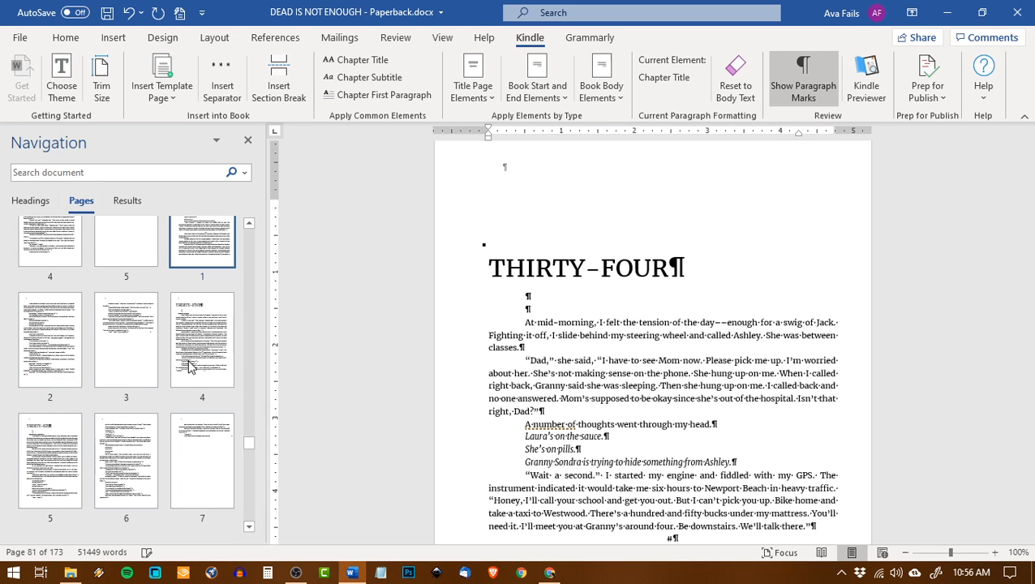
- Go to the pages where chapters THIRTY-FIVE and THIRTY-SIX start and apply the Kindle Chapter Title element to both headings
{"action": "left_click", "coordinate": [202, 342]}
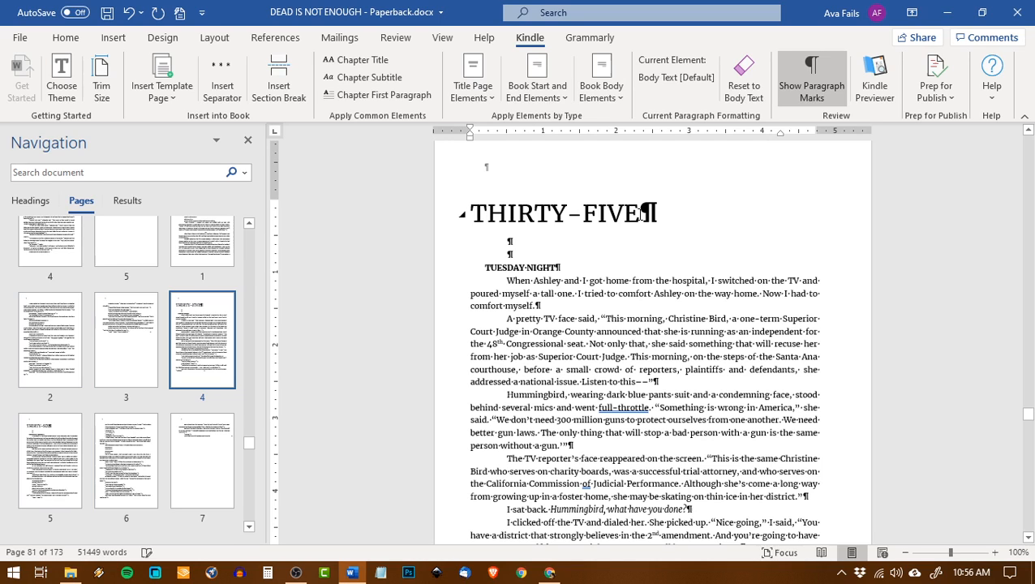
{"action": "triple_click", "coordinate": [641, 213]}
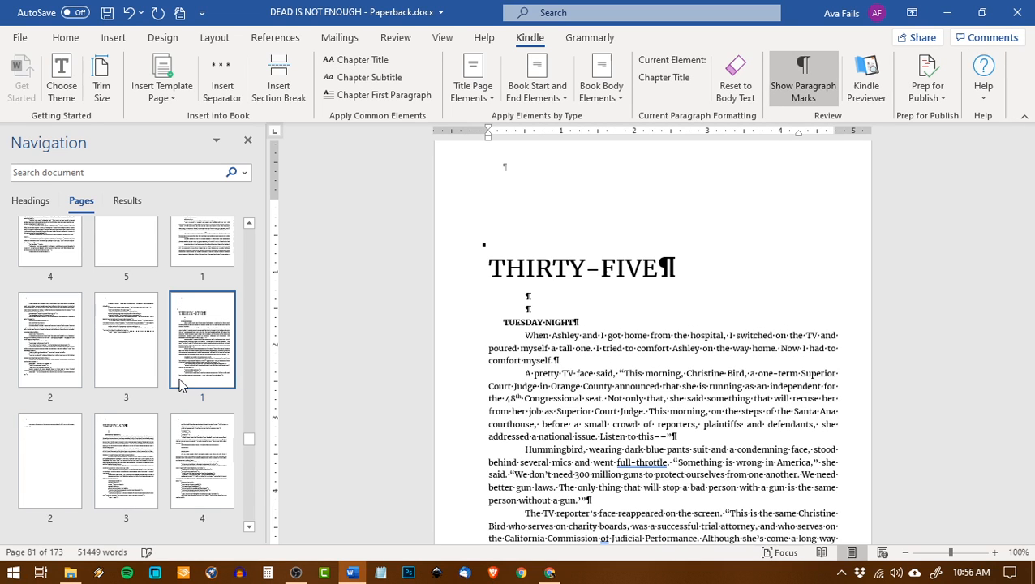
{"action": "left_click", "coordinate": [114, 495]}
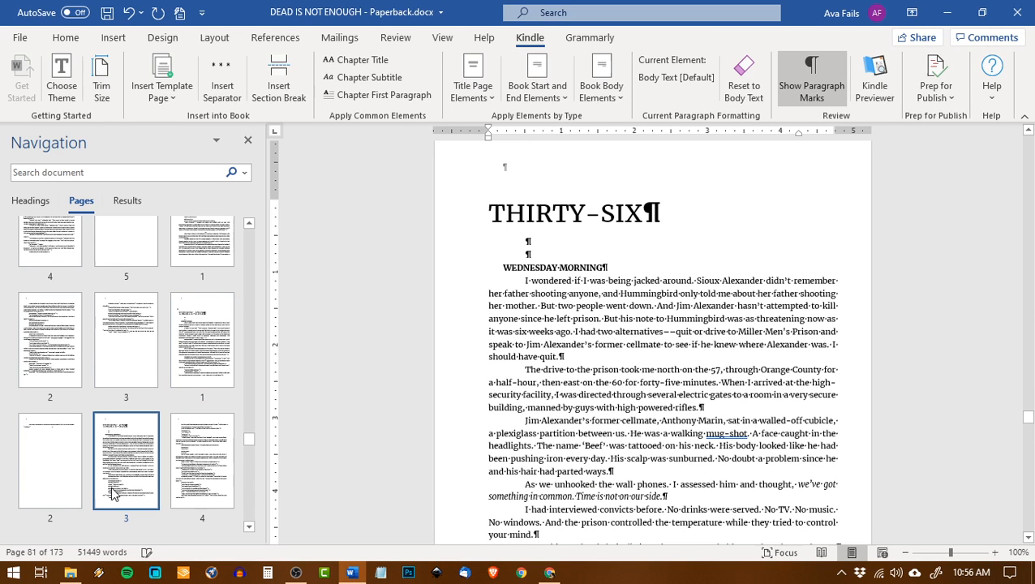
{"action": "left_click", "coordinate": [481, 211]}
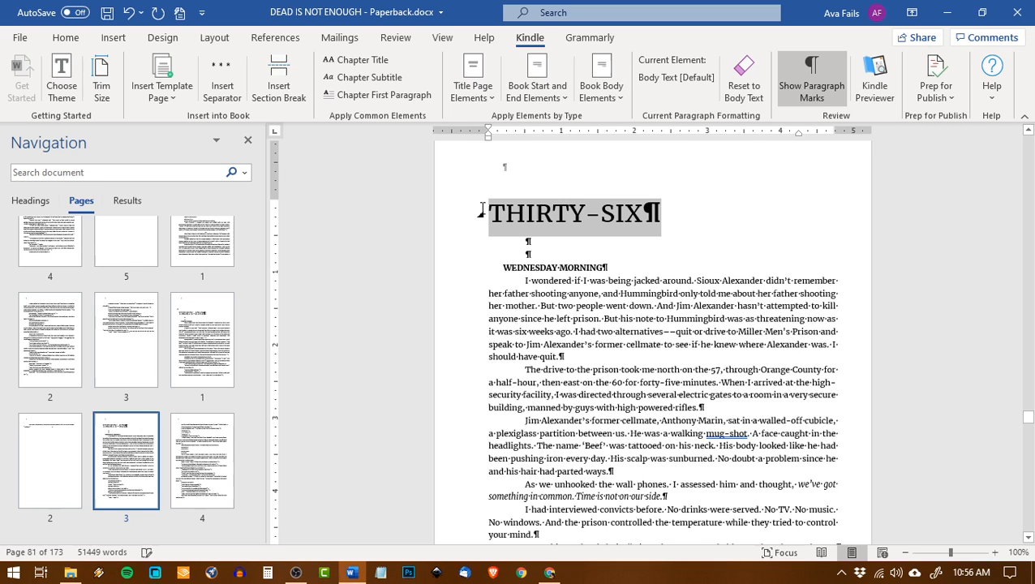
{"action": "left_click", "coordinate": [362, 61]}
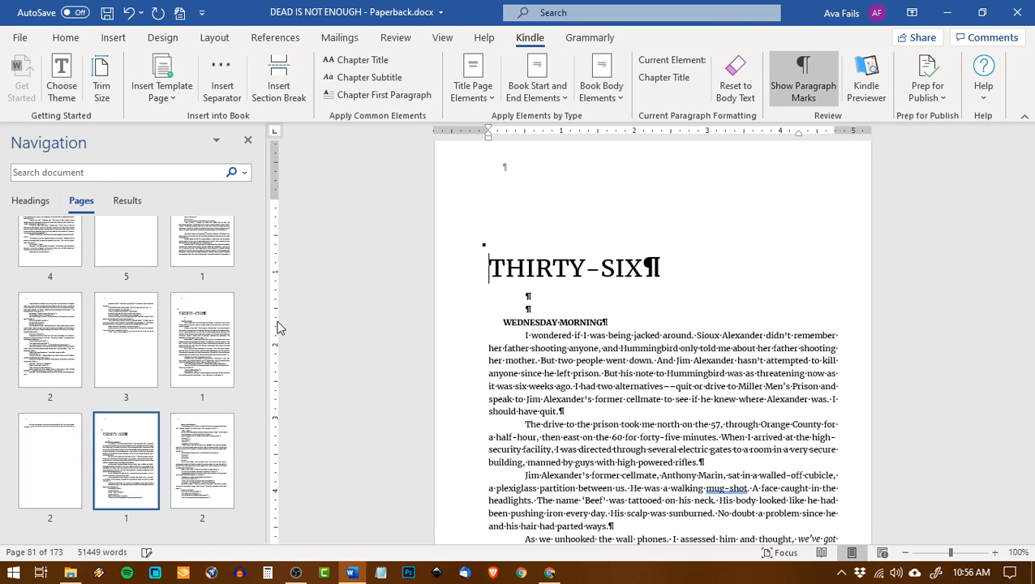
- Go to the page where chapter THIRTY-SEVEN starts and apply the Kindle Chapter Title element to its heading
{"action": "scroll", "coordinate": [102, 367], "scroll_direction": "down", "scroll_amount": 2}
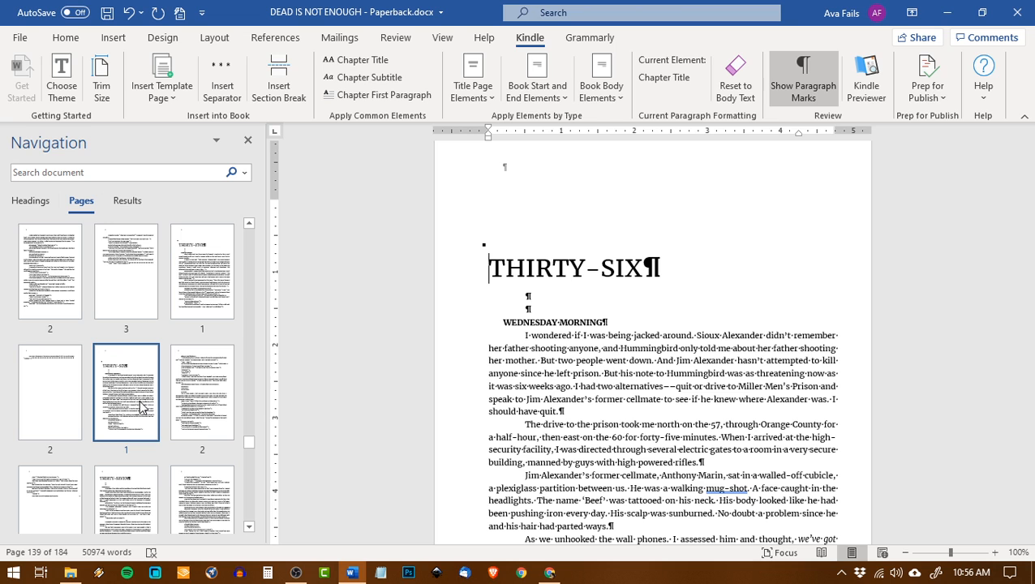
{"action": "left_click", "coordinate": [131, 497]}
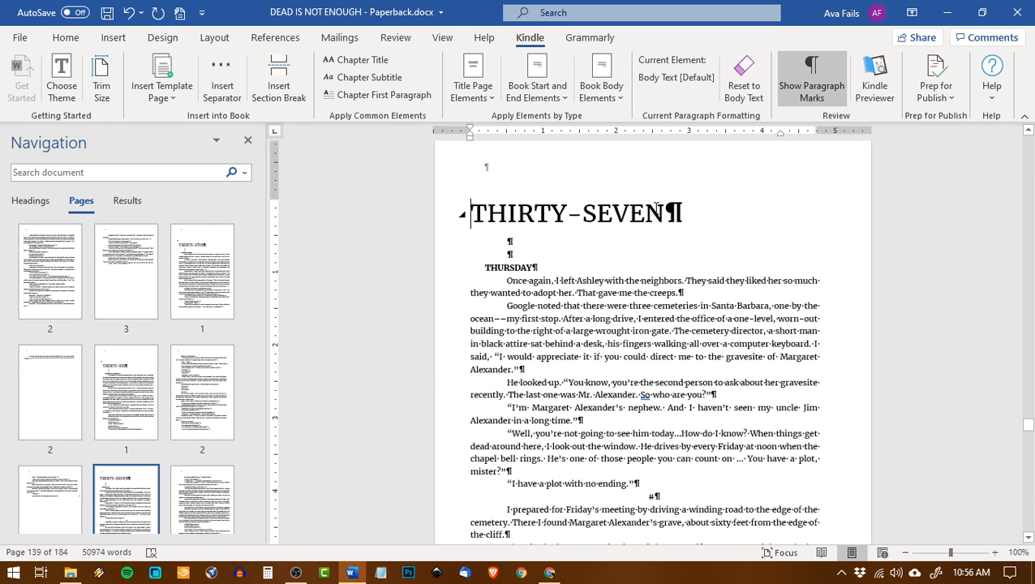
{"action": "left_click_drag", "start_coordinate": [666, 212], "coordinate": [469, 214]}
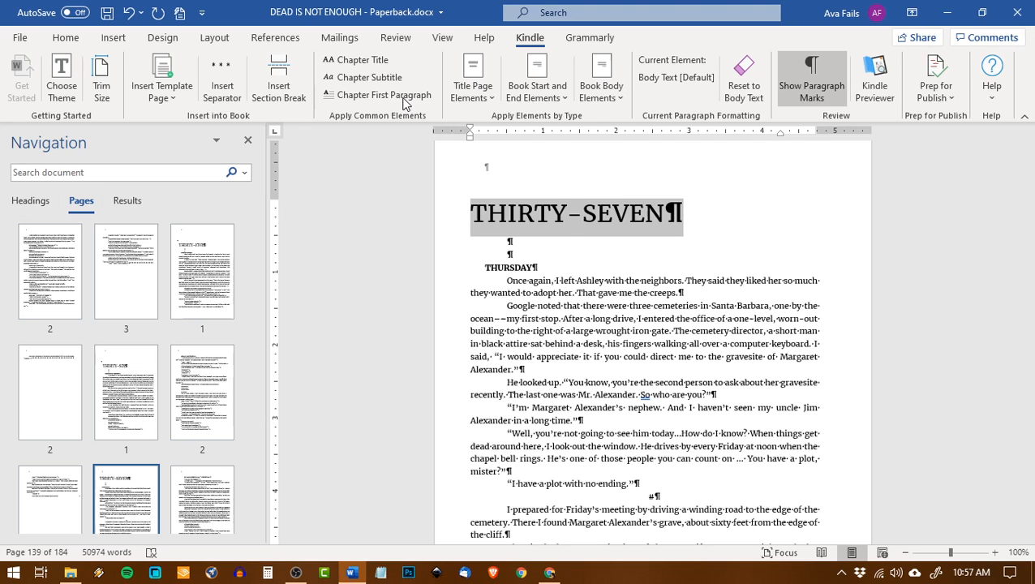
{"action": "left_click", "coordinate": [362, 61]}
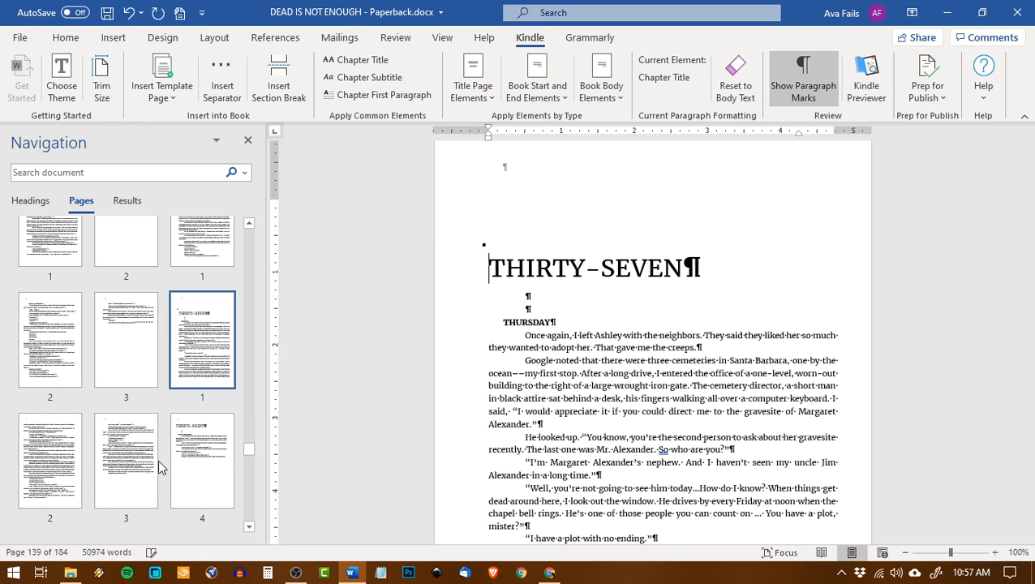
- Go to the page where chapter THIRTY-EIGHT starts and apply the Kindle Chapter Title element to its heading
{"action": "left_click", "coordinate": [205, 466]}
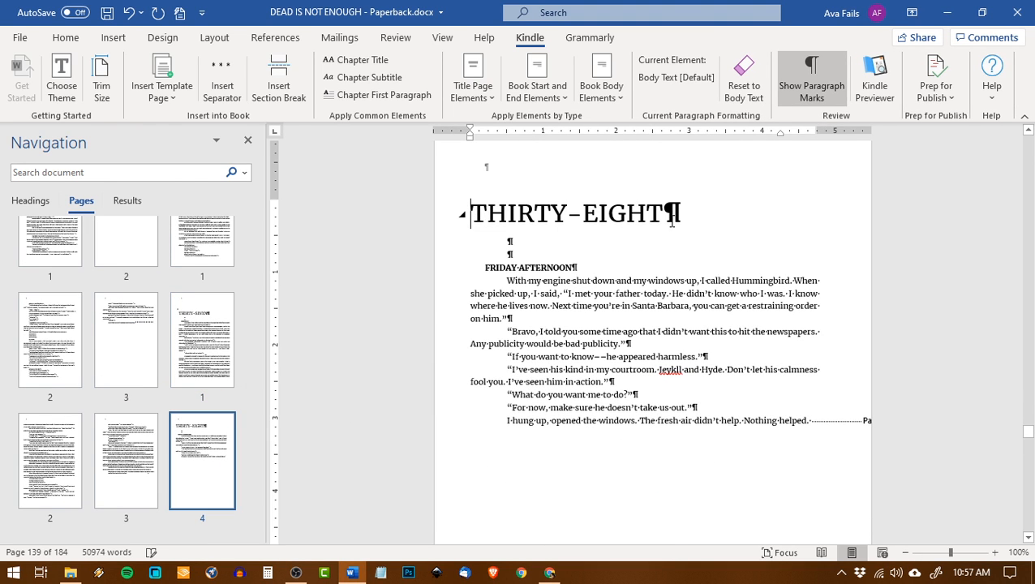
{"action": "left_click_drag", "start_coordinate": [673, 216], "coordinate": [469, 227]}
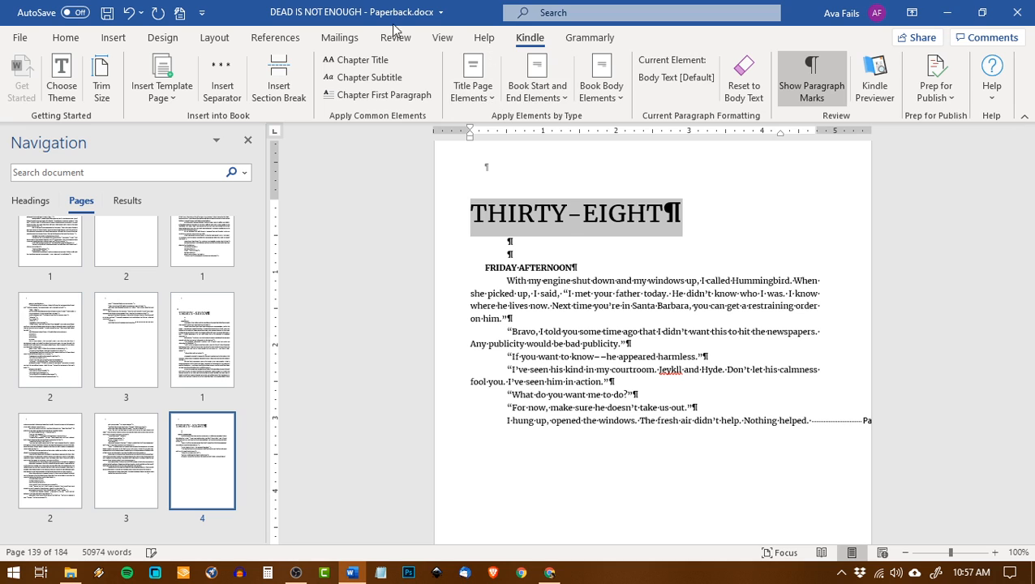
{"action": "left_click", "coordinate": [352, 65]}
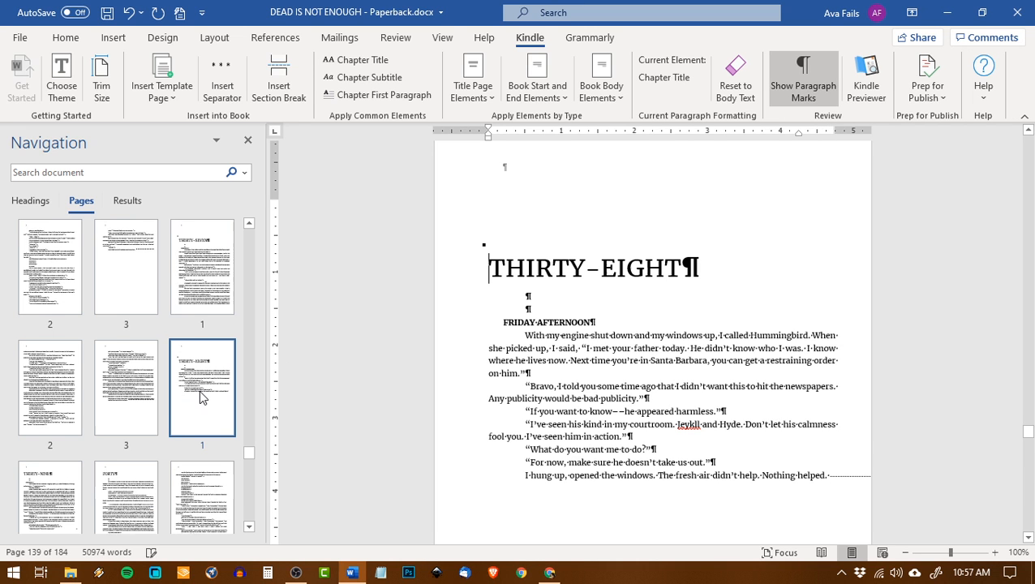
- Go to the page where chapter THIRTY-NINE starts and apply the Kindle Chapter Title element to its heading
{"action": "left_click", "coordinate": [53, 496]}
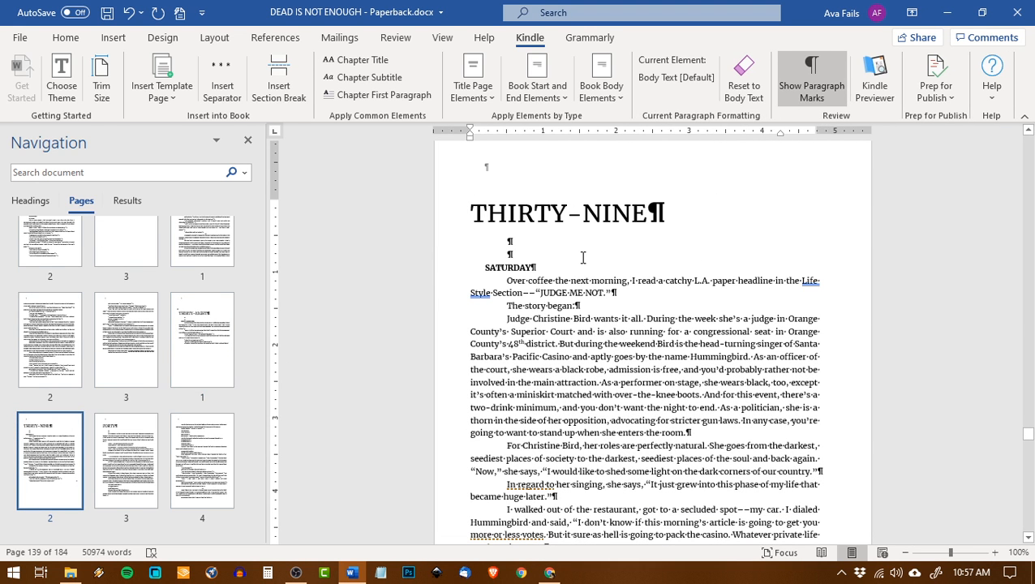
{"action": "left_click_drag", "start_coordinate": [664, 213], "coordinate": [467, 213]}
{"action": "left_click", "coordinate": [362, 60]}
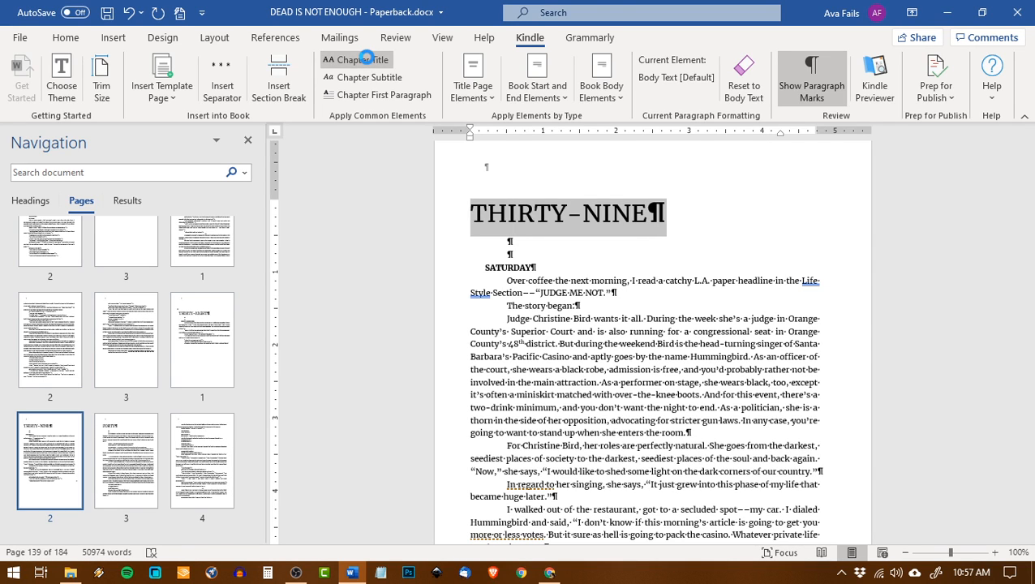
- Go to the page where chapter FORTY starts and apply the Kindle Chapter Title element to its heading
{"action": "left_click", "coordinate": [146, 419]}
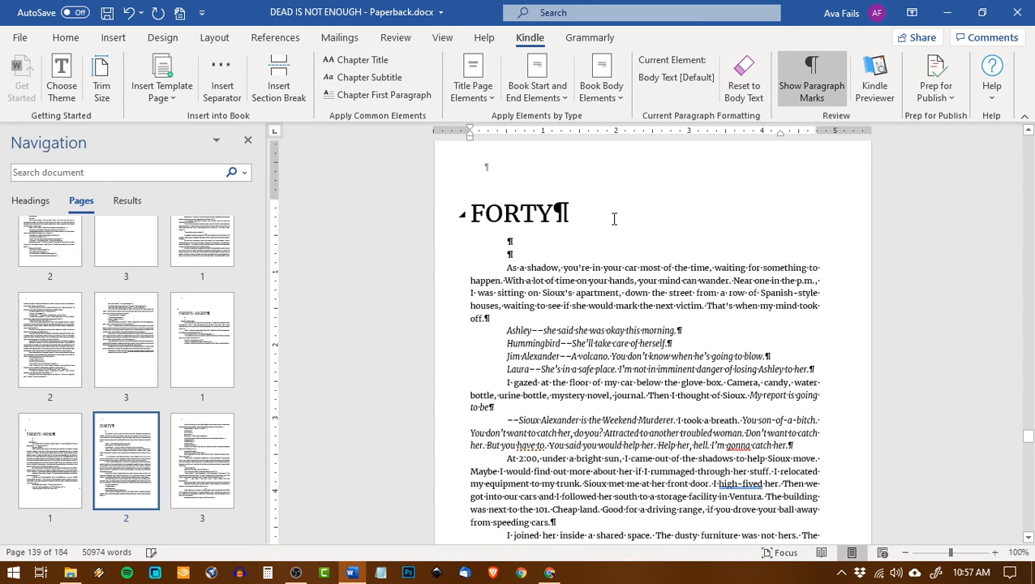
{"action": "triple_click", "coordinate": [477, 217]}
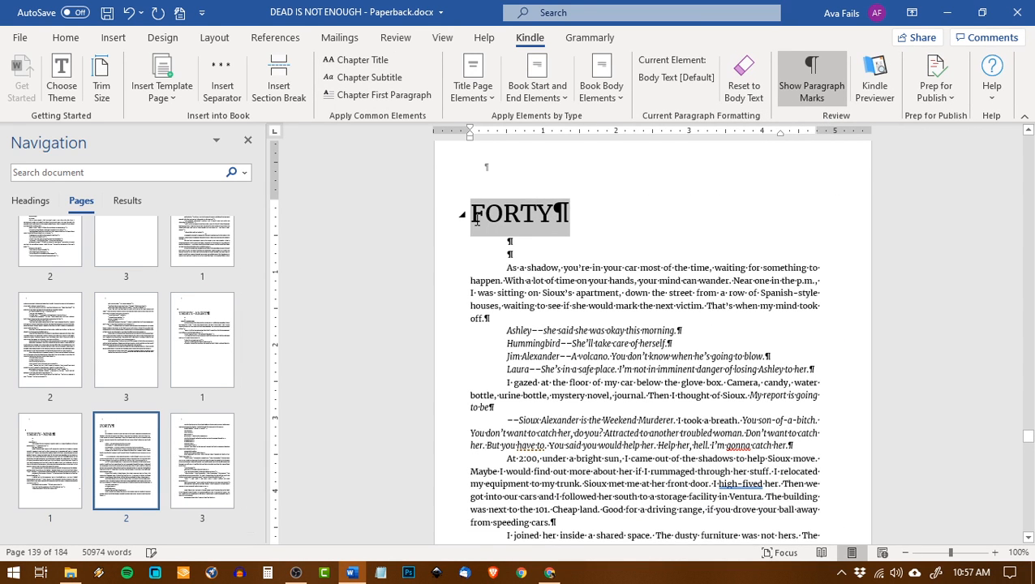
{"action": "left_click", "coordinate": [362, 63]}
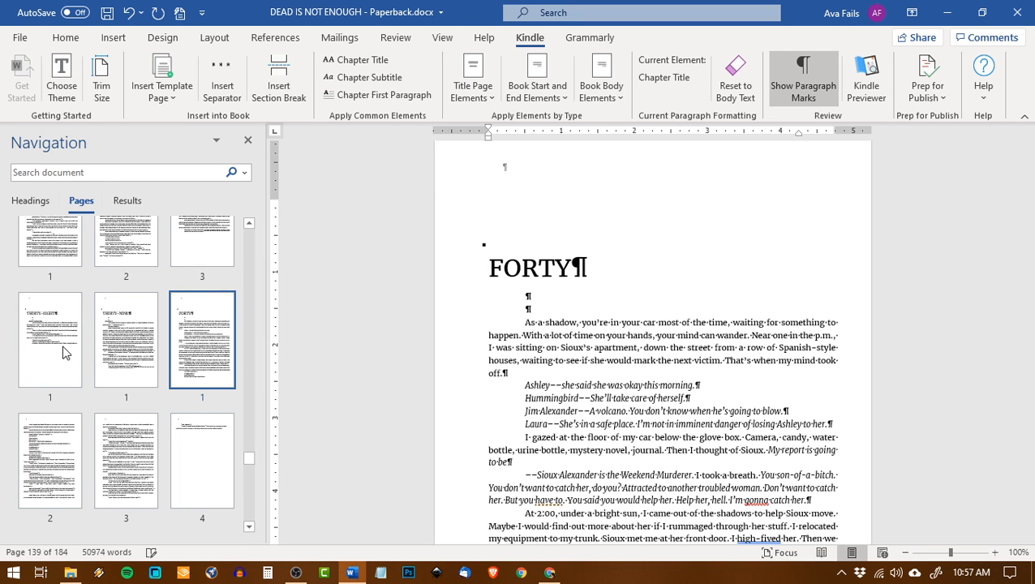
- Go to the page where chapter FORTY-TWO starts and apply the Kindle Chapter Title element to its heading
{"action": "scroll", "coordinate": [216, 472], "scroll_direction": "down", "scroll_amount": 2}
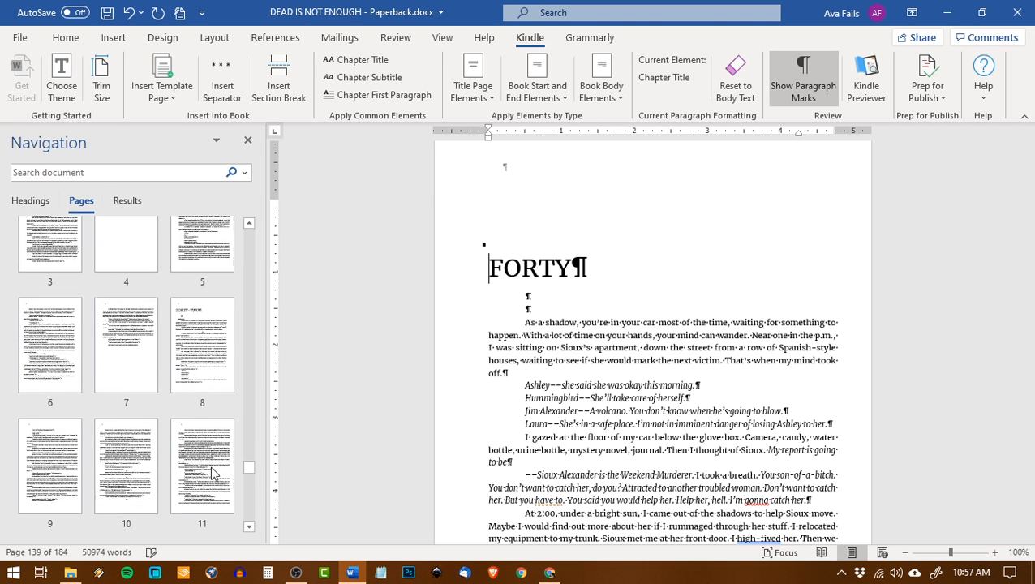
{"action": "left_click", "coordinate": [210, 343]}
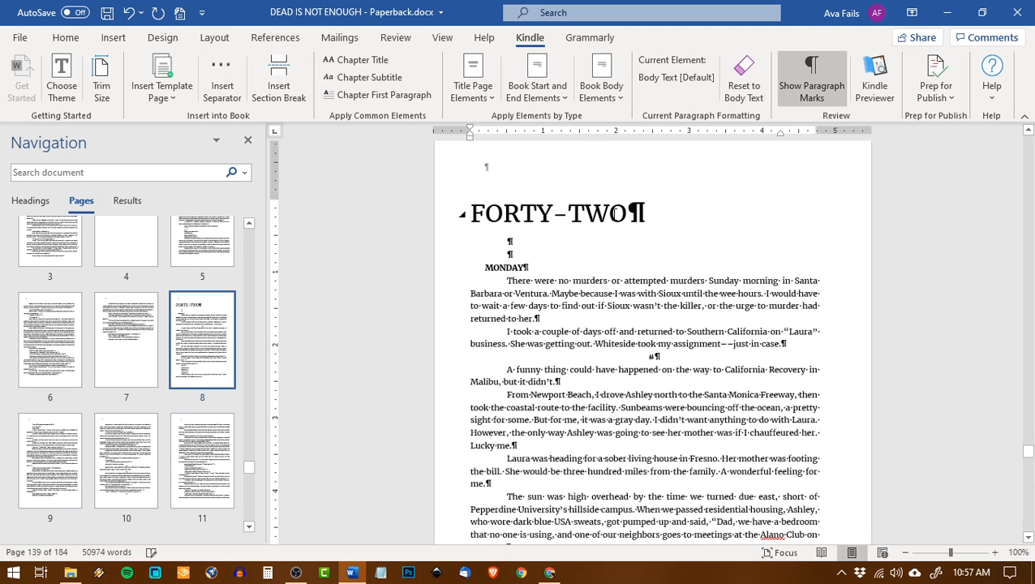
{"action": "left_click", "coordinate": [404, 198]}
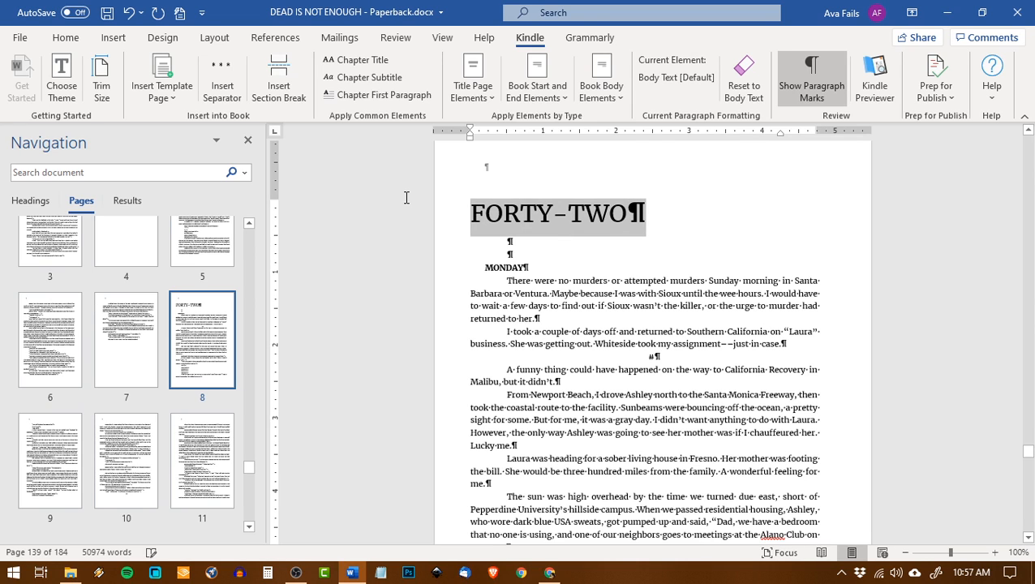
{"action": "left_click", "coordinate": [363, 68]}
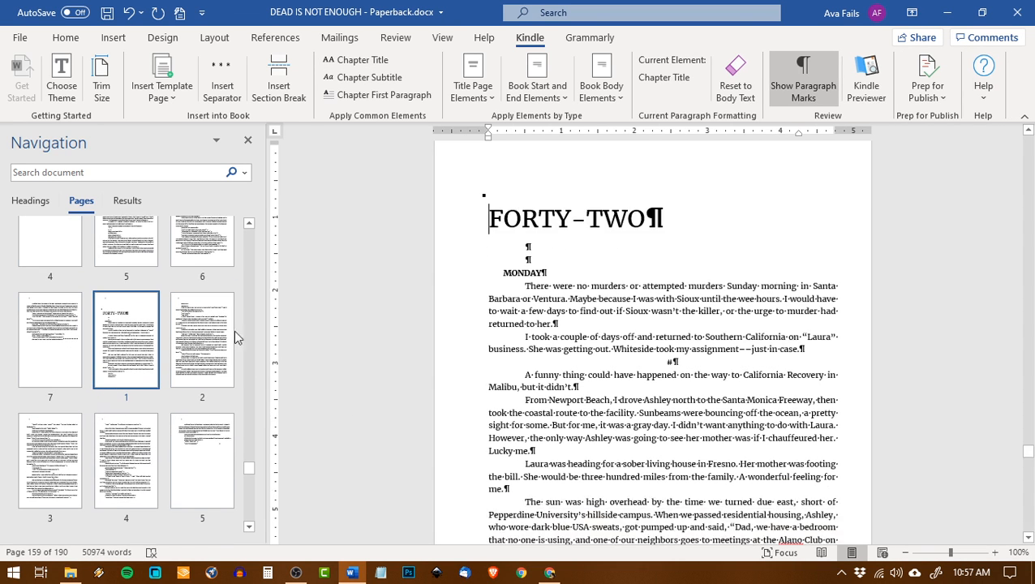
- Reapply the Kindle Chapter Title element to the FORTY-TWO heading
{"action": "left_click_drag", "start_coordinate": [649, 212], "coordinate": [490, 220]}
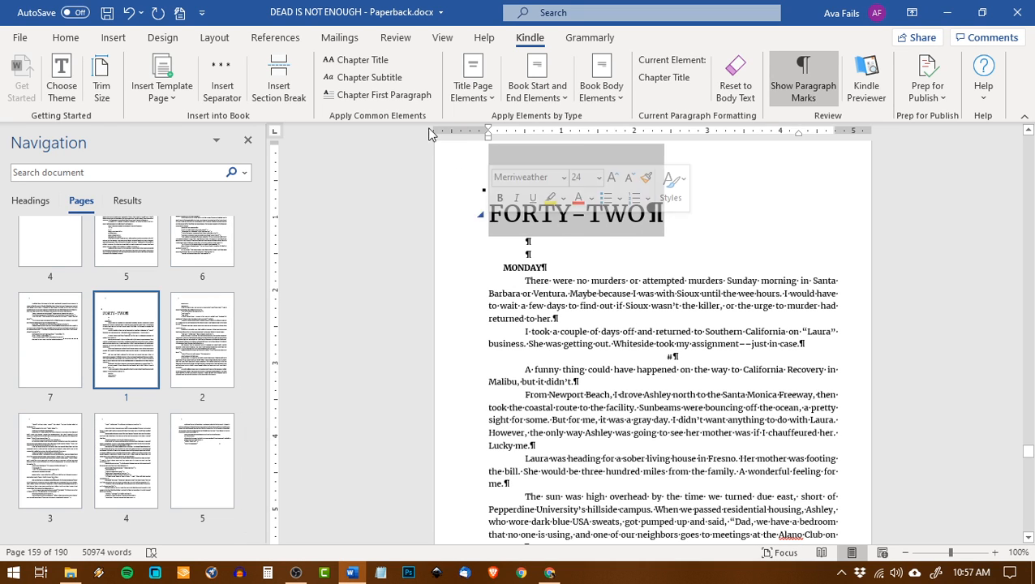
{"action": "left_click", "coordinate": [358, 60]}
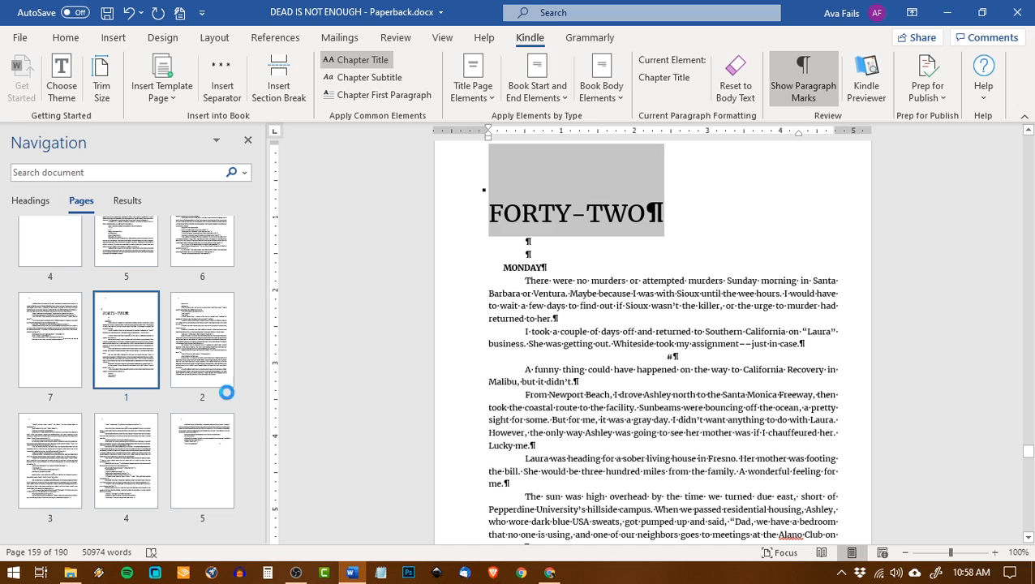
{"action": "left_click", "coordinate": [134, 369]}
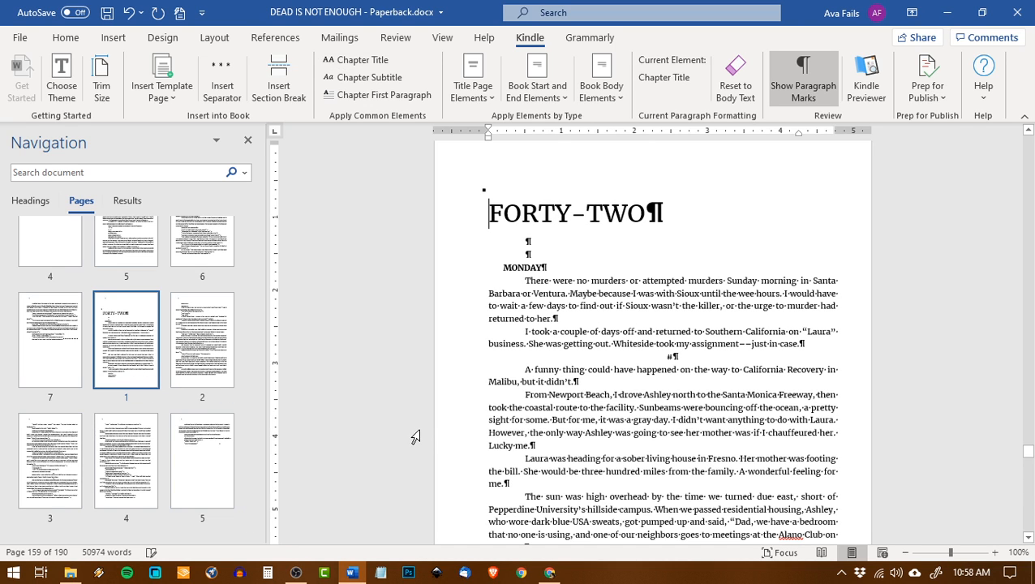
- Go to the page where chapter FORTY-THREE starts and apply the Kindle Chapter Title element to its heading
{"action": "scroll", "coordinate": [183, 391], "scroll_direction": "down", "scroll_amount": 2}
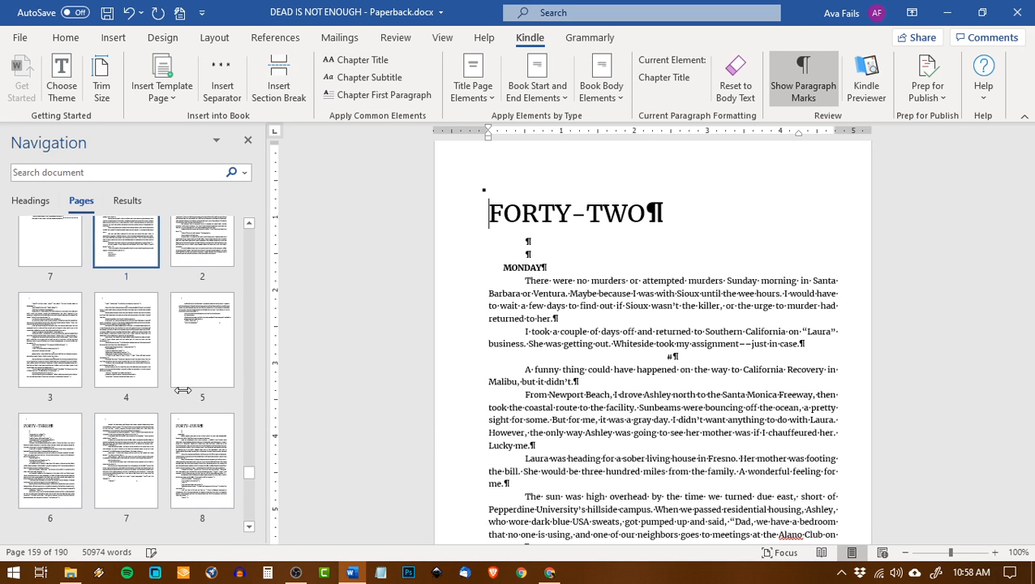
{"action": "left_click", "coordinate": [67, 461]}
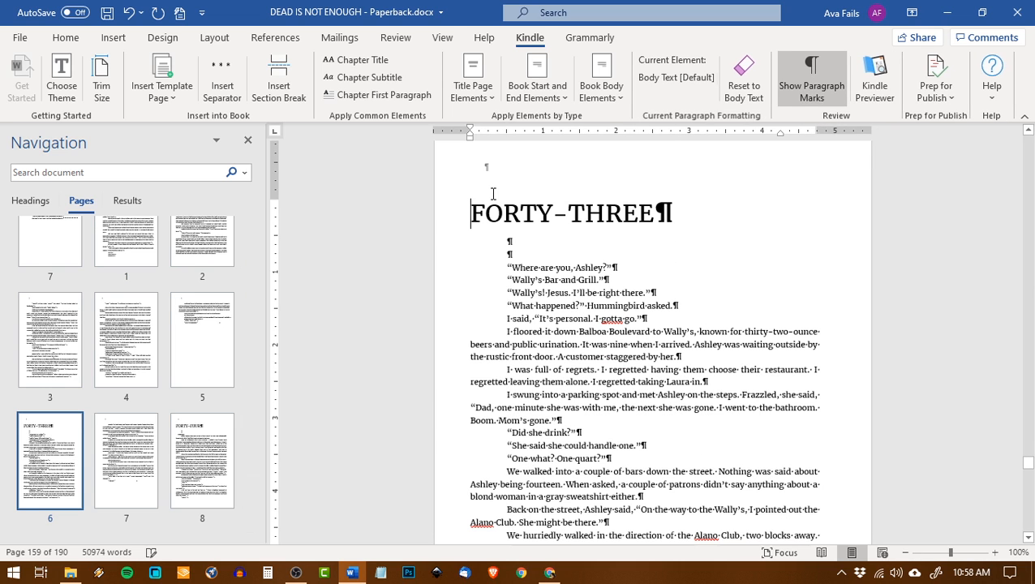
{"action": "triple_click", "coordinate": [656, 212]}
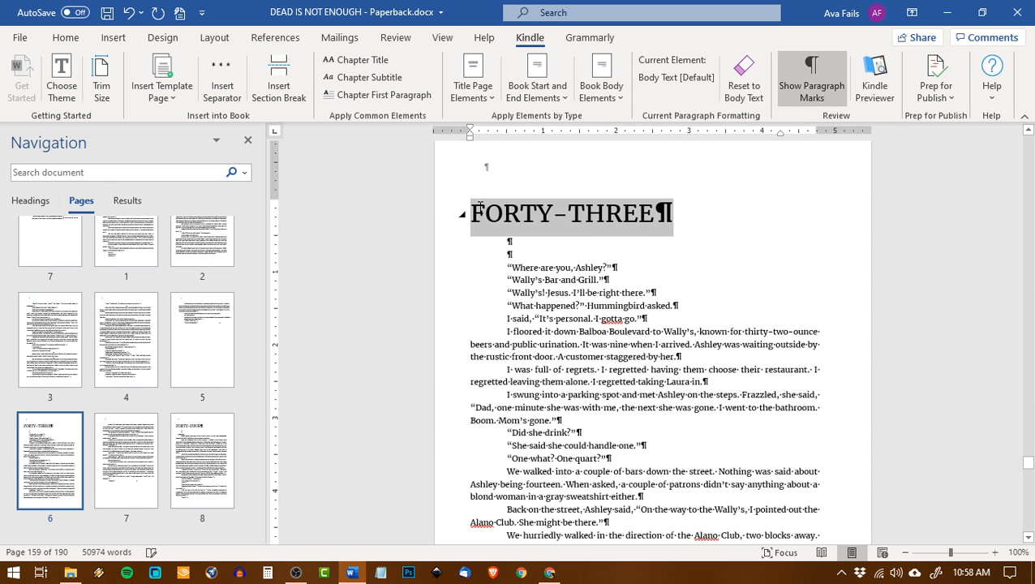
{"action": "left_click", "coordinate": [329, 59]}
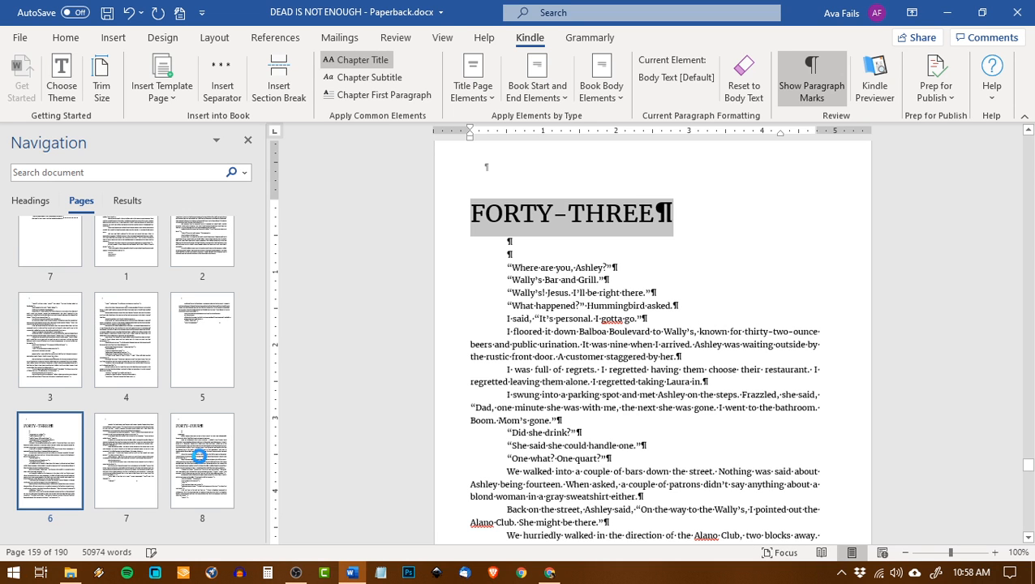
- Go to the page where chapter FORTY-FOUR starts and apply the Kindle Chapter Title element to its heading
{"action": "left_click", "coordinate": [199, 456]}
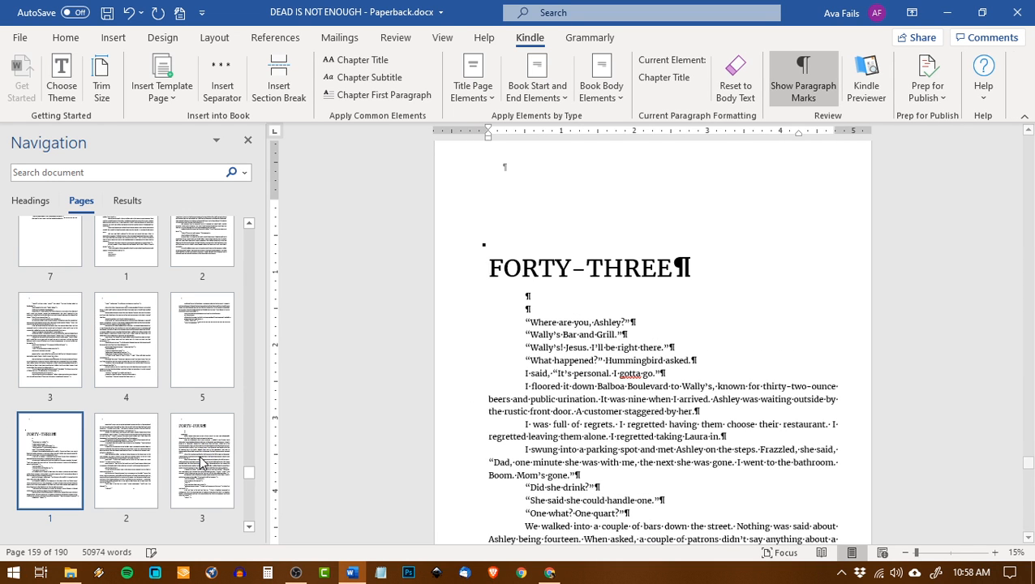
{"action": "left_click_drag", "start_coordinate": [623, 203], "coordinate": [504, 232]}
{"action": "left_click", "coordinate": [357, 60]}
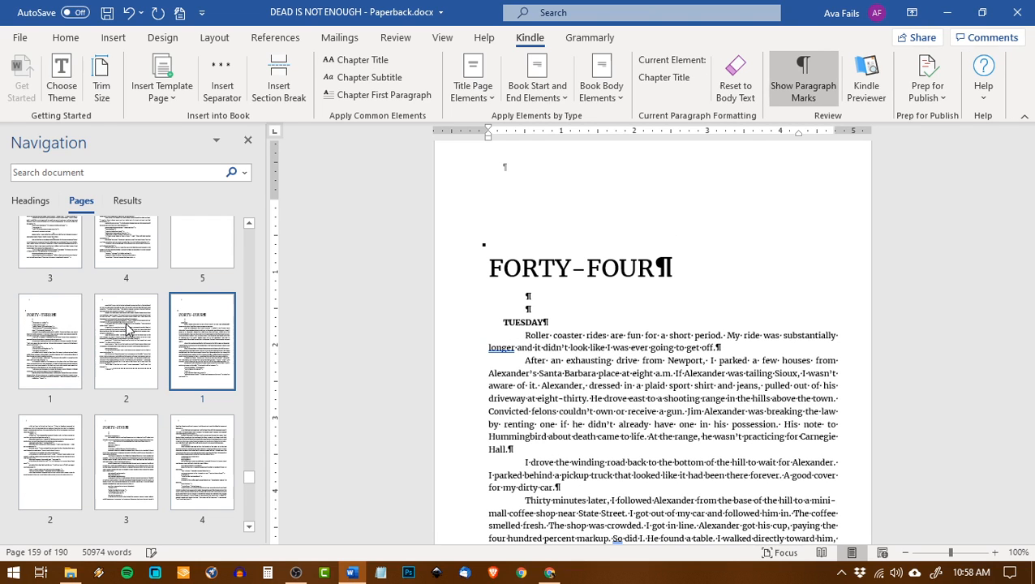
- Go to the page where chapter FORTY-FIVE starts and apply the Kindle Chapter Title element to its heading
{"action": "left_click", "coordinate": [126, 462]}
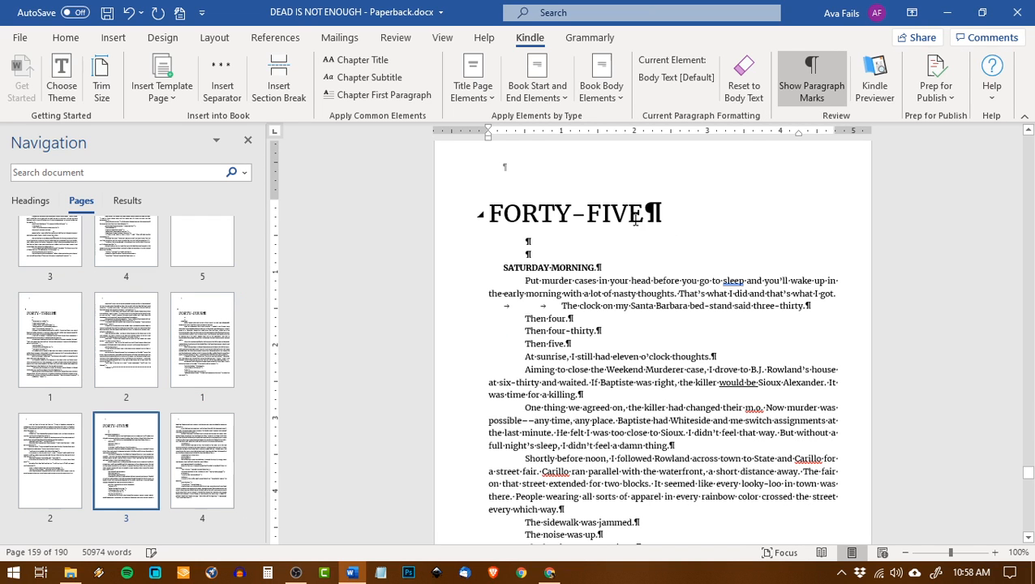
{"action": "triple_click", "coordinate": [635, 219]}
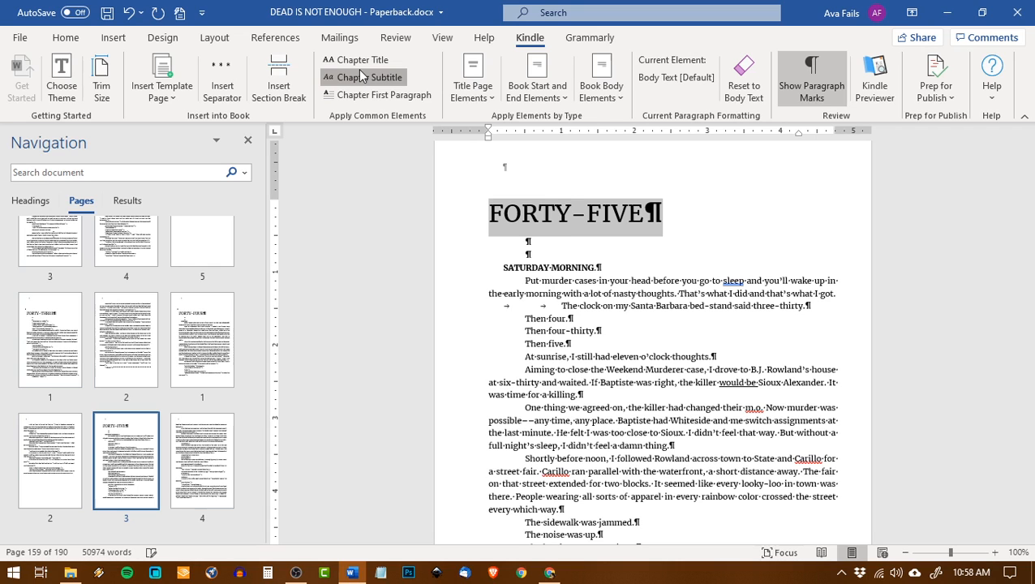
{"action": "left_click", "coordinate": [363, 76]}
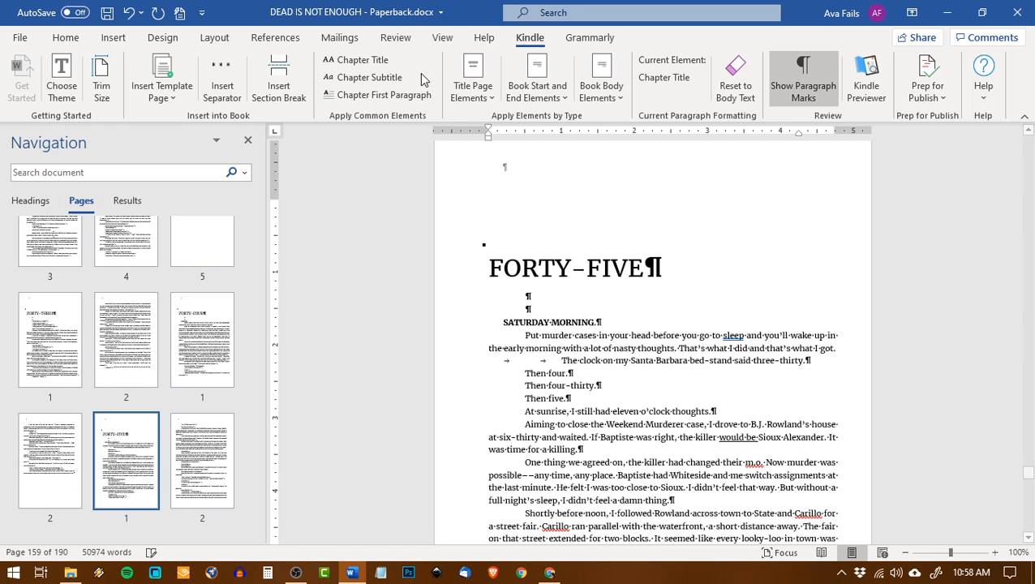
- Go to the page where chapter FORTY-SIX starts and apply the Kindle Chapter Title element to its heading
{"action": "scroll", "coordinate": [161, 414], "scroll_direction": "down", "scroll_amount": 2}
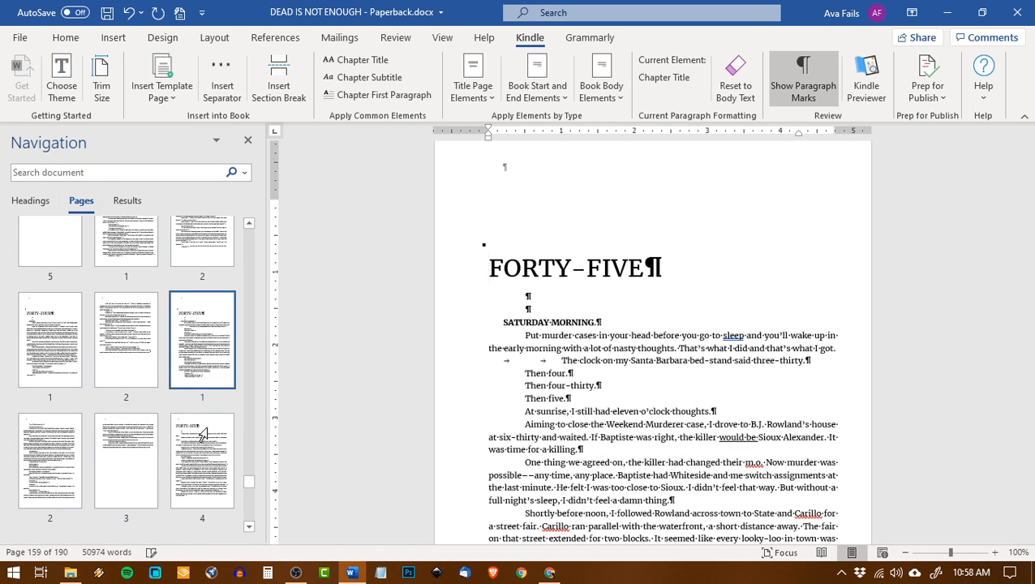
{"action": "left_click", "coordinate": [191, 446]}
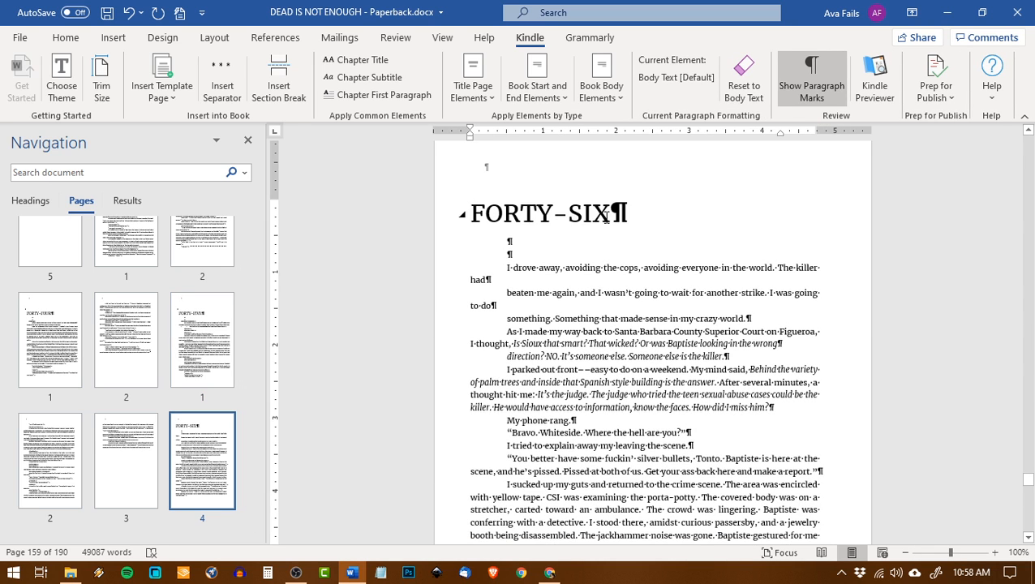
{"action": "left_click", "coordinate": [459, 214]}
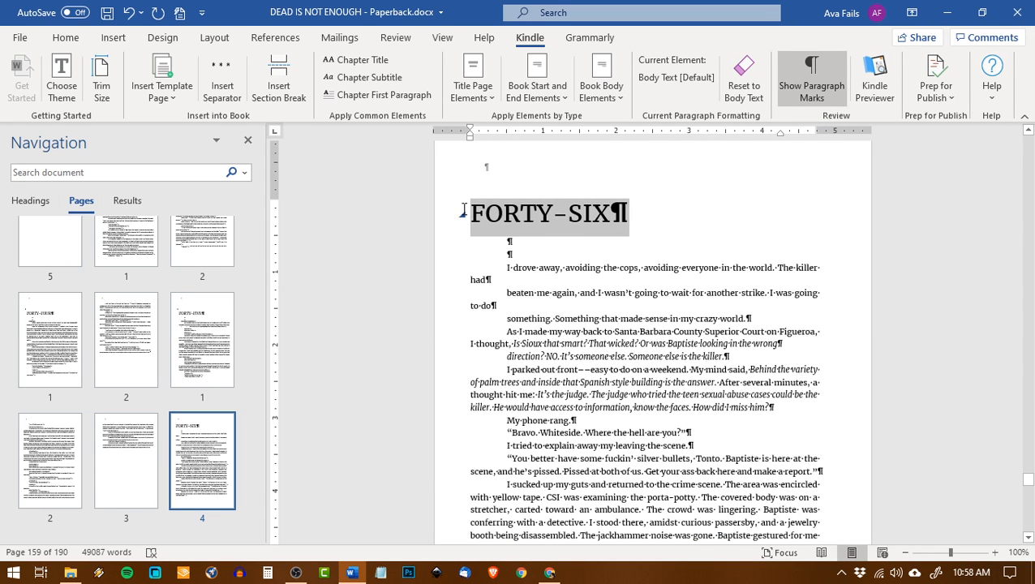
{"action": "left_click", "coordinate": [380, 65]}
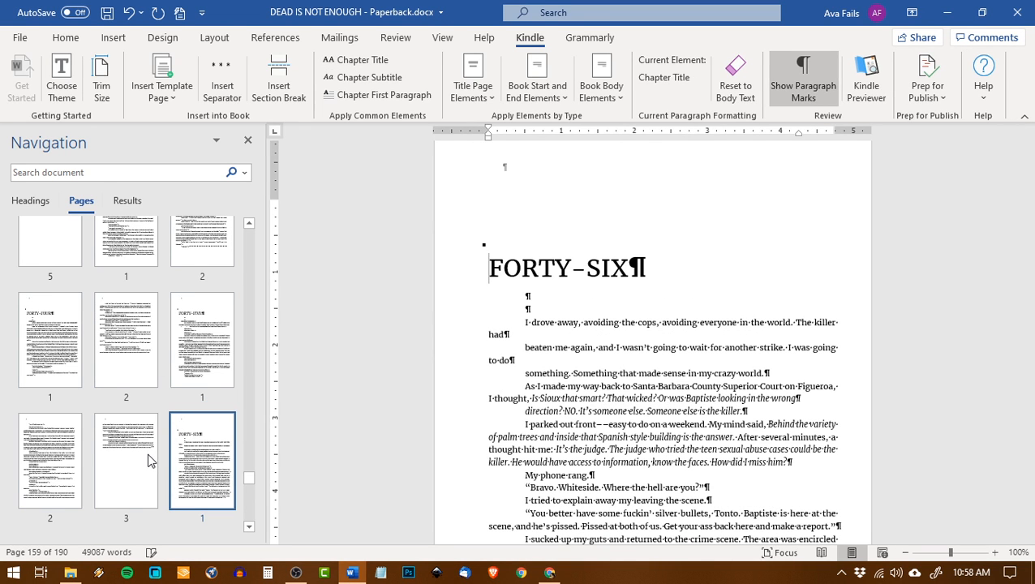
- Go to the page where chapter FORTY-SEVEN starts and apply the Kindle Chapter Title element to its heading
{"action": "scroll", "coordinate": [226, 438], "scroll_direction": "down", "scroll_amount": 2}
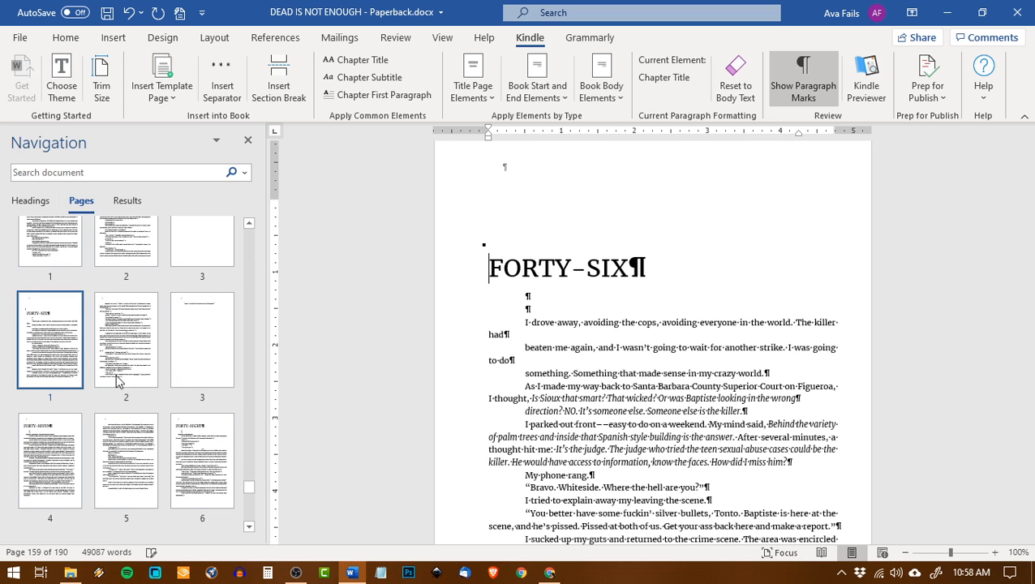
{"action": "left_click", "coordinate": [49, 466]}
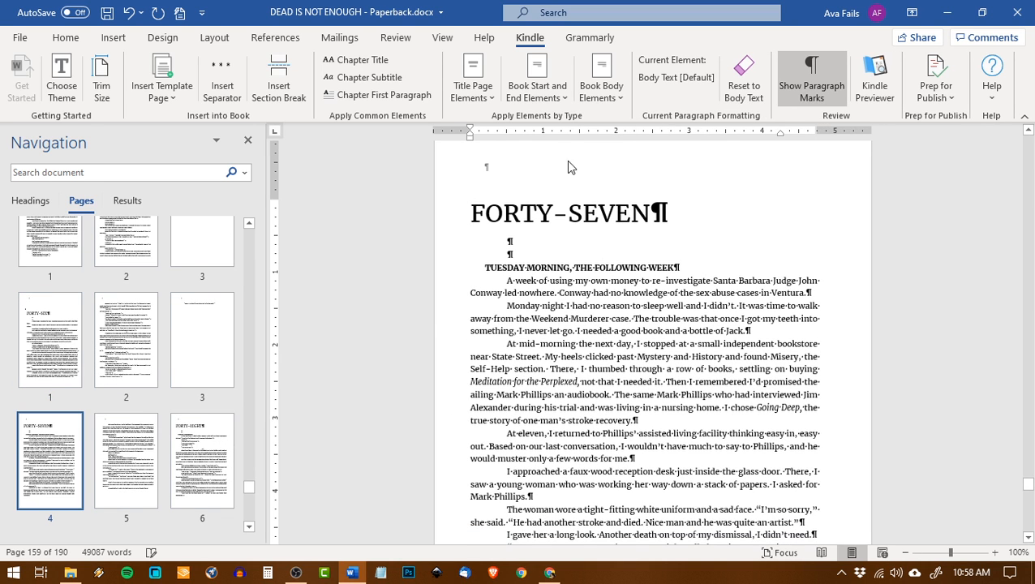
{"action": "left_click", "coordinate": [471, 215]}
{"action": "left_click", "coordinate": [357, 60]}
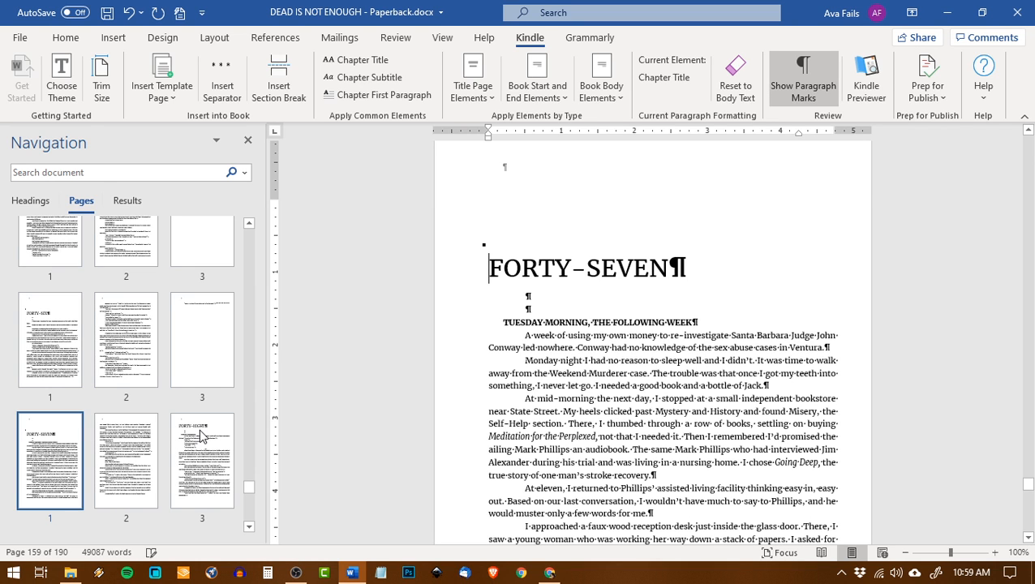
- Apply the Kindle Chapter Title element to the FORTY-EIGHT heading and to the FIFTY heading on their chapters' opening pages
{"action": "left_click", "coordinate": [202, 437]}
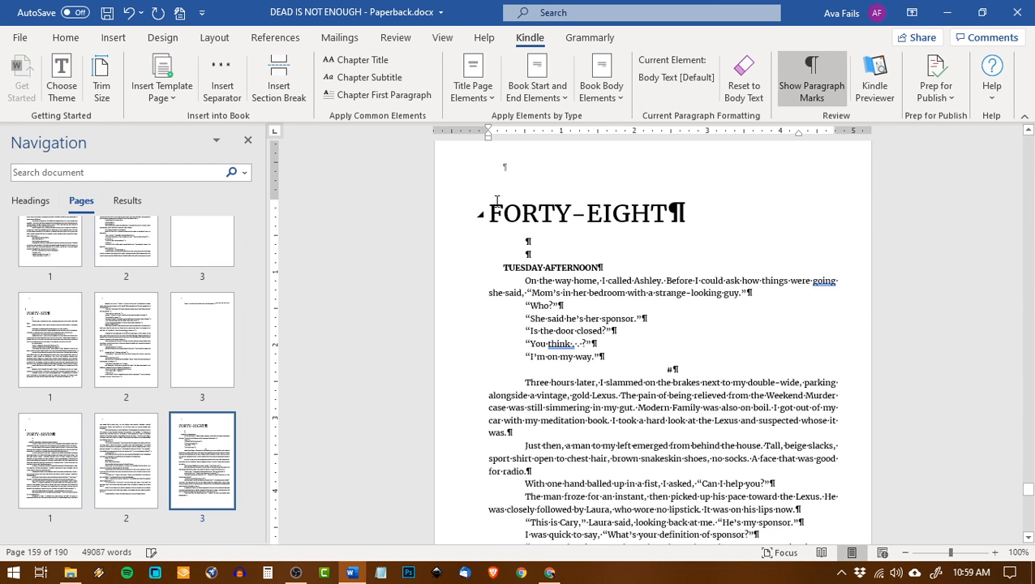
{"action": "left_click", "coordinate": [366, 63]}
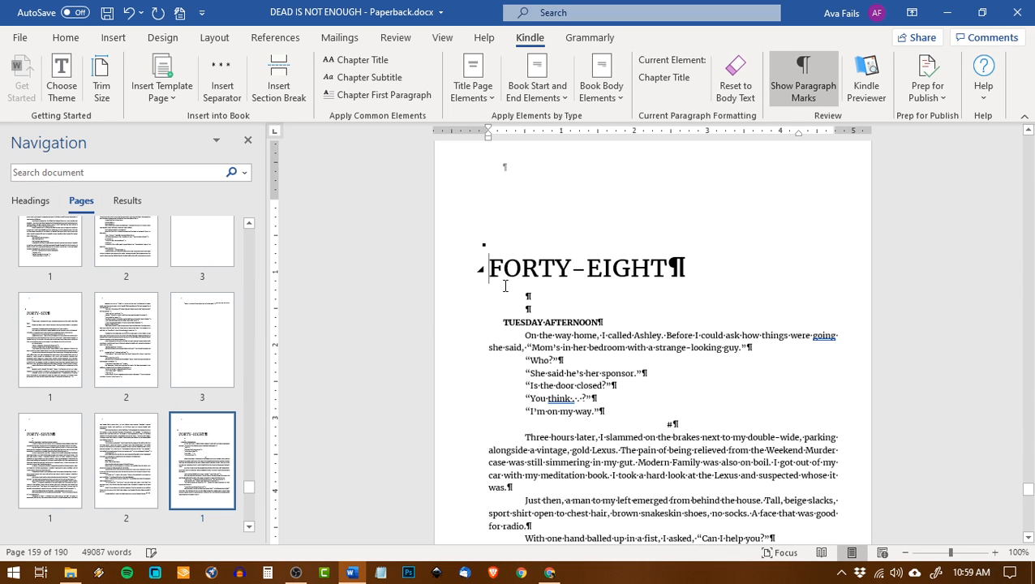
{"action": "scroll", "coordinate": [222, 373], "scroll_direction": "down", "scroll_amount": 3}
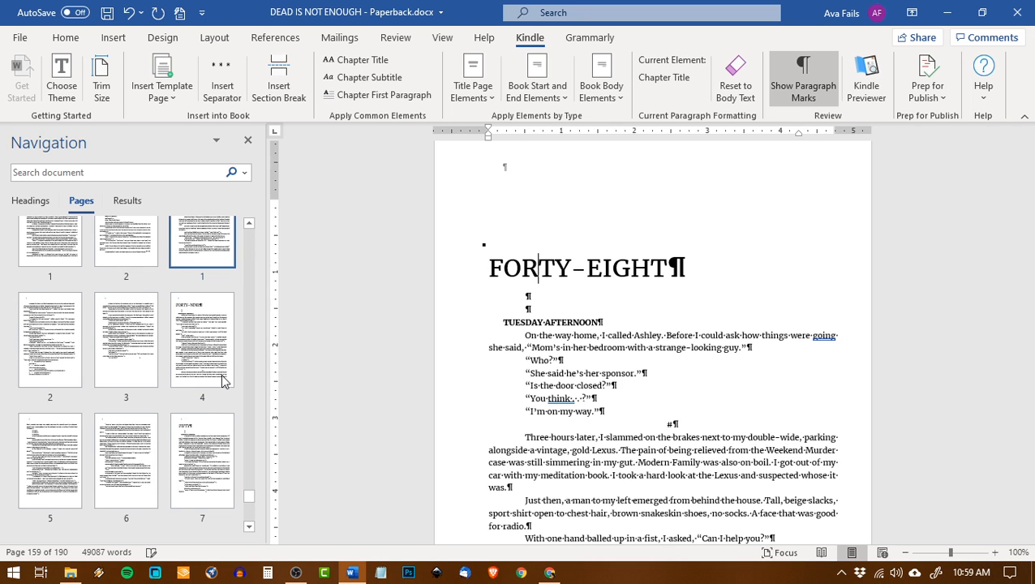
{"action": "left_click", "coordinate": [190, 459]}
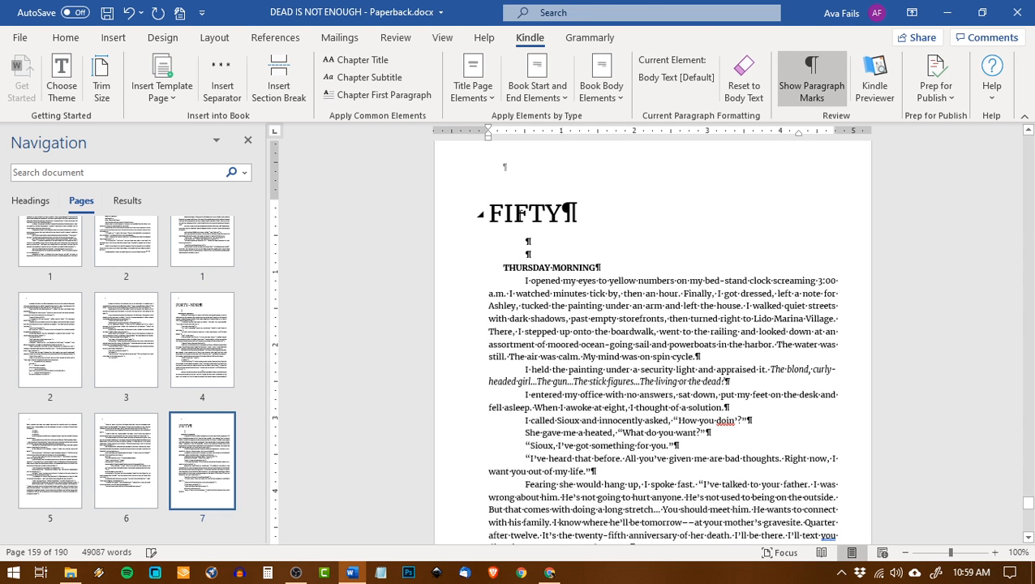
{"action": "left_click", "coordinate": [357, 60]}
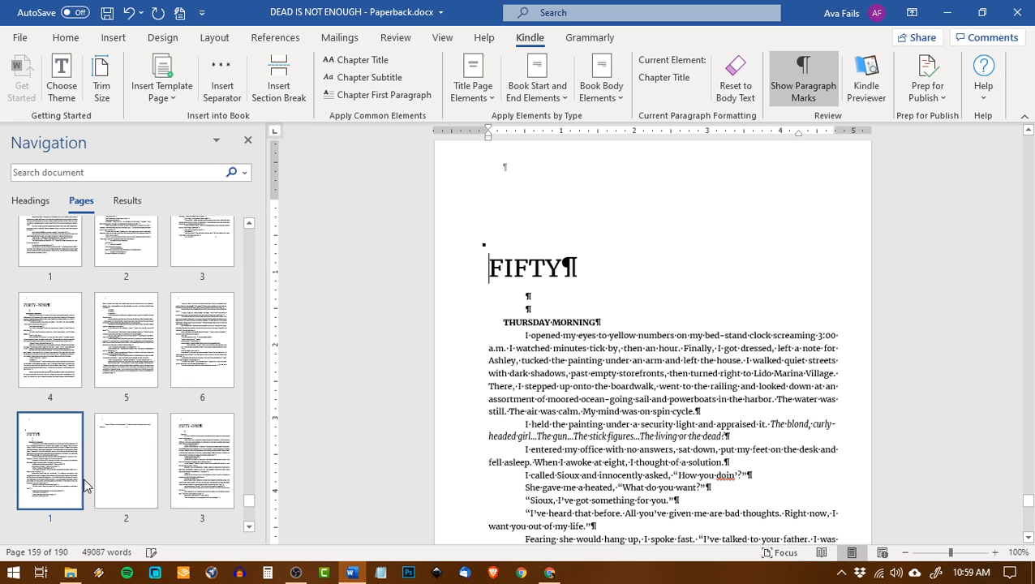
- Apply the Kindle Chapter Title element to the FIFTY-ONE and FIFTY-TWO headings on their chapters' opening pages
{"action": "left_click", "coordinate": [196, 463]}
{"action": "left_click", "coordinate": [359, 63]}
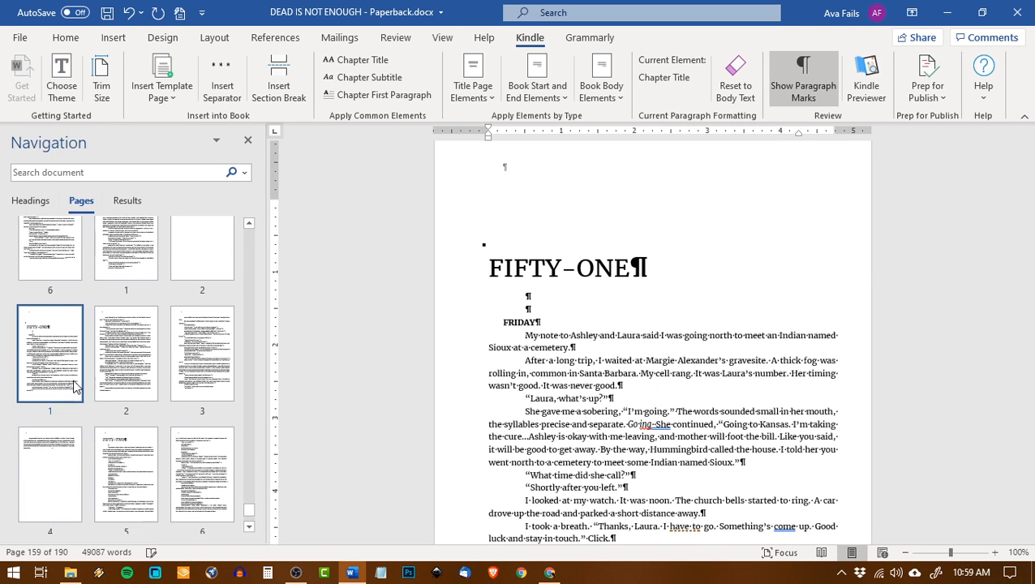
{"action": "left_click", "coordinate": [132, 451]}
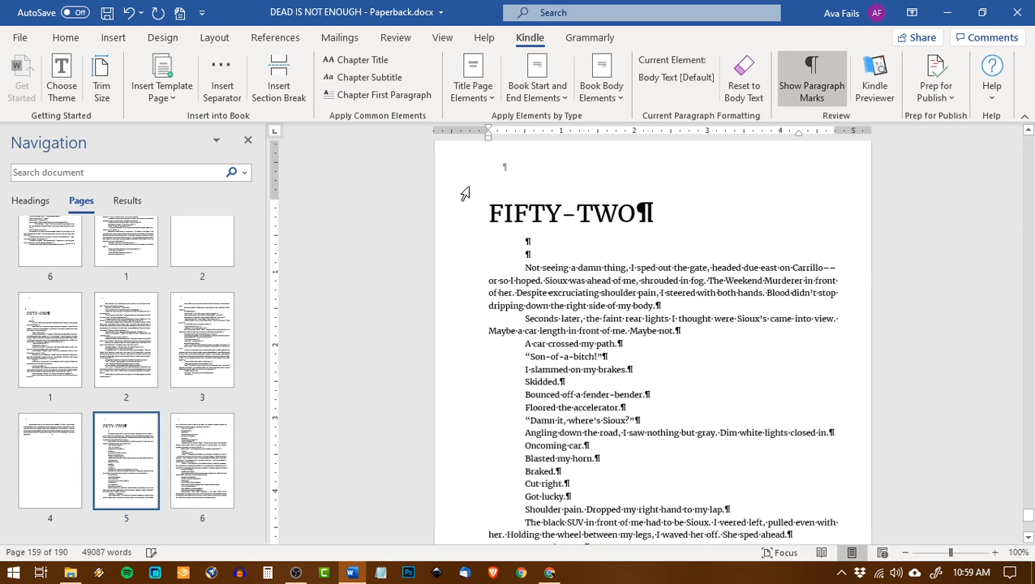
{"action": "left_click", "coordinate": [357, 61]}
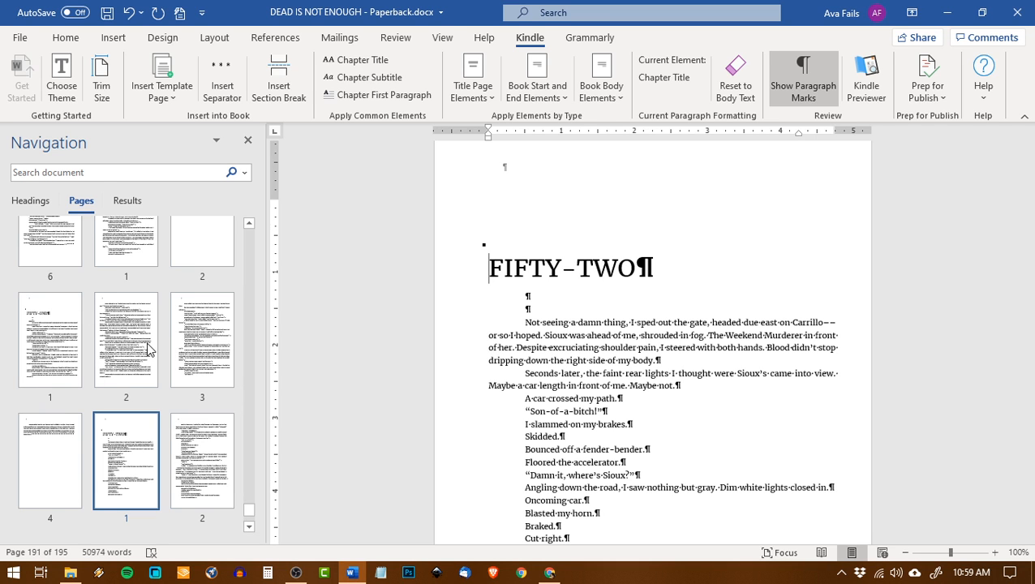
- Apply the Kindle Chapter Title element to the FIFTY-THREE heading on its opening page and save the document
{"action": "scroll", "coordinate": [162, 365], "scroll_direction": "down", "scroll_amount": 3}
{"action": "left_click", "coordinate": [138, 461]}
{"action": "scroll", "coordinate": [311, 438], "scroll_direction": "down", "scroll_amount": 1}
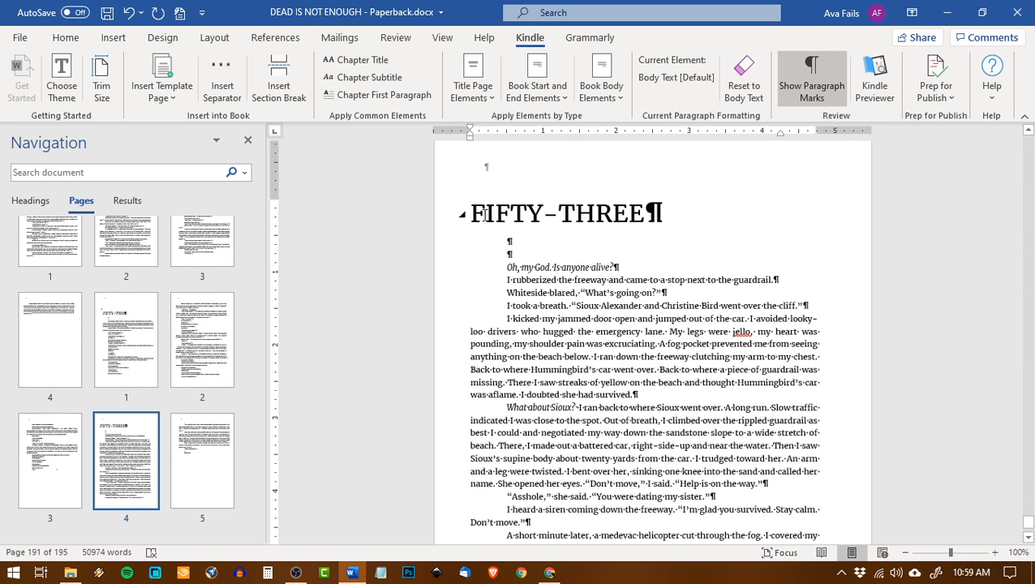
{"action": "left_click", "coordinate": [357, 61]}
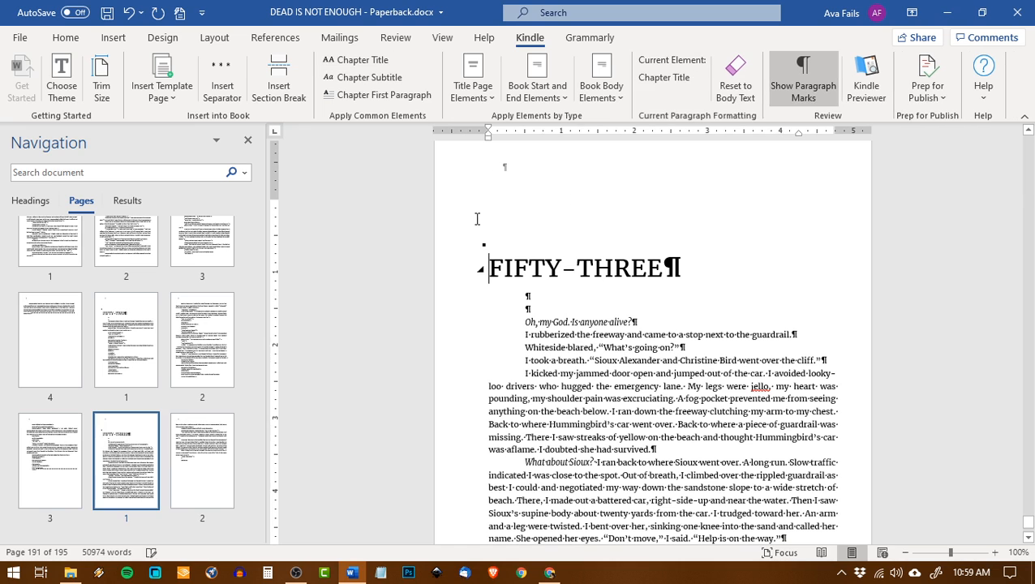
{"action": "left_click", "coordinate": [106, 14]}
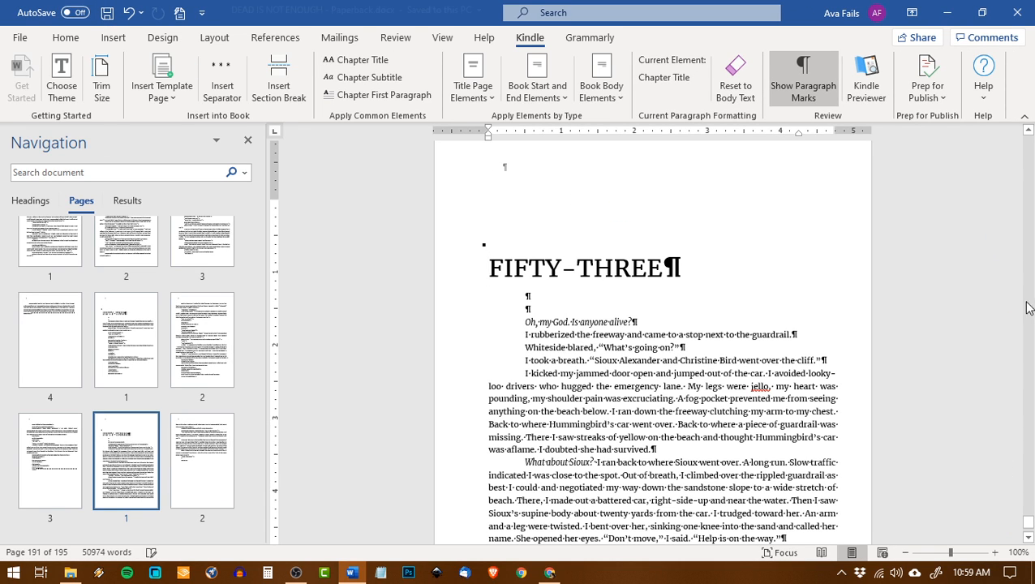
- Return to the start of the manuscript and review the CONTENTS entries and page numbers from Acknowledgments through FIFTY-THREE
{"action": "left_click_drag", "start_coordinate": [1028, 525], "coordinate": [1027, 147]}
{"action": "scroll", "coordinate": [788, 324], "scroll_direction": "down", "scroll_amount": 10}
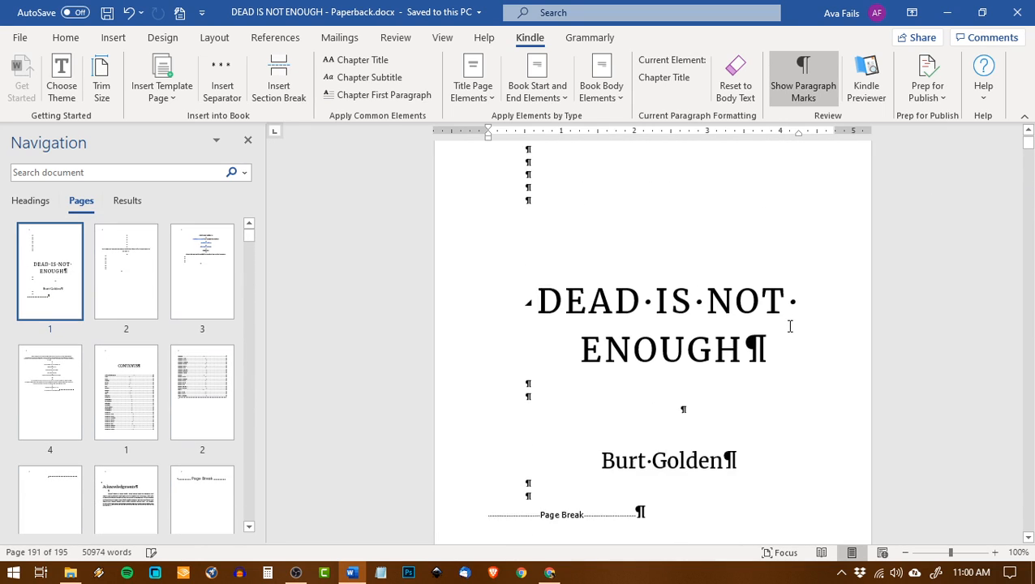
{"action": "scroll", "coordinate": [788, 325], "scroll_direction": "down", "scroll_amount": 15}
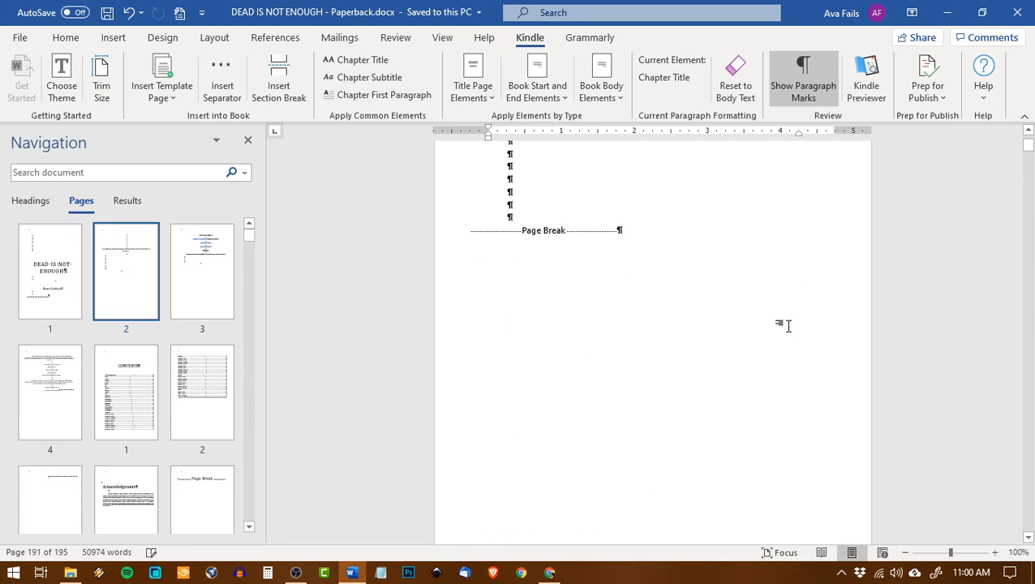
{"action": "scroll", "coordinate": [788, 333], "scroll_direction": "down", "scroll_amount": 10}
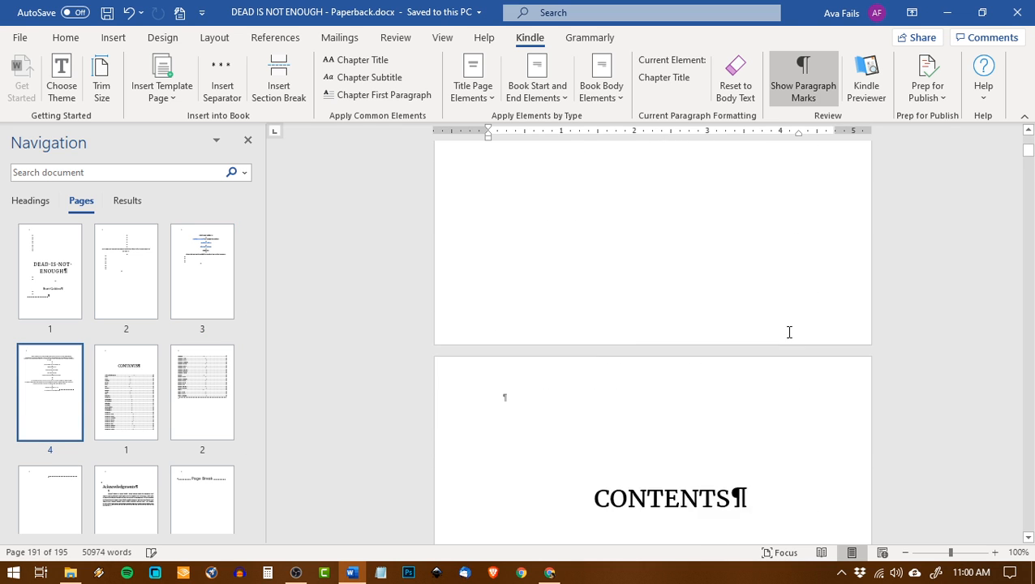
{"action": "scroll", "coordinate": [593, 344], "scroll_direction": "down", "scroll_amount": 3}
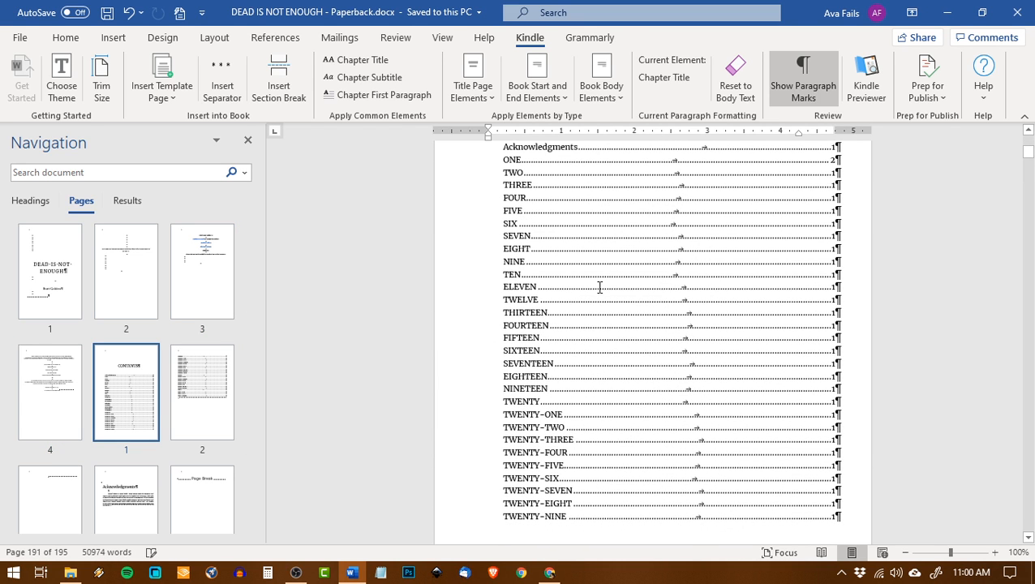
{"action": "scroll", "coordinate": [601, 289], "scroll_direction": "down", "scroll_amount": 2}
{"action": "scroll", "coordinate": [602, 288], "scroll_direction": "up", "scroll_amount": 3}
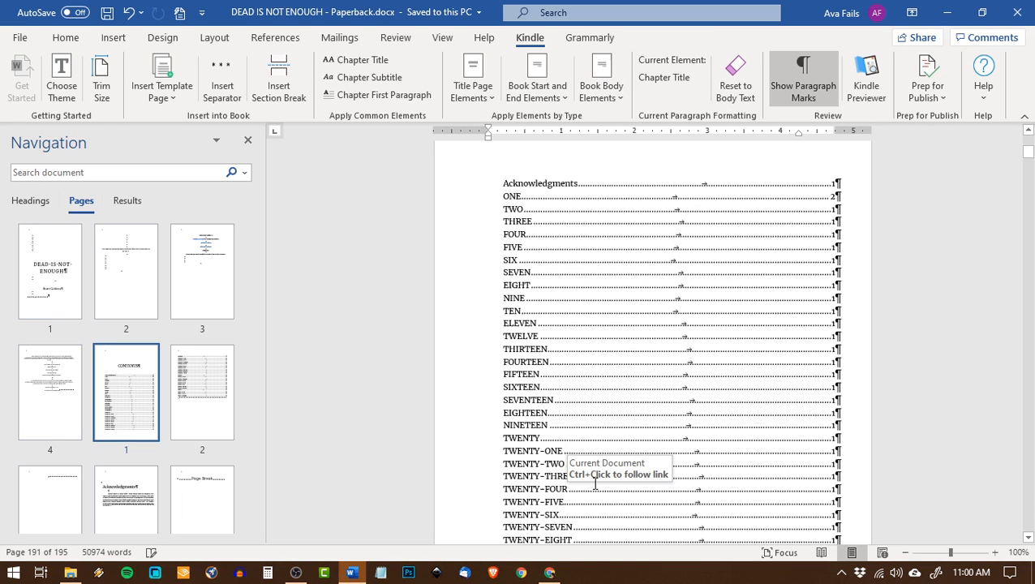
{"action": "scroll", "coordinate": [596, 484], "scroll_direction": "down", "scroll_amount": 3}
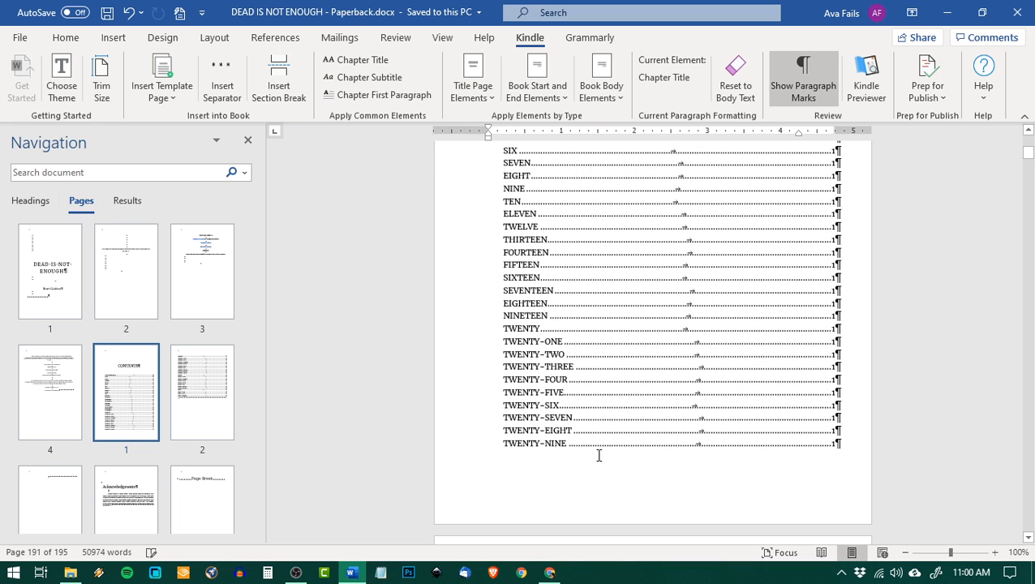
{"action": "scroll", "coordinate": [584, 443], "scroll_direction": "down", "scroll_amount": 1}
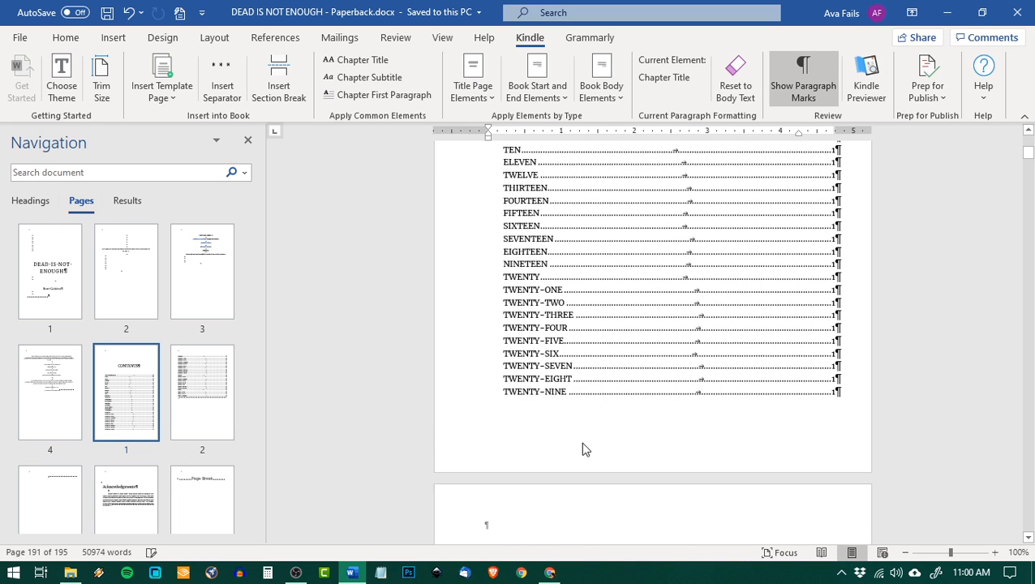
{"action": "scroll", "coordinate": [586, 449], "scroll_direction": "down", "scroll_amount": 4}
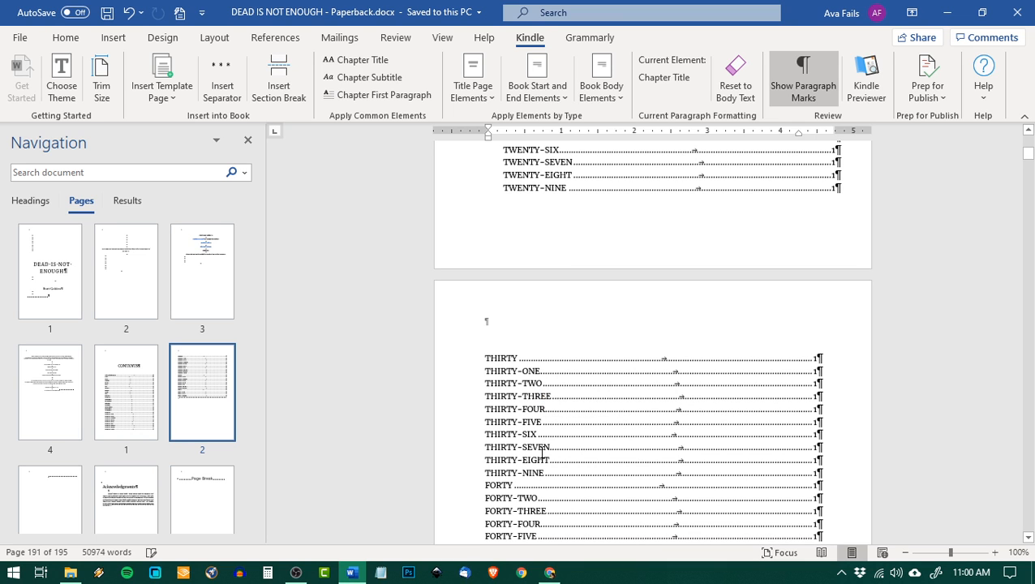
{"action": "scroll", "coordinate": [555, 491], "scroll_direction": "down", "scroll_amount": 3}
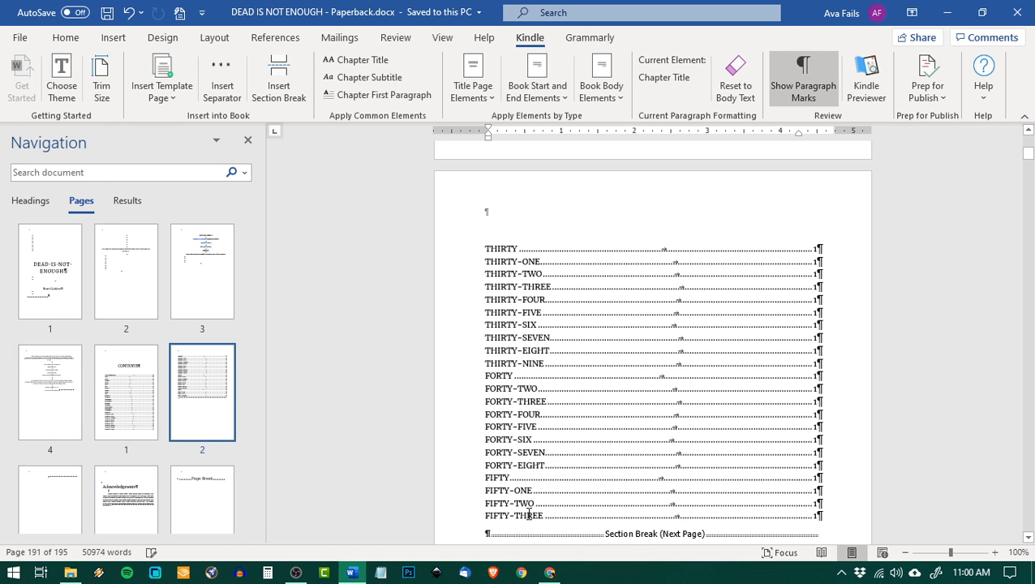
{"action": "scroll", "coordinate": [531, 511], "scroll_direction": "down", "scroll_amount": 3}
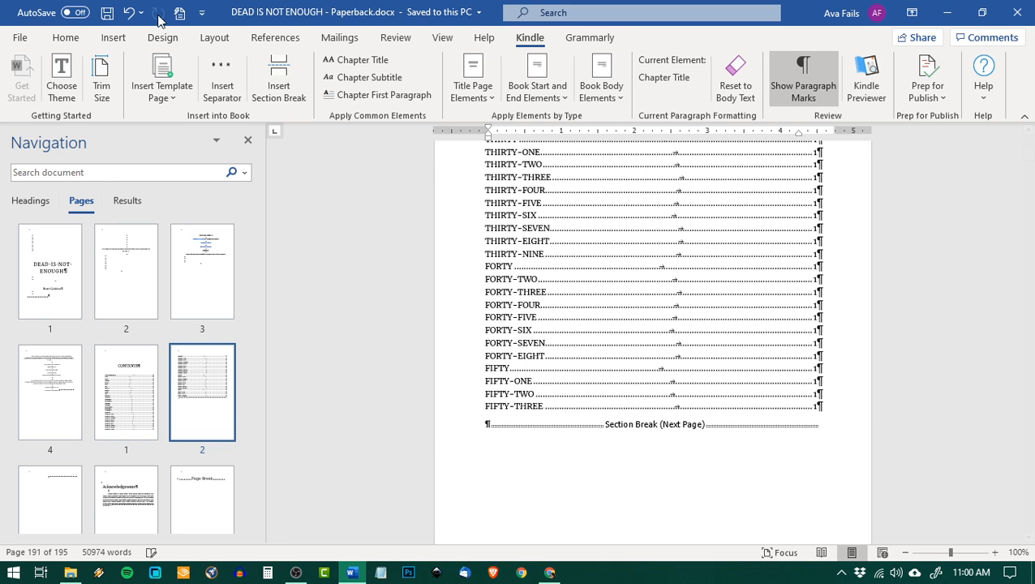
- Save the document, insert the Kindle page numbers throughout the book, and check the CONTENTS page
{"action": "left_click", "coordinate": [106, 12]}
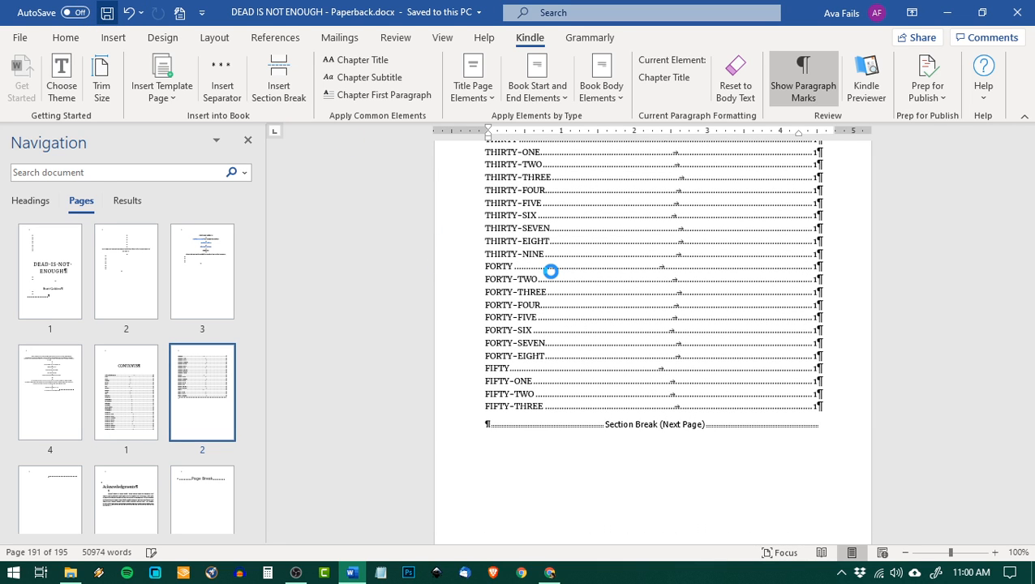
{"action": "scroll", "coordinate": [680, 351], "scroll_direction": "up", "scroll_amount": 15}
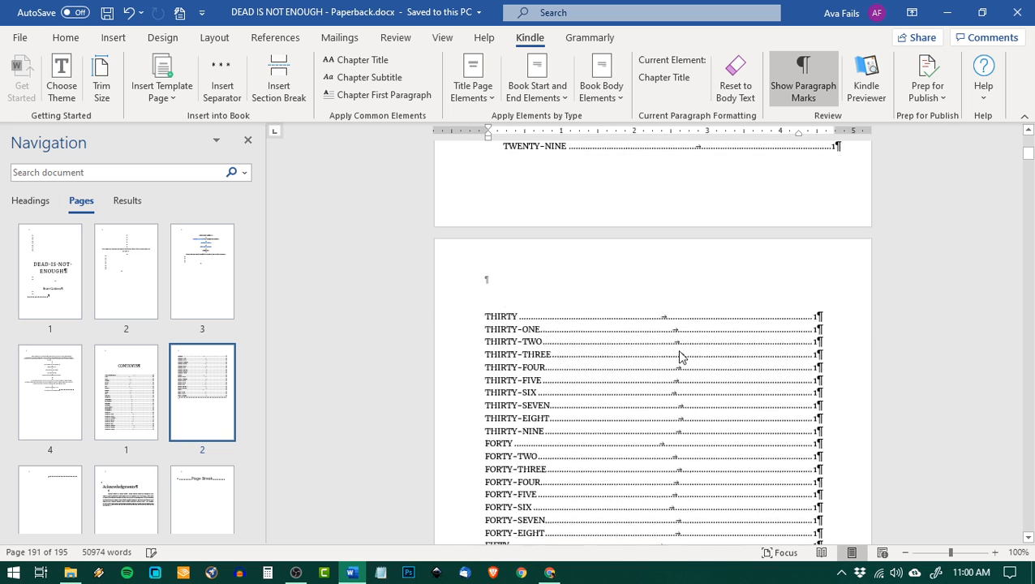
{"action": "scroll", "coordinate": [680, 350], "scroll_direction": "up", "scroll_amount": 6}
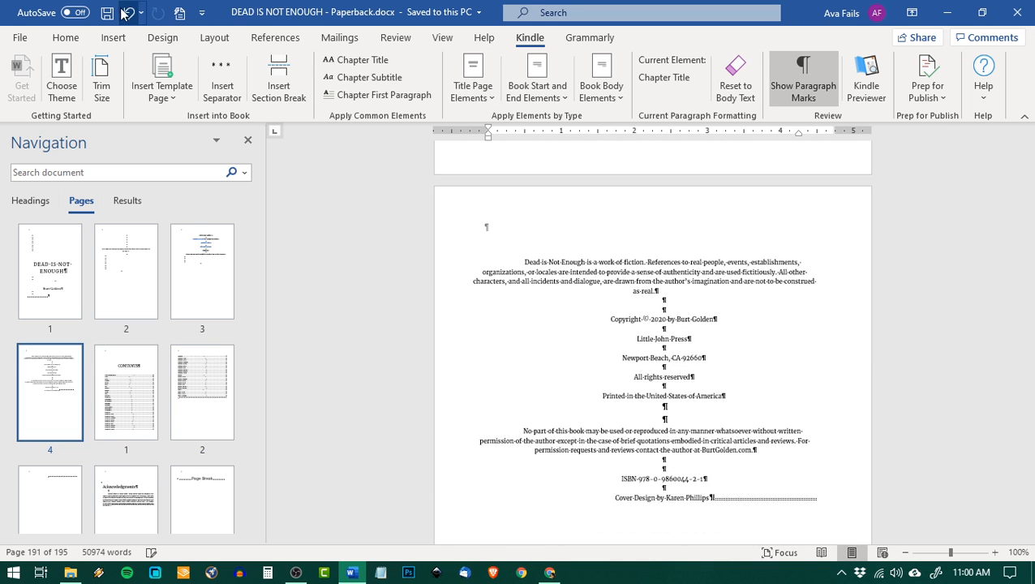
{"action": "left_click", "coordinate": [927, 96]}
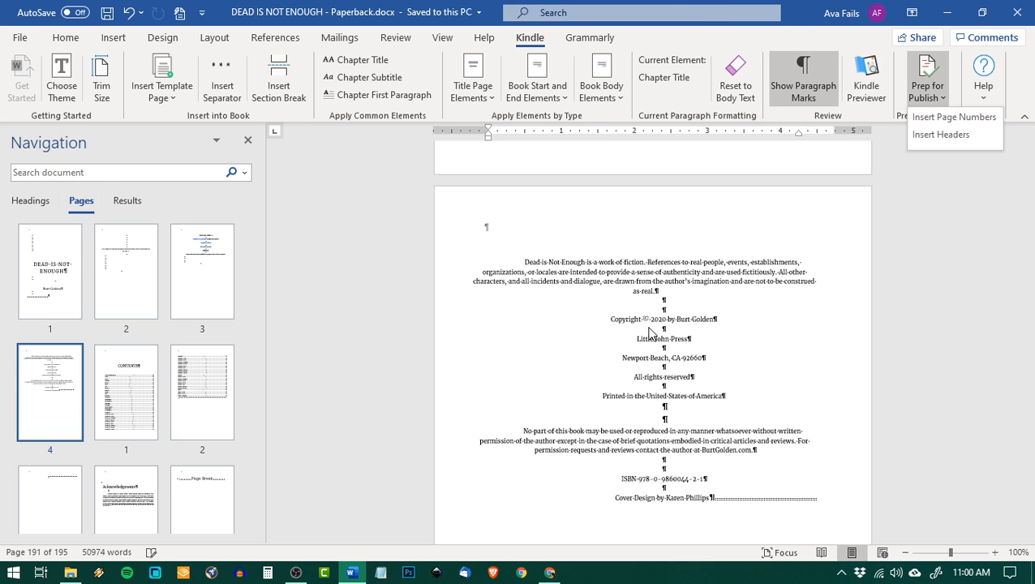
{"action": "scroll", "coordinate": [651, 334], "scroll_direction": "up", "scroll_amount": 4}
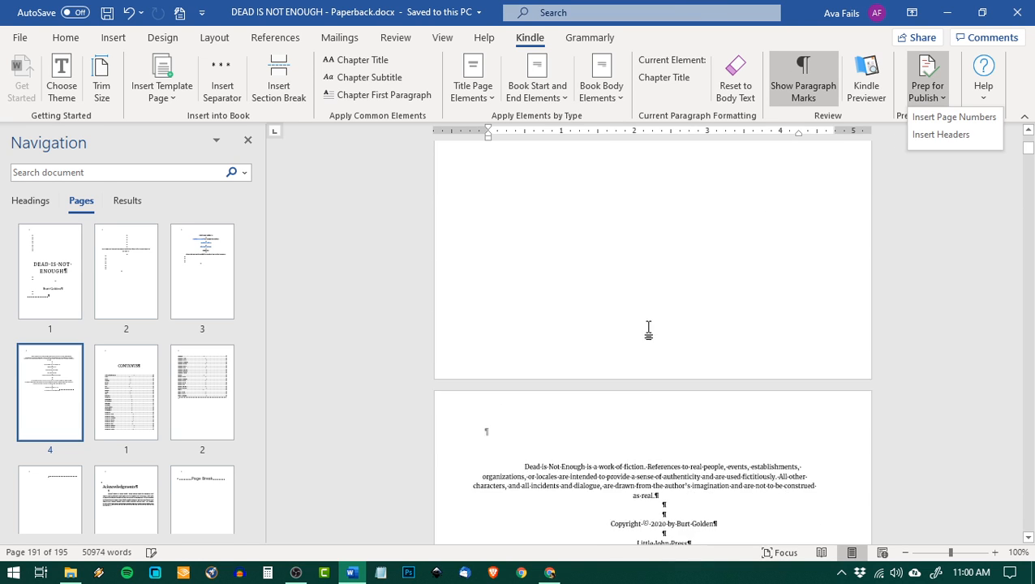
{"action": "left_click", "coordinate": [972, 122]}
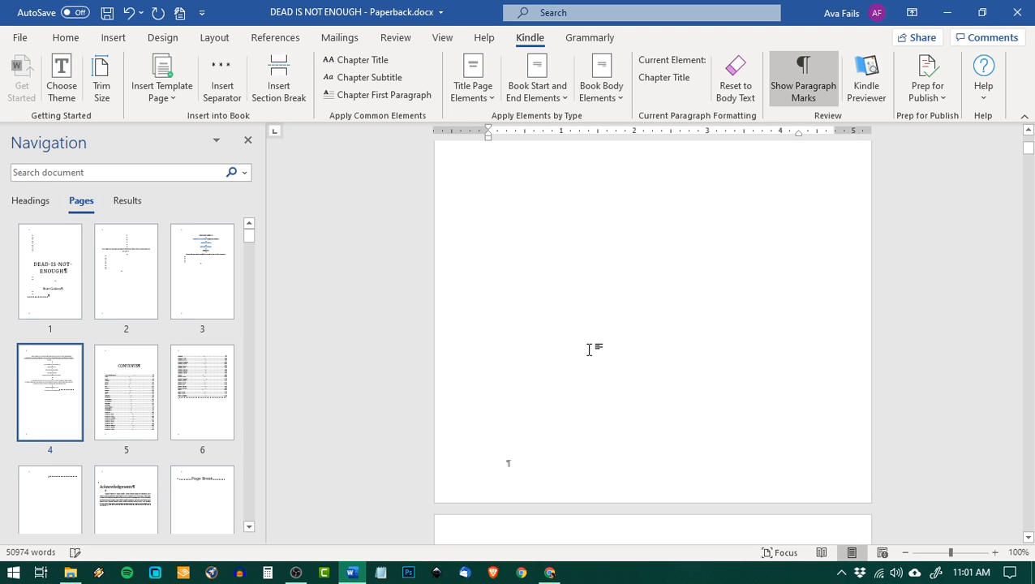
{"action": "scroll", "coordinate": [589, 350], "scroll_direction": "down", "scroll_amount": 8}
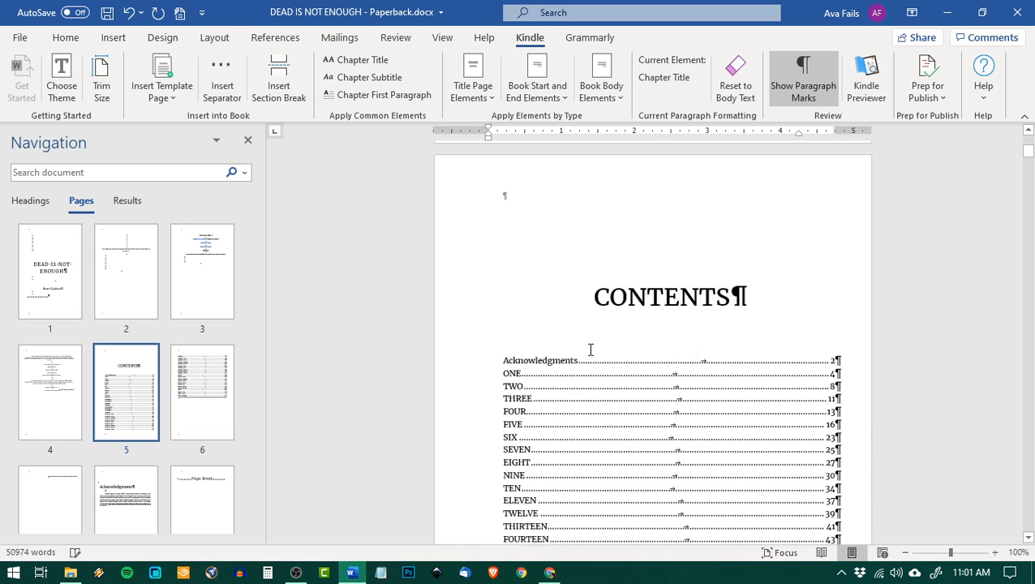
- Delete the section break after the FIFTY-THREE entry in the CONTENTS list to remove the blank page before Acknowledgments
{"action": "scroll", "coordinate": [590, 350], "scroll_direction": "down", "scroll_amount": 15}
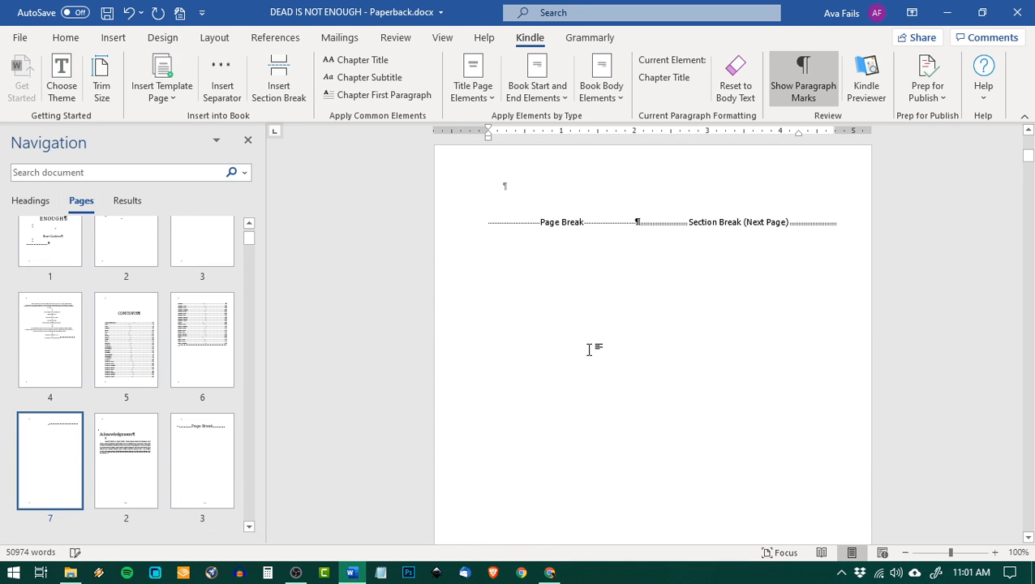
{"action": "scroll", "coordinate": [589, 350], "scroll_direction": "up", "scroll_amount": 6}
{"action": "scroll", "coordinate": [589, 350], "scroll_direction": "down", "scroll_amount": 8}
{"action": "scroll", "coordinate": [589, 350], "scroll_direction": "up", "scroll_amount": 4}
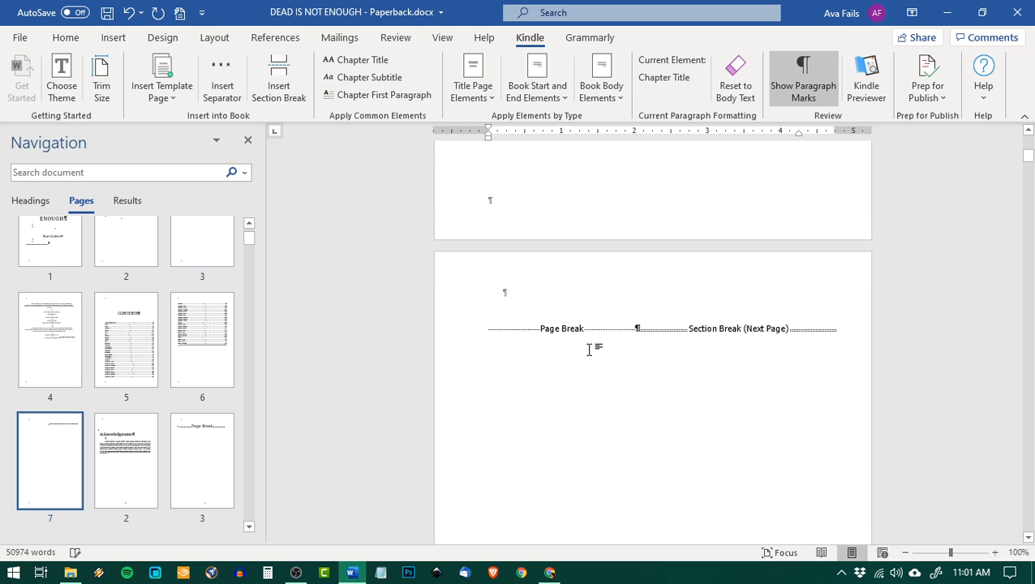
{"action": "scroll", "coordinate": [590, 350], "scroll_direction": "up", "scroll_amount": 4}
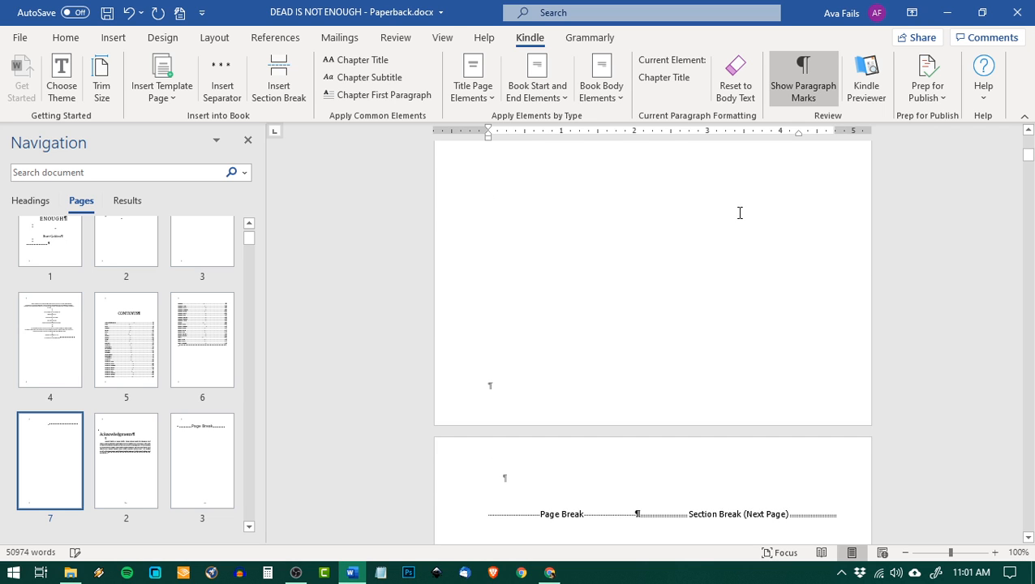
{"action": "scroll", "coordinate": [739, 212], "scroll_direction": "up", "scroll_amount": 3}
{"action": "left_click", "coordinate": [795, 251]}
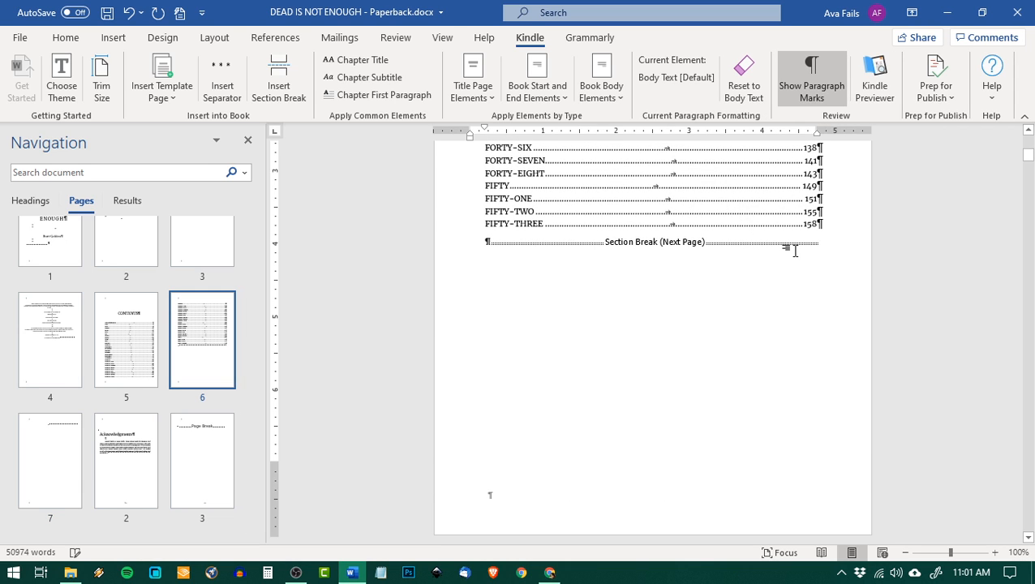
{"action": "key", "text": "Delete"}
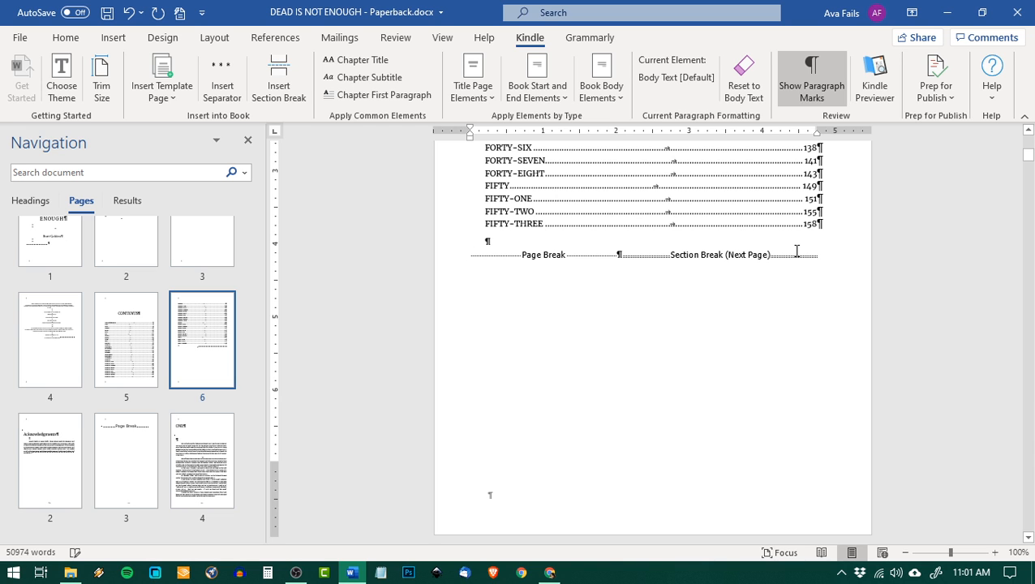
- Insert the Kindle headers throughout the book
{"action": "scroll", "coordinate": [797, 251], "scroll_direction": "down", "scroll_amount": 8}
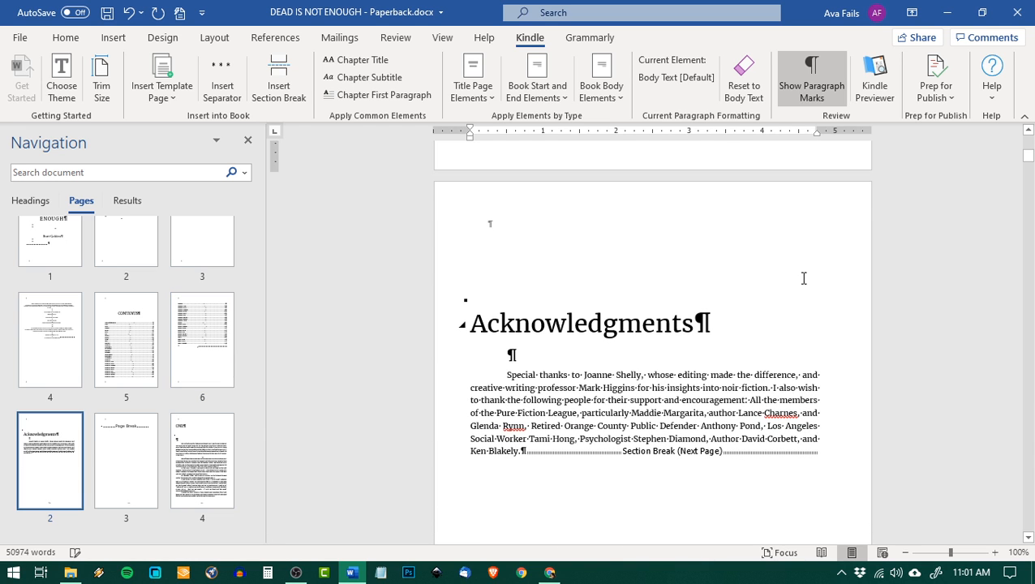
{"action": "left_click", "coordinate": [685, 256]}
{"action": "scroll", "coordinate": [752, 248], "scroll_direction": "down", "scroll_amount": 8}
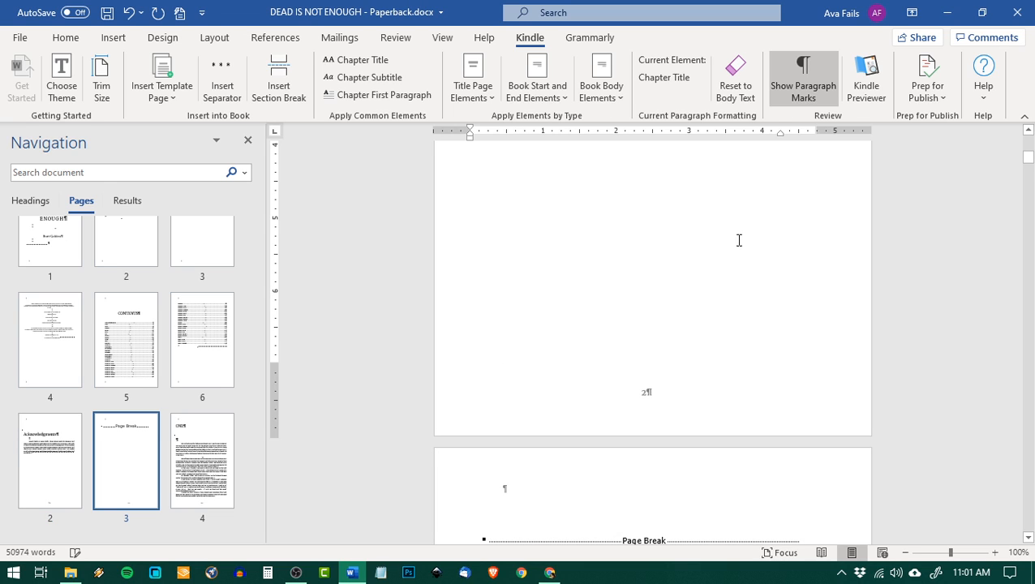
{"action": "left_click", "coordinate": [939, 101]}
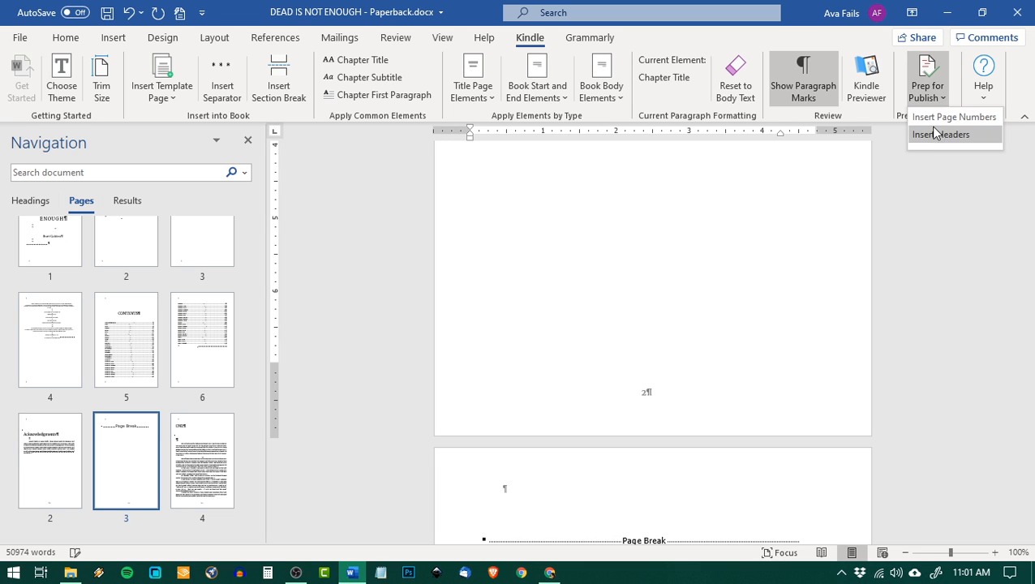
{"action": "left_click", "coordinate": [939, 136]}
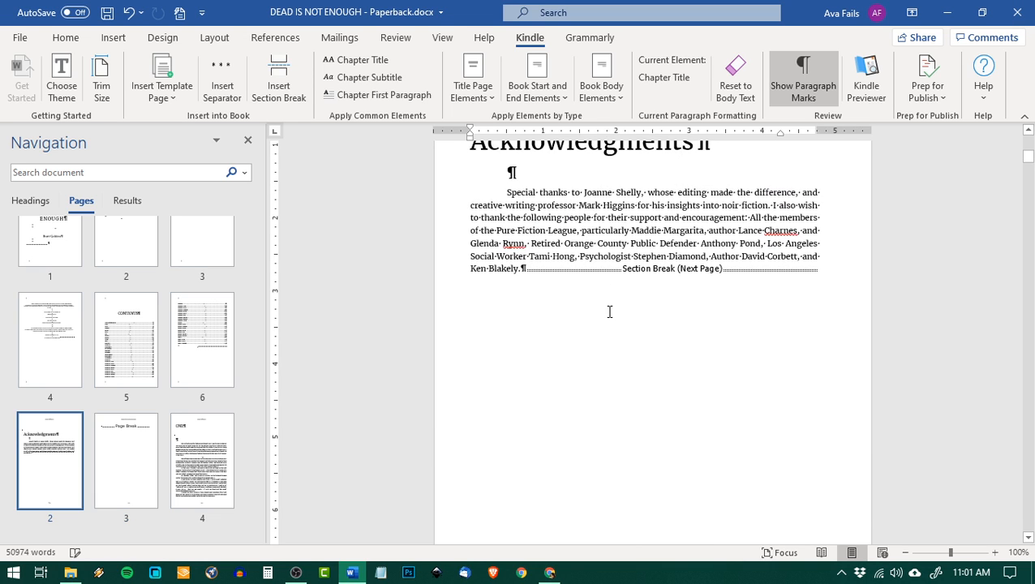
- Delete the page break on the empty page between Acknowledgments and chapter ONE
{"action": "left_click", "coordinate": [609, 311]}
{"action": "scroll", "coordinate": [613, 316], "scroll_direction": "down", "scroll_amount": 5}
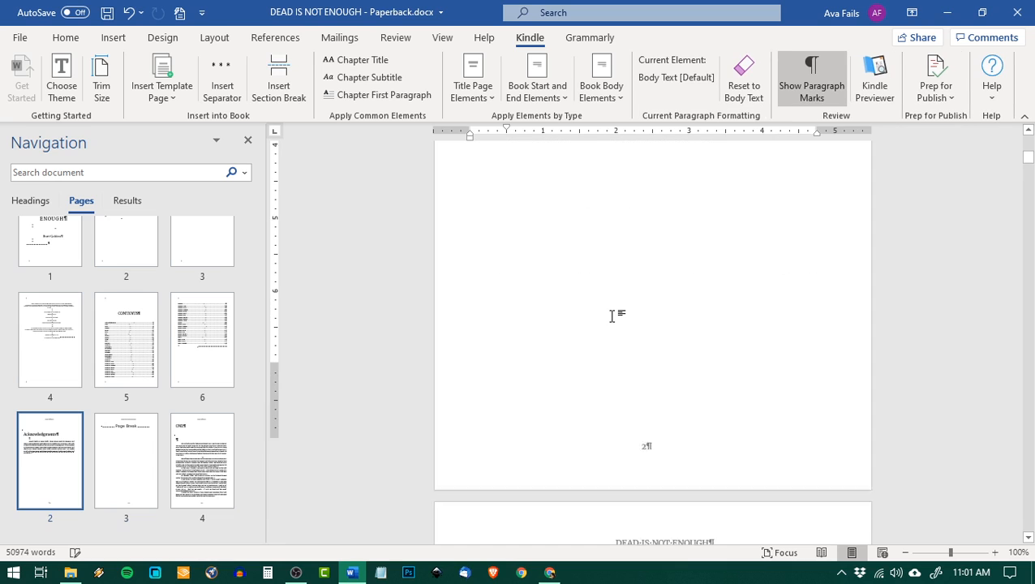
{"action": "left_click", "coordinate": [457, 395]}
{"action": "left_click", "coordinate": [485, 395]}
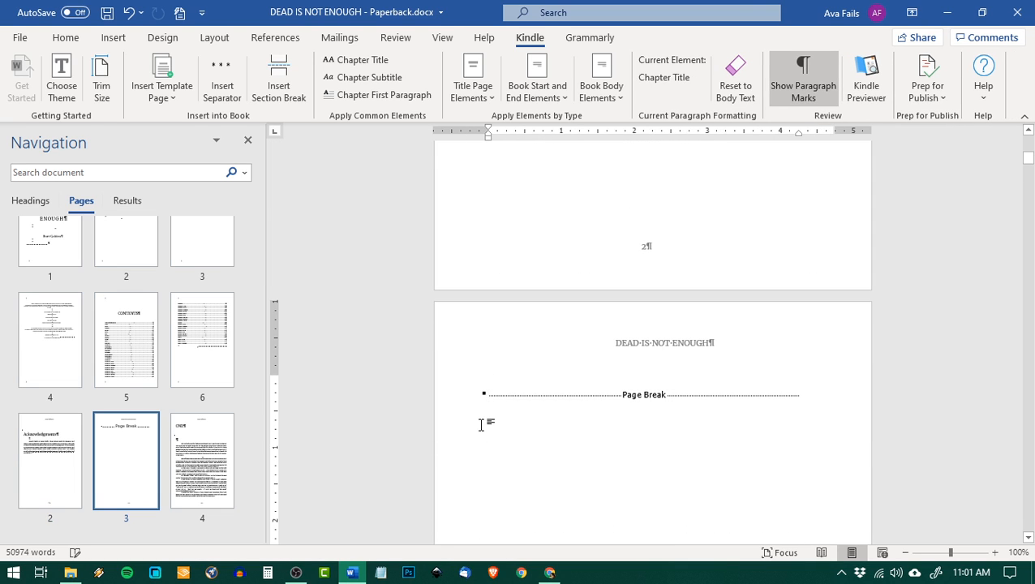
{"action": "key", "text": "Delete"}
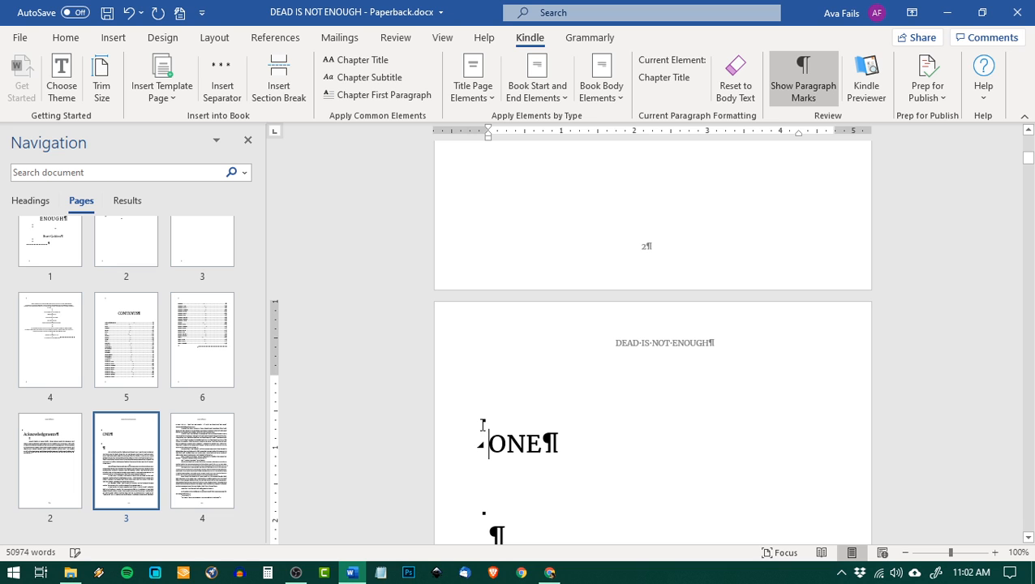
- Review the page thumbnails from chapter ONE to the end of FIFTY-THREE for headers, page numbers and stray blank pages
{"action": "scroll", "coordinate": [187, 397], "scroll_direction": "down", "scroll_amount": 2}
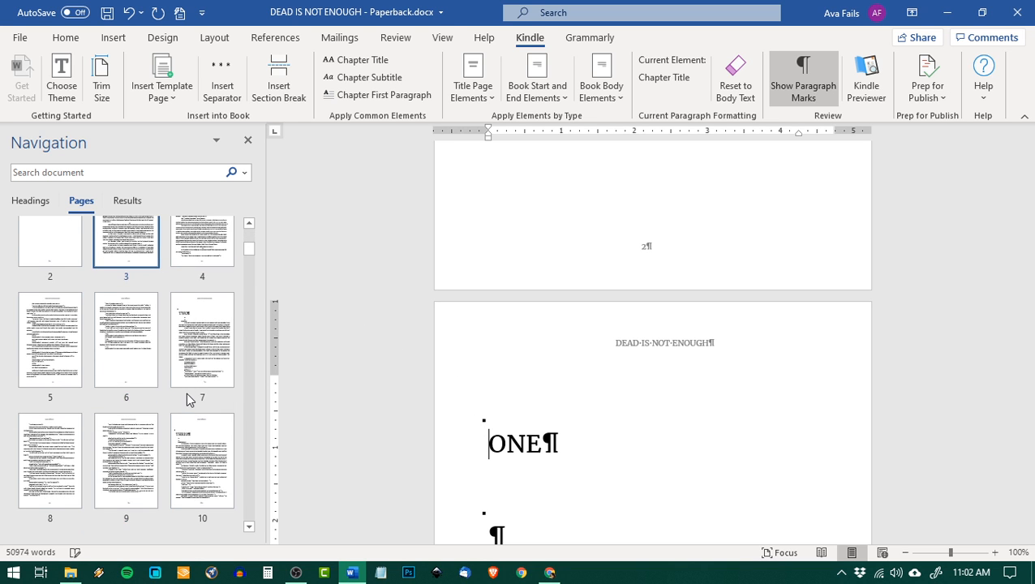
{"action": "scroll", "coordinate": [187, 397], "scroll_direction": "down", "scroll_amount": 5}
{"action": "scroll", "coordinate": [187, 398], "scroll_direction": "down", "scroll_amount": 2}
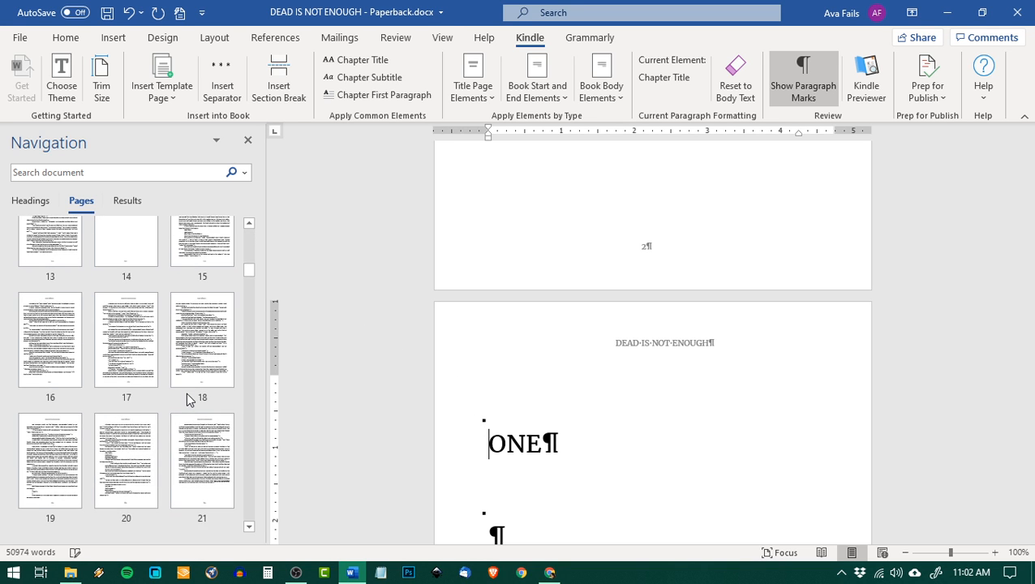
{"action": "scroll", "coordinate": [187, 397], "scroll_direction": "down", "scroll_amount": 12}
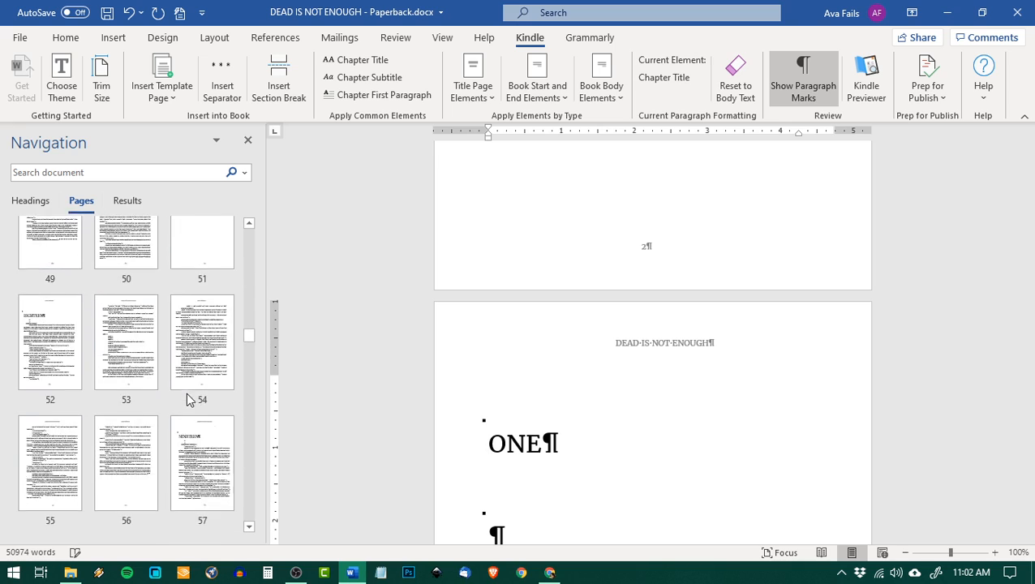
{"action": "scroll", "coordinate": [188, 399], "scroll_direction": "down", "scroll_amount": 3}
{"action": "scroll", "coordinate": [189, 398], "scroll_direction": "up", "scroll_amount": 6}
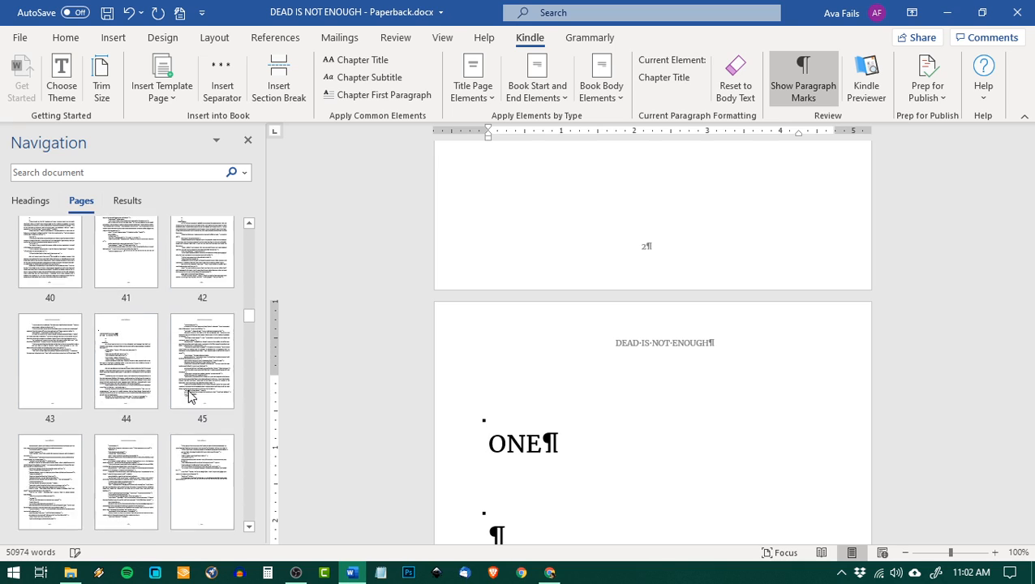
{"action": "scroll", "coordinate": [188, 396], "scroll_direction": "up", "scroll_amount": 1}
{"action": "scroll", "coordinate": [189, 397], "scroll_direction": "down", "scroll_amount": 3}
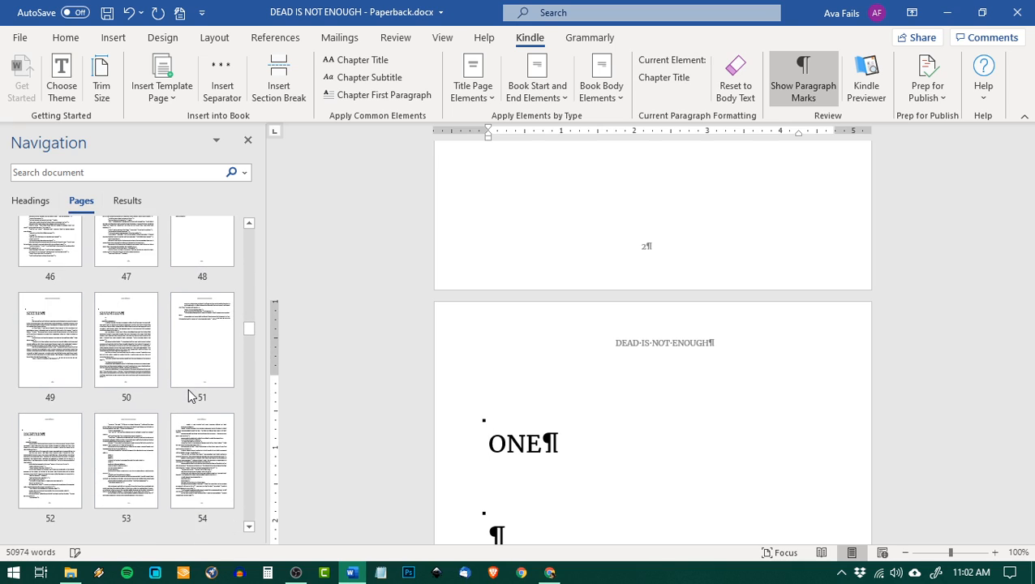
{"action": "scroll", "coordinate": [188, 396], "scroll_direction": "down", "scroll_amount": 4}
{"action": "scroll", "coordinate": [189, 397], "scroll_direction": "down", "scroll_amount": 5}
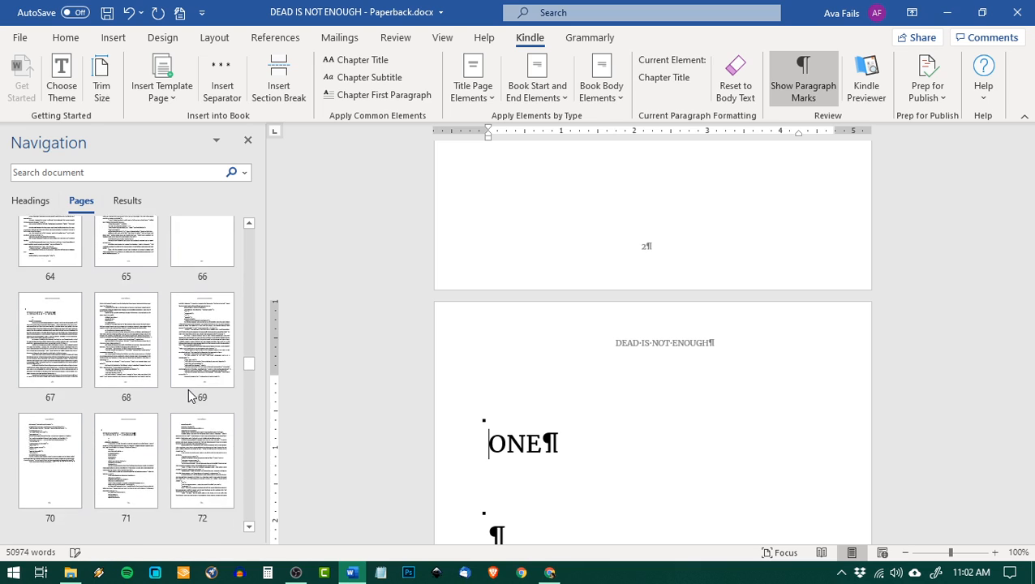
{"action": "scroll", "coordinate": [188, 397], "scroll_direction": "down", "scroll_amount": 6}
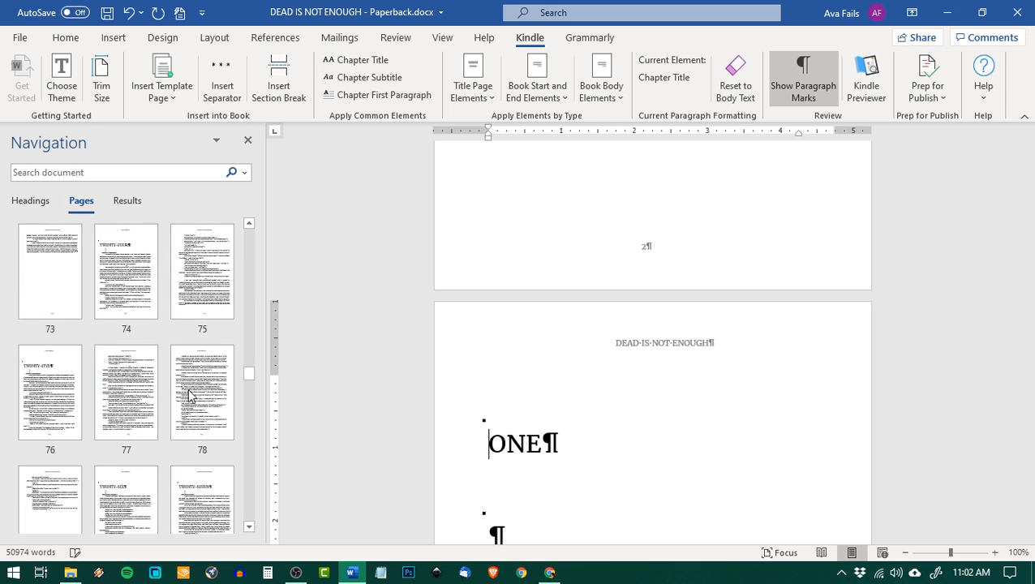
{"action": "scroll", "coordinate": [188, 397], "scroll_direction": "down", "scroll_amount": 9}
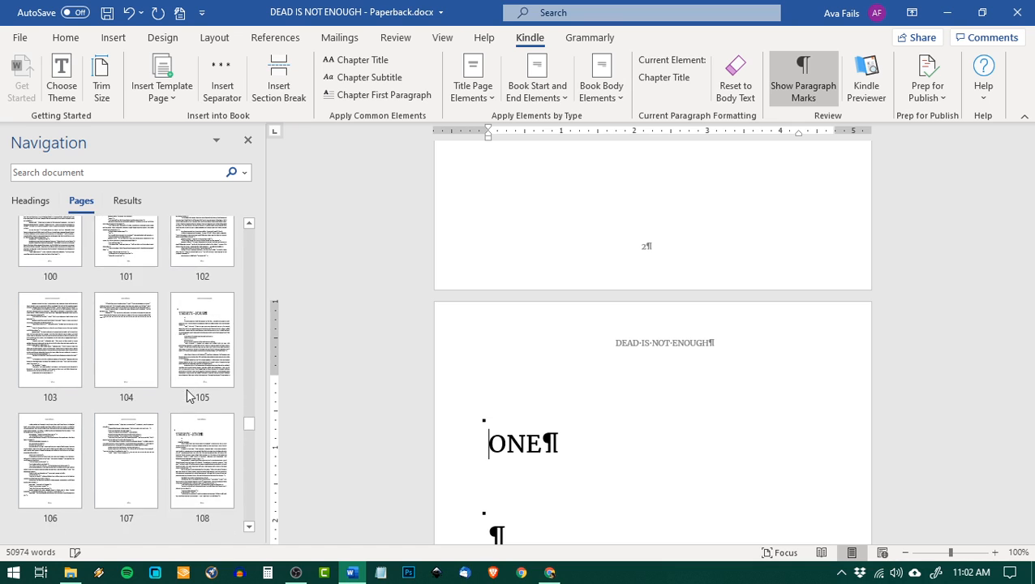
{"action": "scroll", "coordinate": [188, 397], "scroll_direction": "down", "scroll_amount": 5}
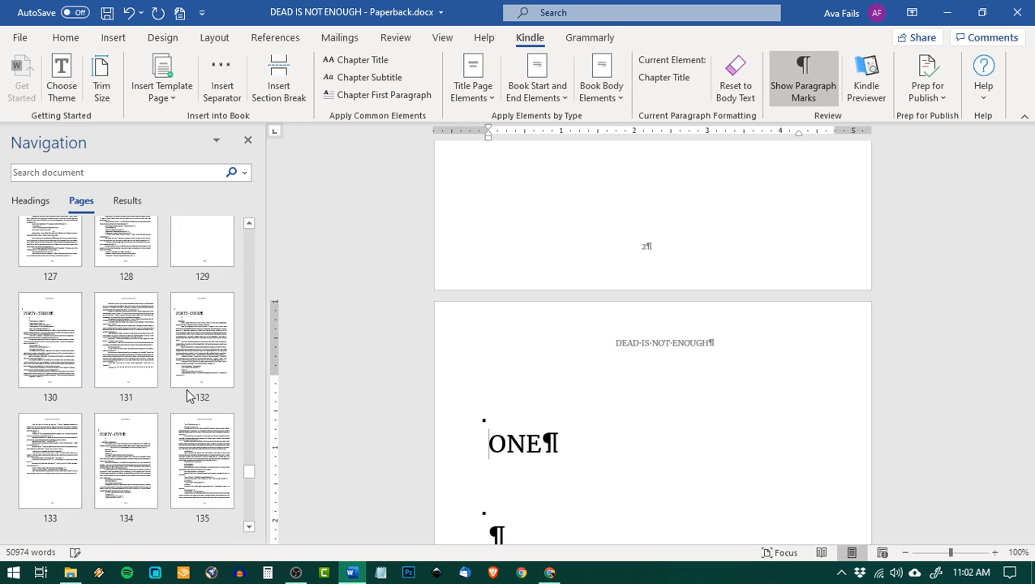
{"action": "scroll", "coordinate": [188, 397], "scroll_direction": "up", "scroll_amount": 3}
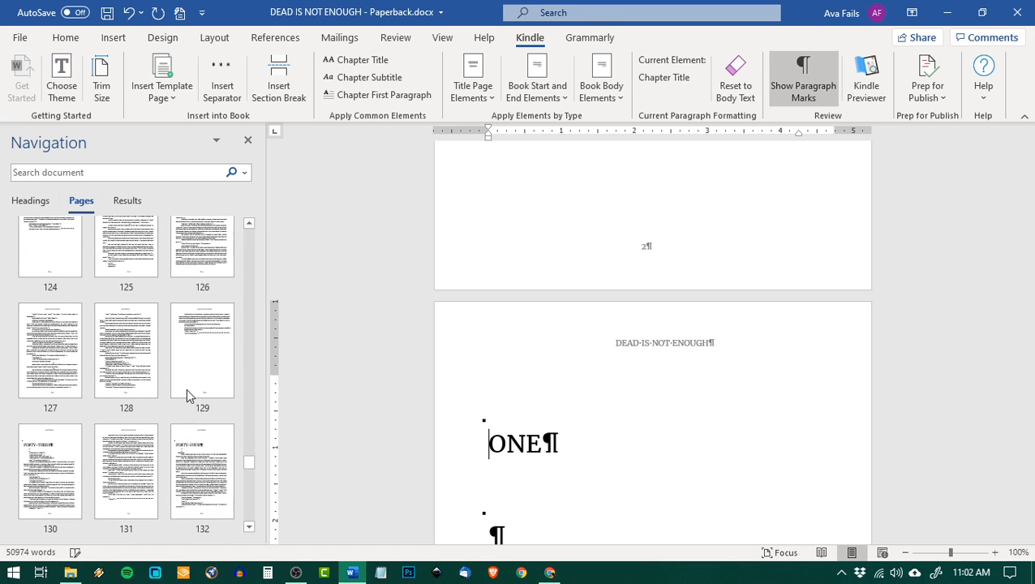
{"action": "scroll", "coordinate": [186, 396], "scroll_direction": "down", "scroll_amount": 8}
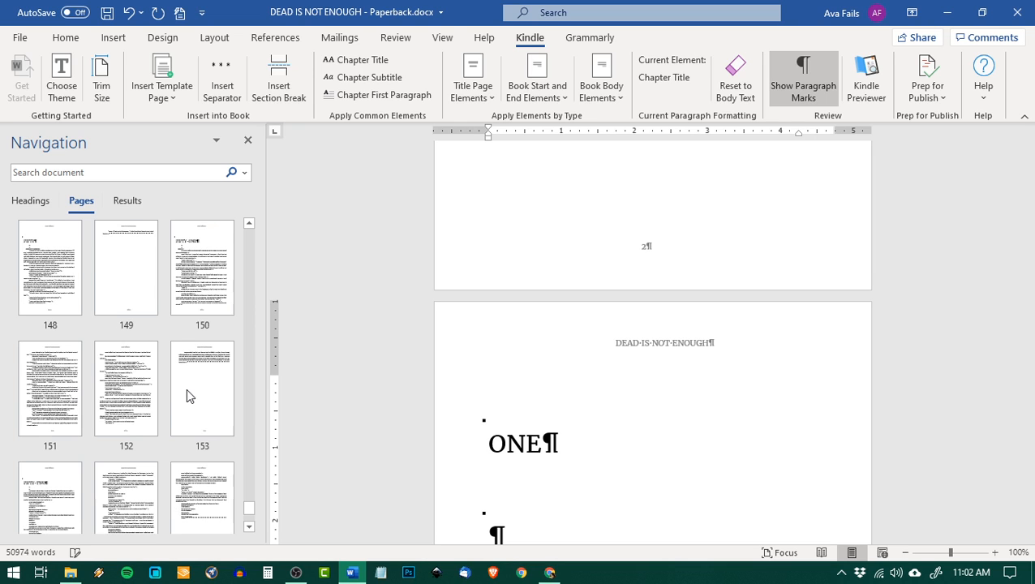
{"action": "scroll", "coordinate": [186, 388], "scroll_direction": "down", "scroll_amount": 3}
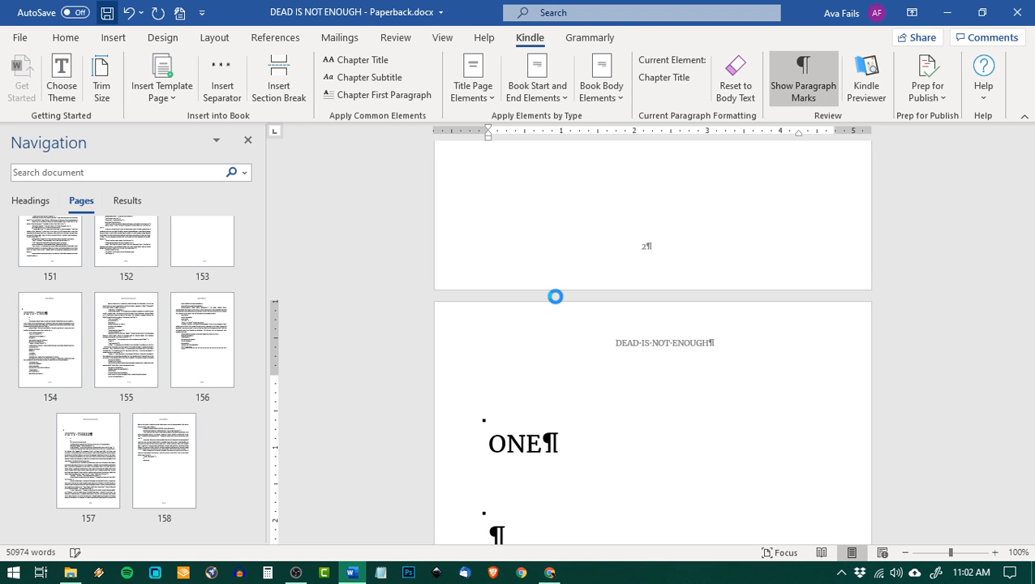
- Switch to Chrome and check the livestream status on the Restream dashboard and in OBS
{"action": "key", "text": "alt+Tab"}
{"action": "left_click", "coordinate": [797, 11]}
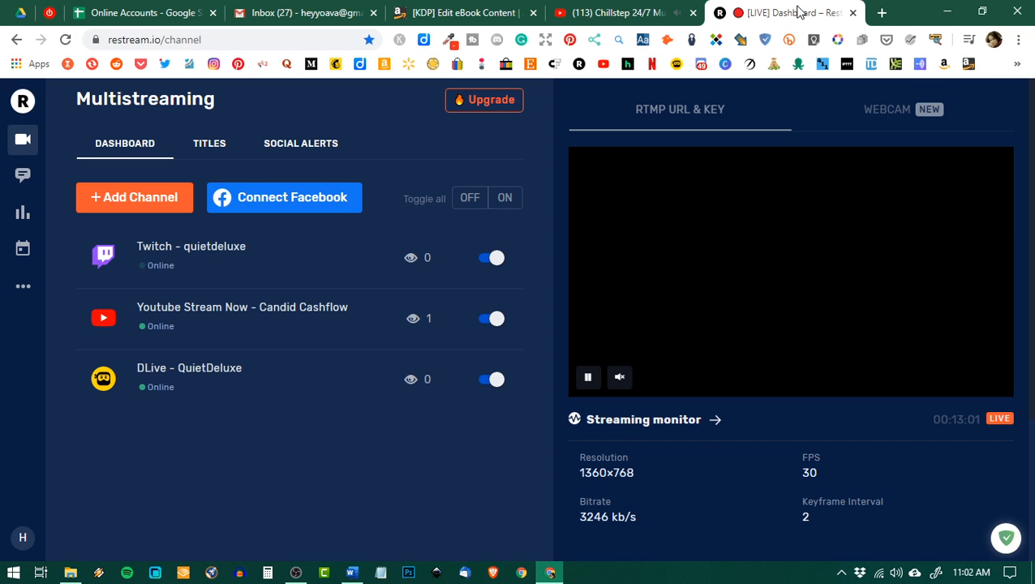
{"action": "left_click", "coordinate": [296, 573]}
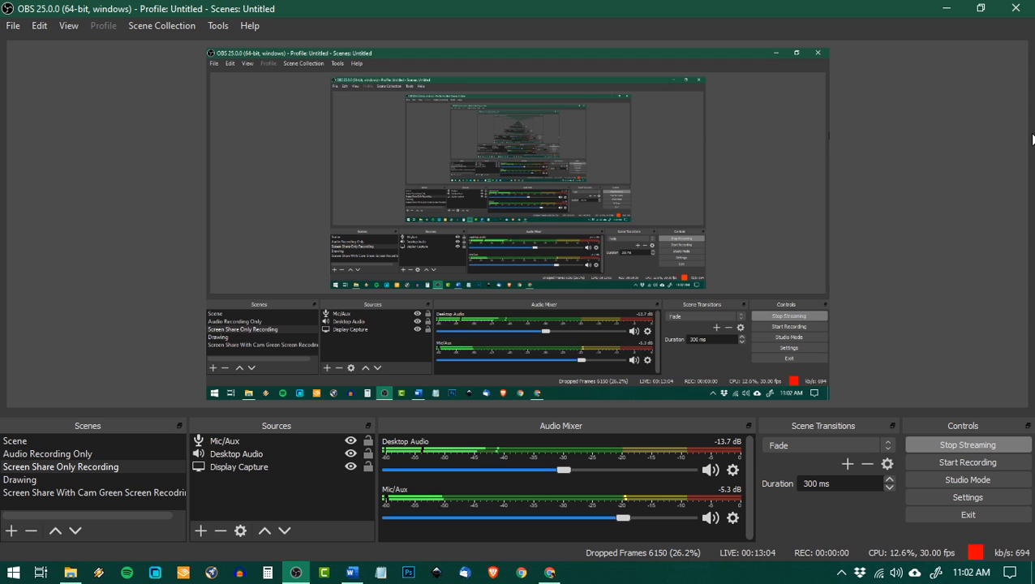
{"action": "left_click", "coordinate": [551, 573]}
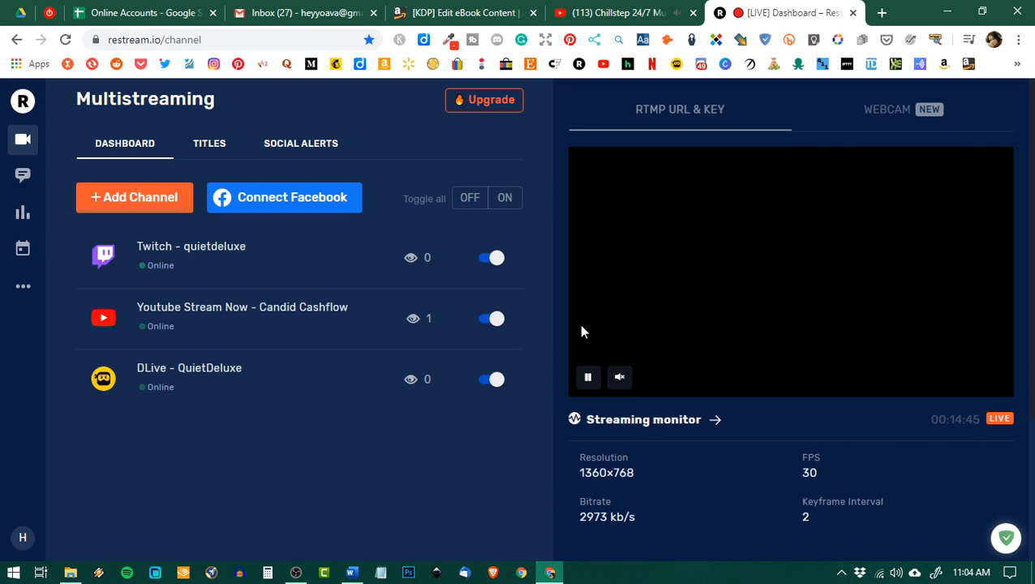
- Open twitch.tv in a new browser tab and go to the account's own channel page
{"action": "left_click", "coordinate": [657, 15]}
{"action": "key", "text": "ctrl+t"}
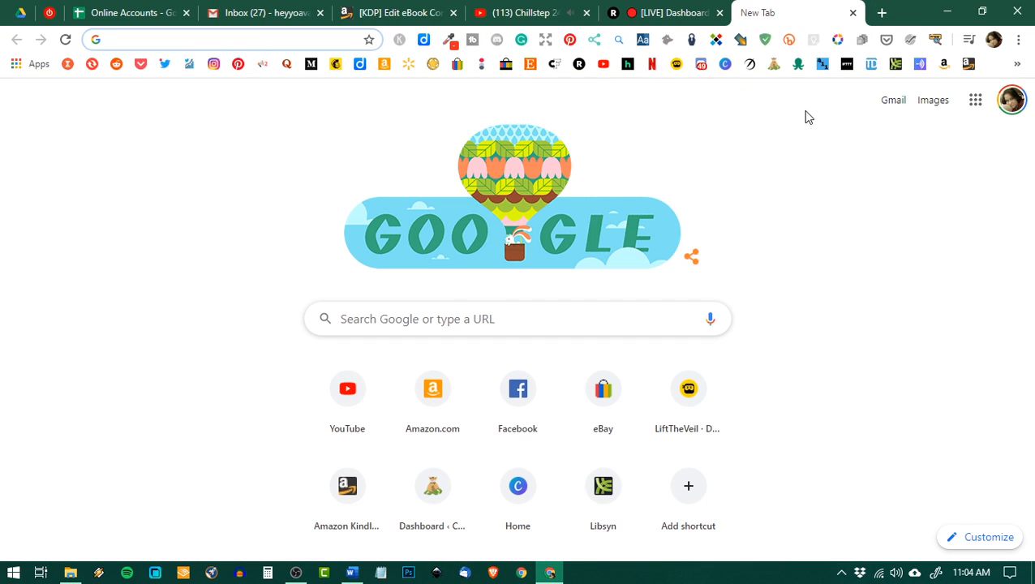
{"action": "type", "text": "twi"}
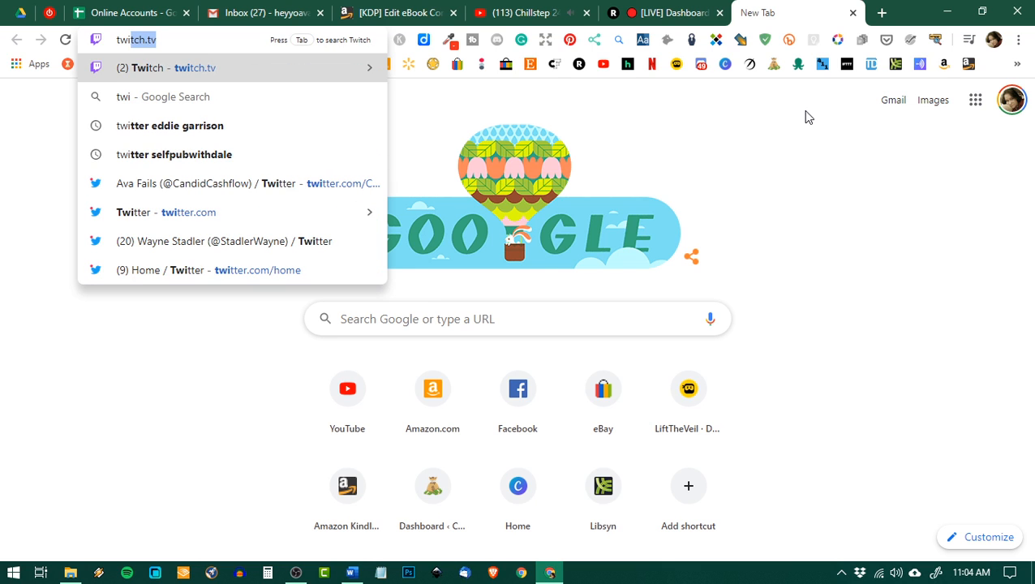
{"action": "key", "text": "Return"}
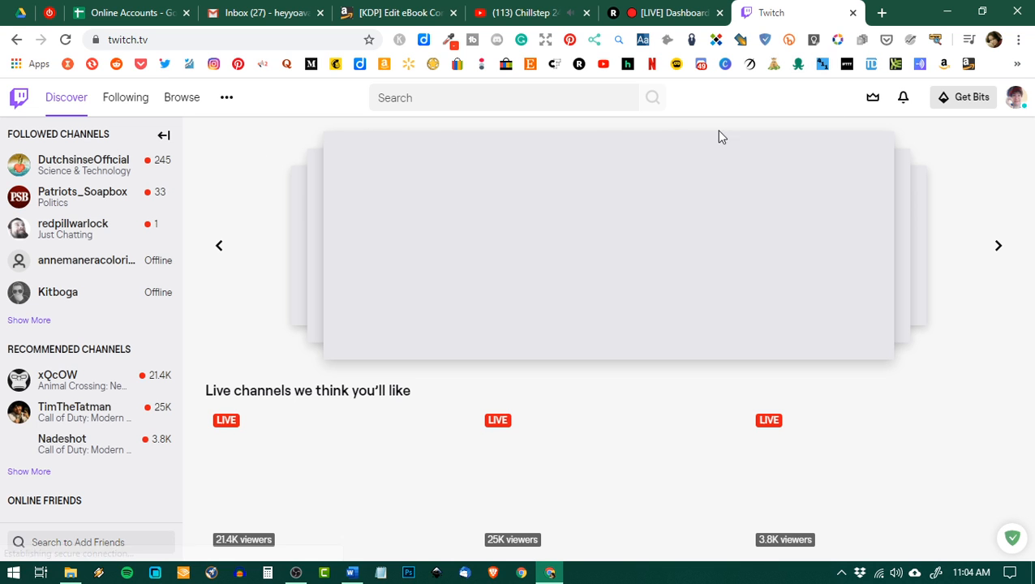
{"action": "left_click", "coordinate": [1017, 97]}
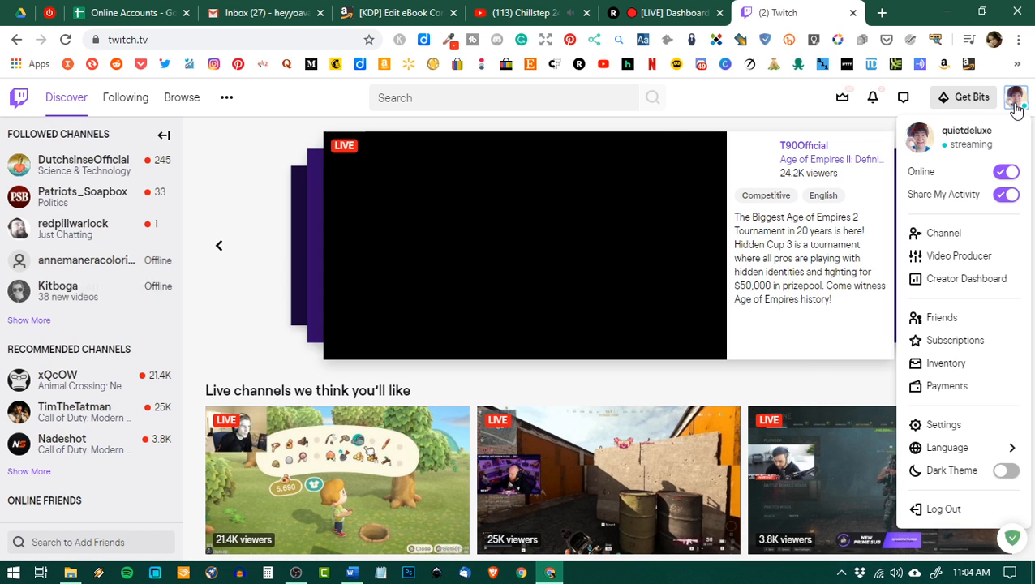
{"action": "left_click", "coordinate": [944, 233]}
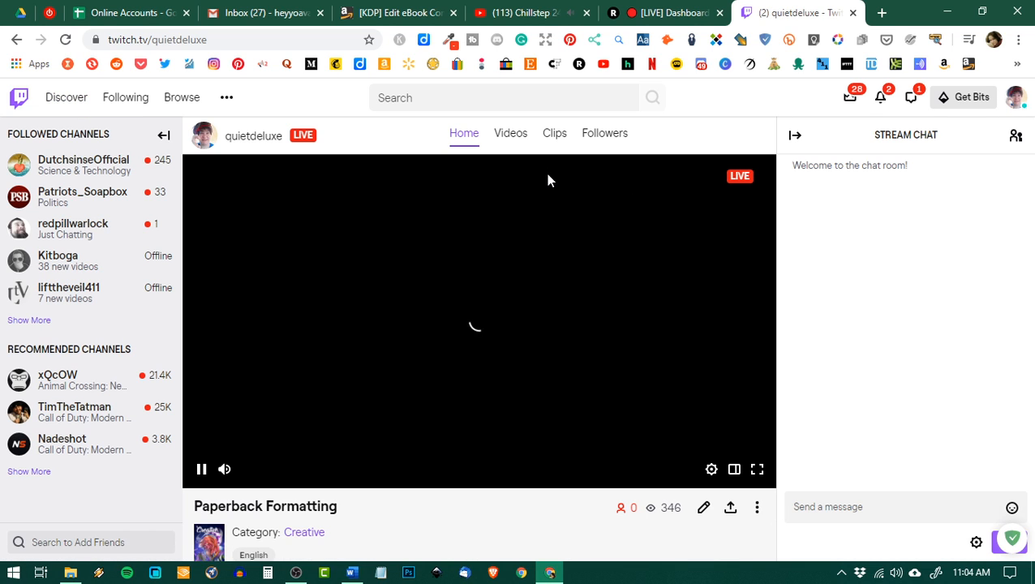
- Look over the live Twitch channel page, close its tab and view the Gmail inbox
{"action": "scroll", "coordinate": [546, 173], "scroll_direction": "down", "scroll_amount": 3}
{"action": "scroll", "coordinate": [547, 184], "scroll_direction": "up", "scroll_amount": 3}
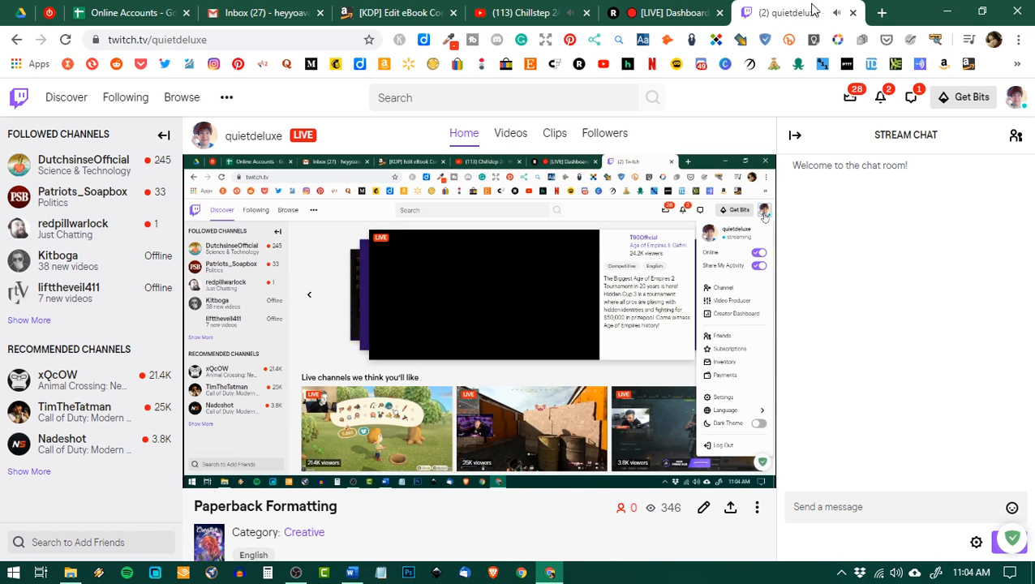
{"action": "left_click", "coordinate": [853, 14]}
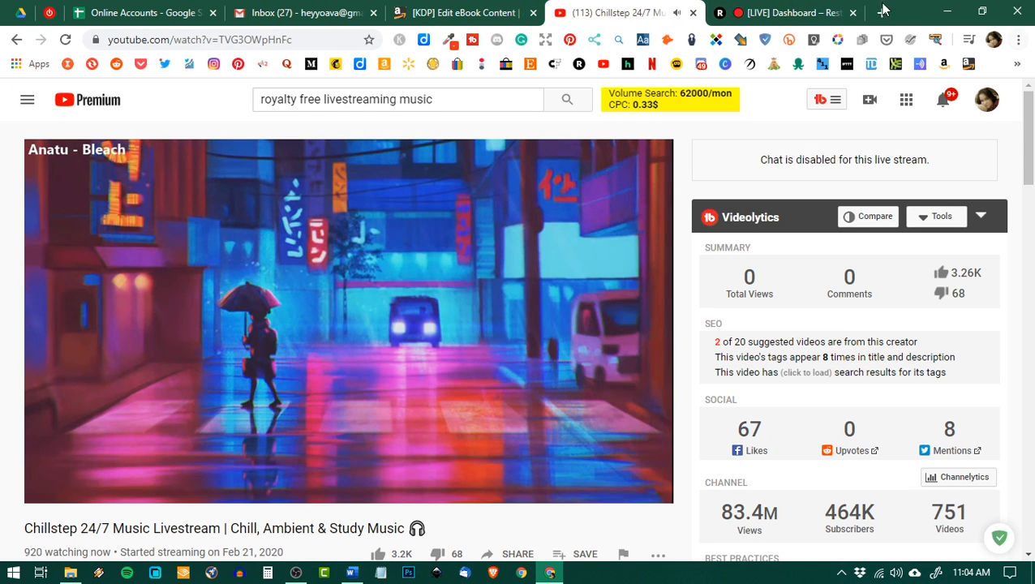
{"action": "left_click", "coordinate": [318, 12]}
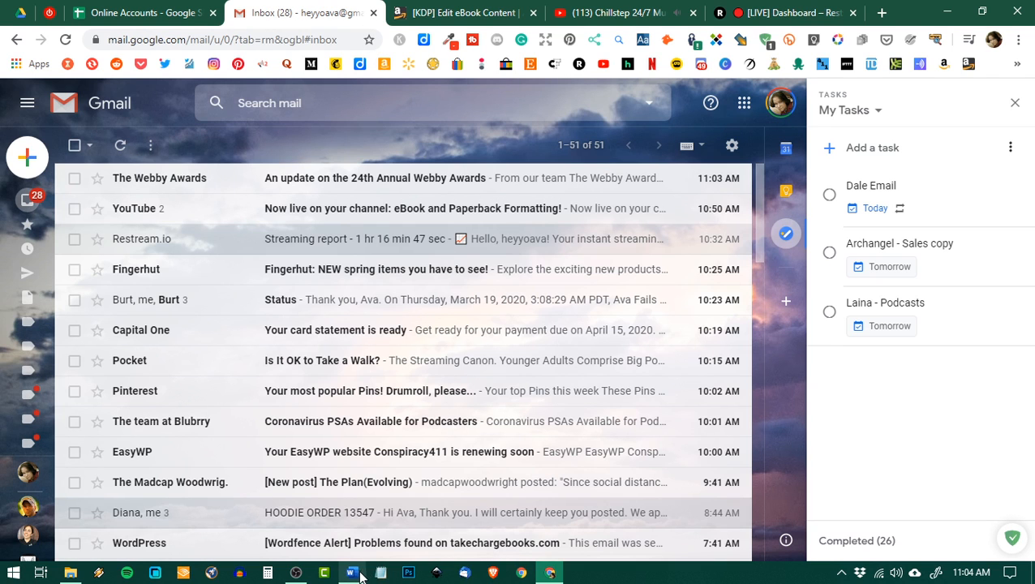
{"action": "mouse_move", "coordinate": [358, 574]}
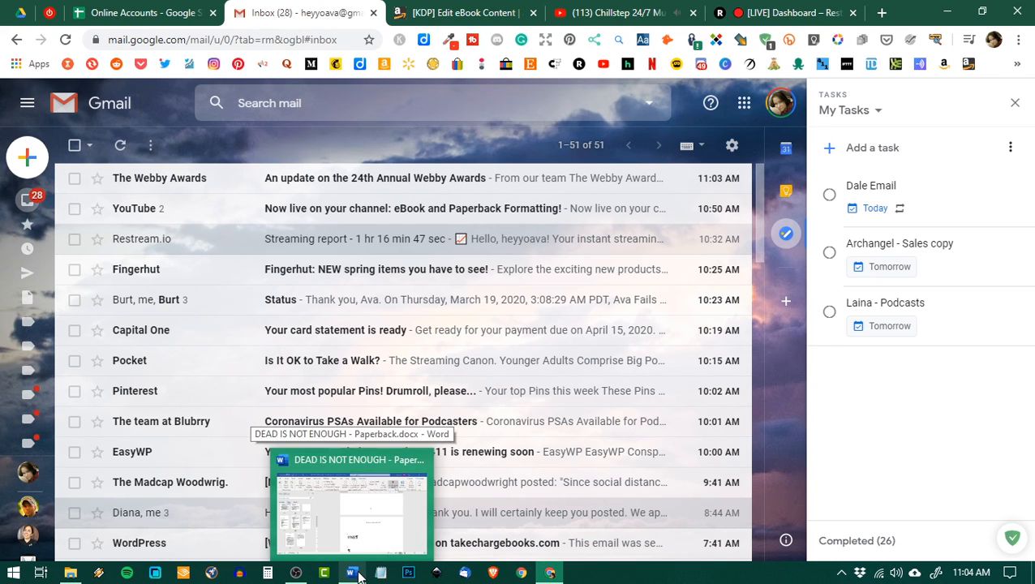
{"action": "left_click", "coordinate": [357, 574]}
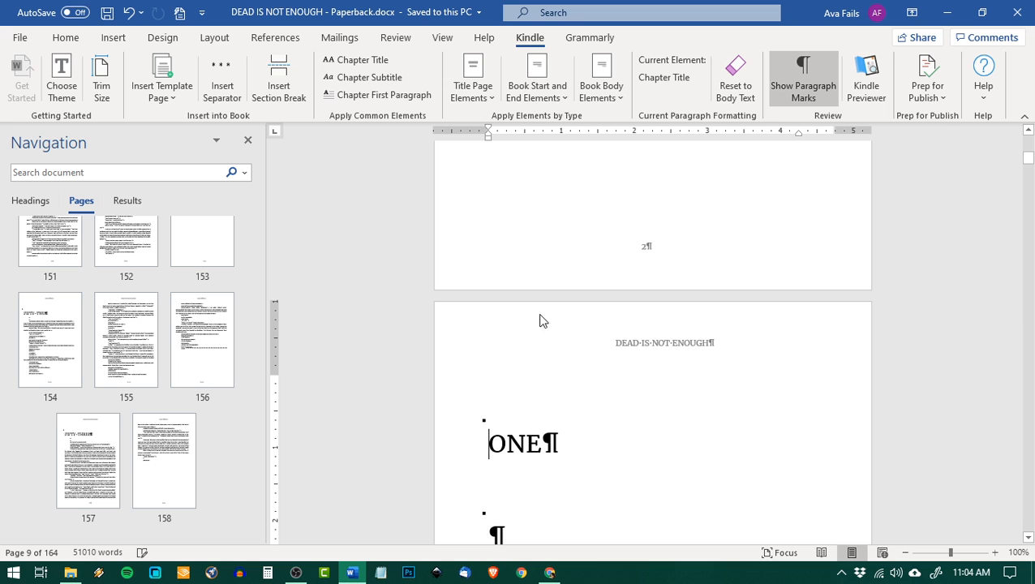
{"action": "left_click", "coordinate": [550, 573]}
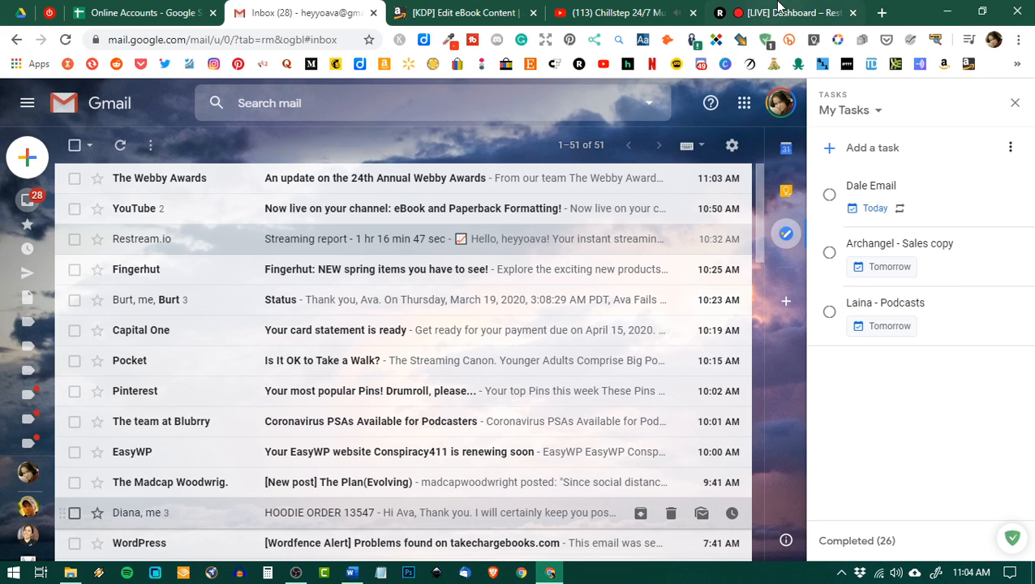
- Go to the open KDP page in Chrome and open the Bookshelf to find the Heavy Metal and Weights entry
{"action": "left_click", "coordinate": [777, 13]}
{"action": "left_click", "coordinate": [479, 13]}
{"action": "scroll", "coordinate": [551, 244], "scroll_direction": "down", "scroll_amount": 2}
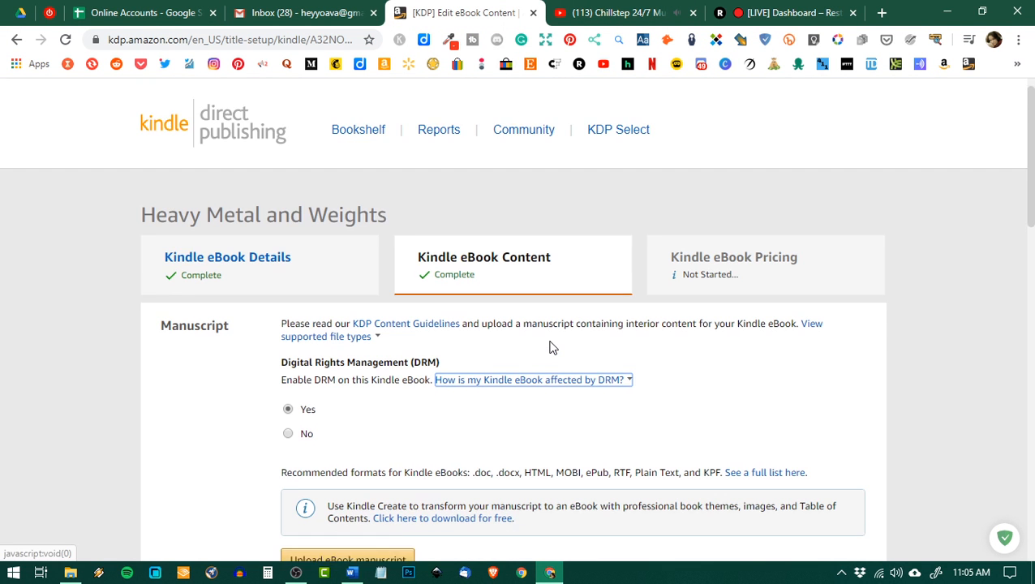
{"action": "scroll", "coordinate": [551, 348], "scroll_direction": "up", "scroll_amount": 1}
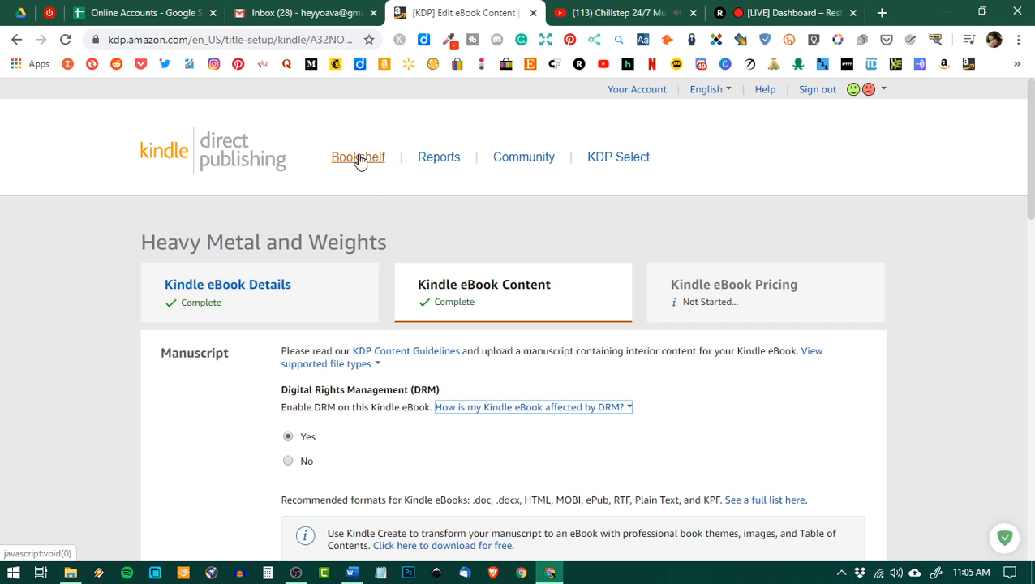
{"action": "left_click", "coordinate": [358, 157]}
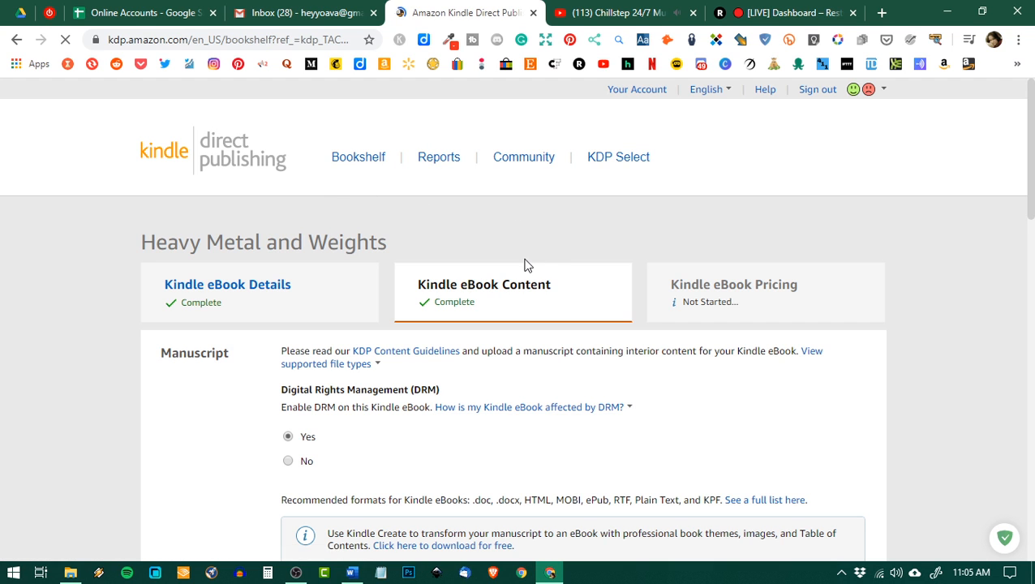
{"action": "scroll", "coordinate": [587, 224], "scroll_direction": "down", "scroll_amount": 4}
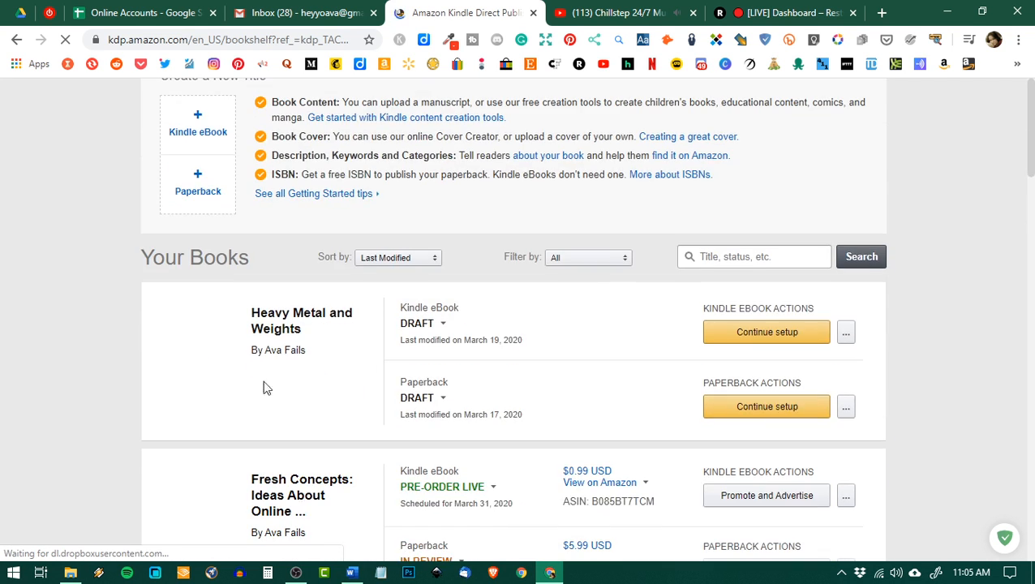
{"action": "scroll", "coordinate": [447, 303], "scroll_direction": "down", "scroll_amount": 4}
{"action": "scroll", "coordinate": [454, 307], "scroll_direction": "up", "scroll_amount": 4}
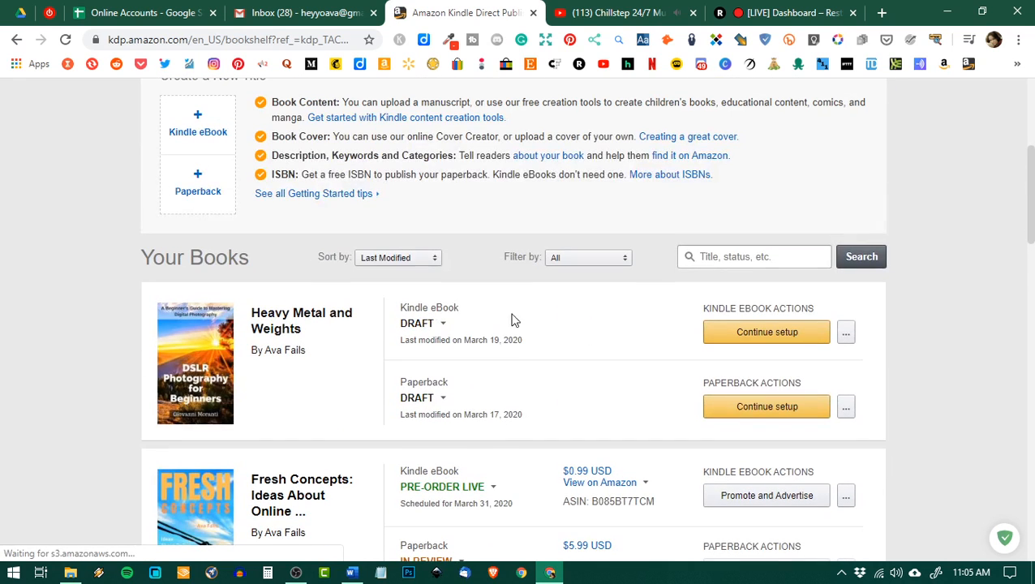
- Continue setup of the Heavy Metal and Weights paperback draft and open its Paperback Content page
{"action": "left_click", "coordinate": [760, 412]}
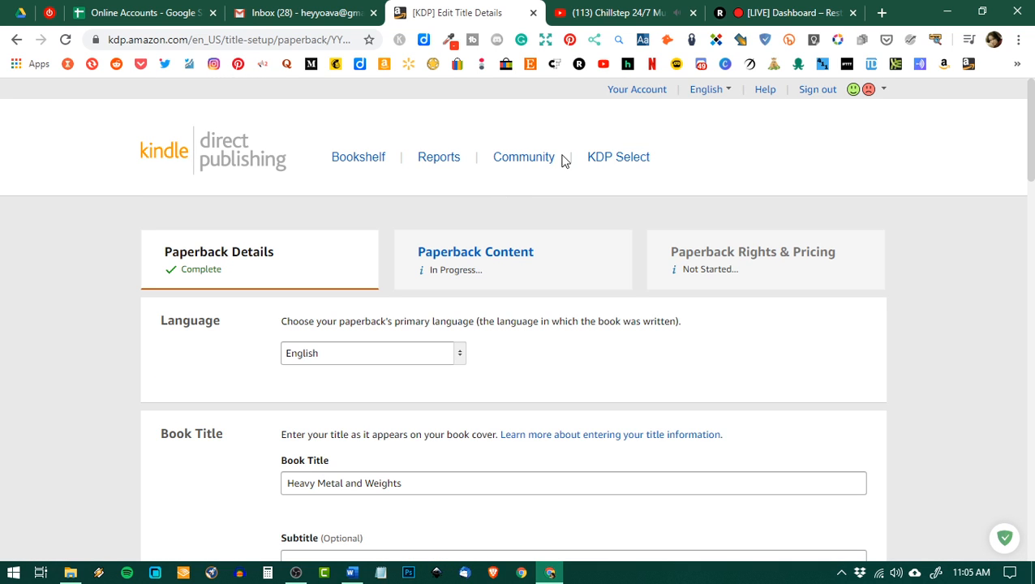
{"action": "scroll", "coordinate": [577, 164], "scroll_direction": "down", "scroll_amount": 1}
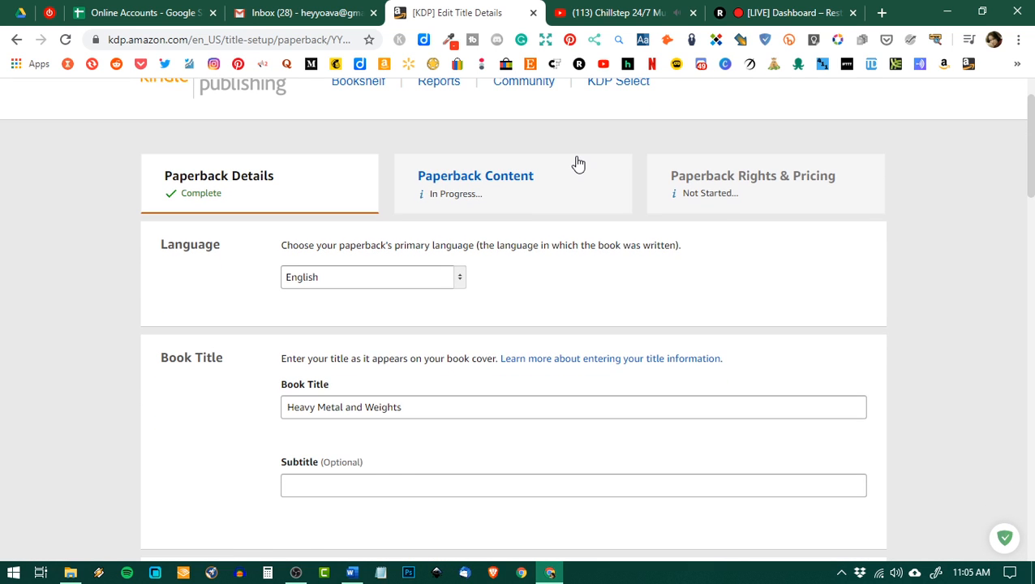
{"action": "left_click", "coordinate": [536, 203]}
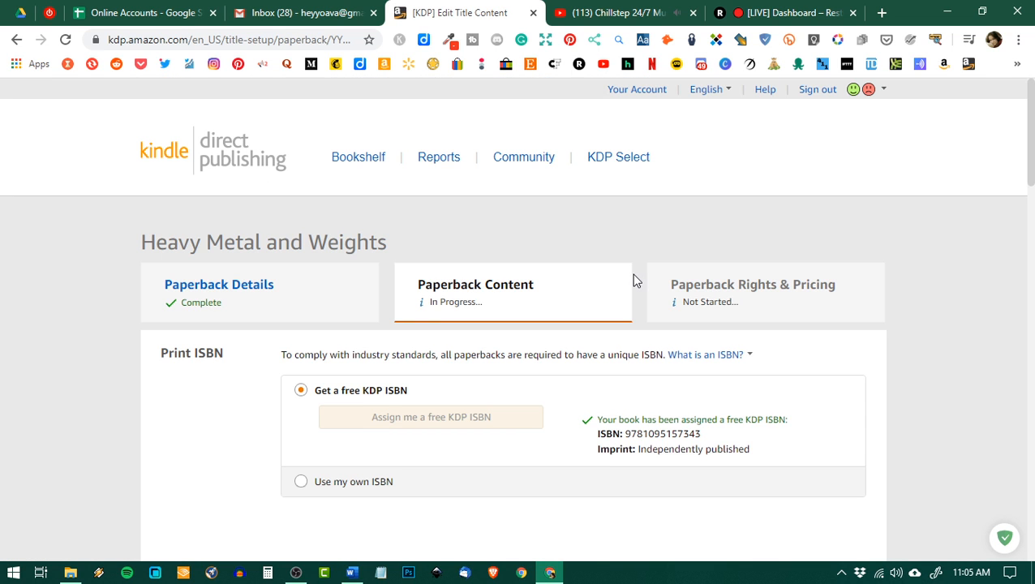
- Upload DEAD IS NOT ENOUGH - Paperback.docx from the client's folder as the paperback manuscript
{"action": "scroll", "coordinate": [634, 276], "scroll_direction": "down", "scroll_amount": 5}
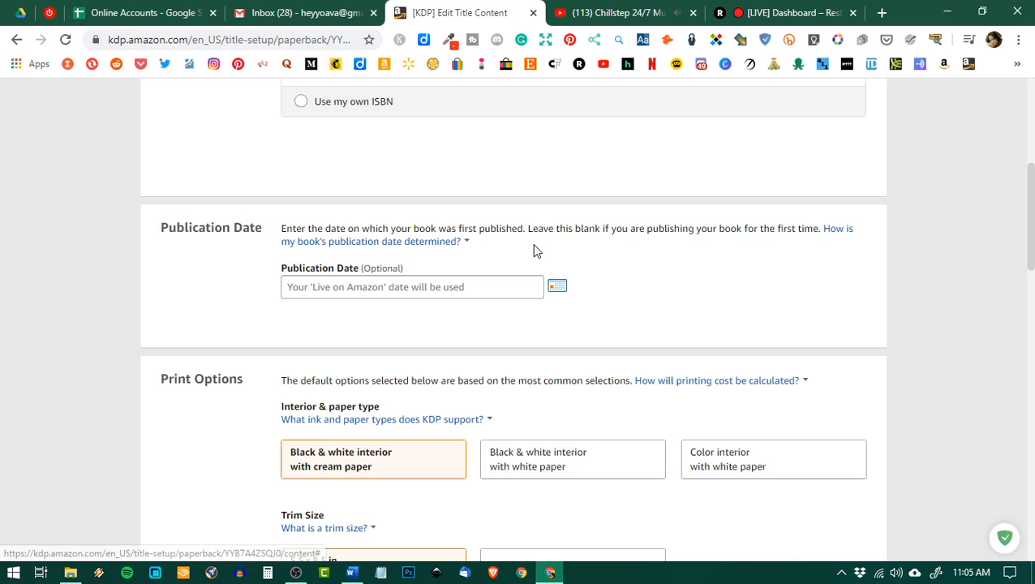
{"action": "scroll", "coordinate": [436, 256], "scroll_direction": "down", "scroll_amount": 9}
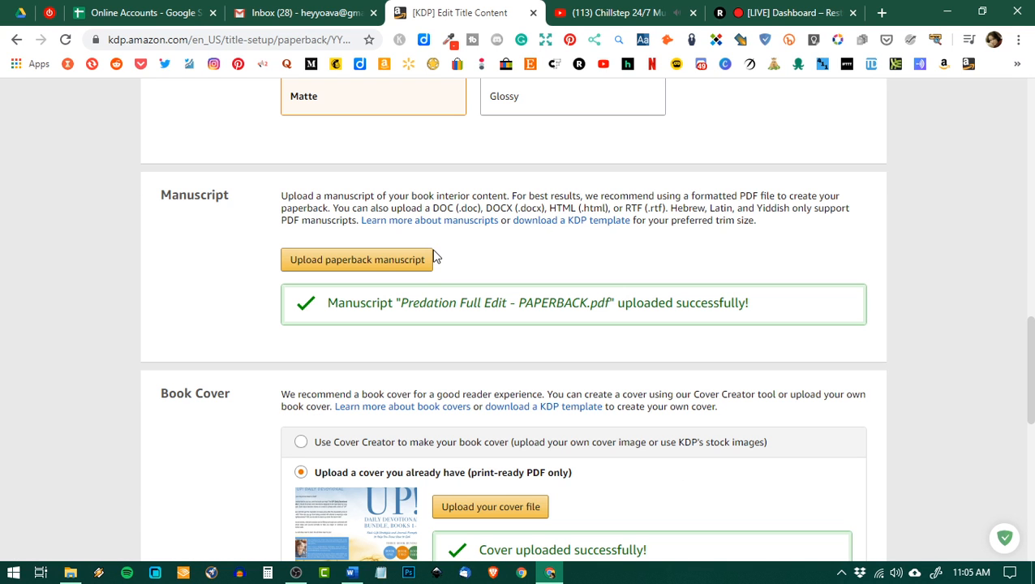
{"action": "scroll", "coordinate": [462, 255], "scroll_direction": "up", "scroll_amount": 4}
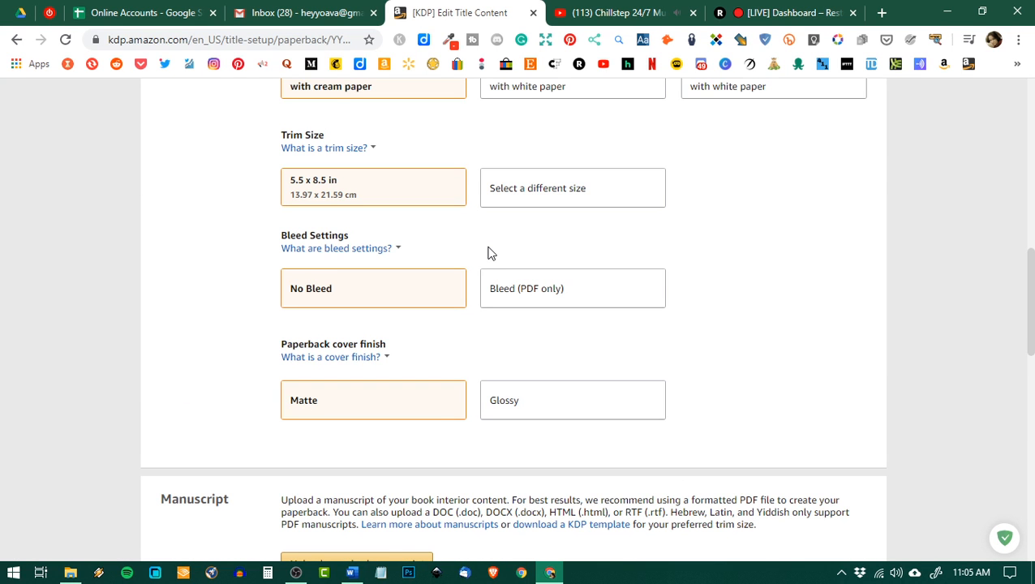
{"action": "scroll", "coordinate": [490, 254], "scroll_direction": "down", "scroll_amount": 3}
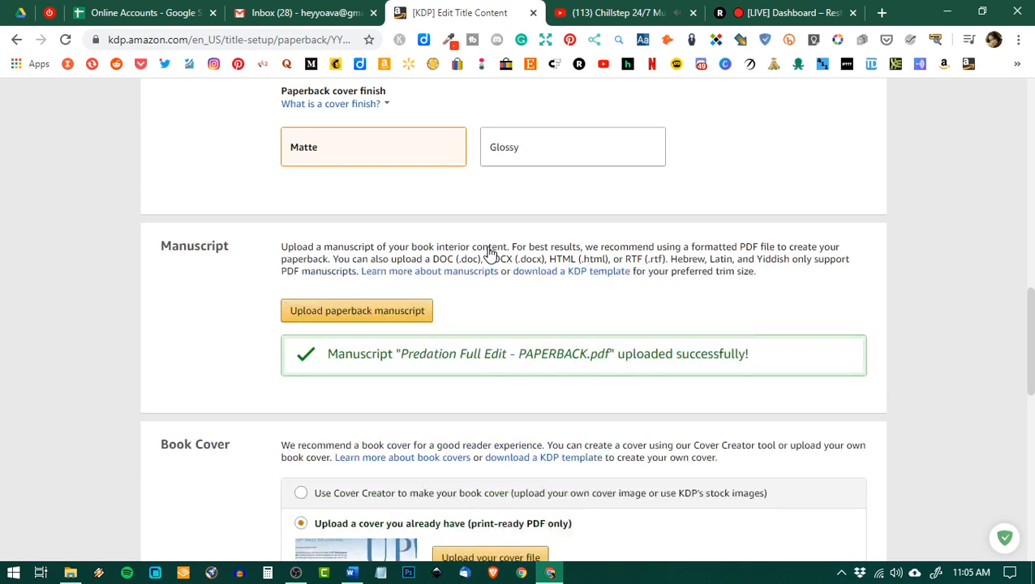
{"action": "left_click", "coordinate": [375, 262]}
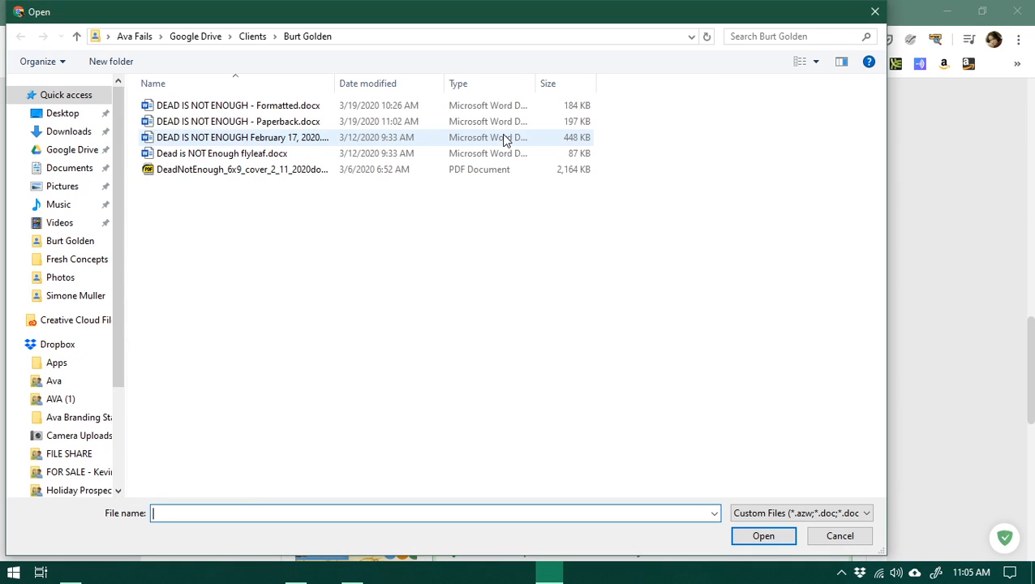
{"action": "left_click", "coordinate": [221, 121]}
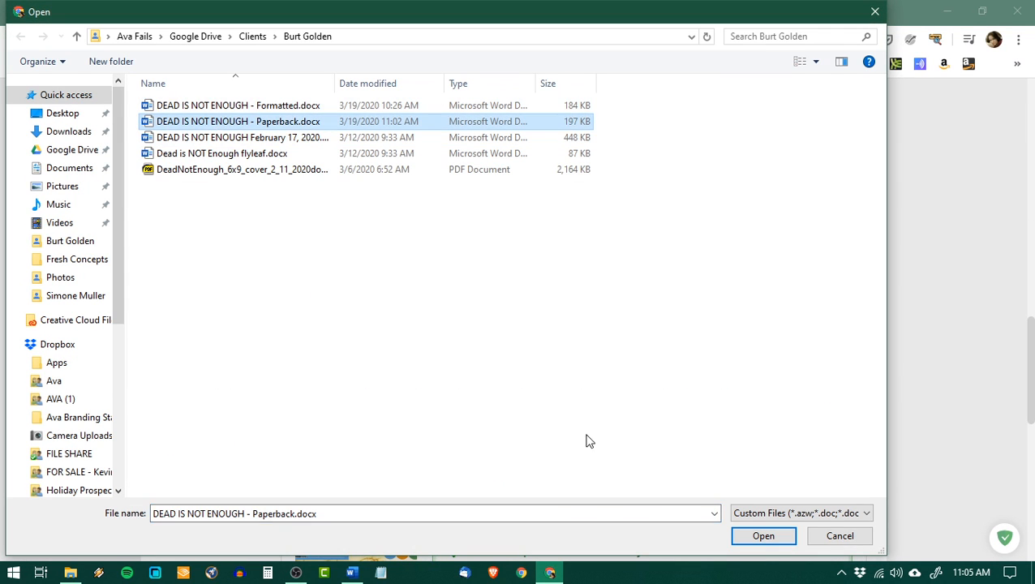
{"action": "key", "text": "Return"}
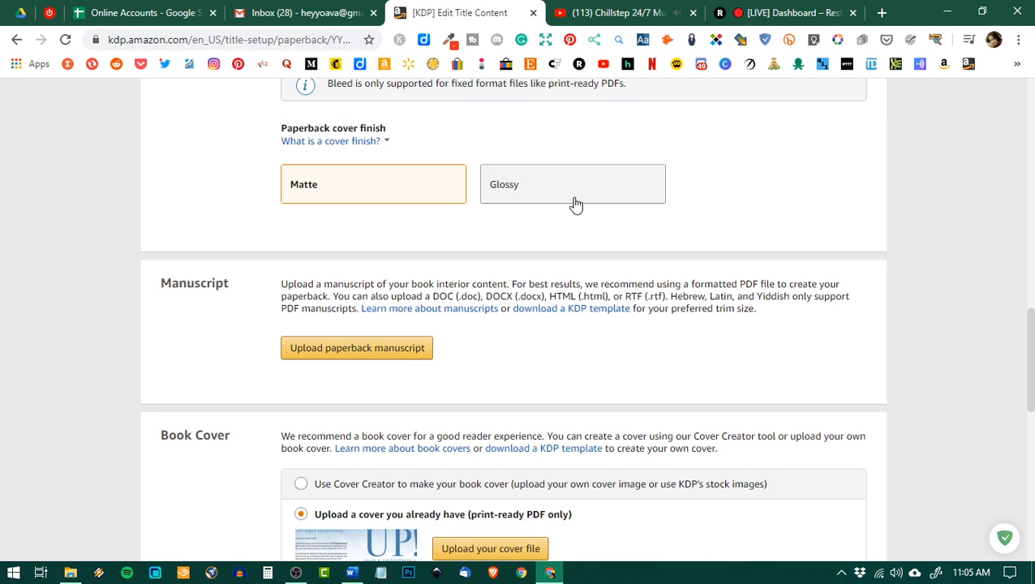
- Launch the print previewer for the paperback and page from the cover to the title page and back
{"action": "scroll", "coordinate": [517, 339], "scroll_direction": "down", "scroll_amount": 10}
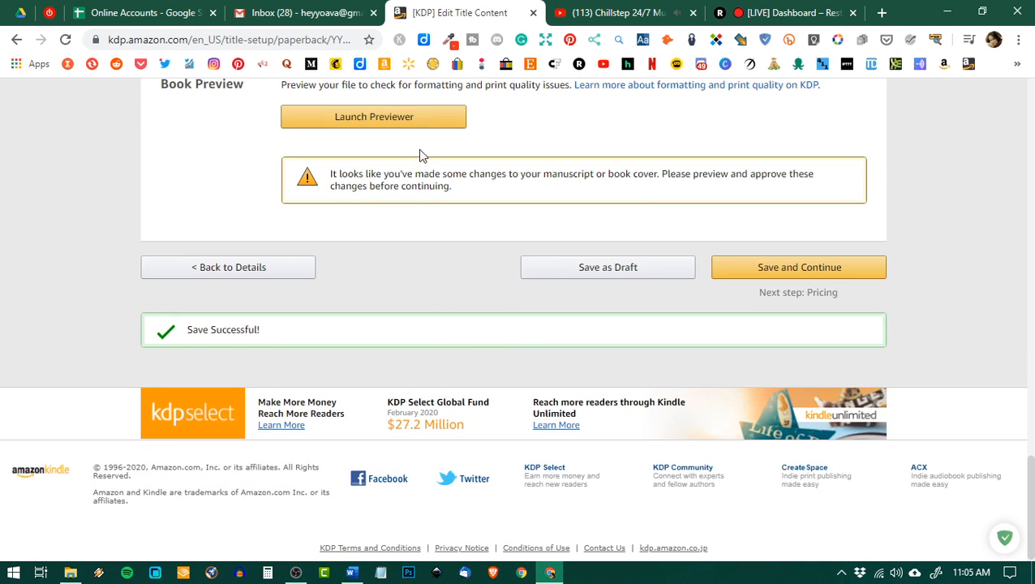
{"action": "left_click", "coordinate": [420, 122]}
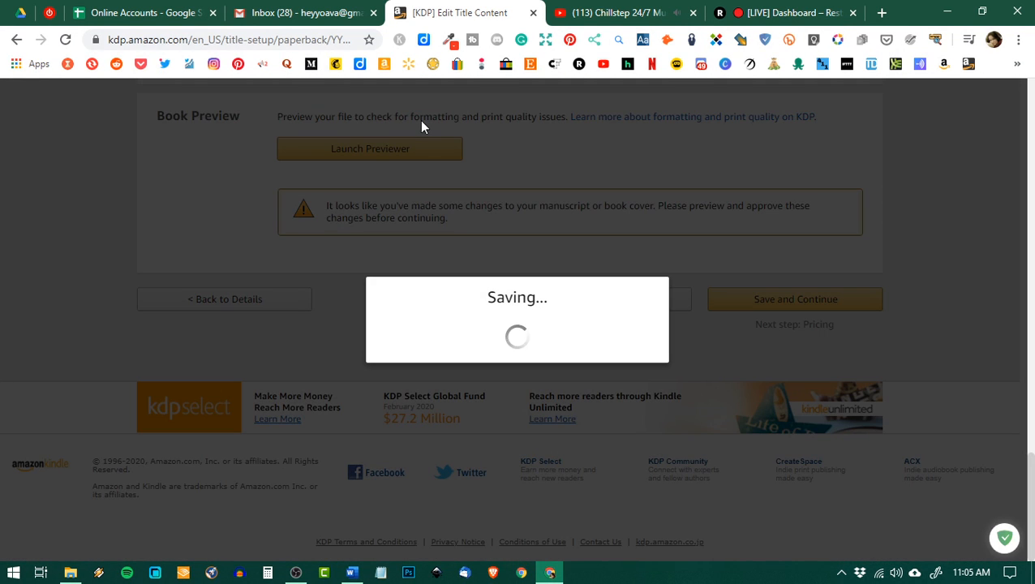
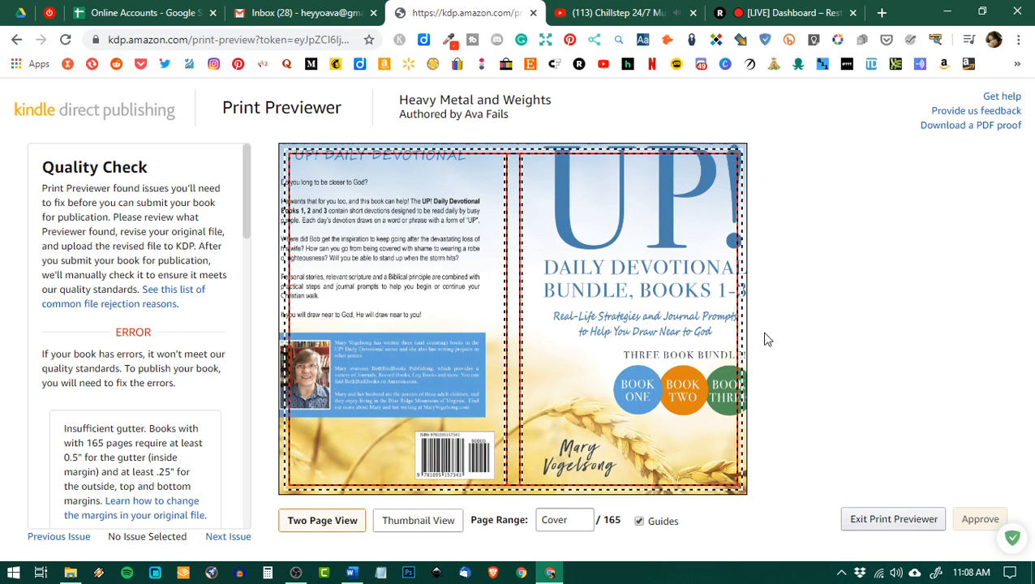
{"action": "mouse_move", "coordinate": [699, 311]}
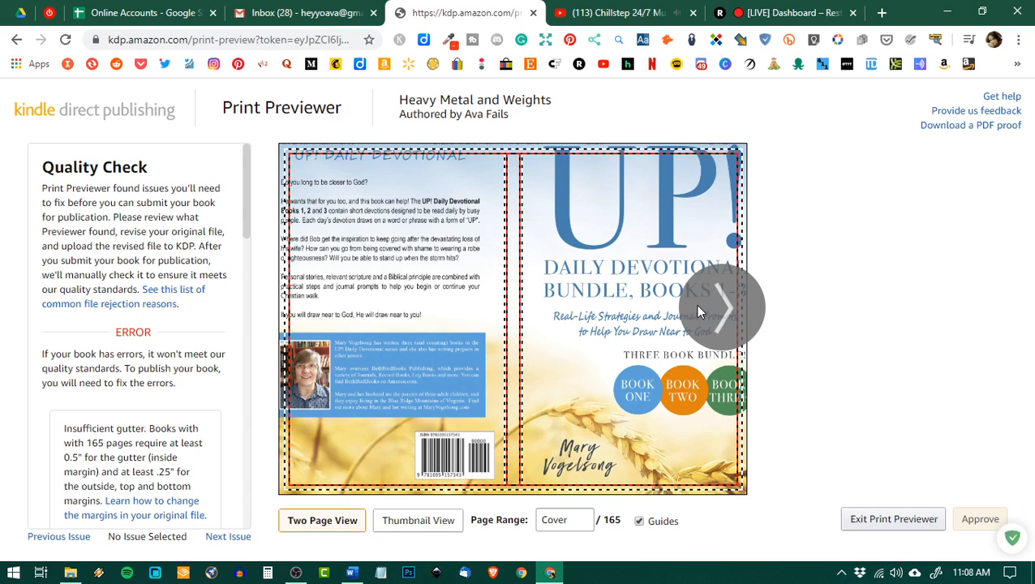
{"action": "left_click", "coordinate": [698, 306]}
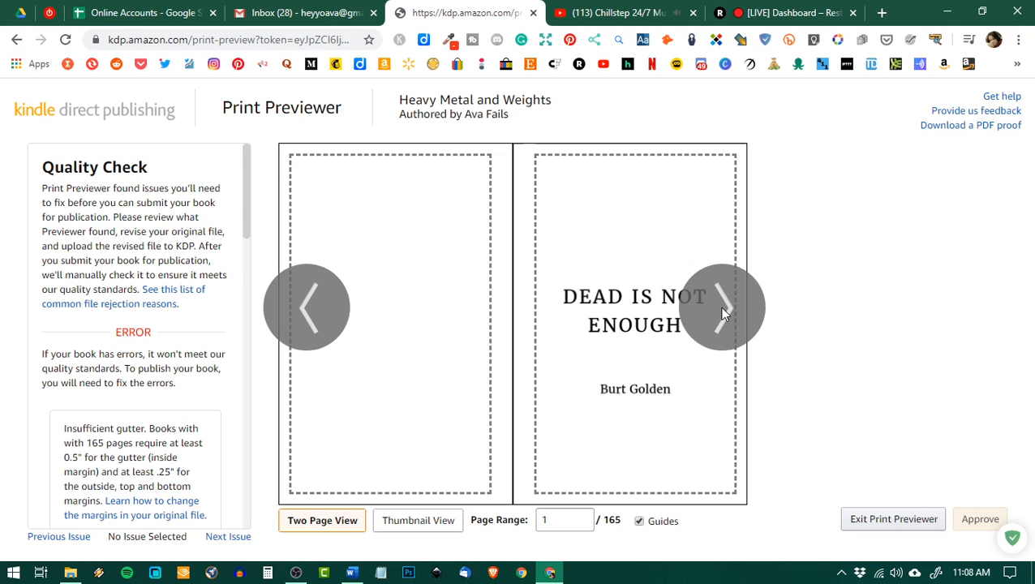
{"action": "left_click", "coordinate": [308, 310]}
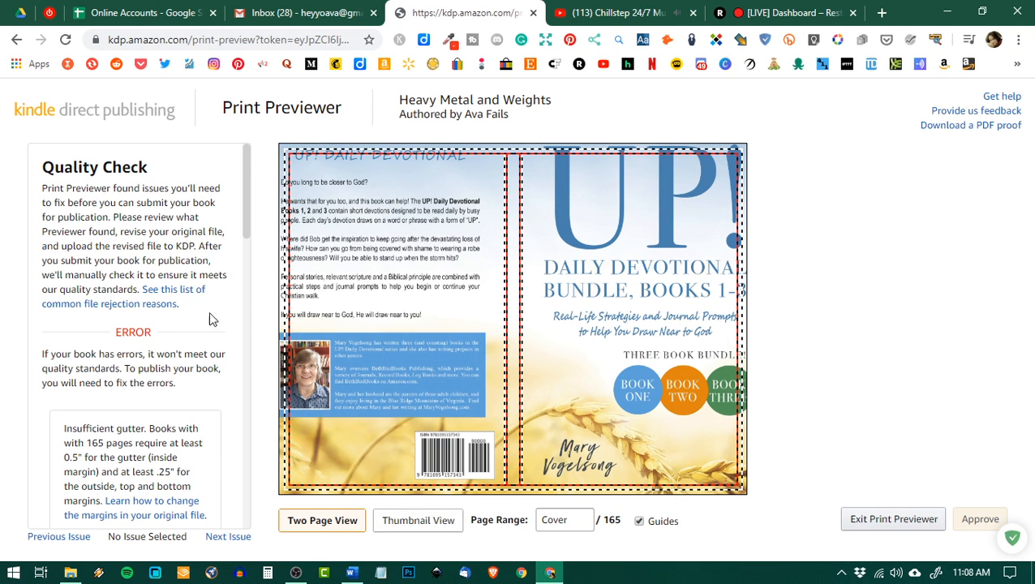
- Read through the Quality Check report, covering the errors, the automatic fixes and the items to check
{"action": "scroll", "coordinate": [149, 337], "scroll_direction": "down", "scroll_amount": 1}
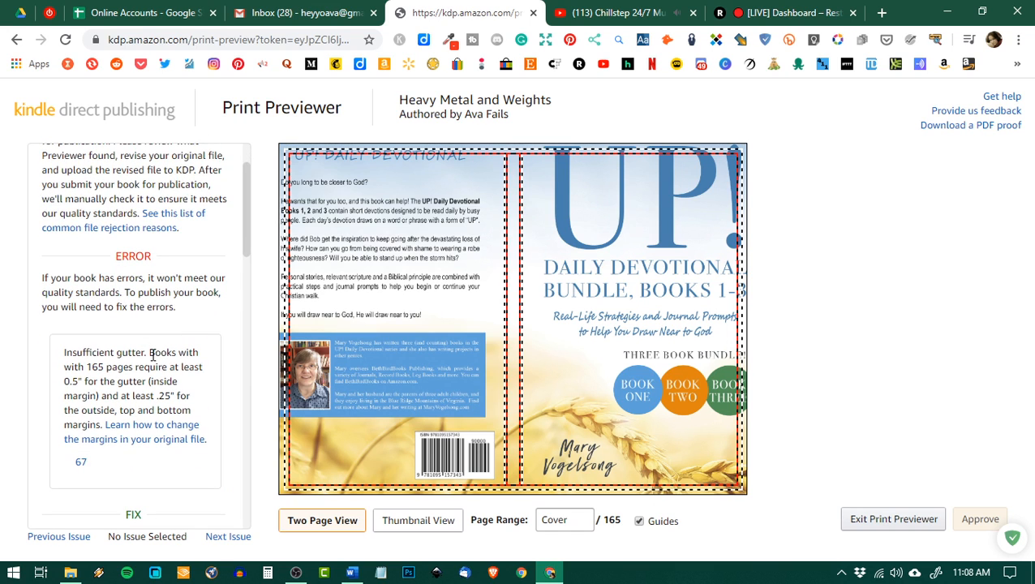
{"action": "scroll", "coordinate": [150, 355], "scroll_direction": "down", "scroll_amount": 1}
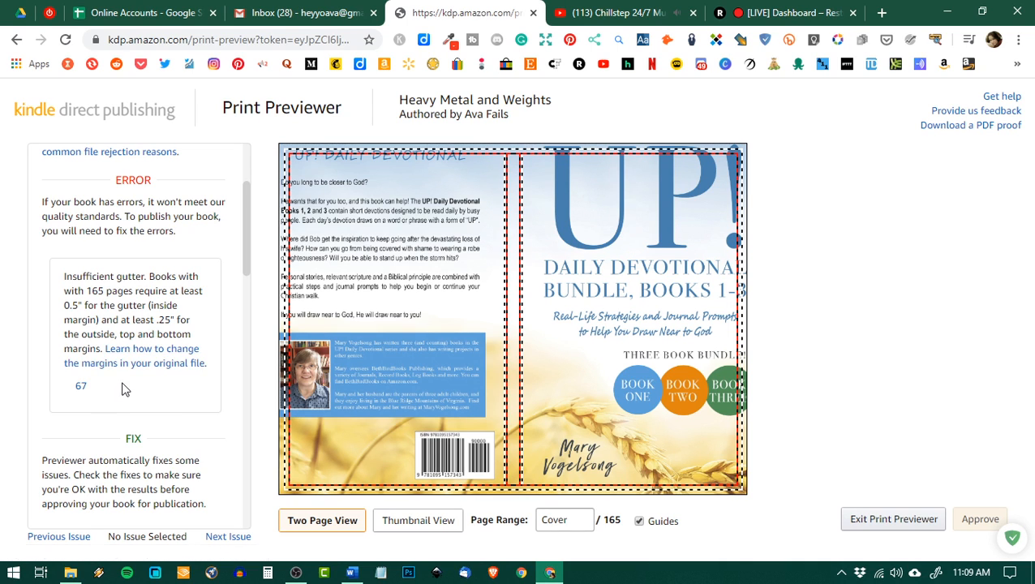
{"action": "scroll", "coordinate": [130, 381], "scroll_direction": "down", "scroll_amount": 2}
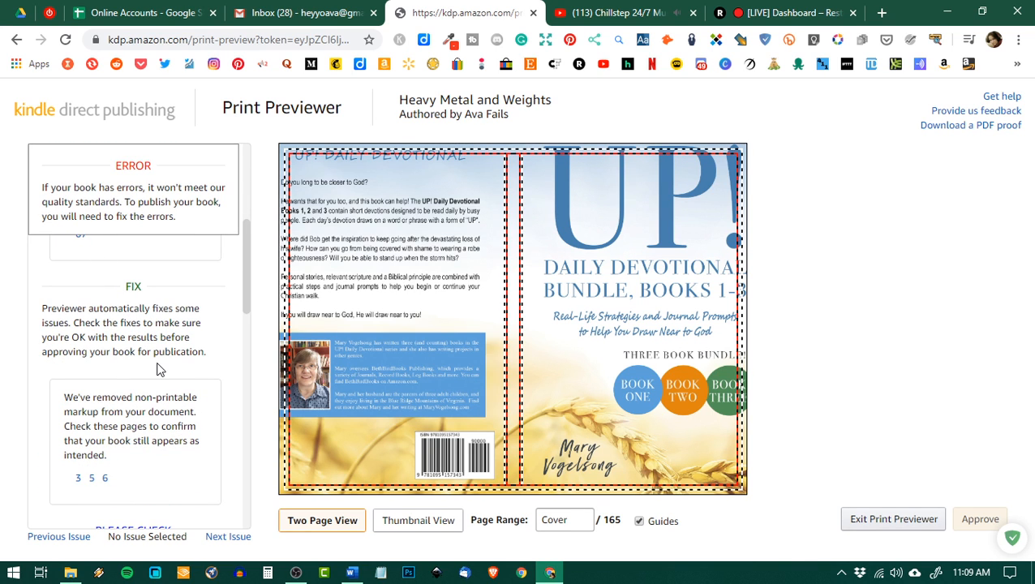
{"action": "scroll", "coordinate": [155, 426], "scroll_direction": "down", "scroll_amount": 4}
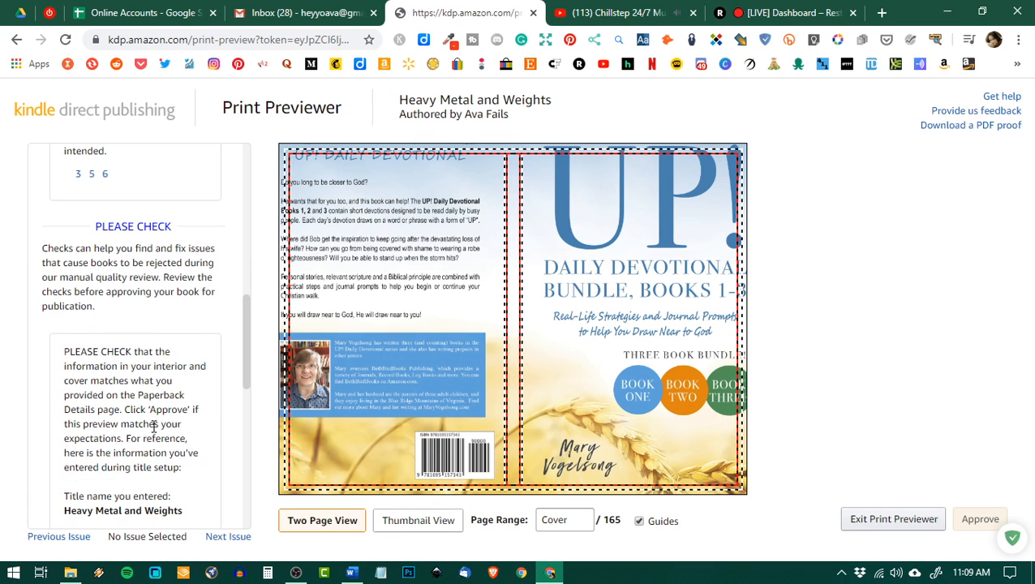
{"action": "scroll", "coordinate": [154, 426], "scroll_direction": "down", "scroll_amount": 10}
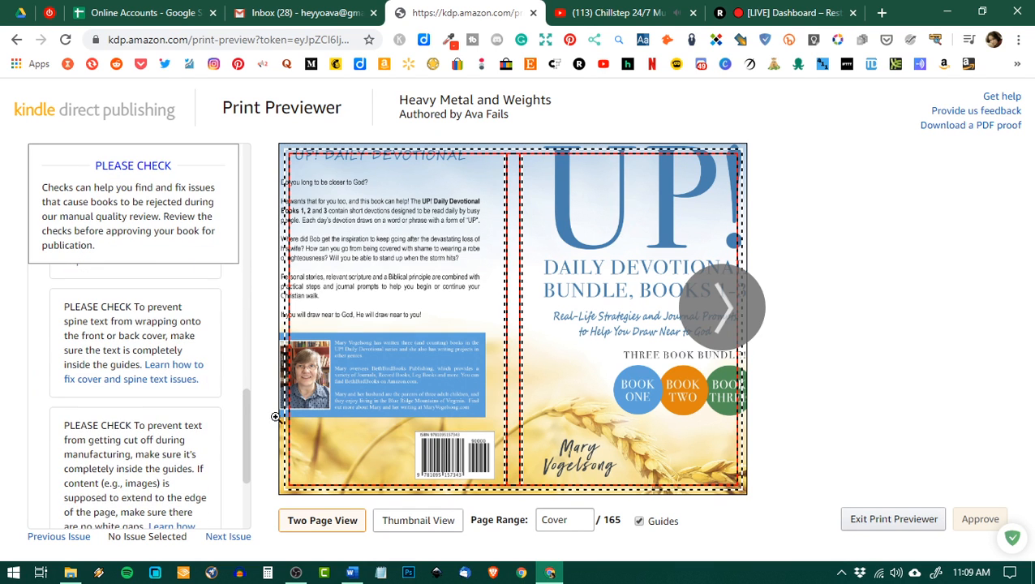
{"action": "scroll", "coordinate": [88, 244], "scroll_direction": "up", "scroll_amount": 5}
{"action": "scroll", "coordinate": [130, 381], "scroll_direction": "up", "scroll_amount": 4}
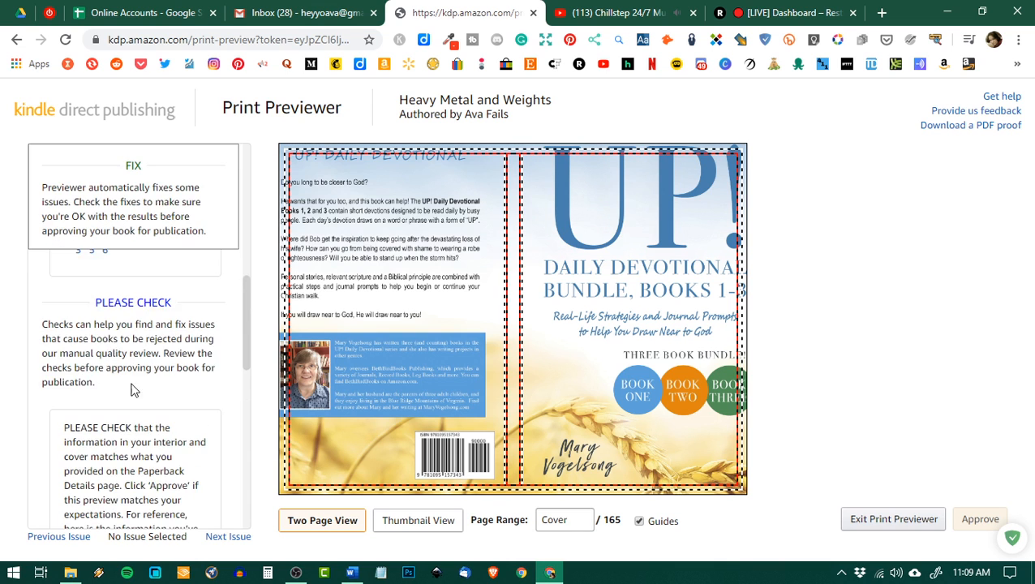
{"action": "scroll", "coordinate": [114, 321], "scroll_direction": "up", "scroll_amount": 4}
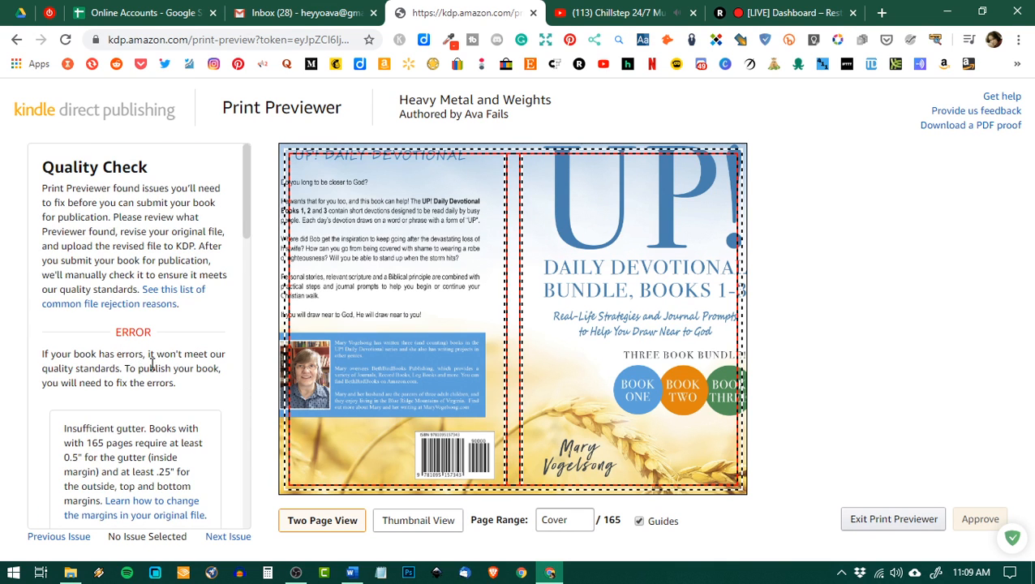
{"action": "scroll", "coordinate": [150, 366], "scroll_direction": "down", "scroll_amount": 4}
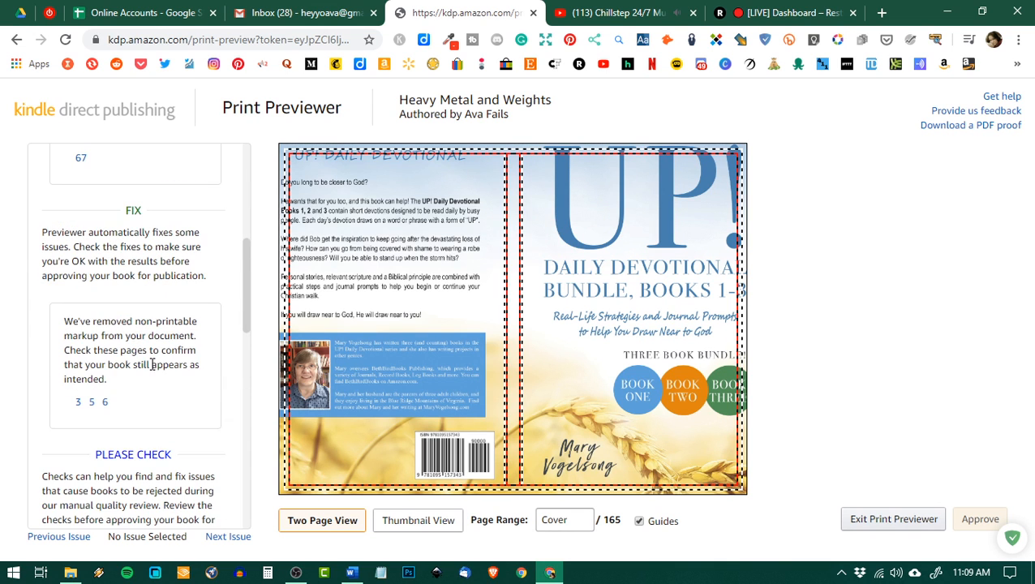
- Display the book as page thumbnails and skim the spreads' layout, with the gutter error listed in the Quality Check report
{"action": "left_click", "coordinate": [423, 520]}
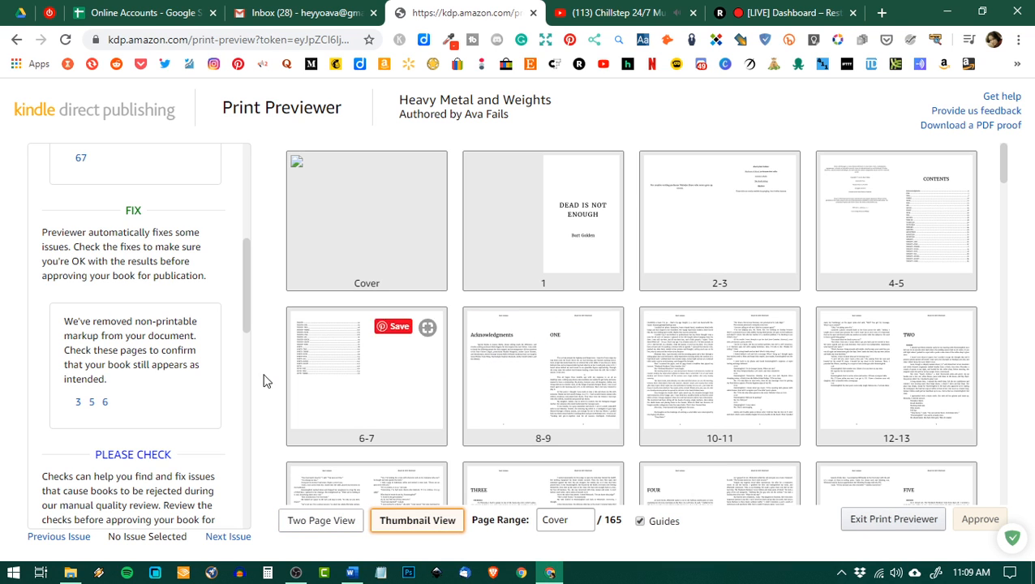
{"action": "scroll", "coordinate": [157, 403], "scroll_direction": "up", "scroll_amount": 1}
{"action": "scroll", "coordinate": [157, 403], "scroll_direction": "up", "scroll_amount": 3}
{"action": "scroll", "coordinate": [157, 408], "scroll_direction": "down", "scroll_amount": 1}
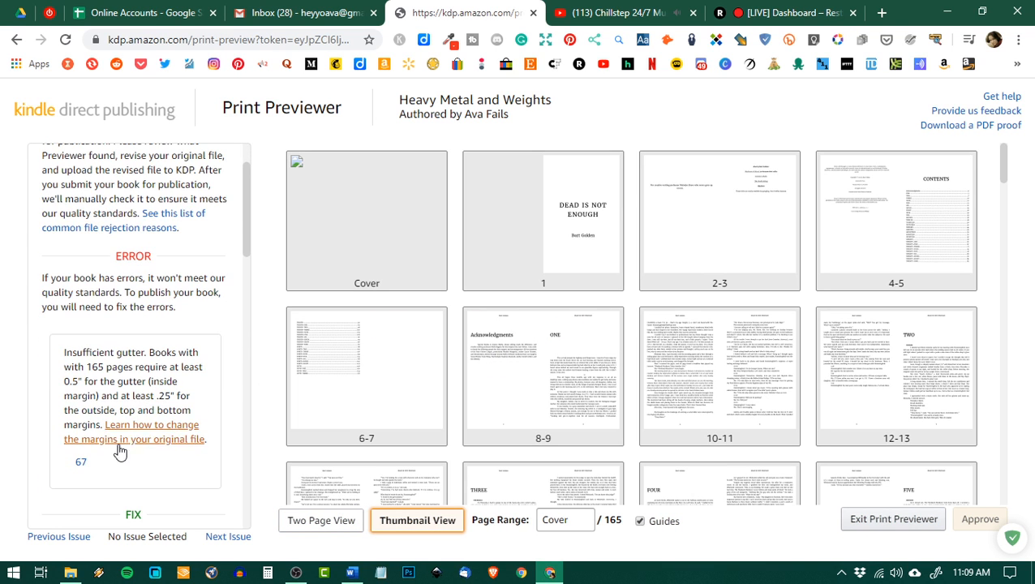
{"action": "scroll", "coordinate": [694, 405], "scroll_direction": "down", "scroll_amount": 10}
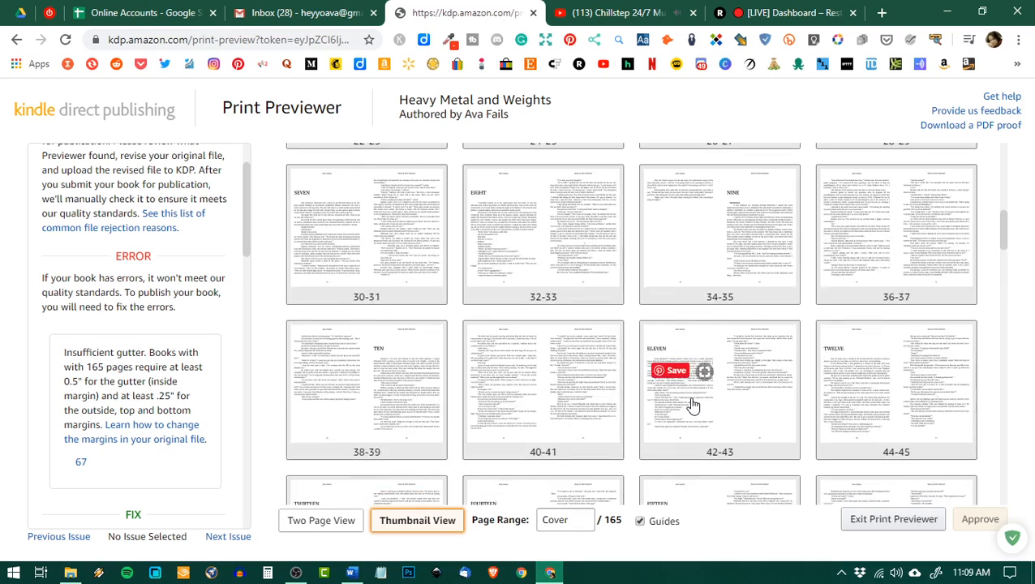
{"action": "scroll", "coordinate": [693, 405], "scroll_direction": "down", "scroll_amount": 15}
{"action": "scroll", "coordinate": [694, 406], "scroll_direction": "down", "scroll_amount": 5}
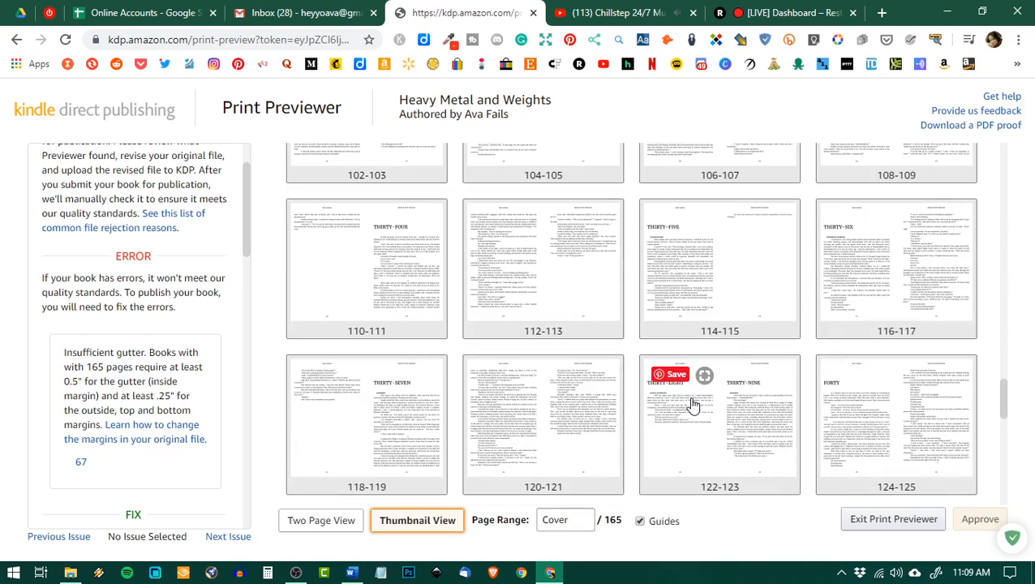
{"action": "scroll", "coordinate": [694, 405], "scroll_direction": "down", "scroll_amount": 2}
- Open the 66-67 spread from the thumbnails and select its insufficient gutter error marker
{"action": "scroll", "coordinate": [694, 406], "scroll_direction": "up", "scroll_amount": 8}
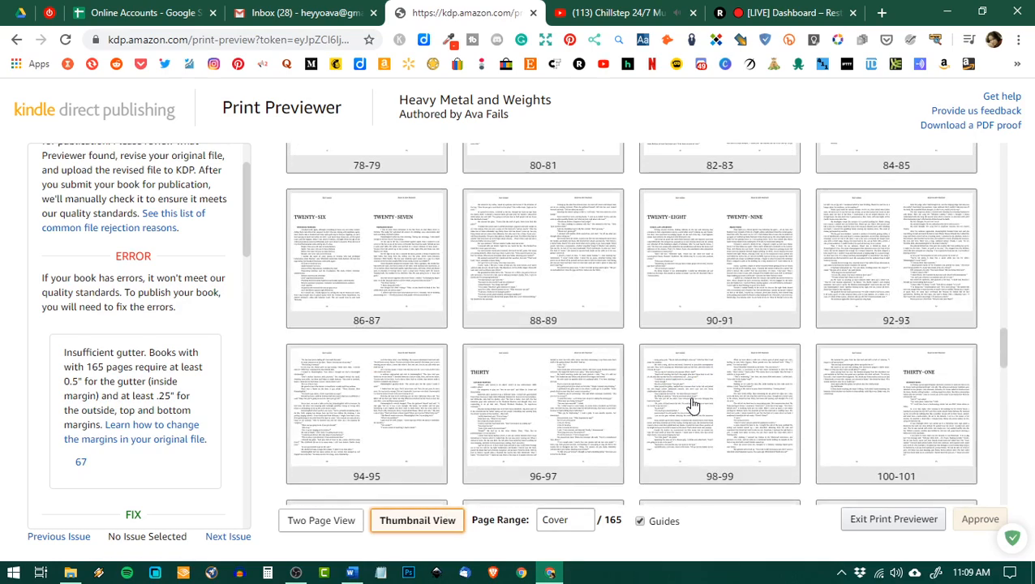
{"action": "scroll", "coordinate": [694, 406], "scroll_direction": "up", "scroll_amount": 5}
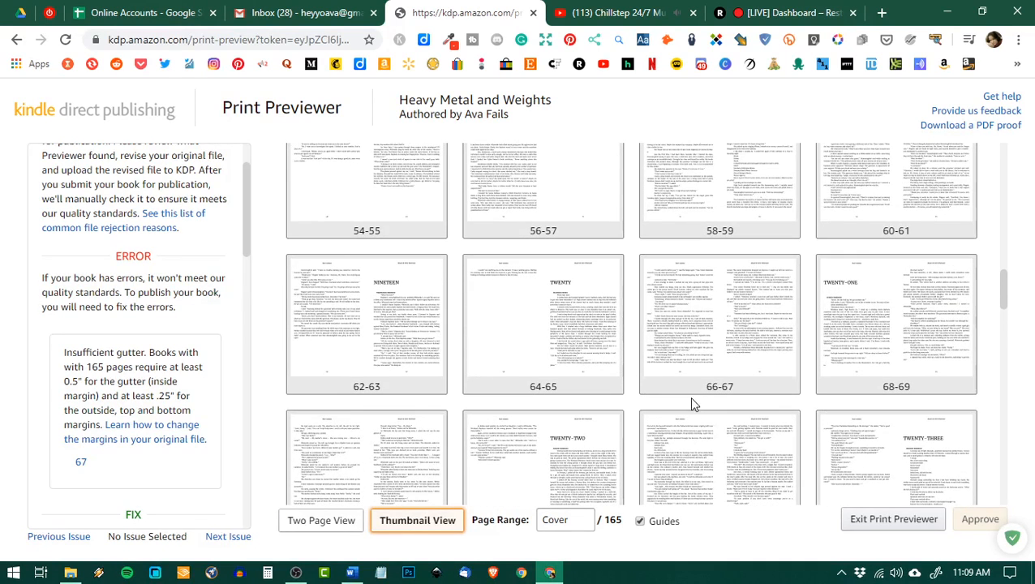
{"action": "left_click", "coordinate": [722, 362]}
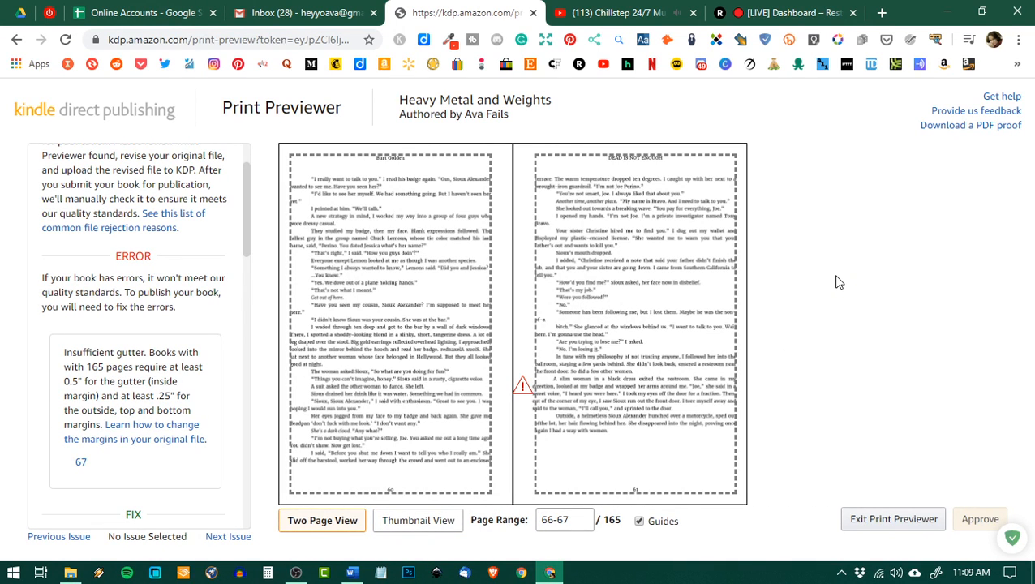
{"action": "left_click", "coordinate": [526, 396]}
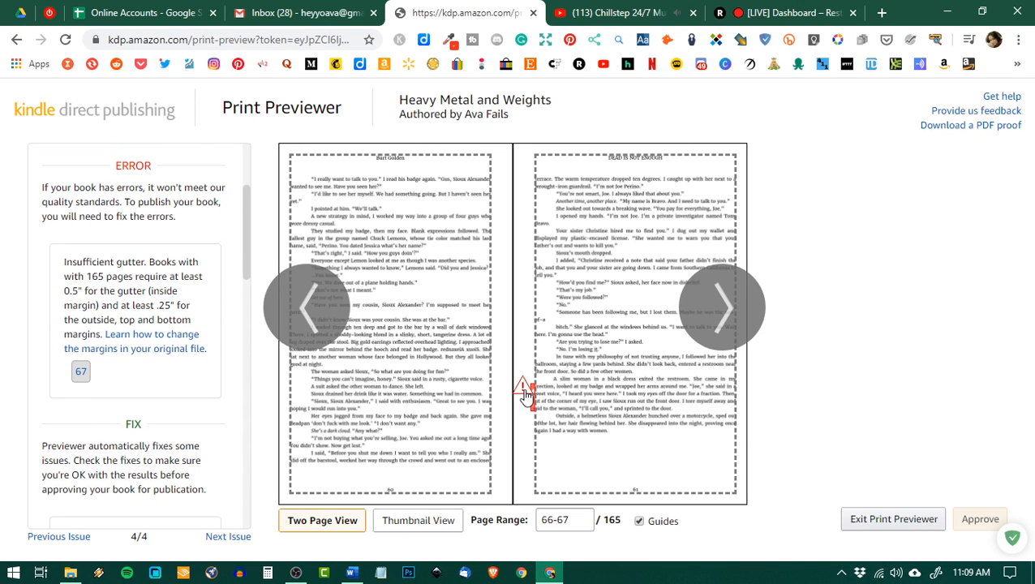
{"action": "mouse_move", "coordinate": [536, 452]}
- Switch to the manuscript in Word, go to numbered page 67 in chapter TWENTY-TWO, and examine its text down to the footer
{"action": "left_click", "coordinate": [351, 573]}
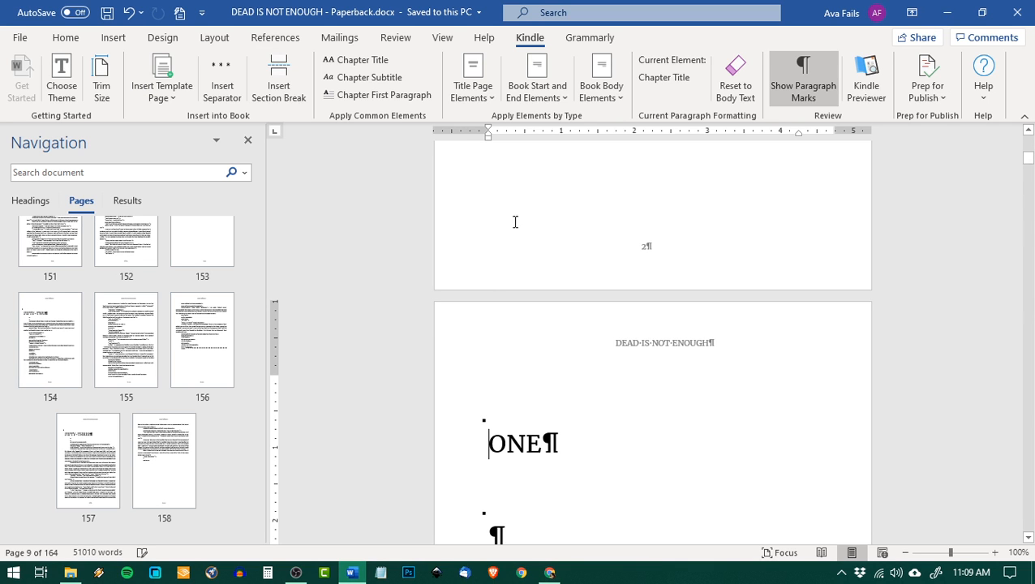
{"action": "scroll", "coordinate": [151, 370], "scroll_direction": "up", "scroll_amount": 15}
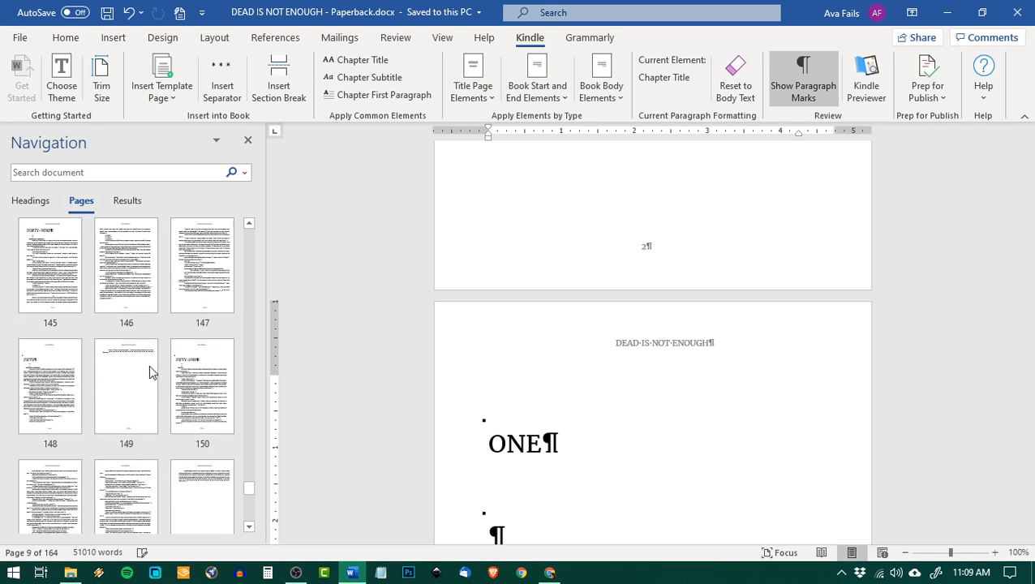
{"action": "scroll", "coordinate": [150, 372], "scroll_direction": "up", "scroll_amount": 15}
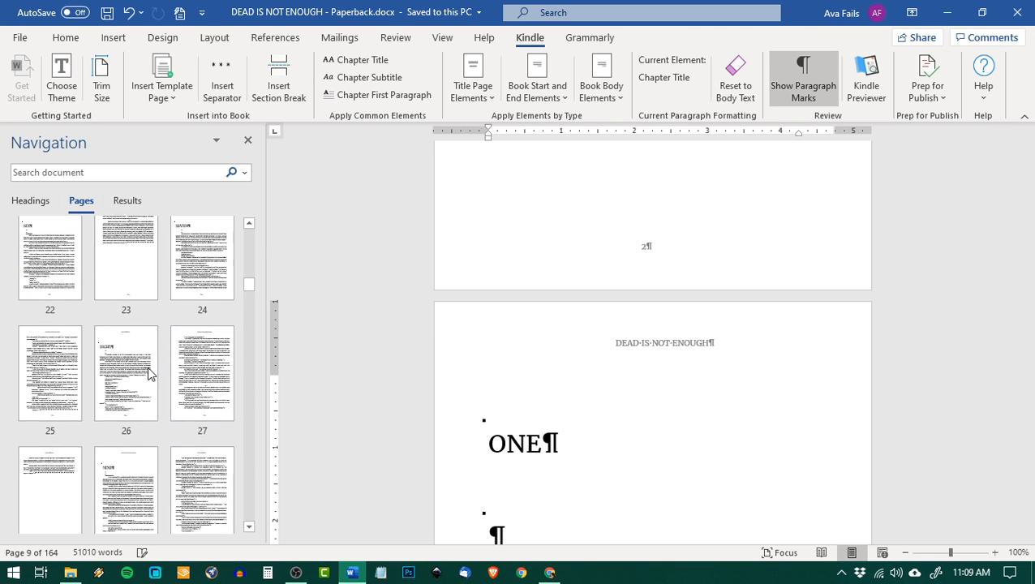
{"action": "scroll", "coordinate": [148, 372], "scroll_direction": "down", "scroll_amount": 8}
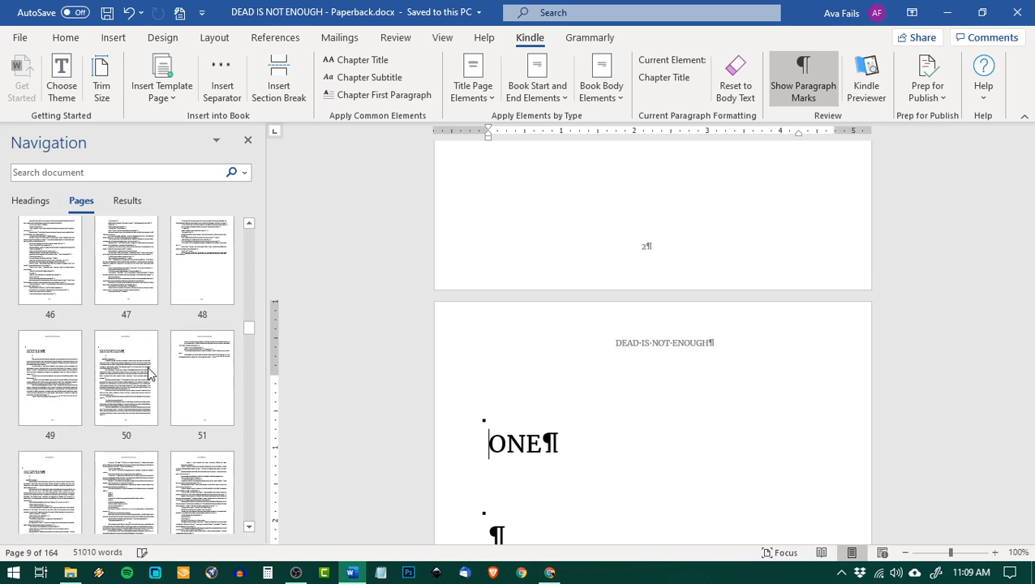
{"action": "scroll", "coordinate": [148, 373], "scroll_direction": "down", "scroll_amount": 3}
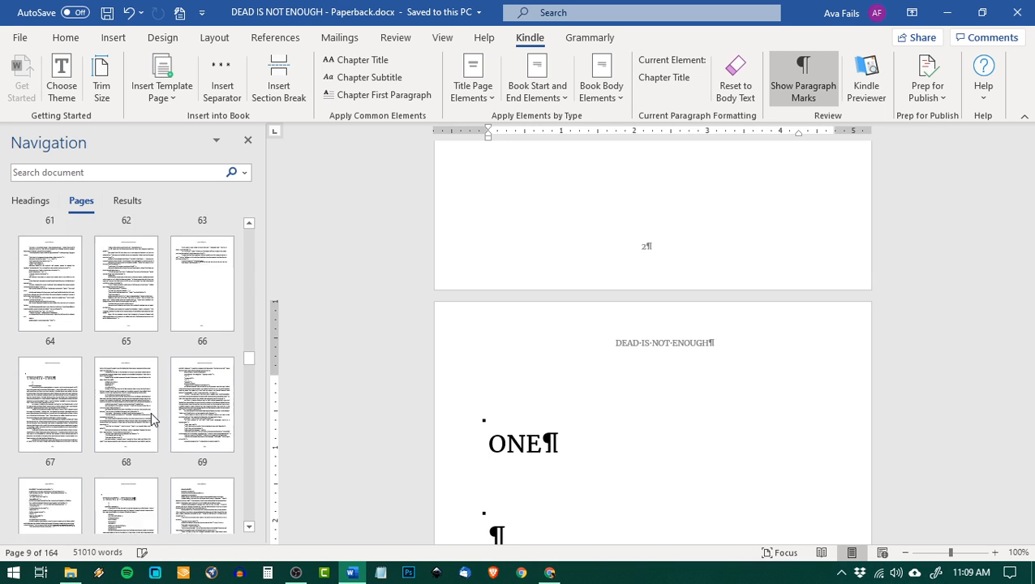
{"action": "left_click", "coordinate": [54, 375]}
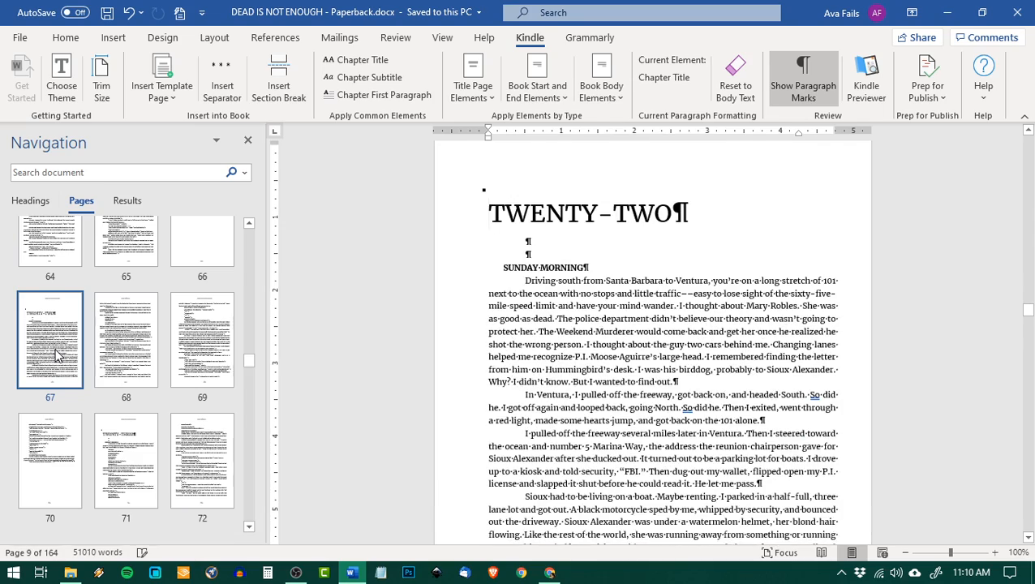
{"action": "scroll", "coordinate": [694, 386], "scroll_direction": "down", "scroll_amount": 5}
{"action": "scroll", "coordinate": [694, 385], "scroll_direction": "down", "scroll_amount": 2}
{"action": "scroll", "coordinate": [683, 386], "scroll_direction": "up", "scroll_amount": 2}
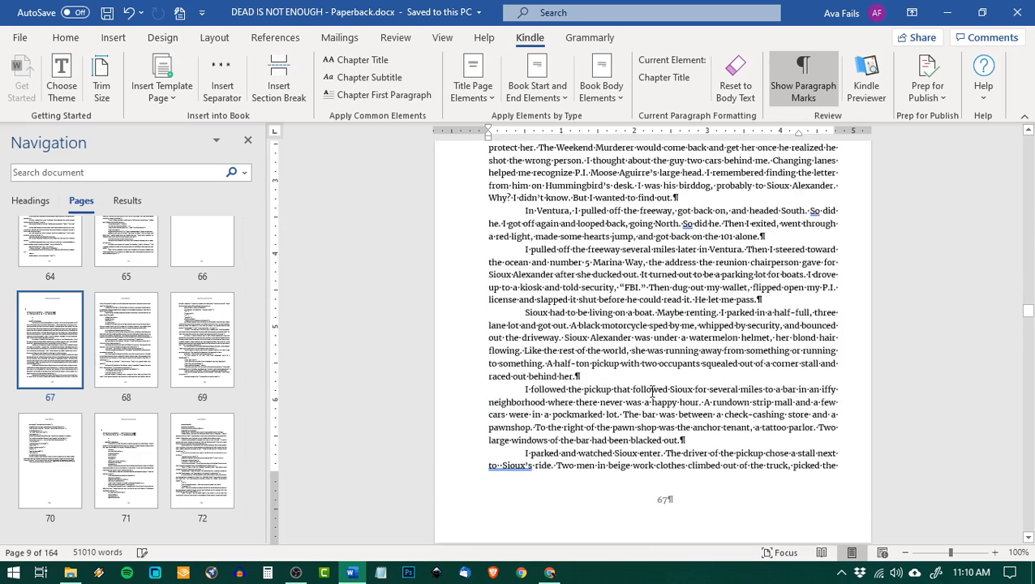
- Compare the flagged spread in Print Previewer with the text of numbered page 67 in Word
{"action": "left_click", "coordinate": [549, 573]}
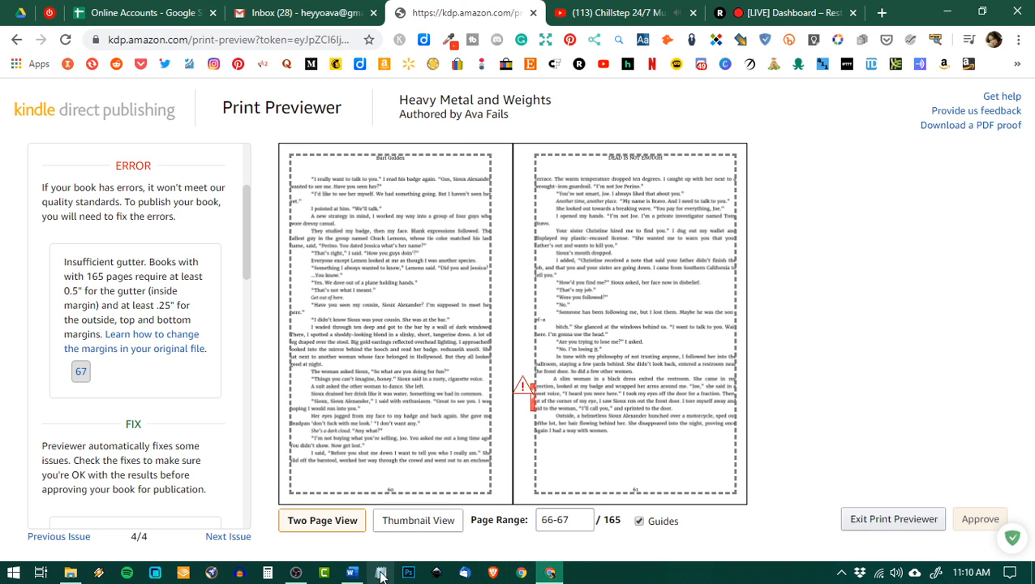
{"action": "left_click", "coordinate": [356, 574]}
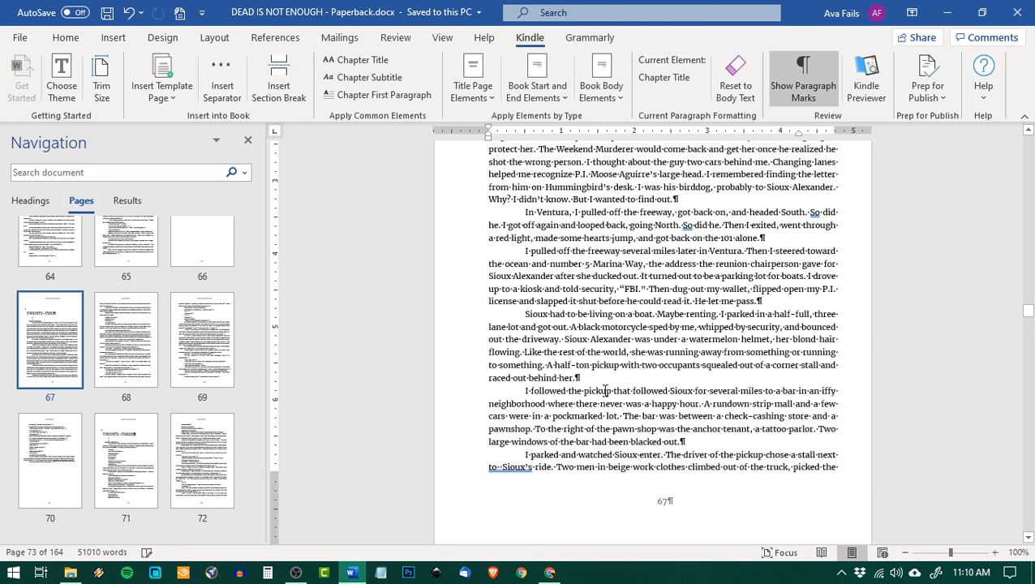
{"action": "scroll", "coordinate": [625, 410], "scroll_direction": "up", "scroll_amount": 3}
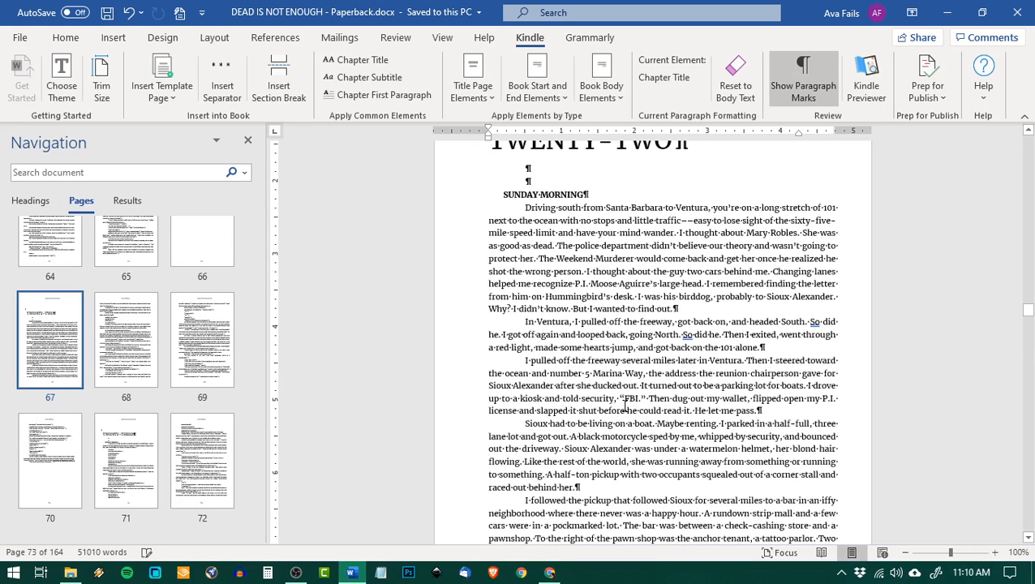
{"action": "scroll", "coordinate": [625, 410], "scroll_direction": "down", "scroll_amount": 3}
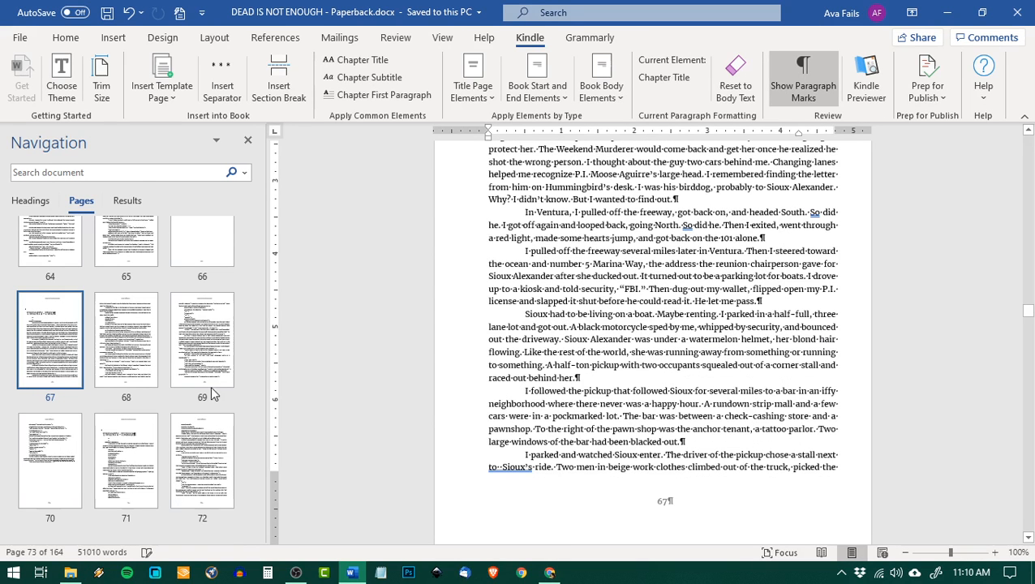
- Return to Print Previewer, check the flagged passage on spread 66-67, and display the thumbnails to identify its chapter
{"action": "left_click", "coordinate": [549, 573]}
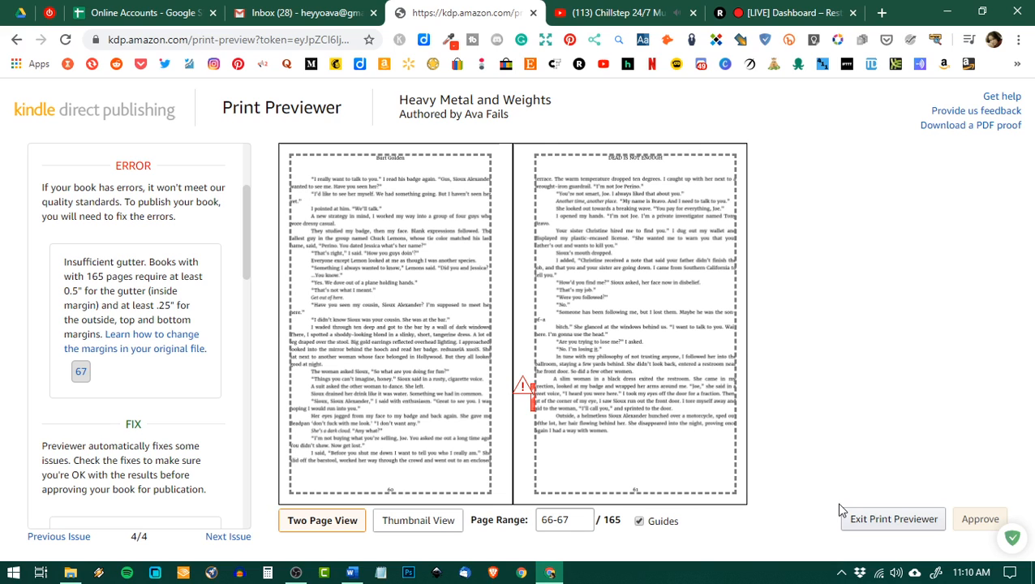
{"action": "mouse_move", "coordinate": [585, 405]}
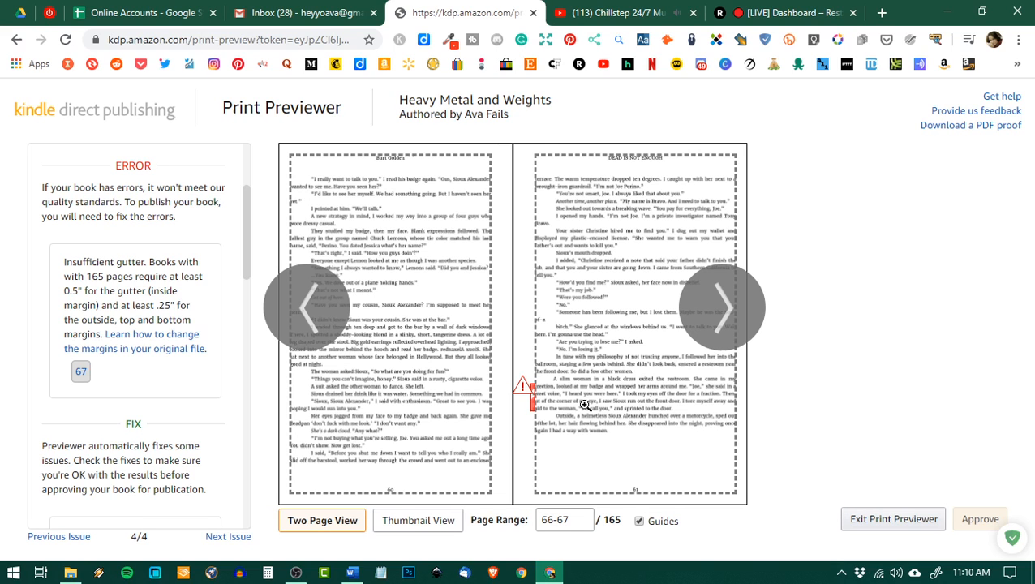
{"action": "left_click", "coordinate": [418, 520]}
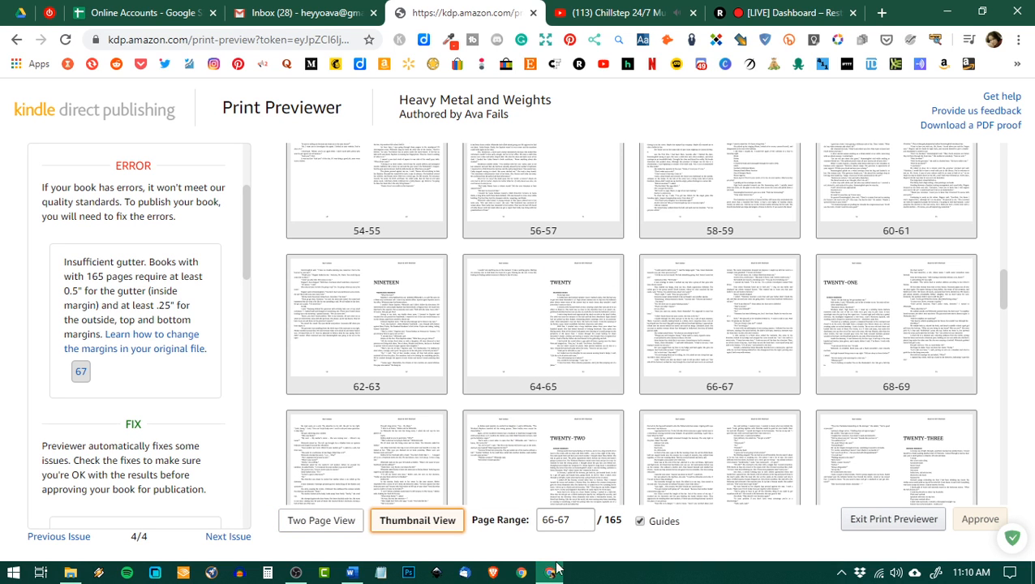
- Switch to Word, go to the start of chapter TWENTY on page 59, and follow it to its closing paragraphs on page 61
{"action": "left_click", "coordinate": [353, 573]}
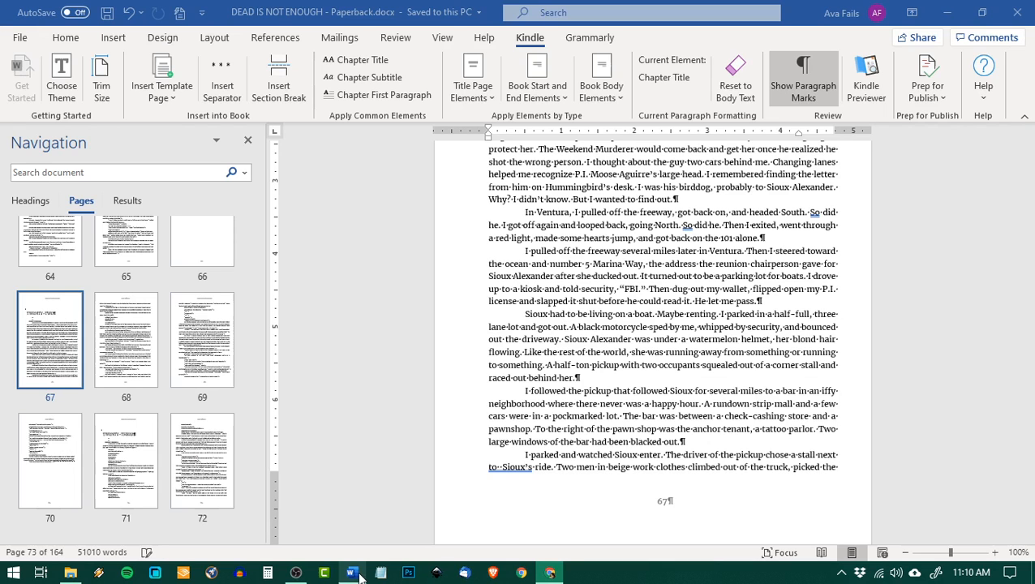
{"action": "scroll", "coordinate": [134, 386], "scroll_direction": "up", "scroll_amount": 3}
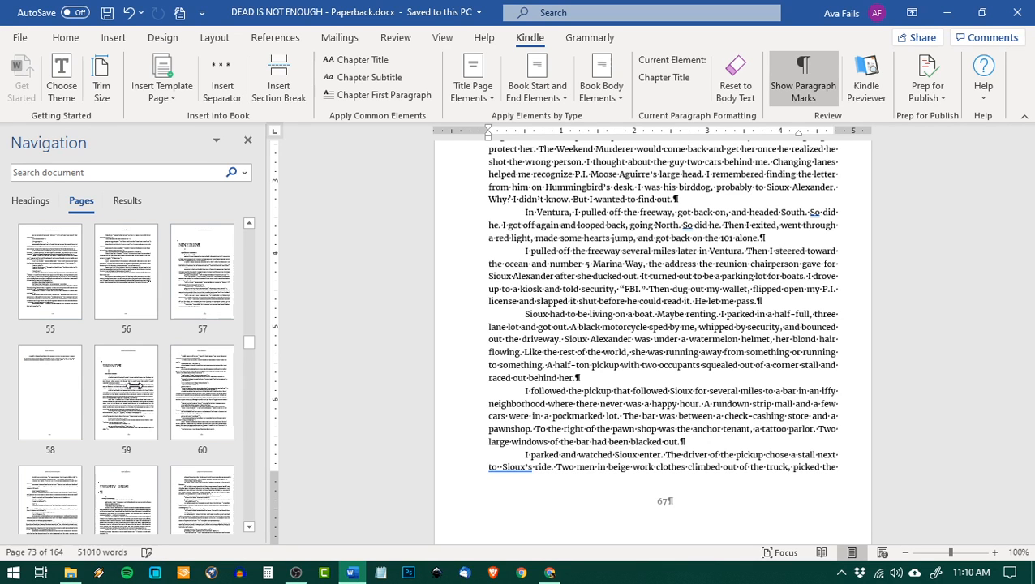
{"action": "left_click", "coordinate": [131, 396]}
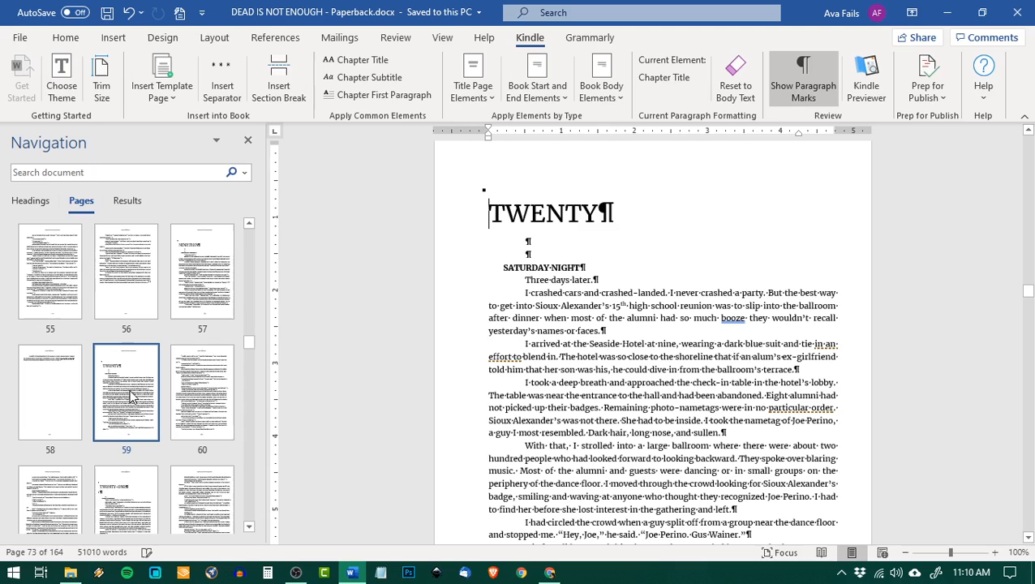
{"action": "scroll", "coordinate": [647, 326], "scroll_direction": "down", "scroll_amount": 5}
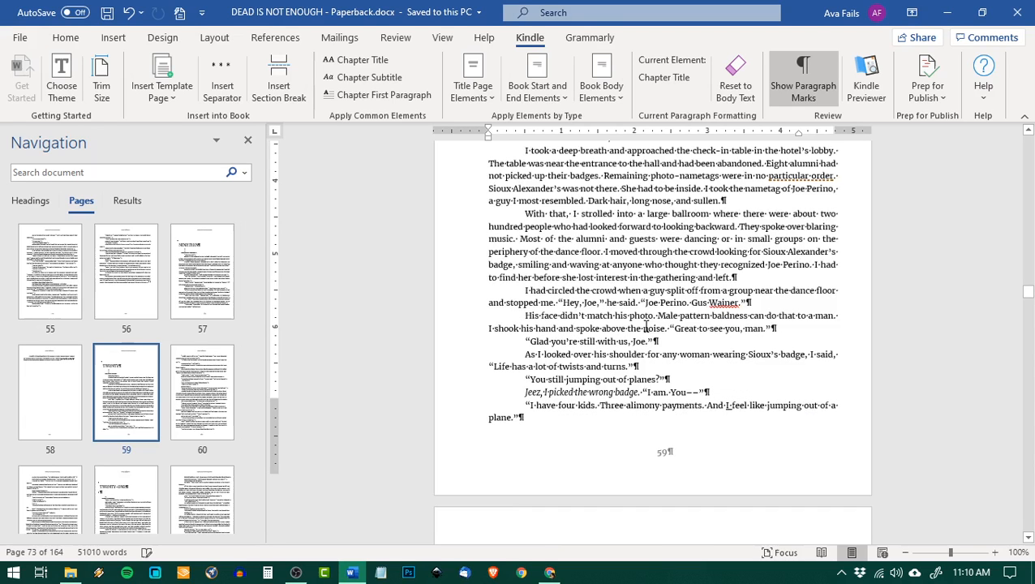
{"action": "scroll", "coordinate": [647, 326], "scroll_direction": "down", "scroll_amount": 15}
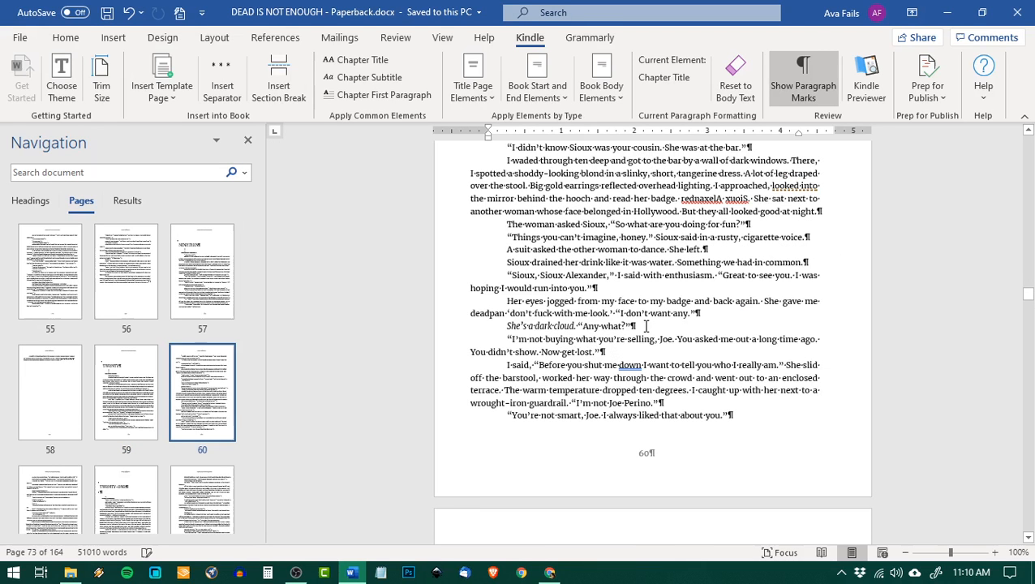
{"action": "scroll", "coordinate": [647, 326], "scroll_direction": "down", "scroll_amount": 15}
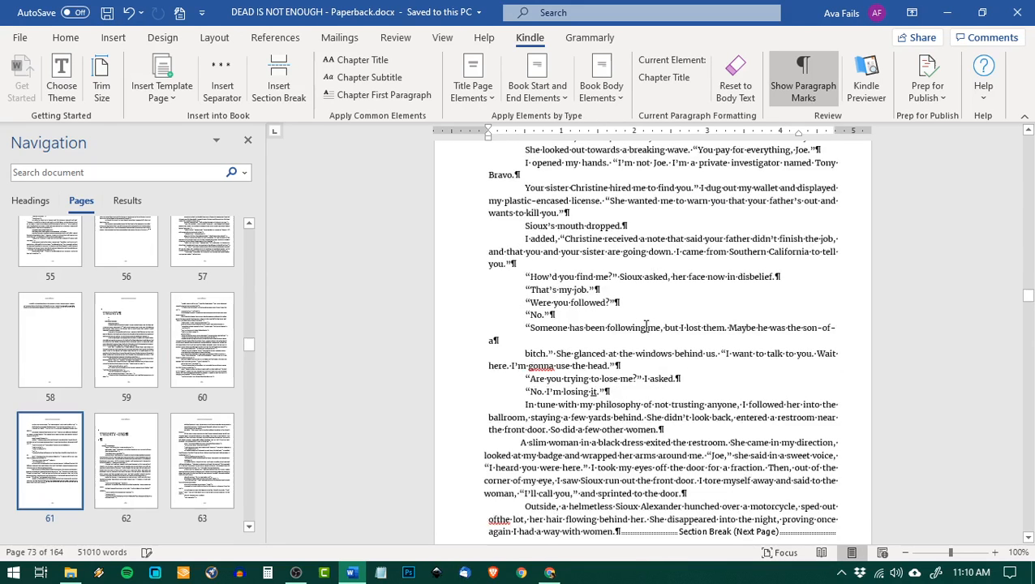
{"action": "scroll", "coordinate": [646, 326], "scroll_direction": "down", "scroll_amount": 3}
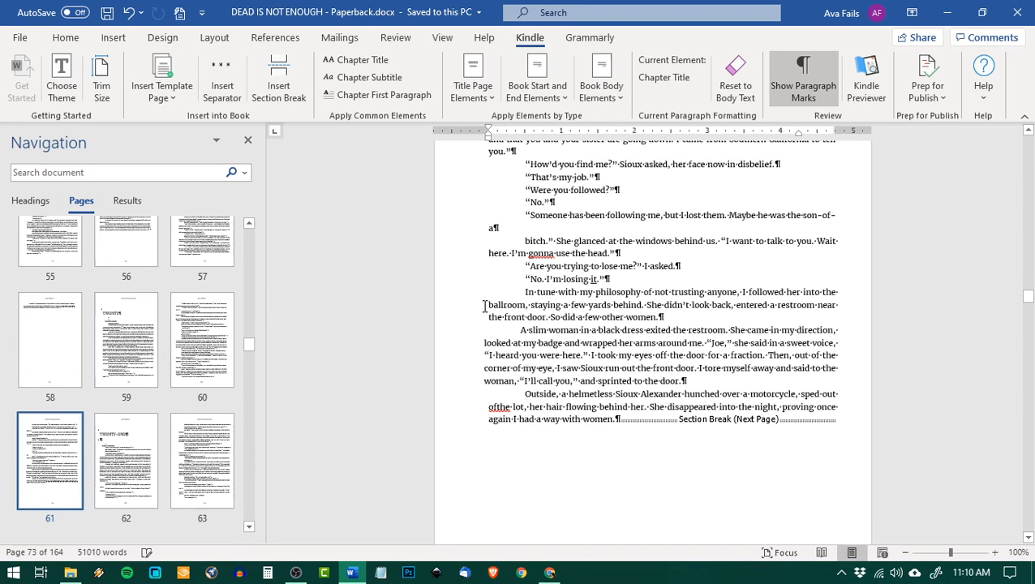
- On page 61 in Word, align the left indent of chapter TWENTY's last two paragraphs with the text margin, and save the document
{"action": "left_click", "coordinate": [497, 257]}
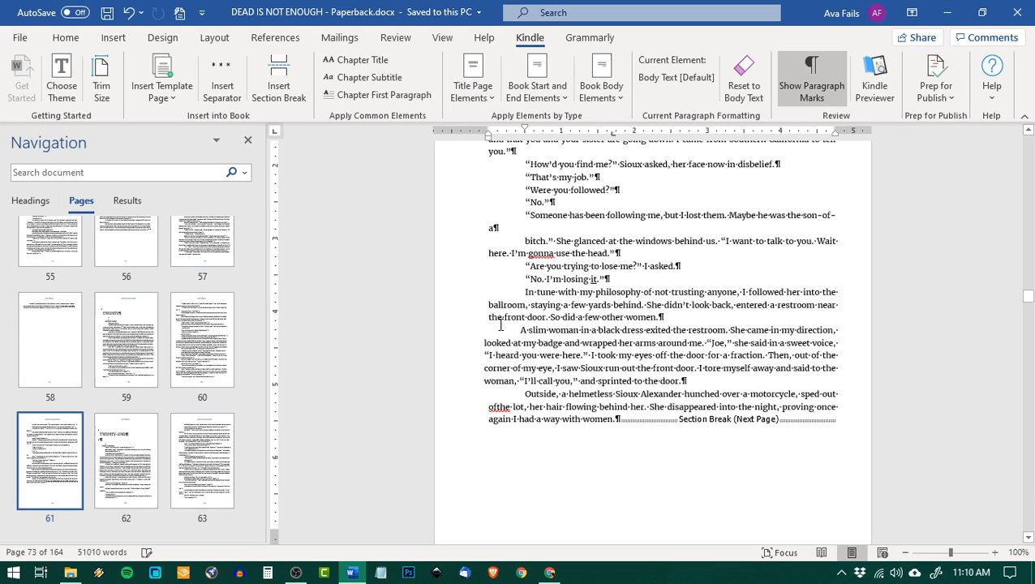
{"action": "left_click", "coordinate": [633, 380], "text": "shift"}
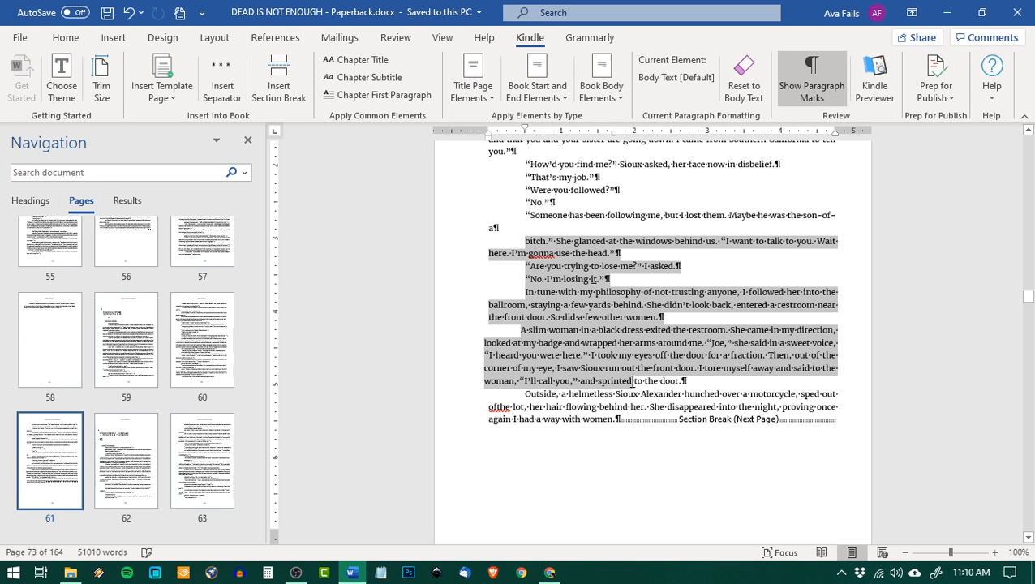
{"action": "left_click", "coordinate": [607, 342]}
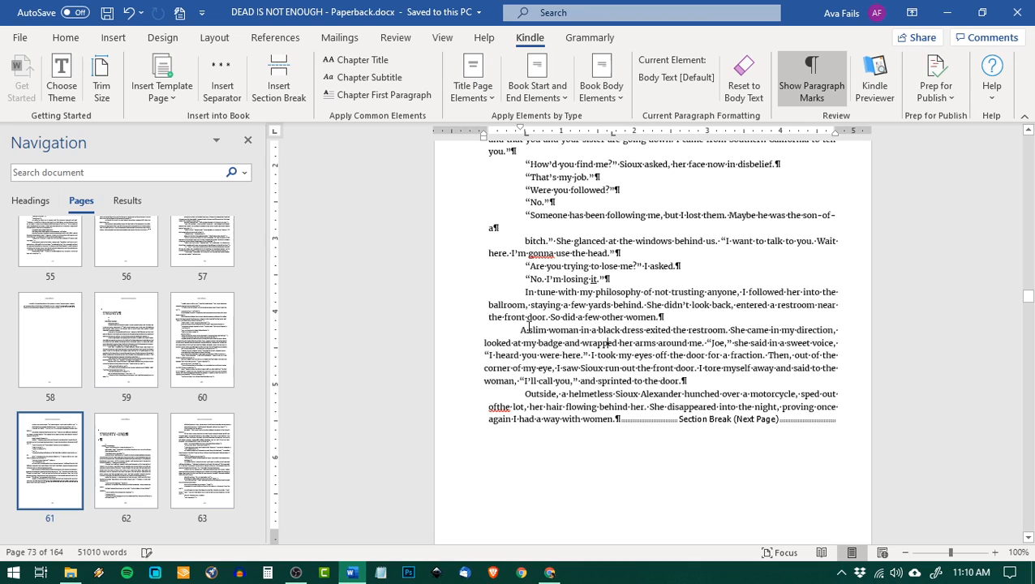
{"action": "left_click_drag", "start_coordinate": [528, 328], "coordinate": [690, 381]}
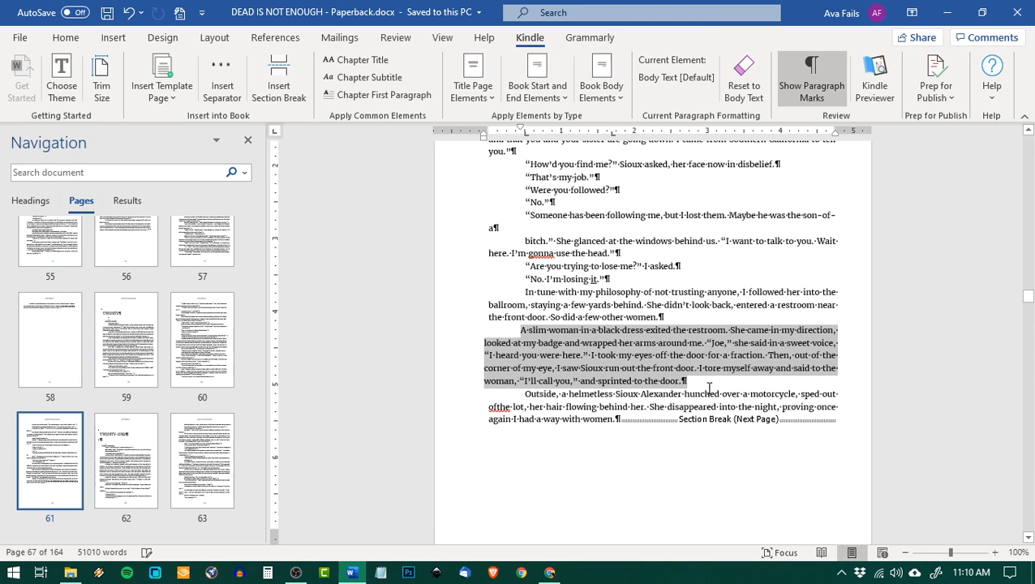
{"action": "left_click_drag", "start_coordinate": [709, 389], "coordinate": [615, 426]}
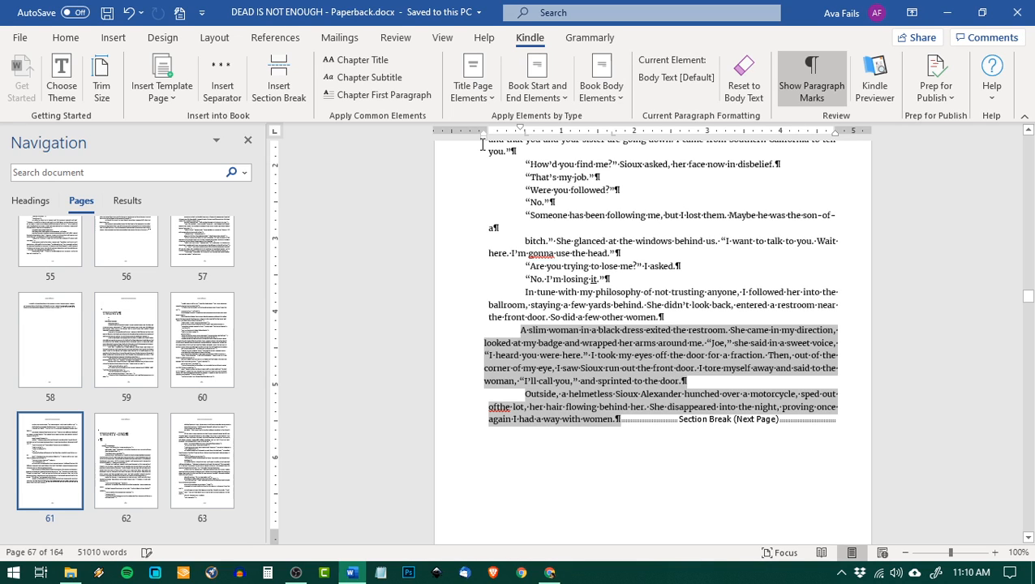
{"action": "left_click_drag", "start_coordinate": [484, 136], "coordinate": [487, 139]}
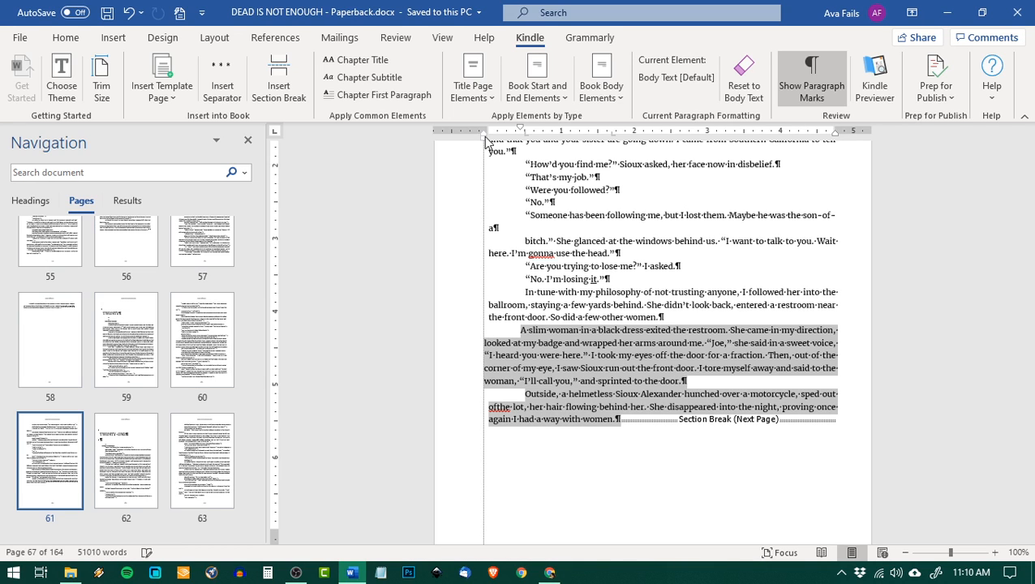
{"action": "key", "text": "ctrl+z"}
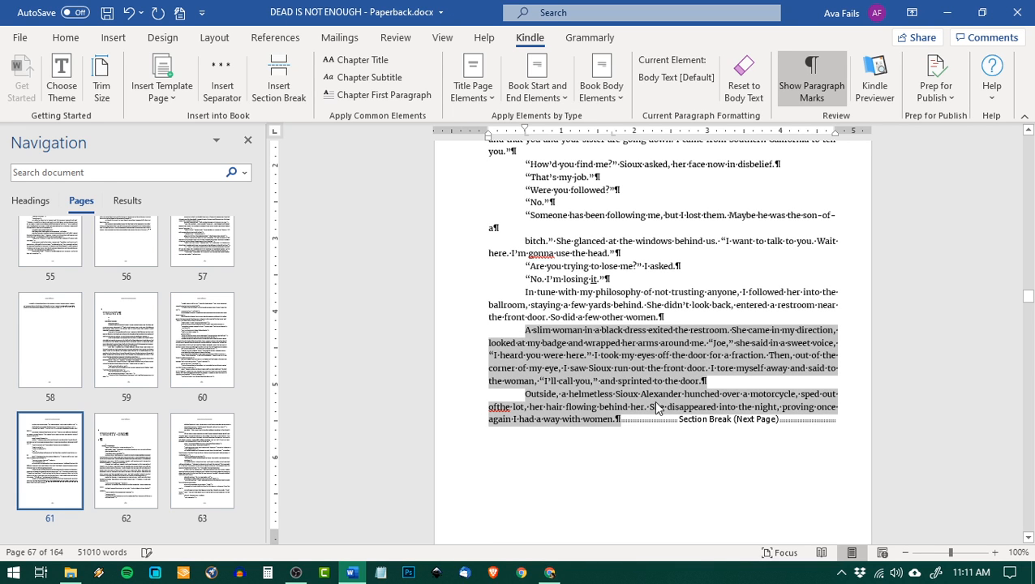
{"action": "left_click", "coordinate": [650, 367]}
{"action": "key", "text": "ctrl+s"}
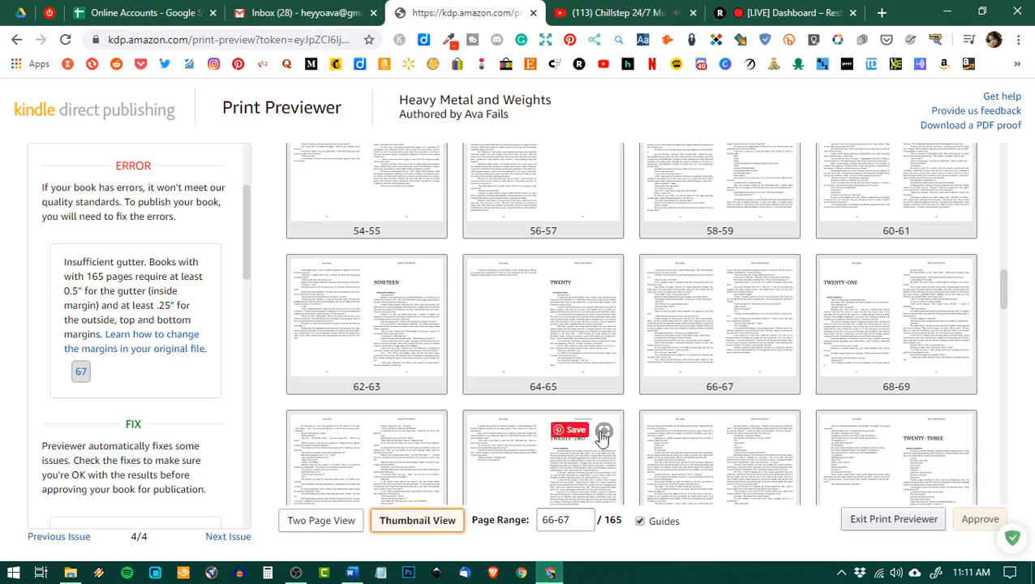
- Switch back to Print Previewer and read through the remaining FIX and PLEASE CHECK notes in the issue list
{"action": "left_click", "coordinate": [549, 572]}
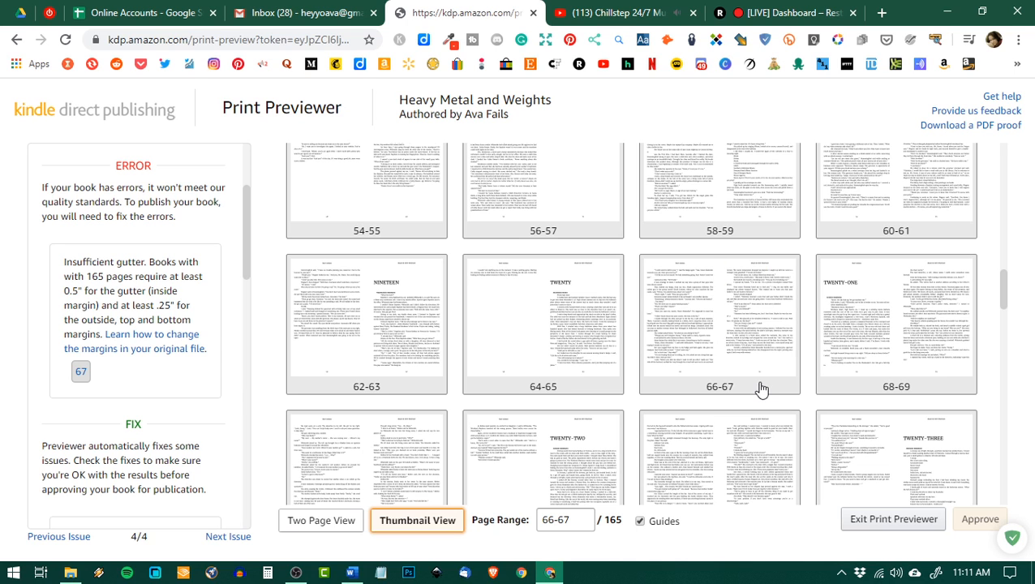
{"action": "scroll", "coordinate": [172, 387], "scroll_direction": "down", "scroll_amount": 6}
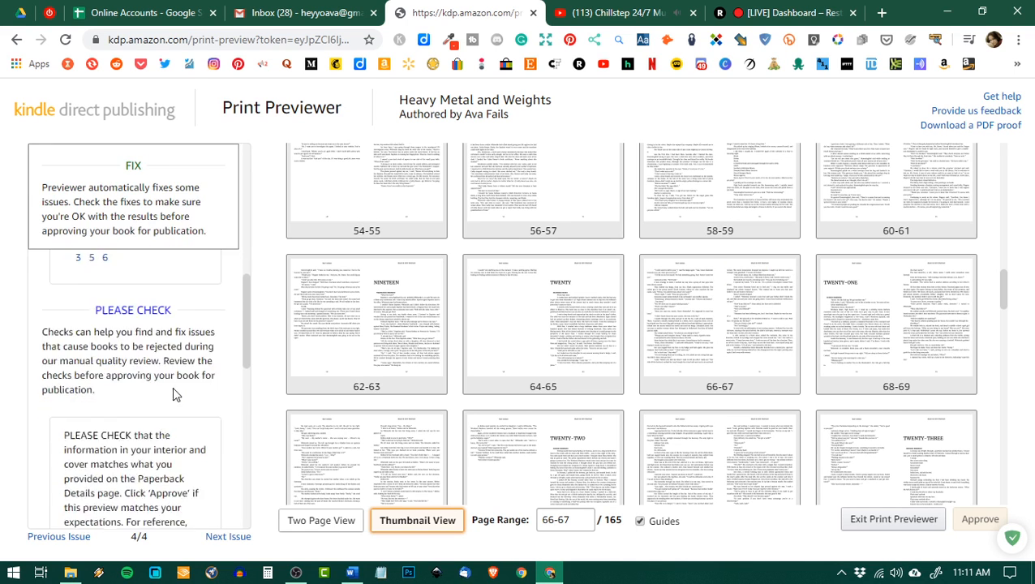
{"action": "scroll", "coordinate": [172, 387], "scroll_direction": "down", "scroll_amount": 5}
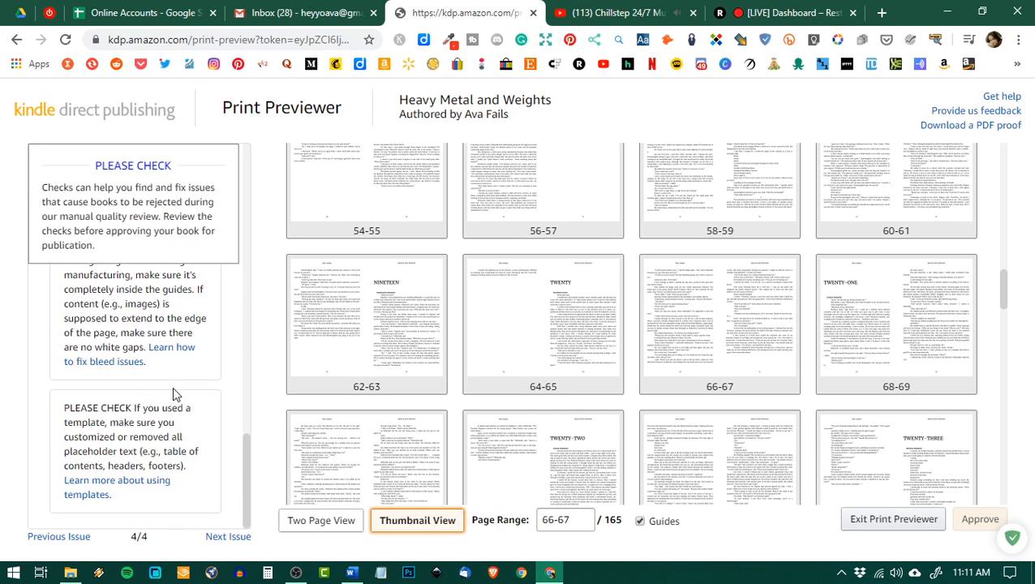
- Examine the layout of the page thumbnails from the cover through the spreads around chapters TWENTY to TWENTY-TWO
{"action": "scroll", "coordinate": [632, 352], "scroll_direction": "up", "scroll_amount": 15}
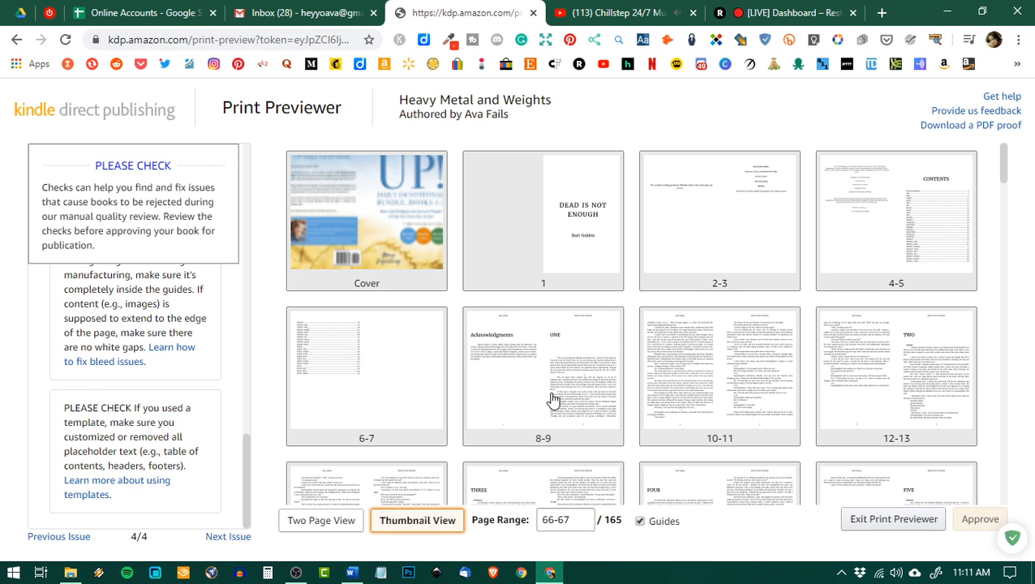
{"action": "scroll", "coordinate": [551, 399], "scroll_direction": "down", "scroll_amount": 1}
{"action": "scroll", "coordinate": [552, 399], "scroll_direction": "down", "scroll_amount": 3}
{"action": "scroll", "coordinate": [552, 399], "scroll_direction": "up", "scroll_amount": 4}
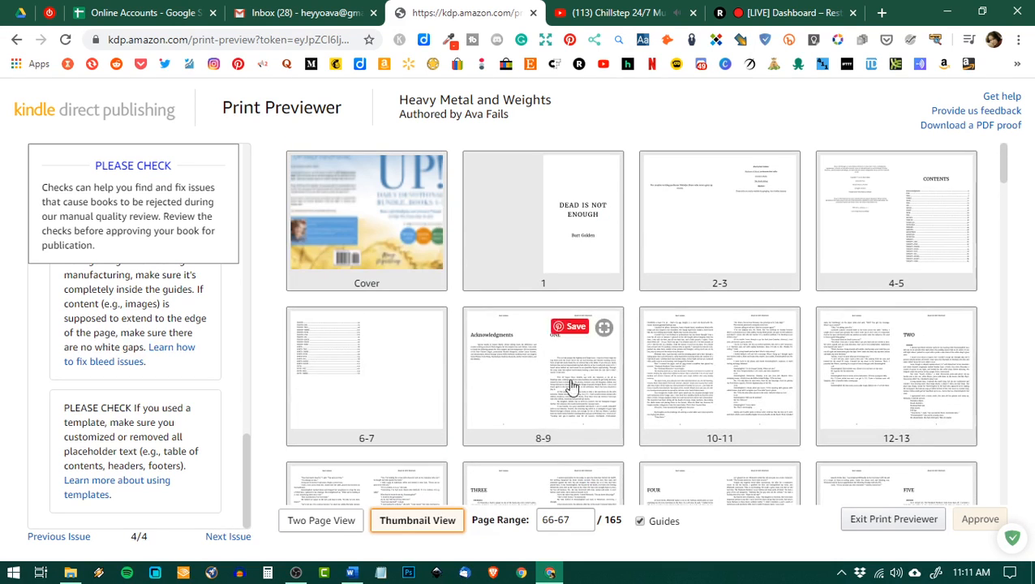
{"action": "scroll", "coordinate": [941, 384], "scroll_direction": "down", "scroll_amount": 2}
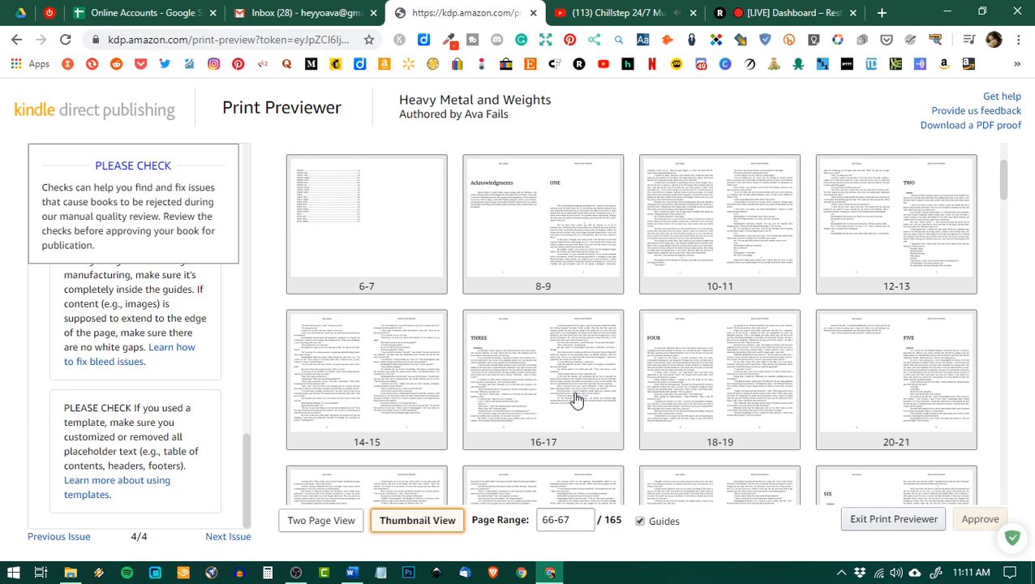
{"action": "scroll", "coordinate": [688, 395], "scroll_direction": "down", "scroll_amount": 4}
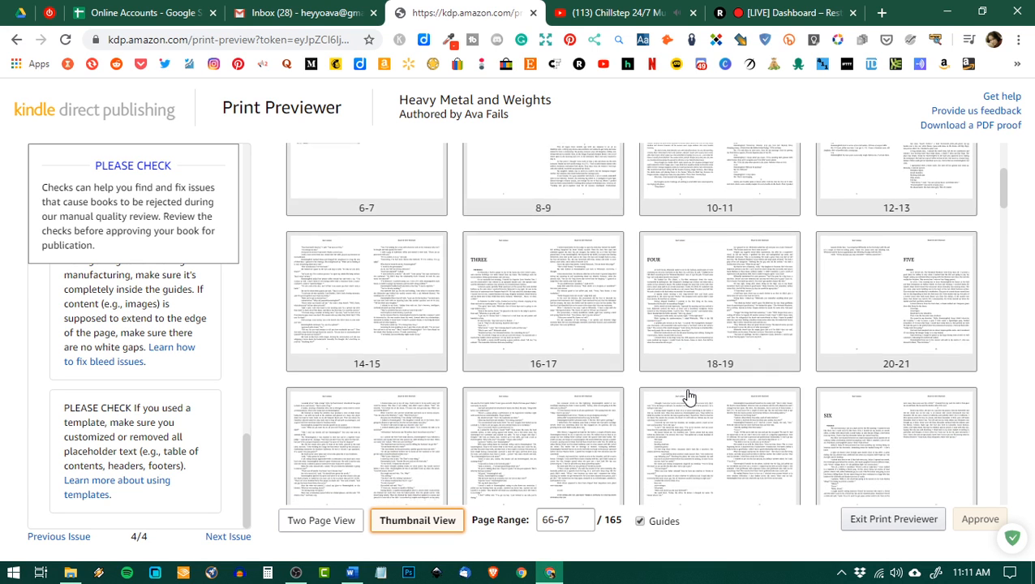
{"action": "scroll", "coordinate": [688, 396], "scroll_direction": "down", "scroll_amount": 1}
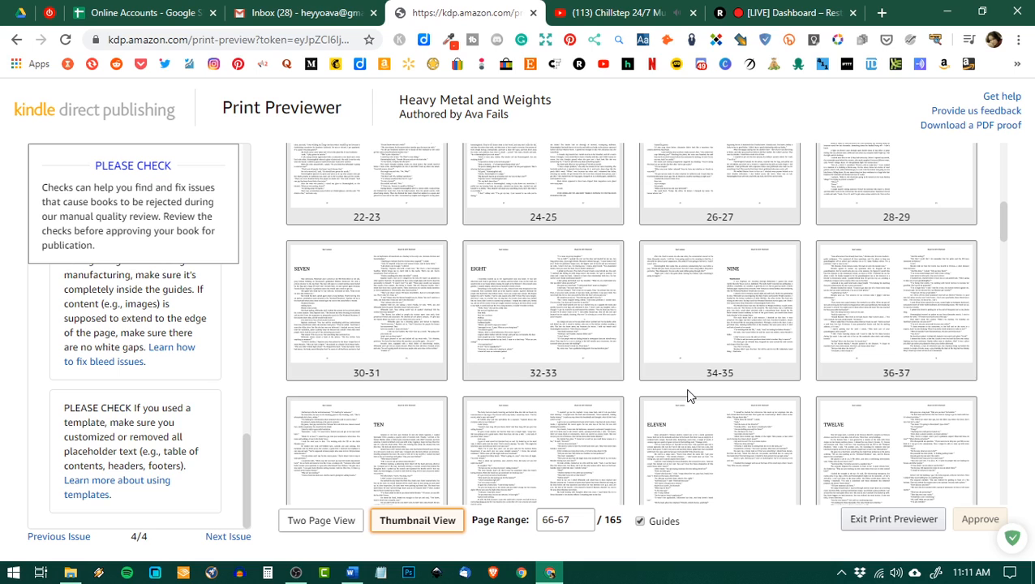
{"action": "scroll", "coordinate": [688, 395], "scroll_direction": "down", "scroll_amount": 2}
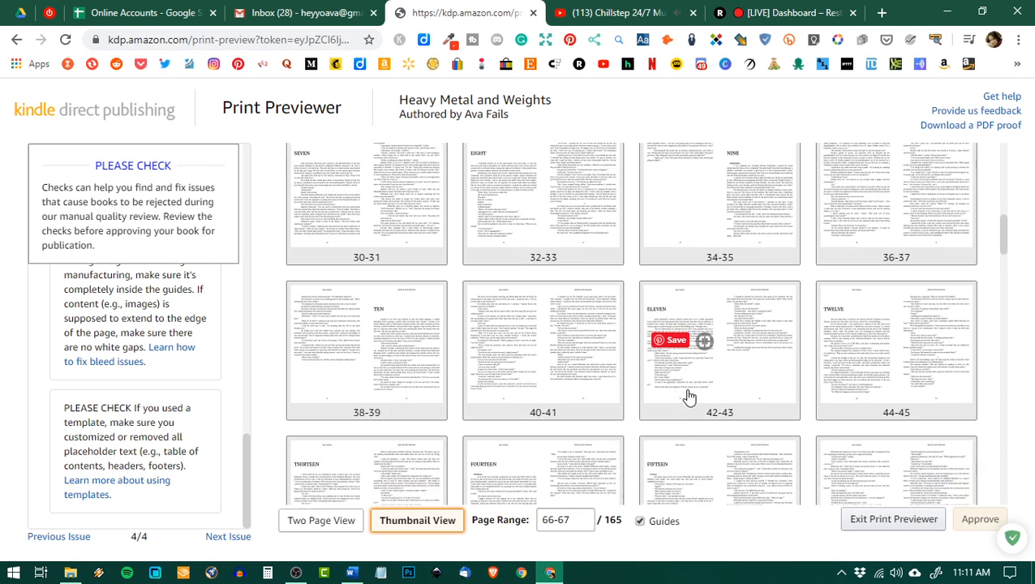
{"action": "scroll", "coordinate": [689, 397], "scroll_direction": "down", "scroll_amount": 2}
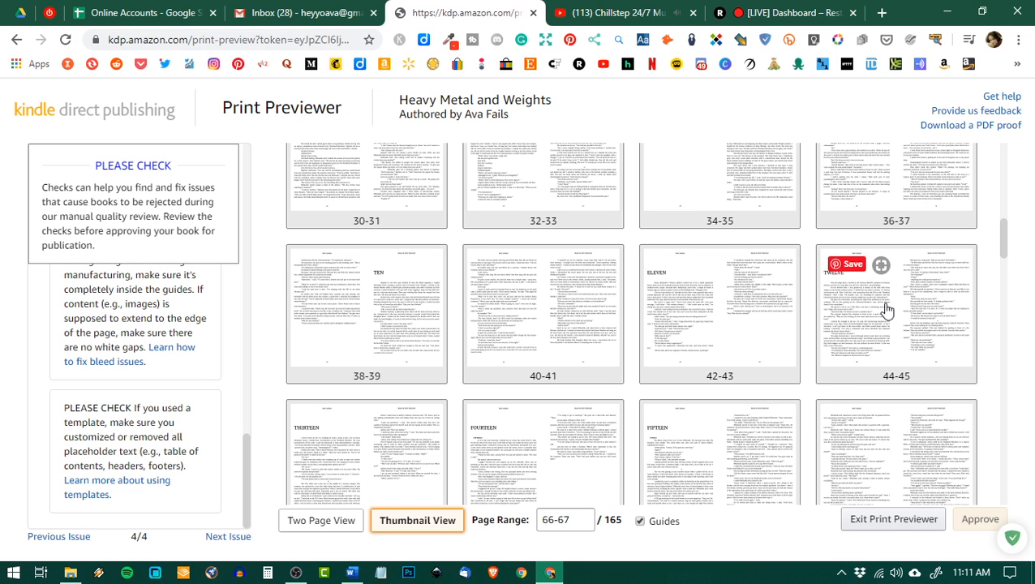
{"action": "scroll", "coordinate": [681, 340], "scroll_direction": "down", "scroll_amount": 2}
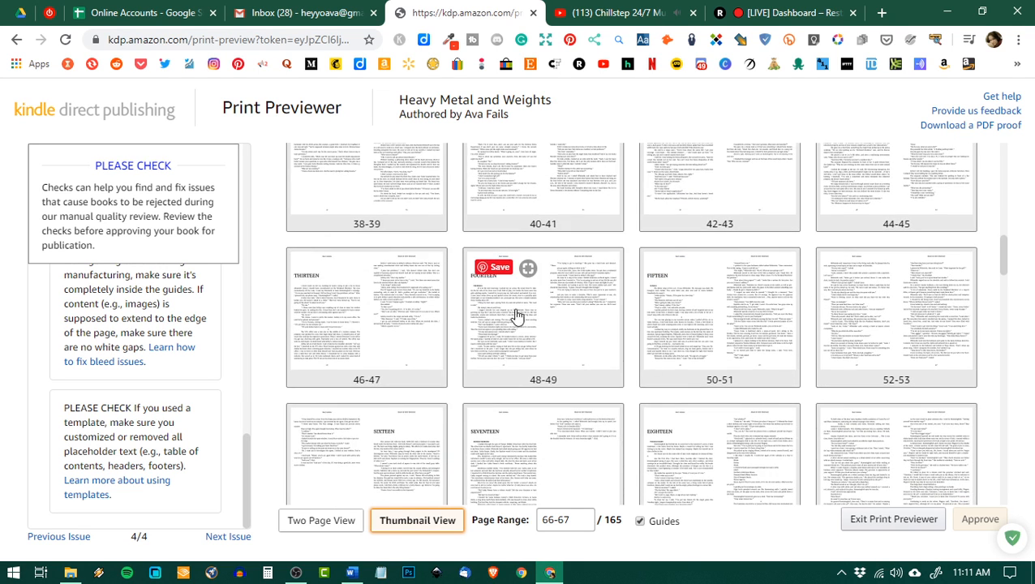
{"action": "scroll", "coordinate": [517, 316], "scroll_direction": "down", "scroll_amount": 2}
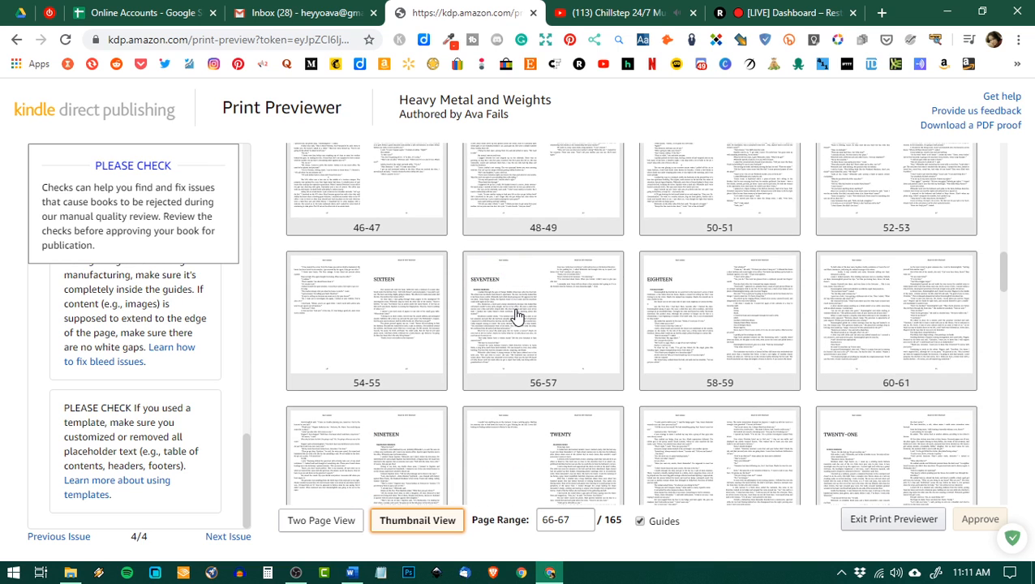
{"action": "scroll", "coordinate": [517, 316], "scroll_direction": "down", "scroll_amount": 2}
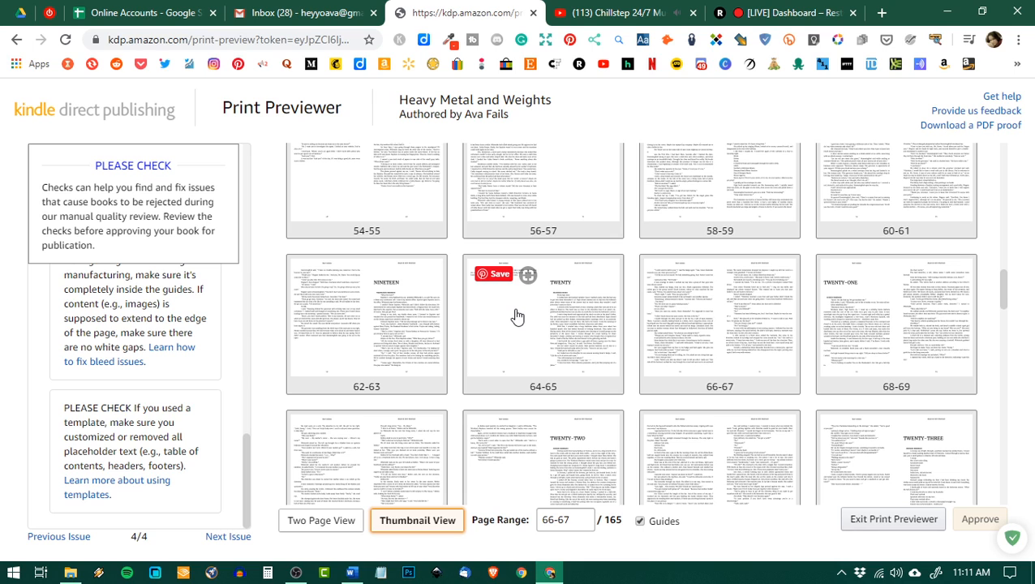
{"action": "scroll", "coordinate": [517, 317], "scroll_direction": "down", "scroll_amount": 1}
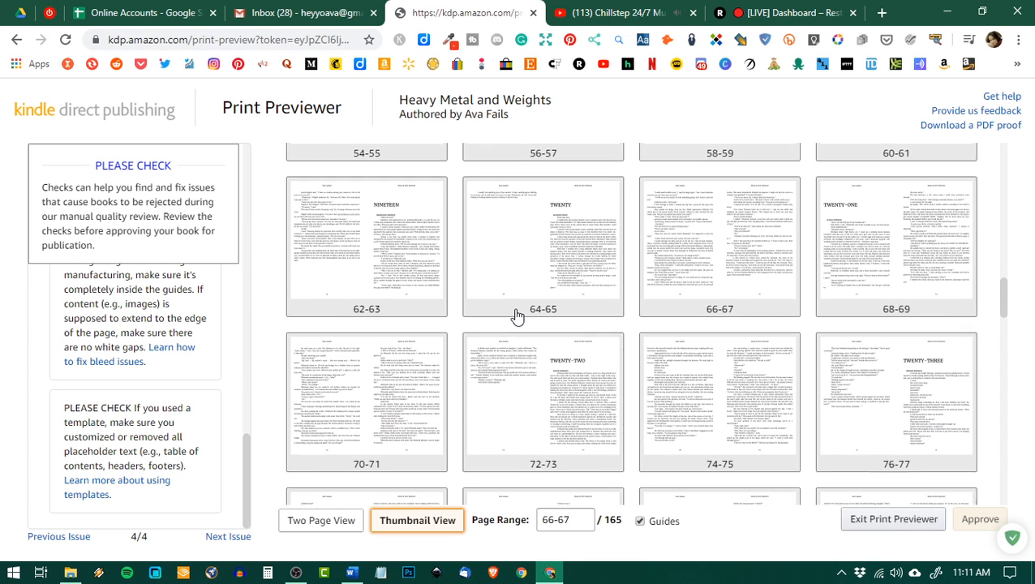
- Examine the remaining thumbnails through spread 164-165 for nearly empty pages at chapter ends, such as spreads 114-115, 148-149 and 156-157
{"action": "scroll", "coordinate": [536, 320], "scroll_direction": "down", "scroll_amount": 4}
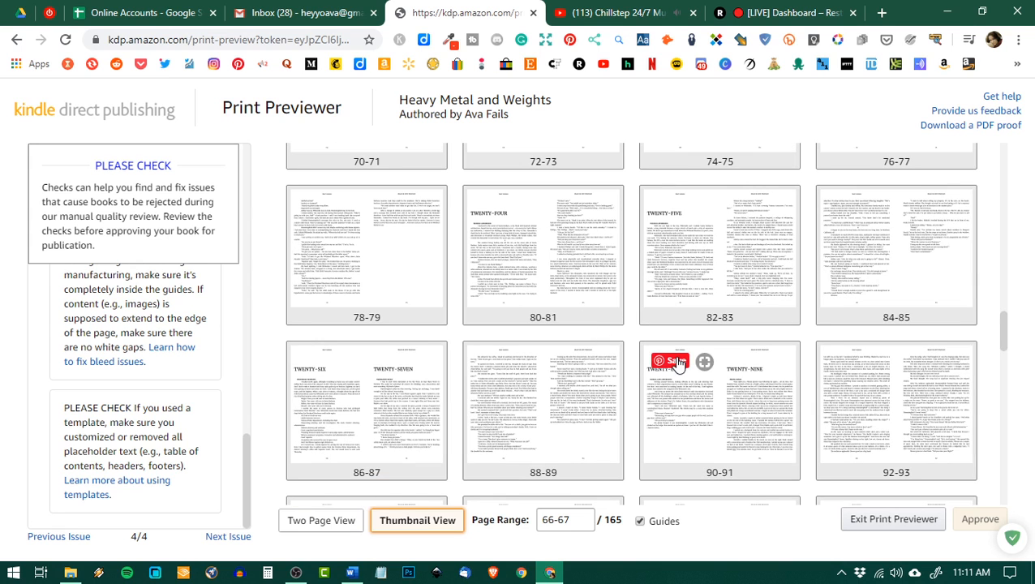
{"action": "scroll", "coordinate": [485, 422], "scroll_direction": "down", "scroll_amount": 2}
{"action": "scroll", "coordinate": [484, 423], "scroll_direction": "down", "scroll_amount": 2}
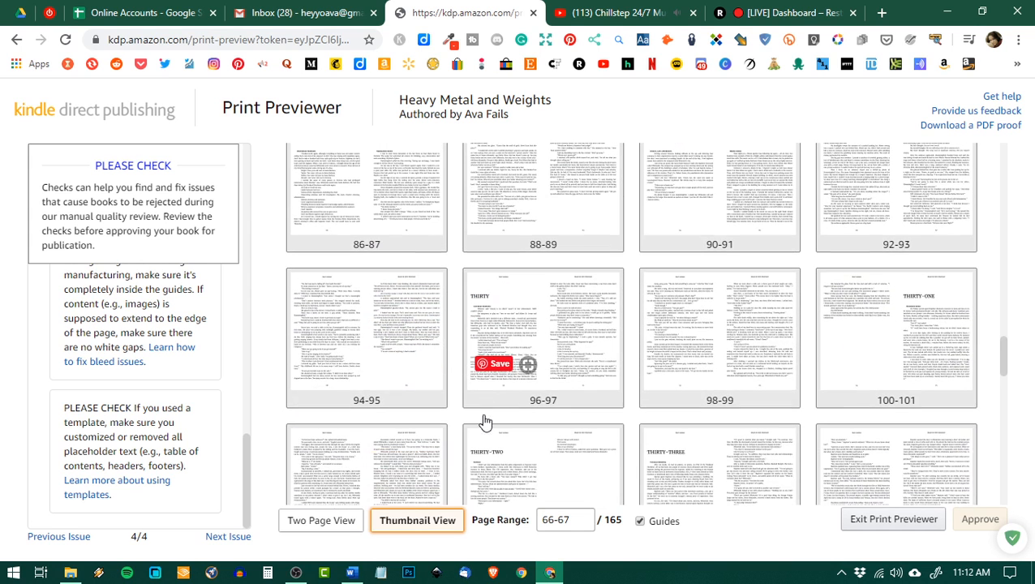
{"action": "scroll", "coordinate": [484, 423], "scroll_direction": "down", "scroll_amount": 2}
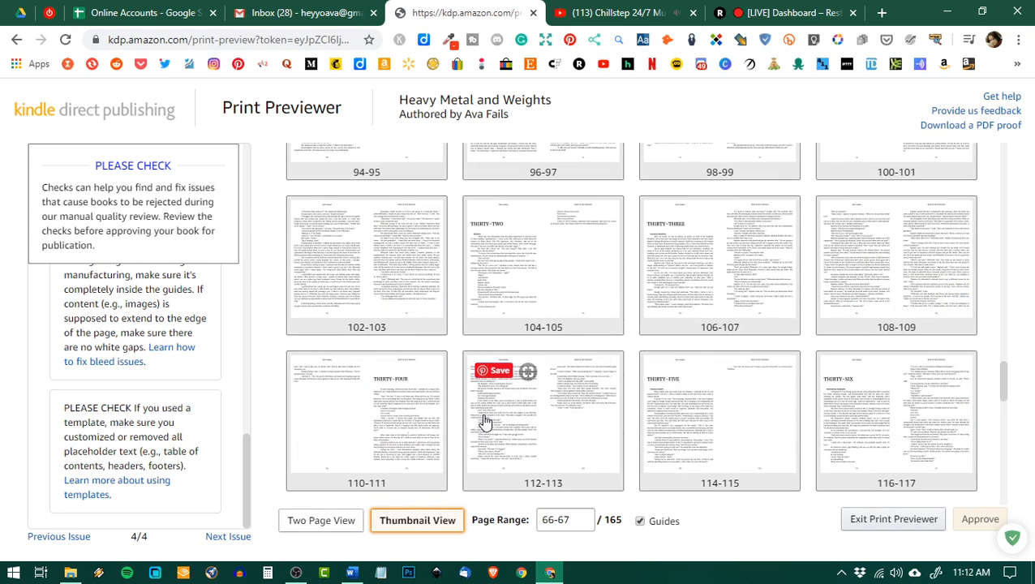
{"action": "scroll", "coordinate": [485, 423], "scroll_direction": "down", "scroll_amount": 2}
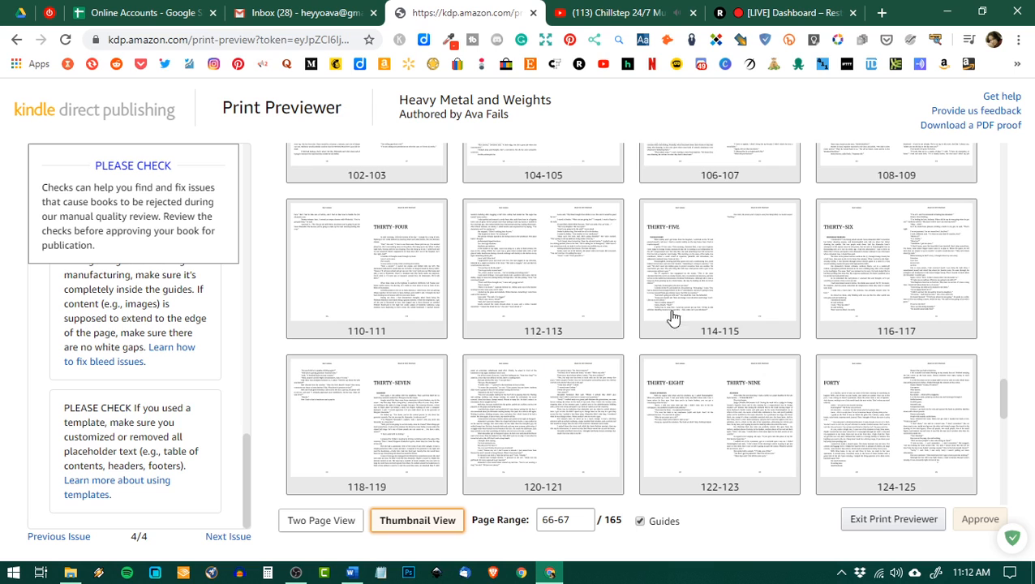
{"action": "scroll", "coordinate": [665, 302], "scroll_direction": "down", "scroll_amount": 2}
{"action": "scroll", "coordinate": [666, 305], "scroll_direction": "up", "scroll_amount": 1}
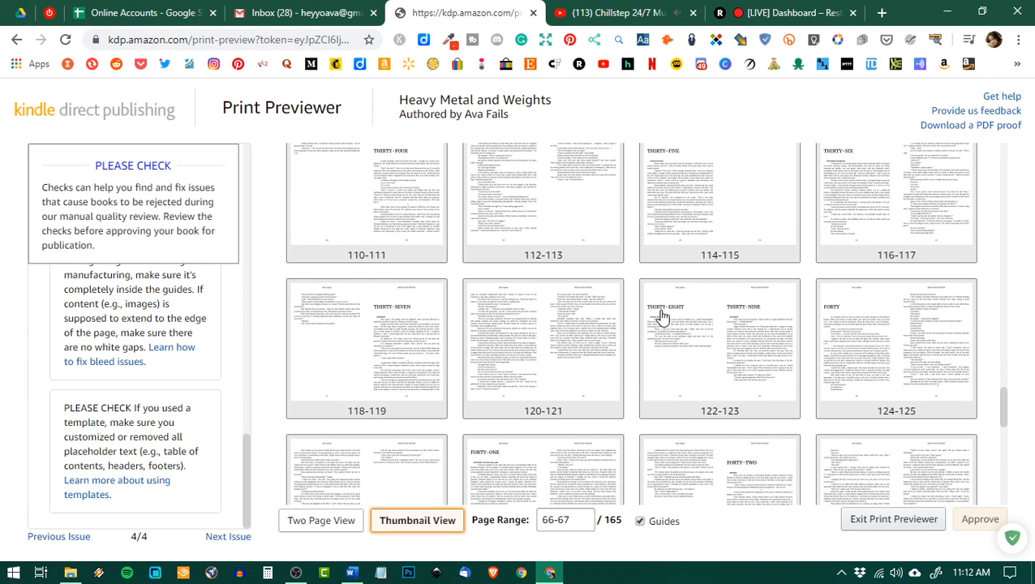
{"action": "scroll", "coordinate": [637, 335], "scroll_direction": "up", "scroll_amount": 1}
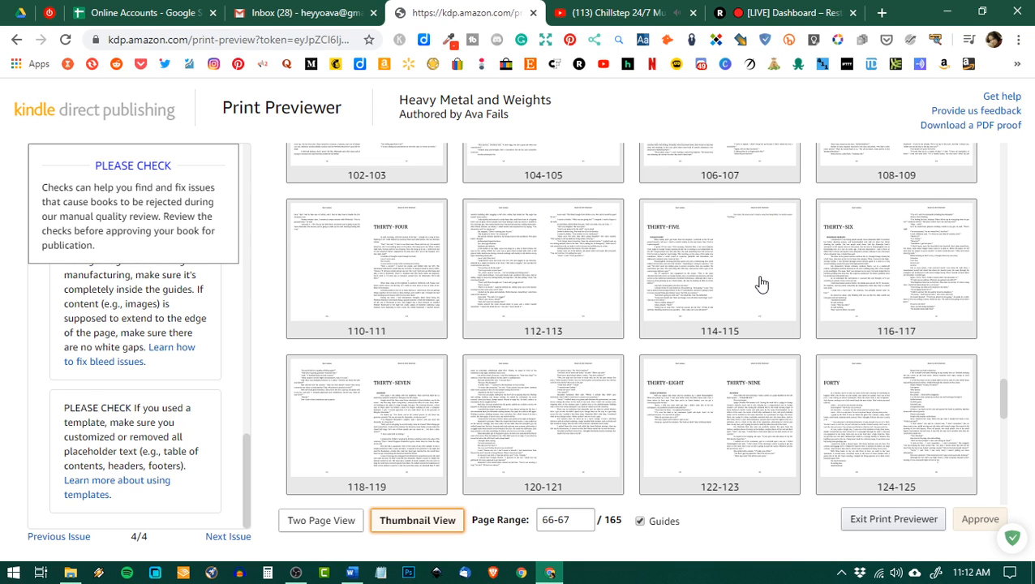
{"action": "scroll", "coordinate": [761, 284], "scroll_direction": "down", "scroll_amount": 1}
{"action": "scroll", "coordinate": [661, 320], "scroll_direction": "down", "scroll_amount": 5}
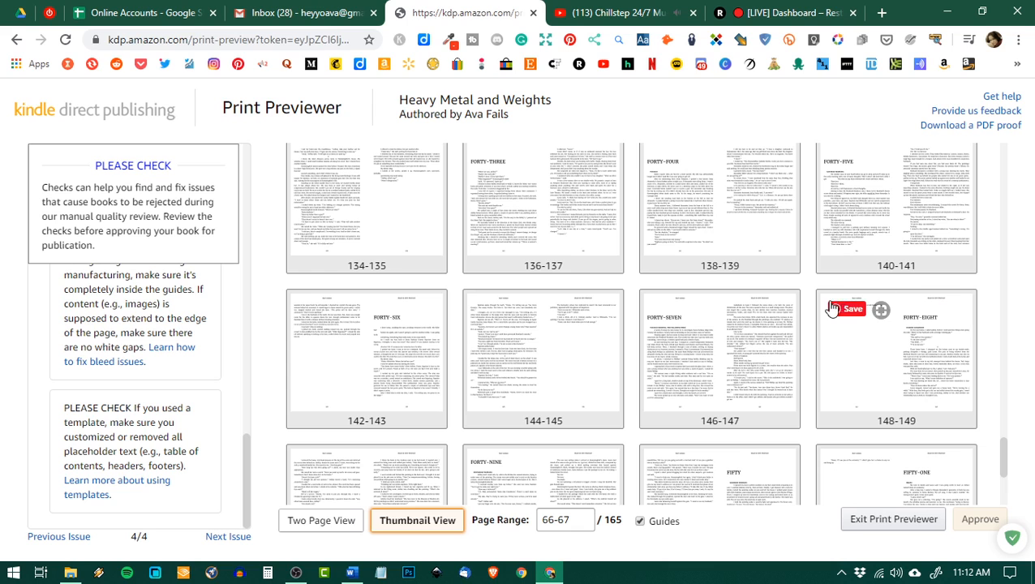
{"action": "scroll", "coordinate": [851, 397], "scroll_direction": "down", "scroll_amount": 2}
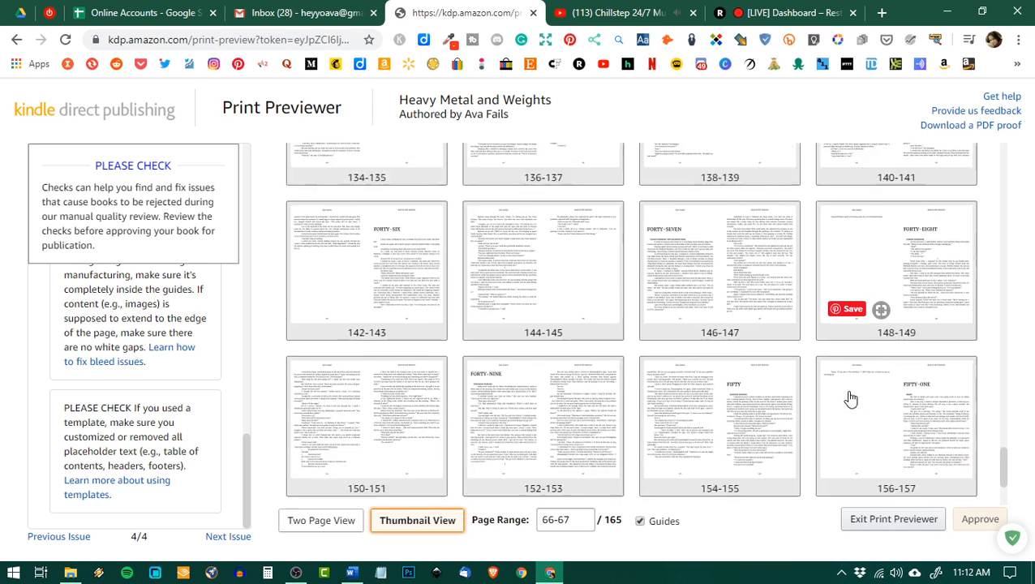
{"action": "scroll", "coordinate": [849, 400], "scroll_direction": "down", "scroll_amount": 1}
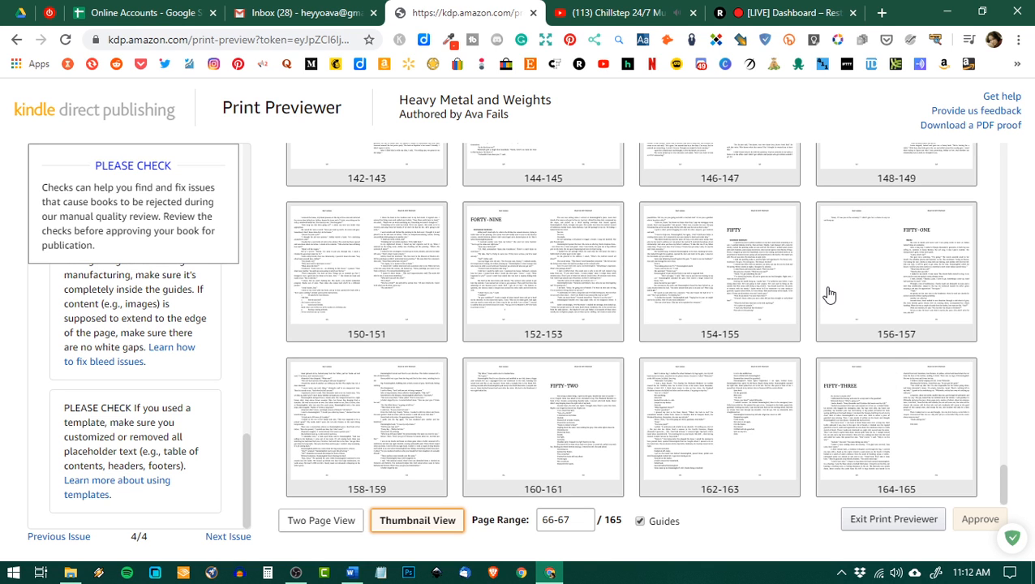
{"action": "scroll", "coordinate": [706, 333], "scroll_direction": "up", "scroll_amount": 4}
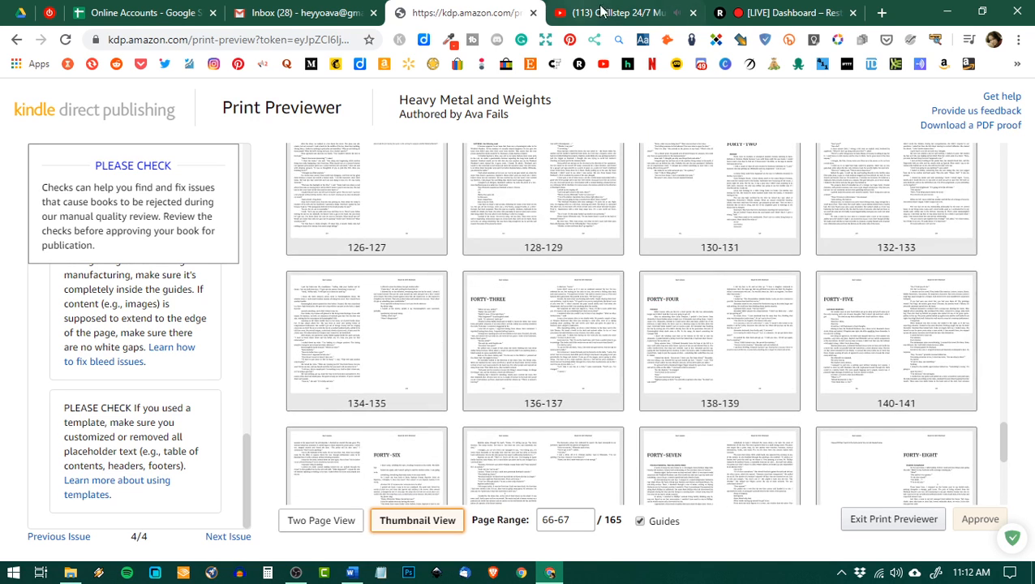
- Search Google in a new browser tab for "how to eliminate widows word"
{"action": "left_click", "coordinate": [882, 12]}
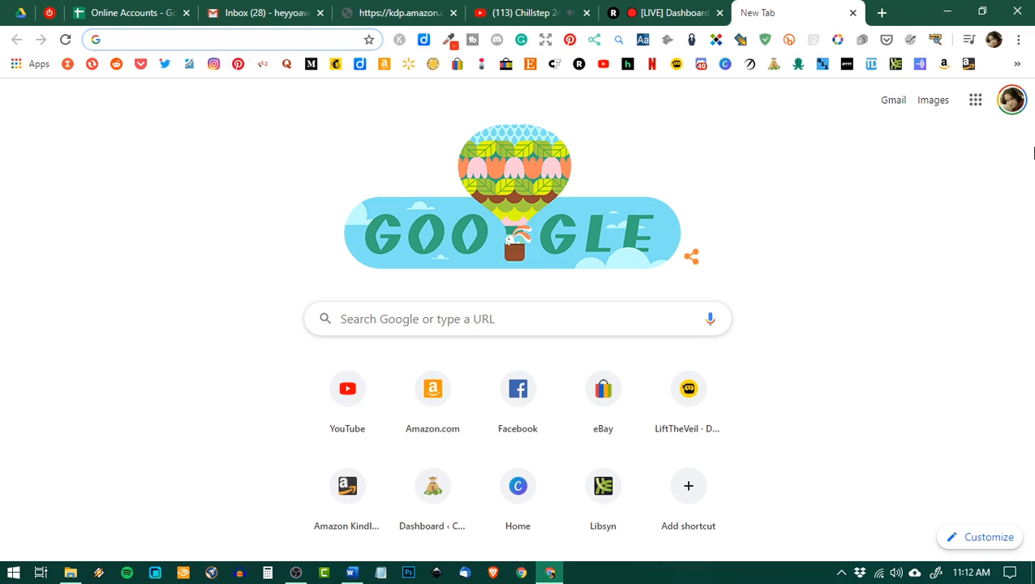
{"action": "type", "text": "how to eliminate"}
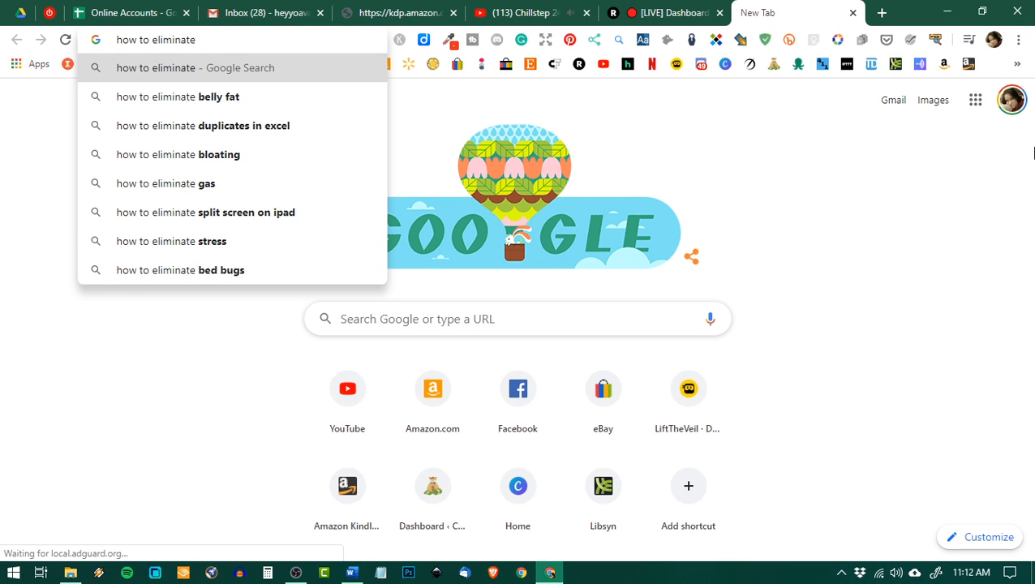
{"action": "type", "text": " widowss"}
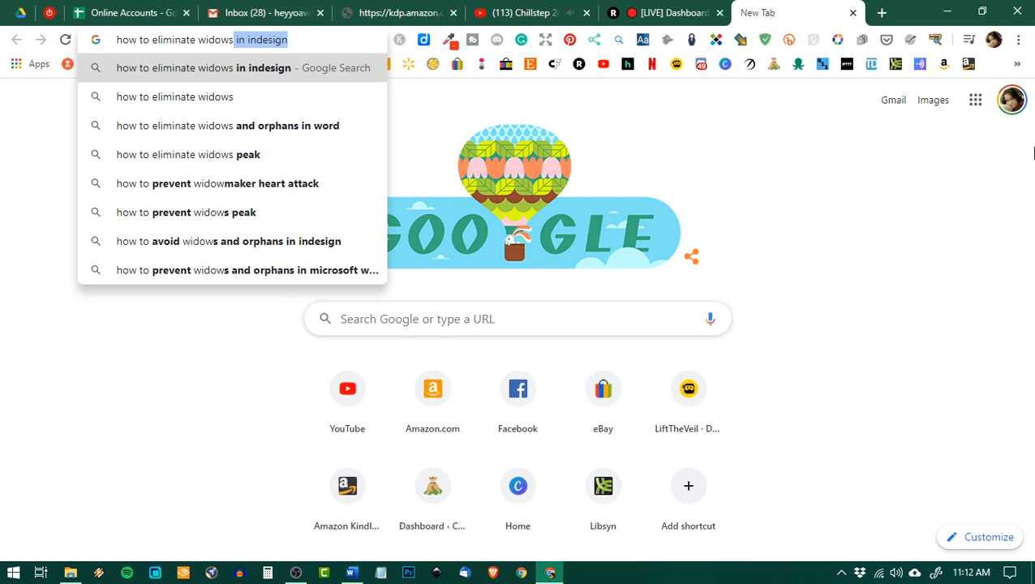
{"action": "key", "text": "BackSpace"}
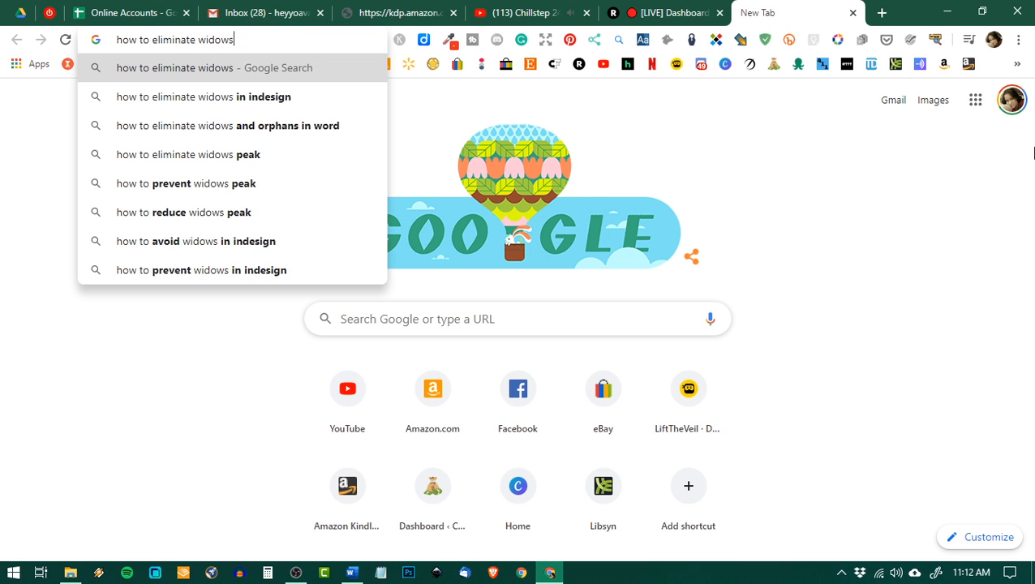
{"action": "type", "text": "word"}
{"action": "key", "text": "Return"}
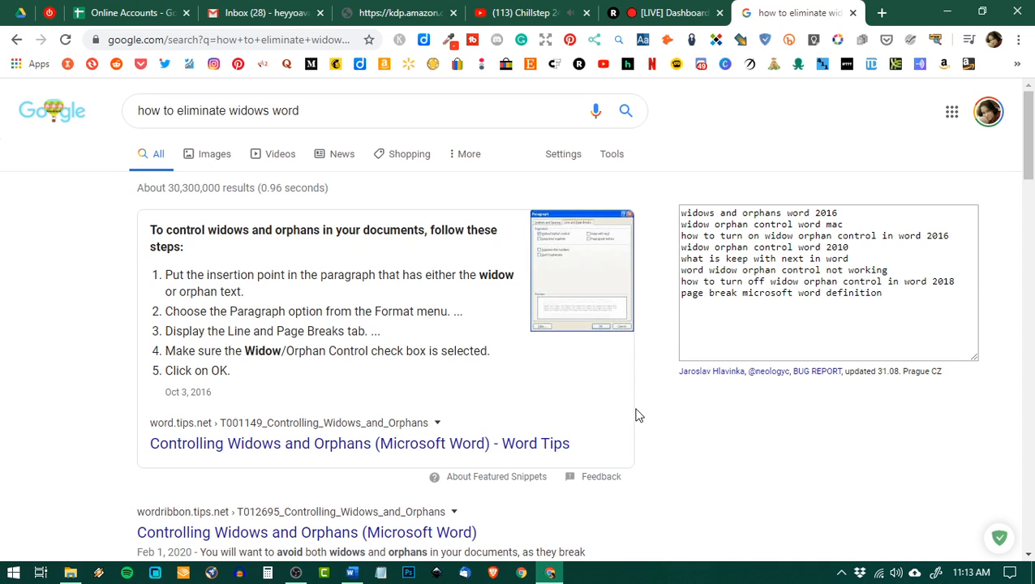
- Open the Word Tips article on controlling widows and orphans and read its Paragraph dialog instructions
{"action": "left_click", "coordinate": [277, 445]}
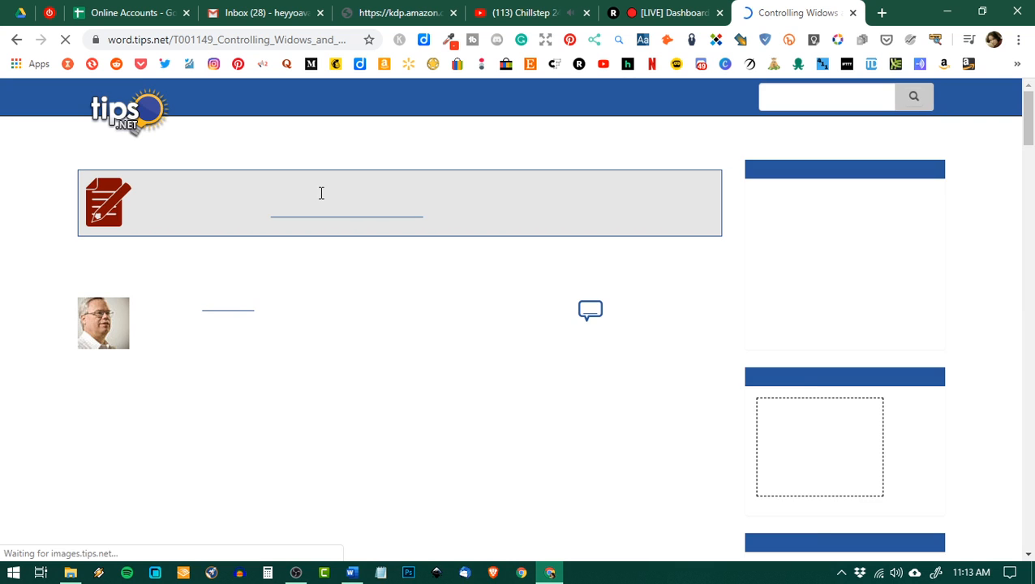
{"action": "scroll", "coordinate": [464, 400], "scroll_direction": "down", "scroll_amount": 2}
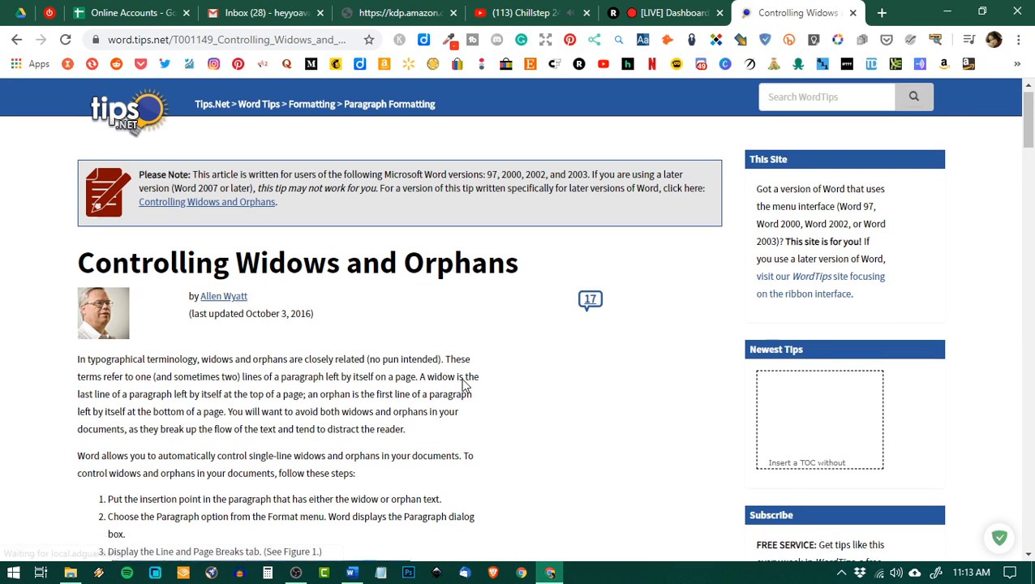
{"action": "scroll", "coordinate": [510, 373], "scroll_direction": "up", "scroll_amount": 2}
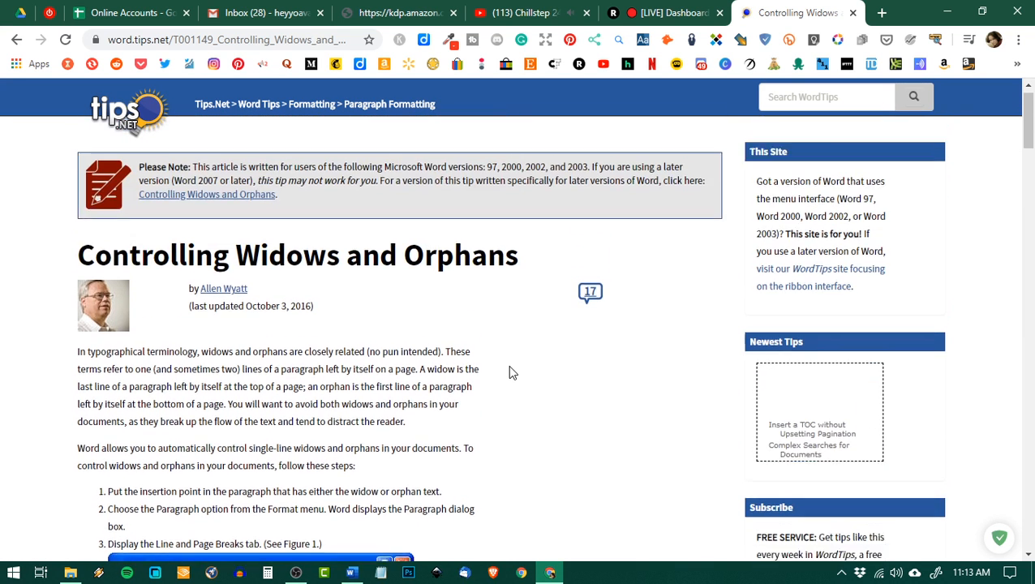
{"action": "scroll", "coordinate": [510, 373], "scroll_direction": "down", "scroll_amount": 3}
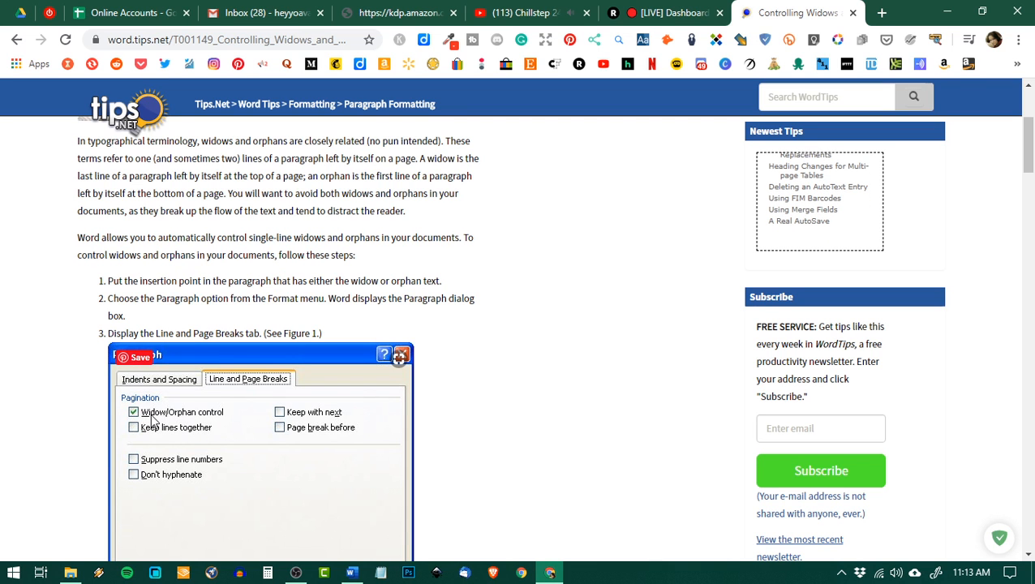
{"action": "scroll", "coordinate": [458, 397], "scroll_direction": "down", "scroll_amount": 3}
{"action": "scroll", "coordinate": [457, 398], "scroll_direction": "up", "scroll_amount": 3}
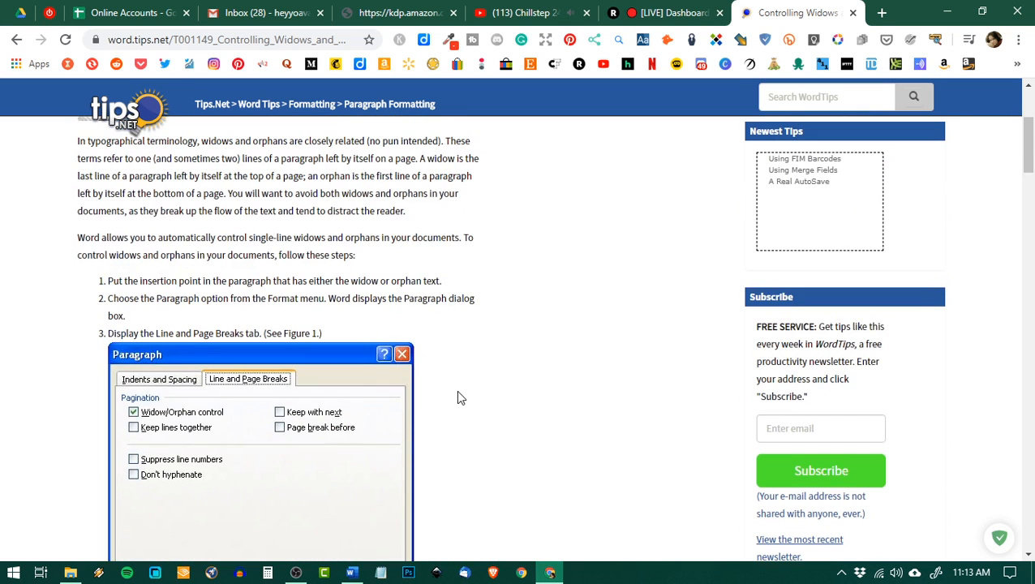
{"action": "scroll", "coordinate": [499, 430], "scroll_direction": "up", "scroll_amount": 3}
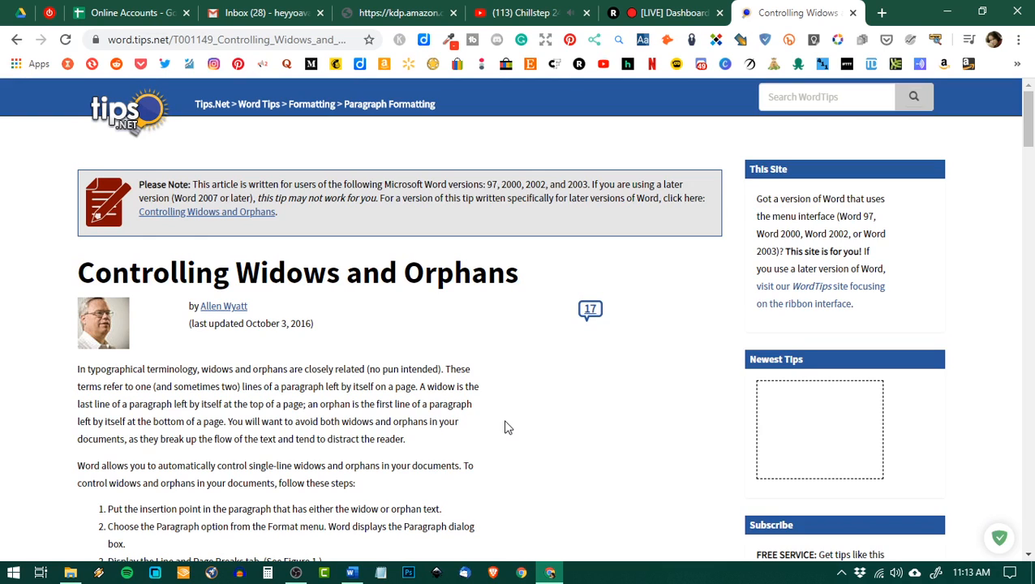
{"action": "scroll", "coordinate": [507, 428], "scroll_direction": "down", "scroll_amount": 4}
{"action": "scroll", "coordinate": [507, 428], "scroll_direction": "down", "scroll_amount": 1}
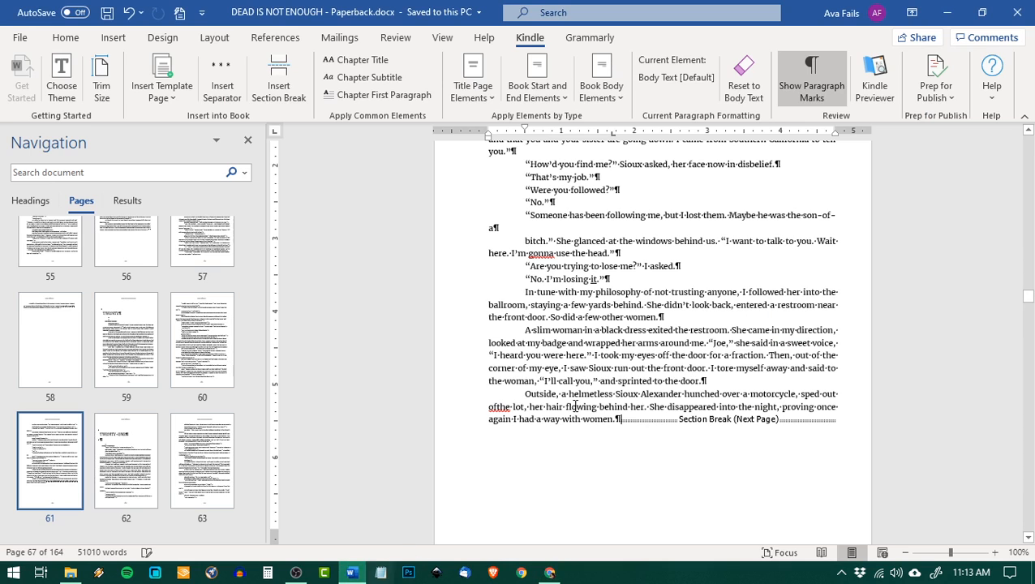
- Review the manuscript around pages 60 and 61 in Word, switching back to the browser to recheck the article's instructions
{"action": "left_click", "coordinate": [351, 573]}
{"action": "scroll", "coordinate": [605, 302], "scroll_direction": "up", "scroll_amount": 5}
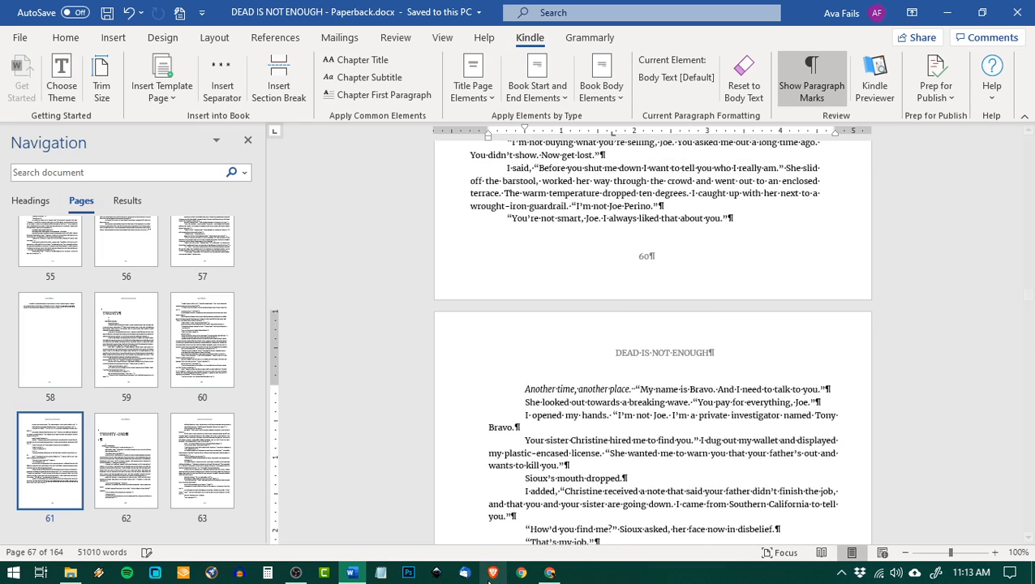
{"action": "left_click", "coordinate": [549, 573]}
{"action": "scroll", "coordinate": [484, 369], "scroll_direction": "up", "scroll_amount": 3}
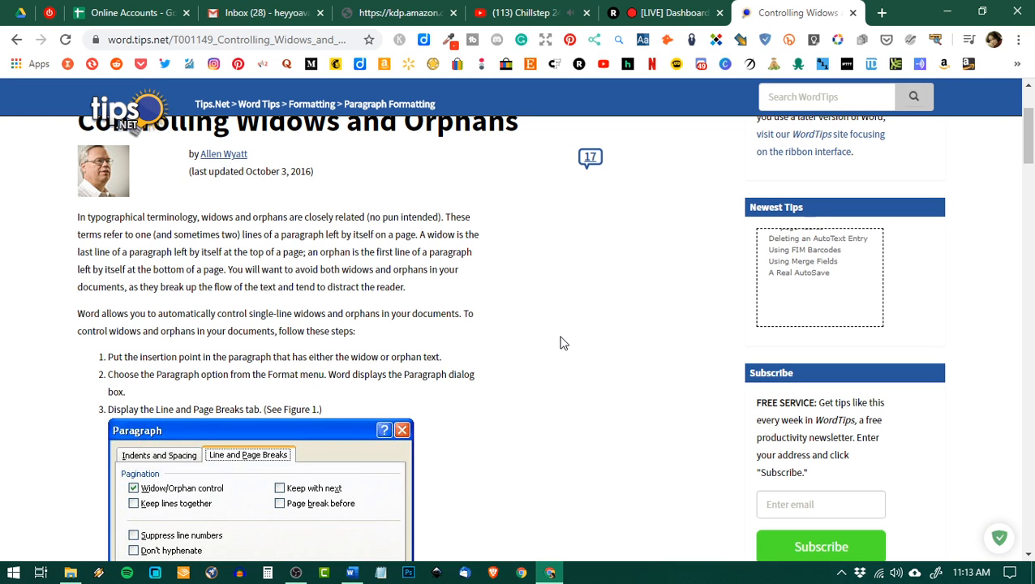
{"action": "scroll", "coordinate": [564, 343], "scroll_direction": "down", "scroll_amount": 1}
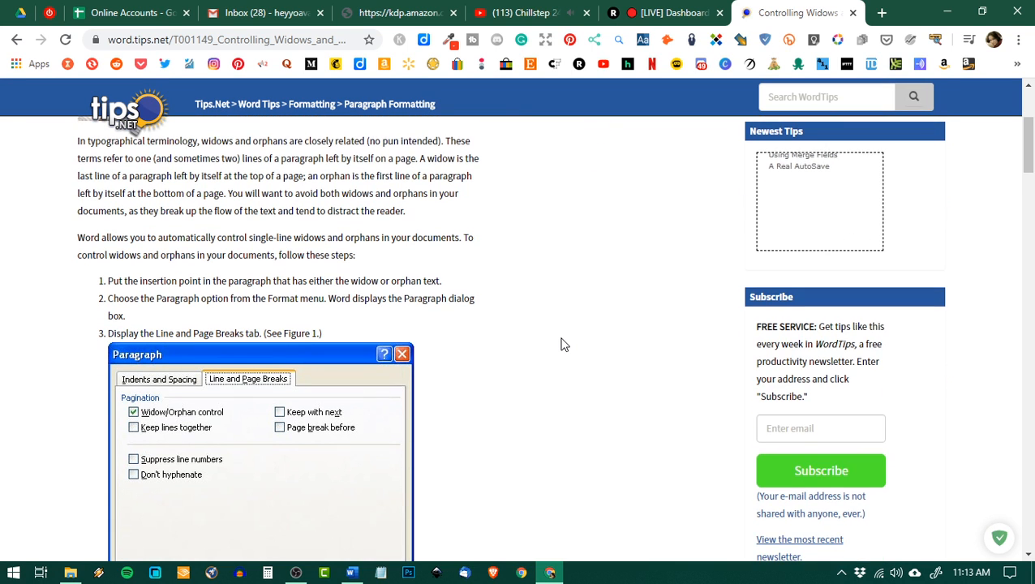
- Switch to Word and go to page 139, where a single line sits alone at the end of a chapter
{"action": "left_click", "coordinate": [351, 573]}
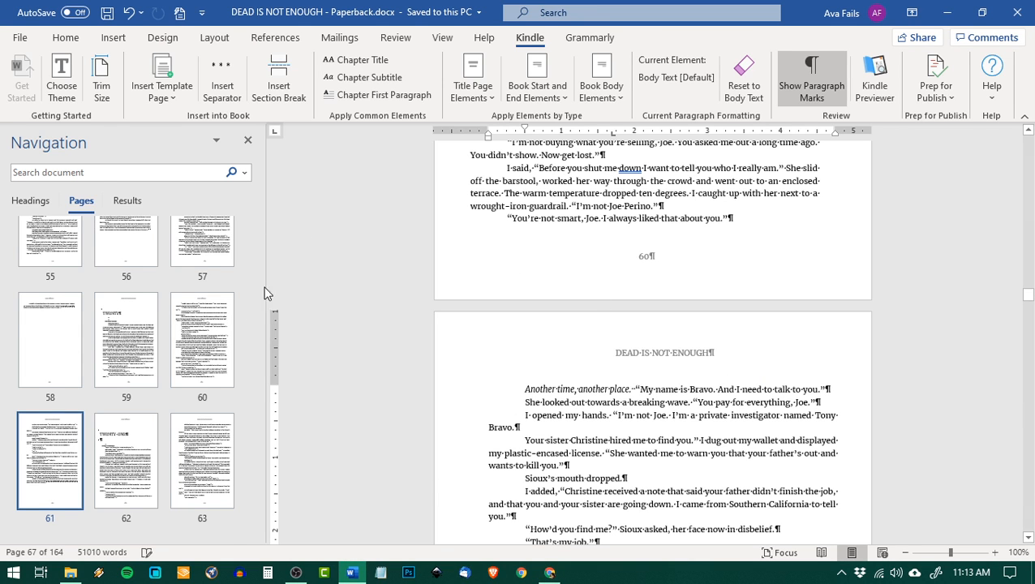
{"action": "scroll", "coordinate": [196, 362], "scroll_direction": "up", "scroll_amount": 5}
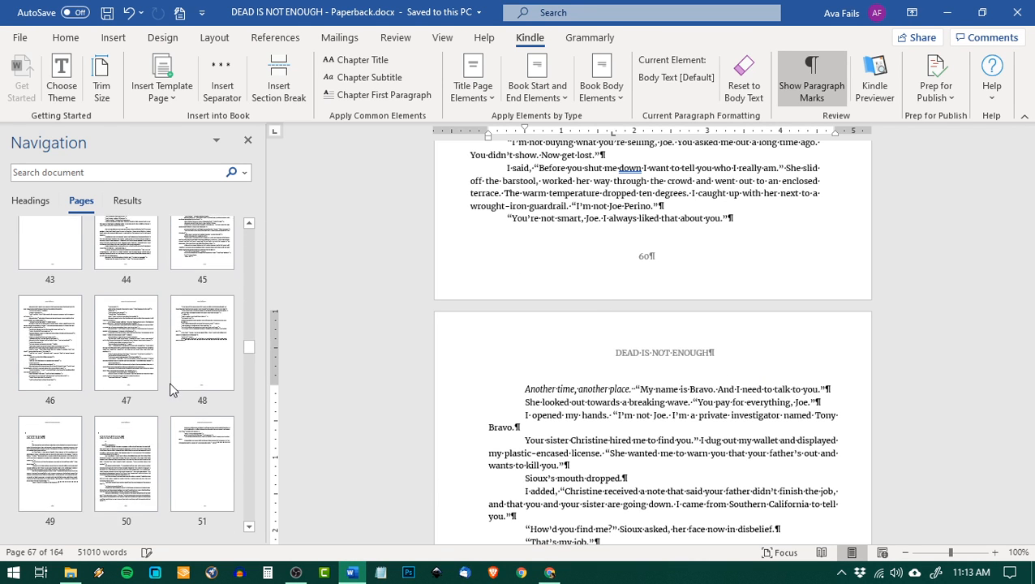
{"action": "scroll", "coordinate": [170, 389], "scroll_direction": "down", "scroll_amount": 20}
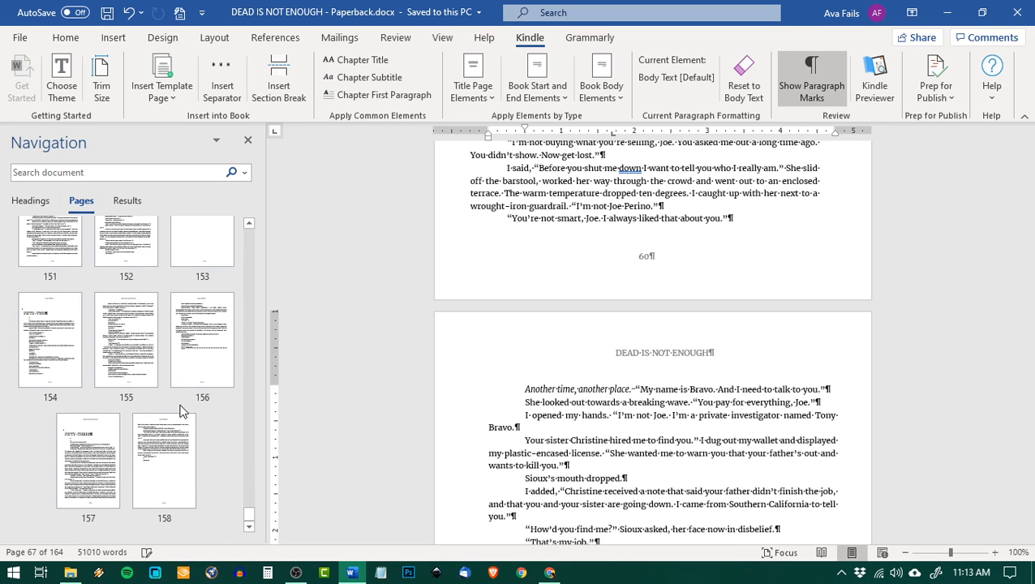
{"action": "scroll", "coordinate": [181, 412], "scroll_direction": "up", "scroll_amount": 5}
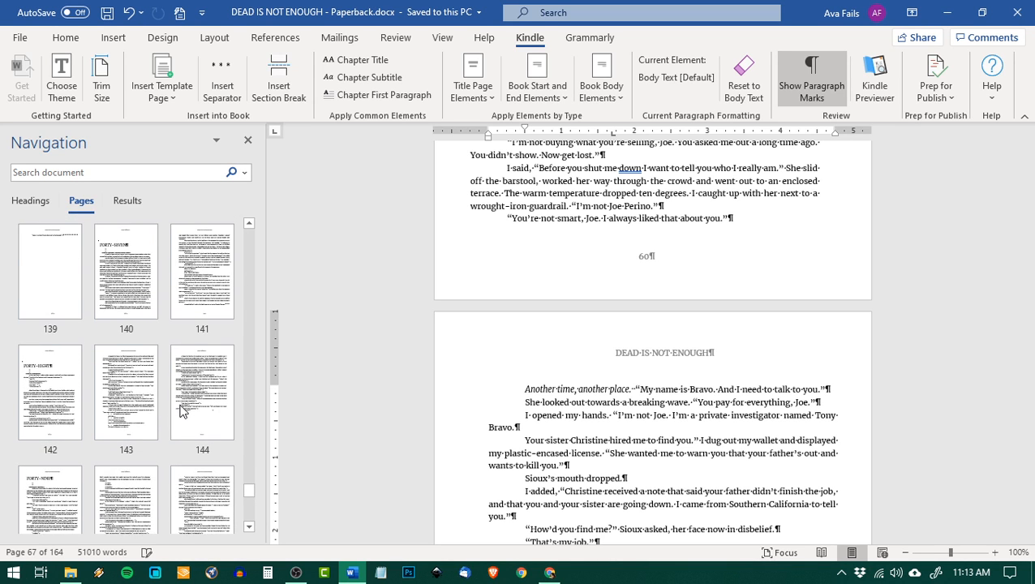
{"action": "scroll", "coordinate": [182, 411], "scroll_direction": "up", "scroll_amount": 2}
{"action": "left_click", "coordinate": [50, 491]}
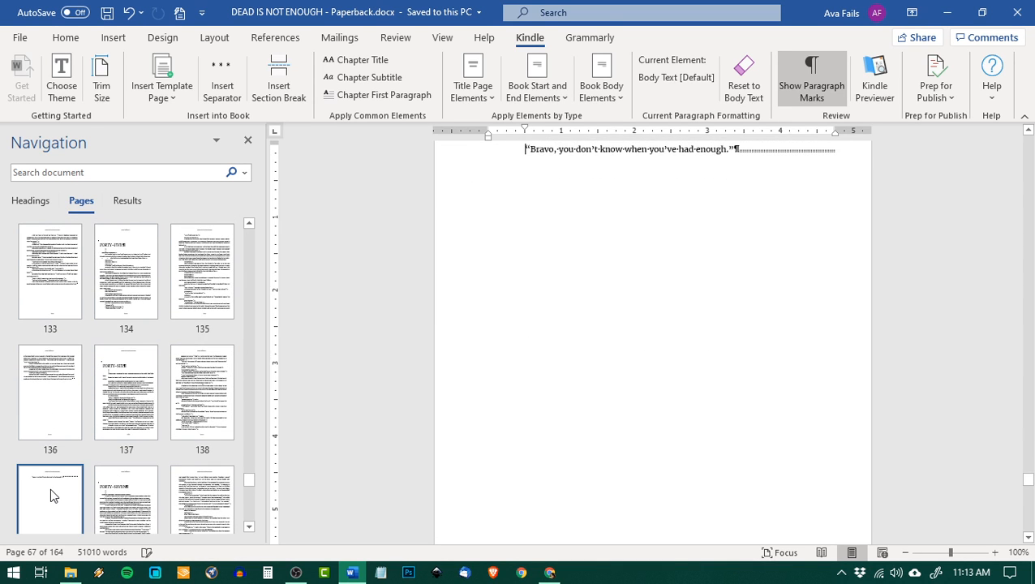
{"action": "scroll", "coordinate": [731, 373], "scroll_direction": "up", "scroll_amount": 3}
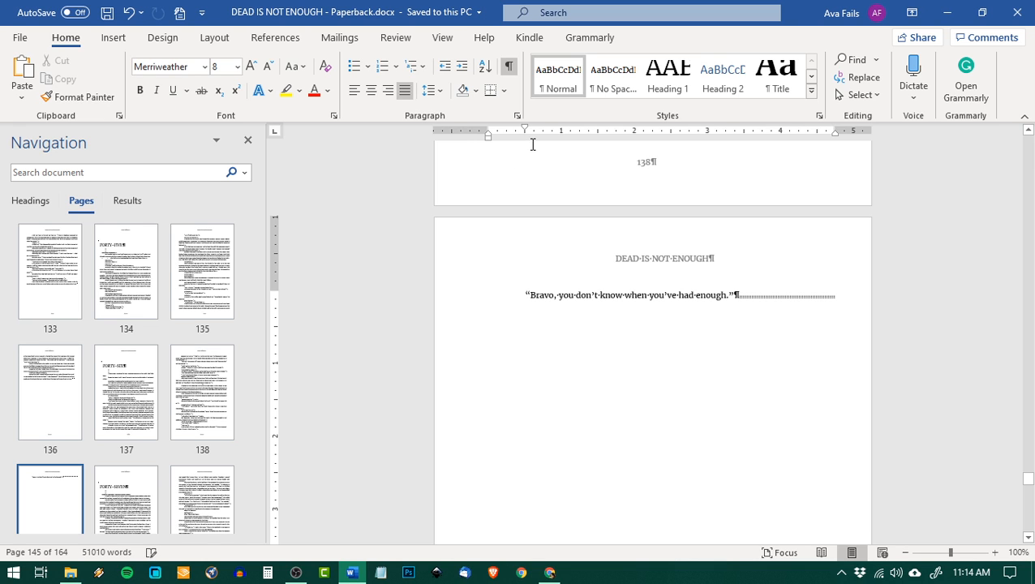
- Check that Widow/Orphan control is enabled for the lone line on page 139 and accept the paragraph settings
{"action": "left_click", "coordinate": [519, 119]}
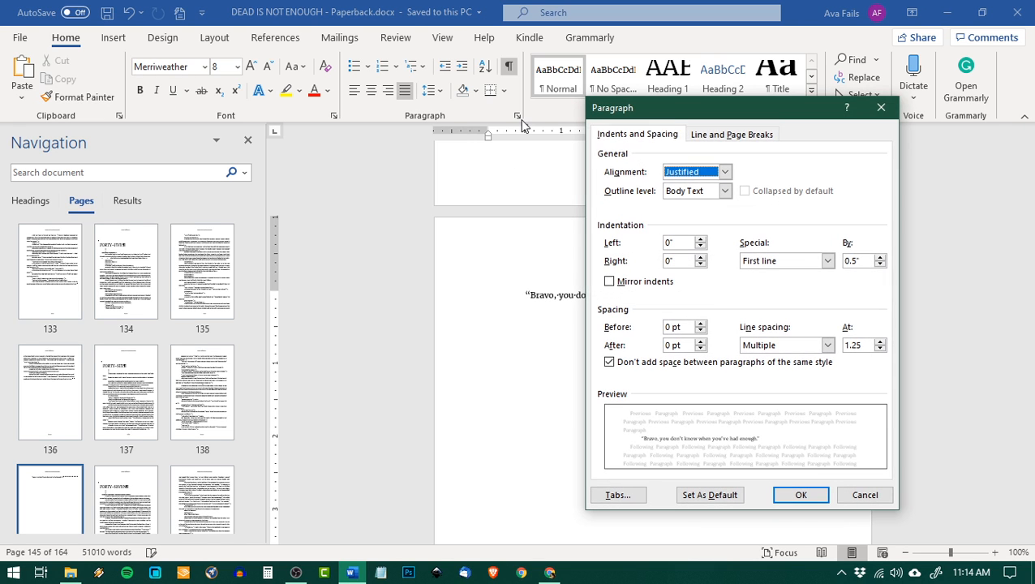
{"action": "left_click", "coordinate": [718, 138]}
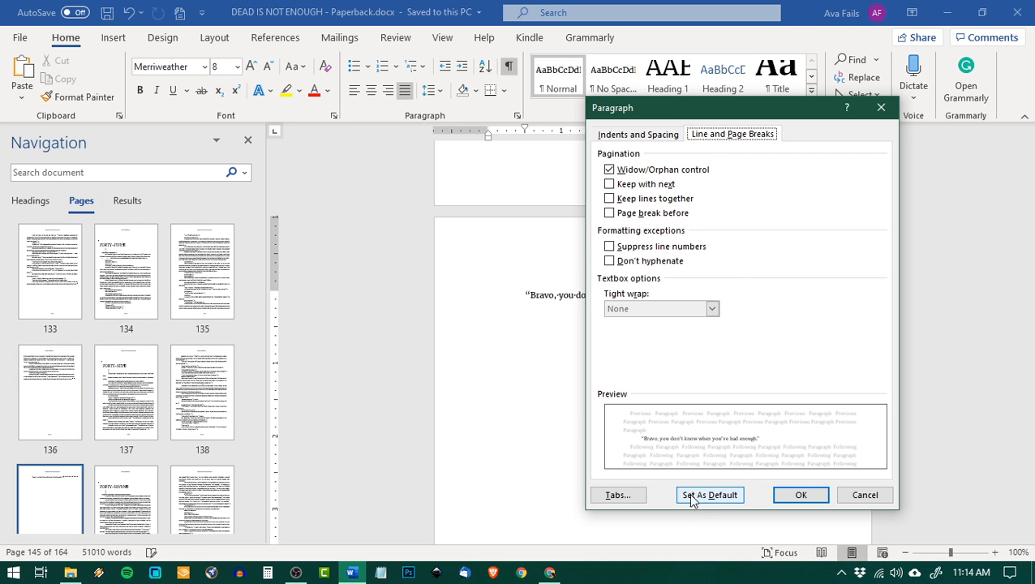
{"action": "left_click", "coordinate": [802, 495]}
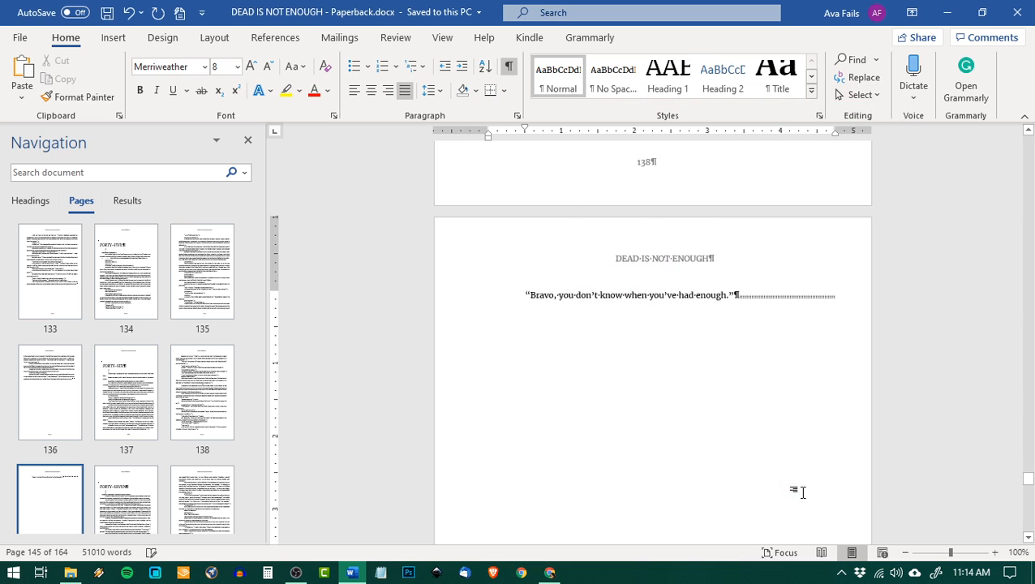
- Switch to the browser, dismiss the newsletter pop-up and read the article's remaining widow and orphan steps
{"action": "left_click", "coordinate": [550, 573]}
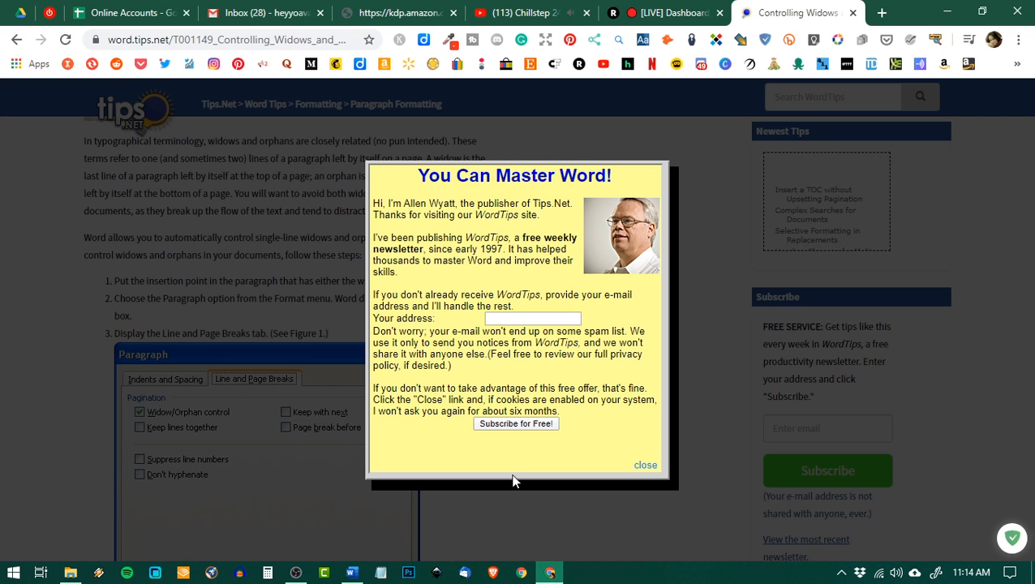
{"action": "left_click", "coordinate": [646, 465]}
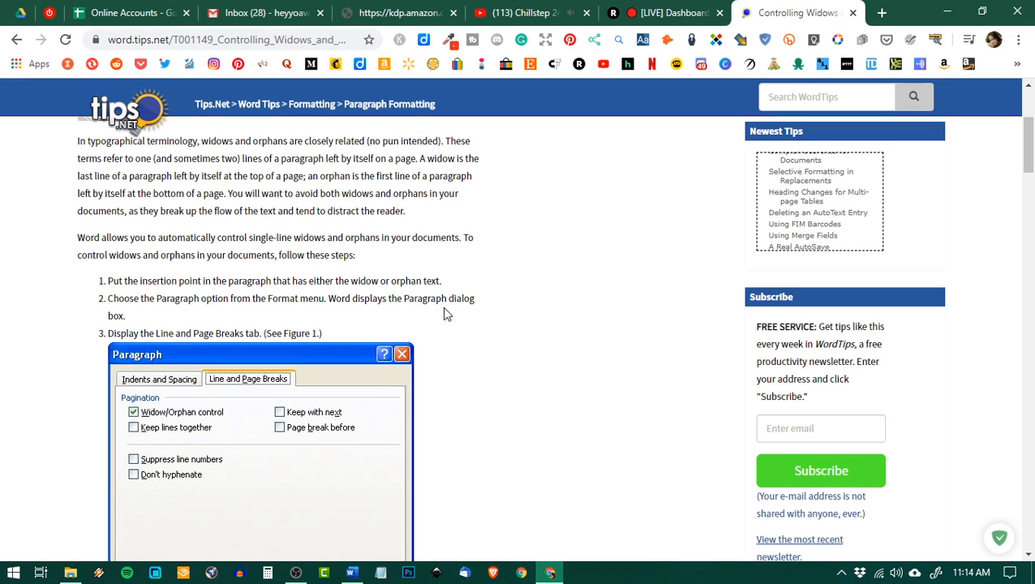
{"action": "scroll", "coordinate": [445, 315], "scroll_direction": "down", "scroll_amount": 3}
{"action": "scroll", "coordinate": [445, 315], "scroll_direction": "down", "scroll_amount": 1}
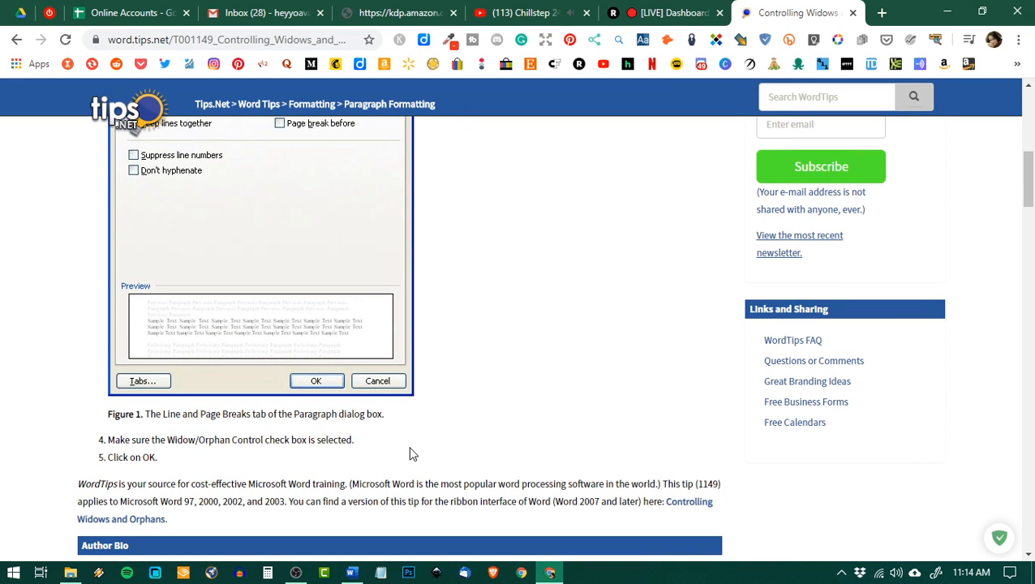
{"action": "scroll", "coordinate": [357, 445], "scroll_direction": "down", "scroll_amount": 2}
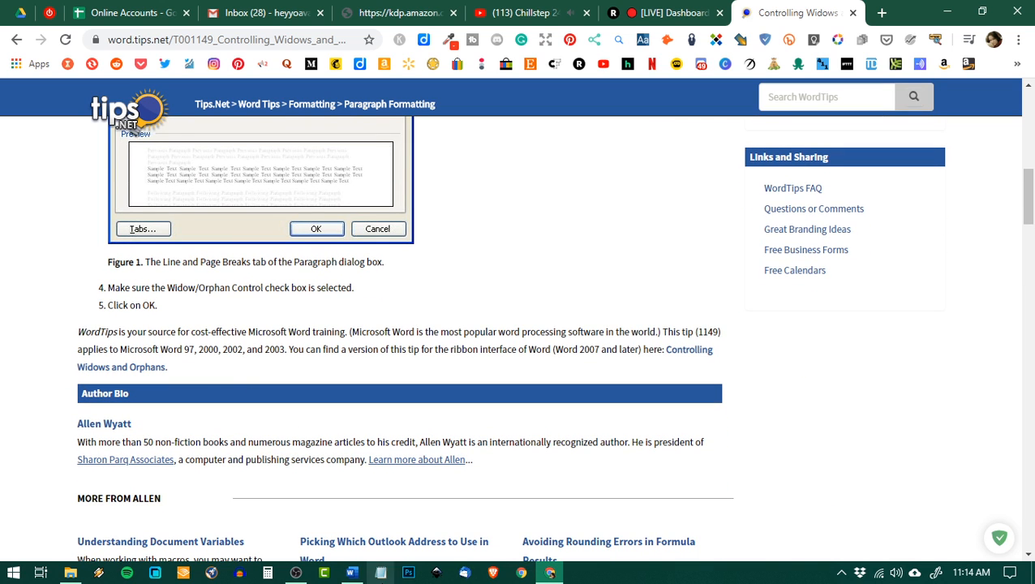
- Switch to Word and accept the line and page break settings with Widow/Orphan control for the last paragraph on page 138
{"action": "left_click", "coordinate": [352, 573]}
{"action": "scroll", "coordinate": [596, 307], "scroll_direction": "up", "scroll_amount": 3}
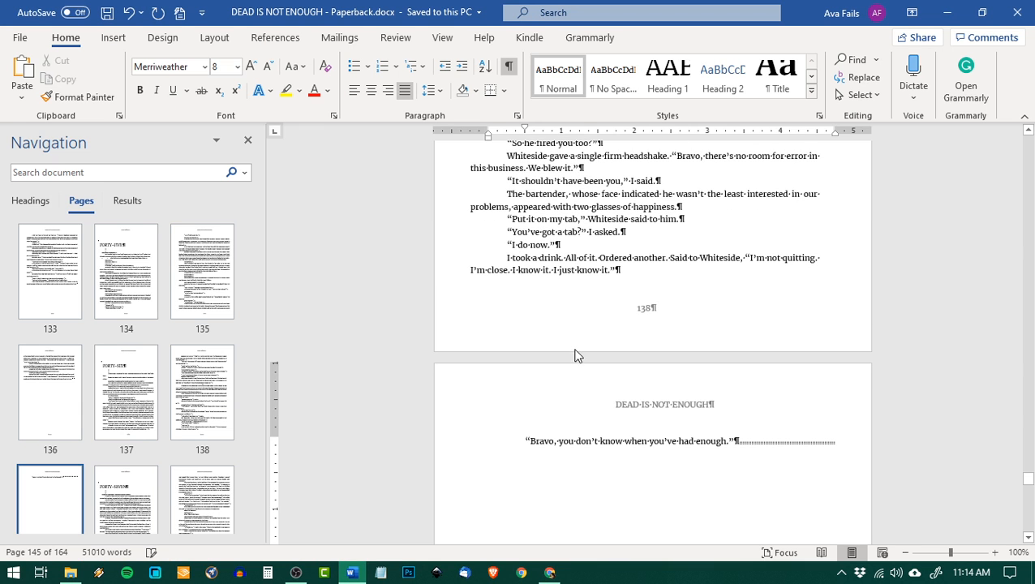
{"action": "left_click", "coordinate": [601, 316]}
{"action": "left_click", "coordinate": [521, 433]}
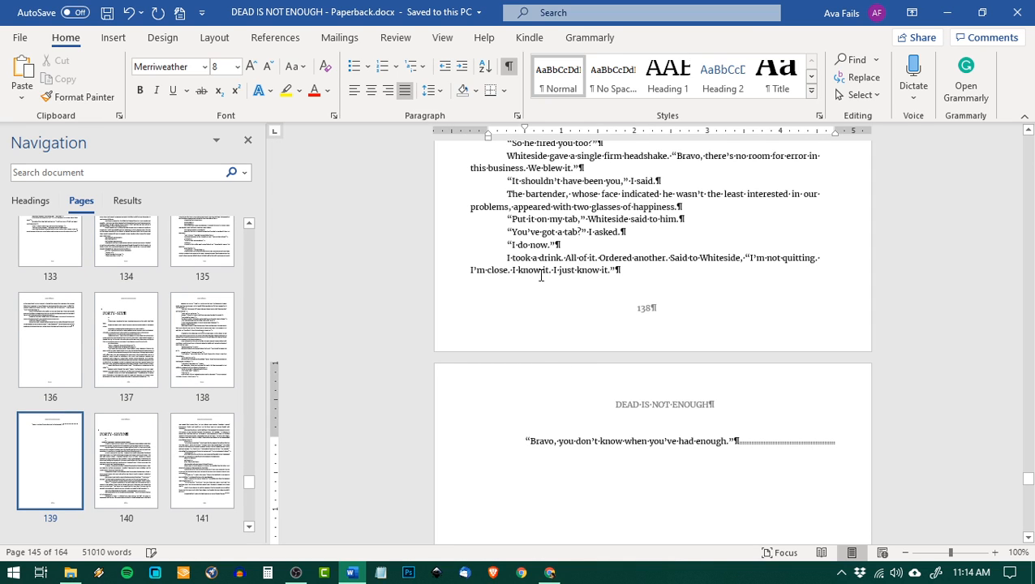
{"action": "left_click", "coordinate": [508, 257]}
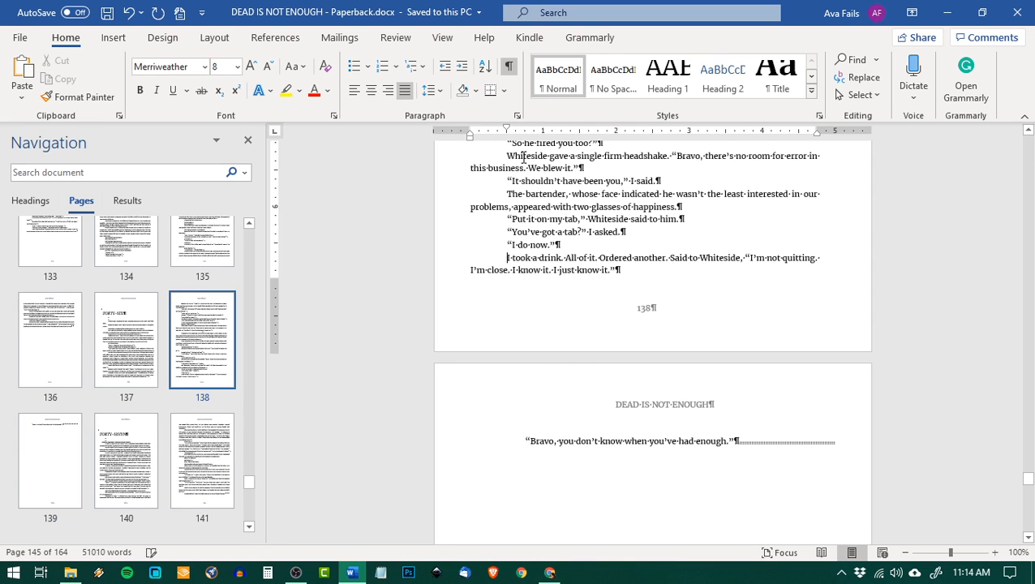
{"action": "left_click", "coordinate": [517, 116]}
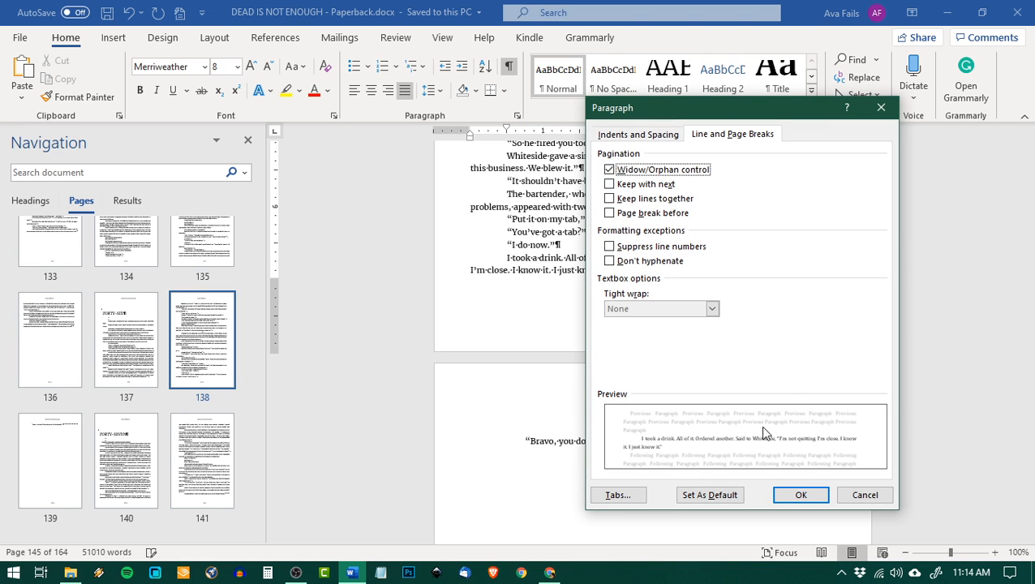
{"action": "left_click", "coordinate": [801, 496]}
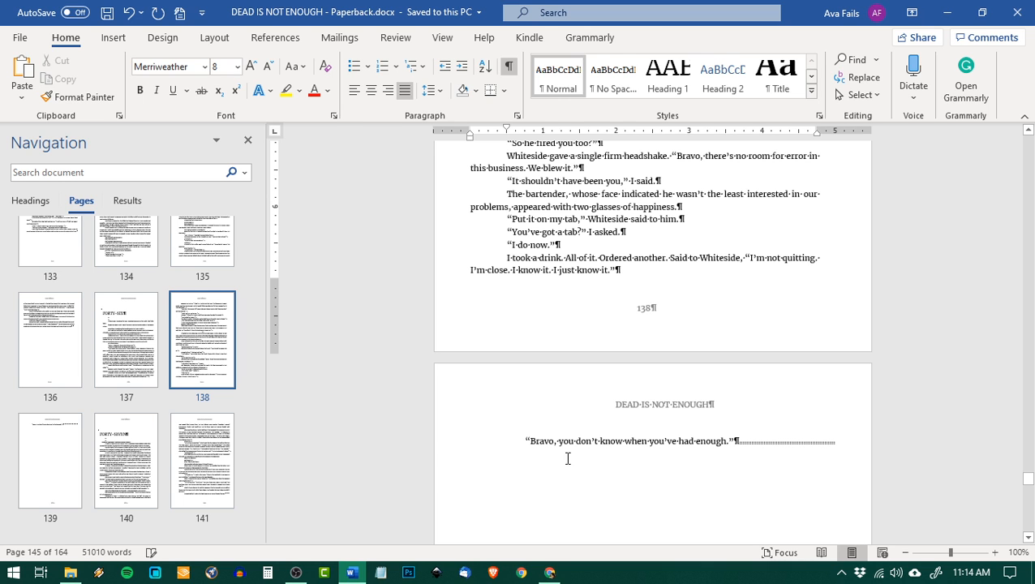
- Switch to the browser and reread the article's definitions, numbered steps and Paragraph dialog figure
{"action": "left_click", "coordinate": [549, 573]}
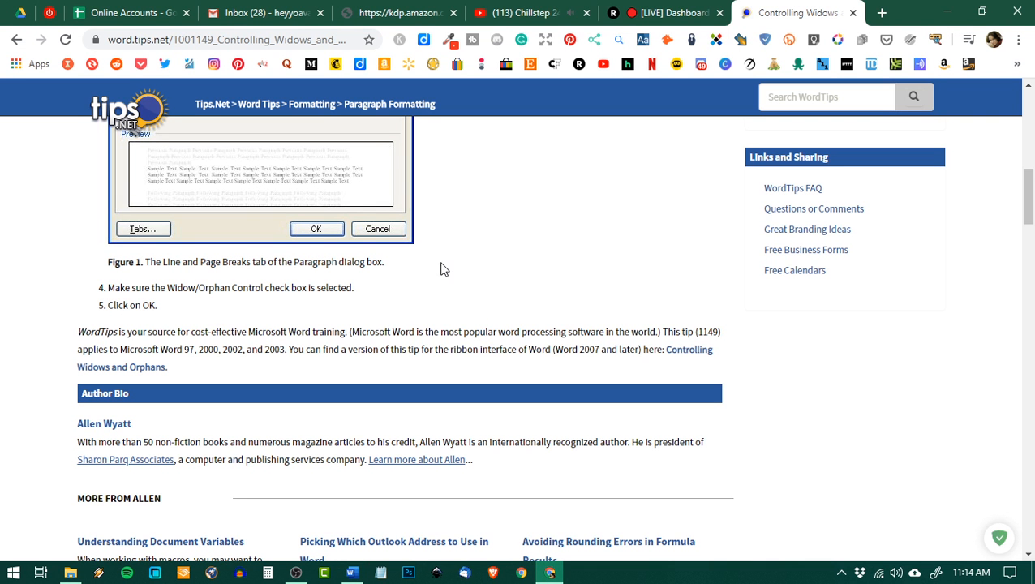
{"action": "scroll", "coordinate": [457, 258], "scroll_direction": "down", "scroll_amount": 2}
{"action": "scroll", "coordinate": [458, 258], "scroll_direction": "up", "scroll_amount": 6}
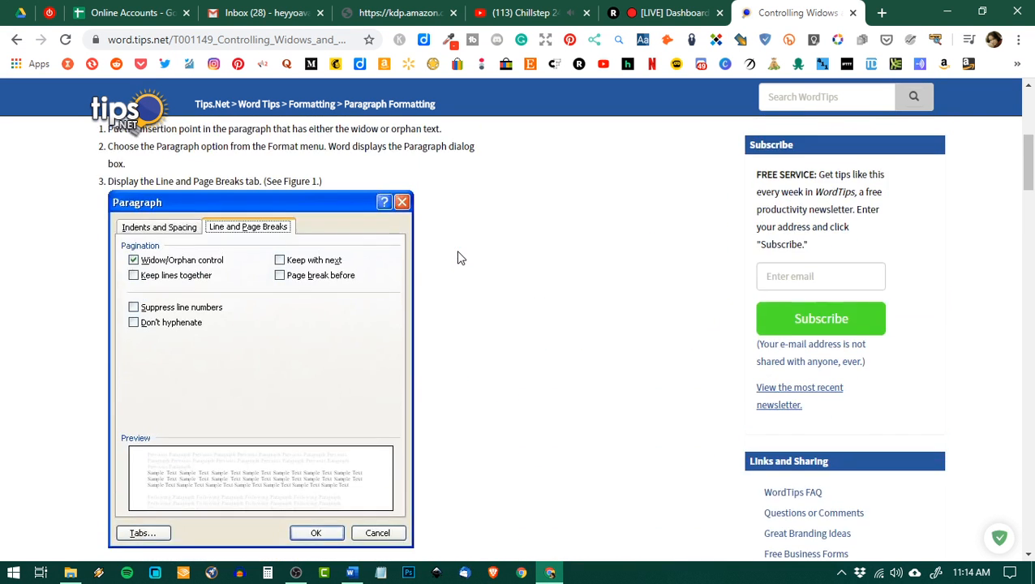
{"action": "scroll", "coordinate": [458, 258], "scroll_direction": "up", "scroll_amount": 3}
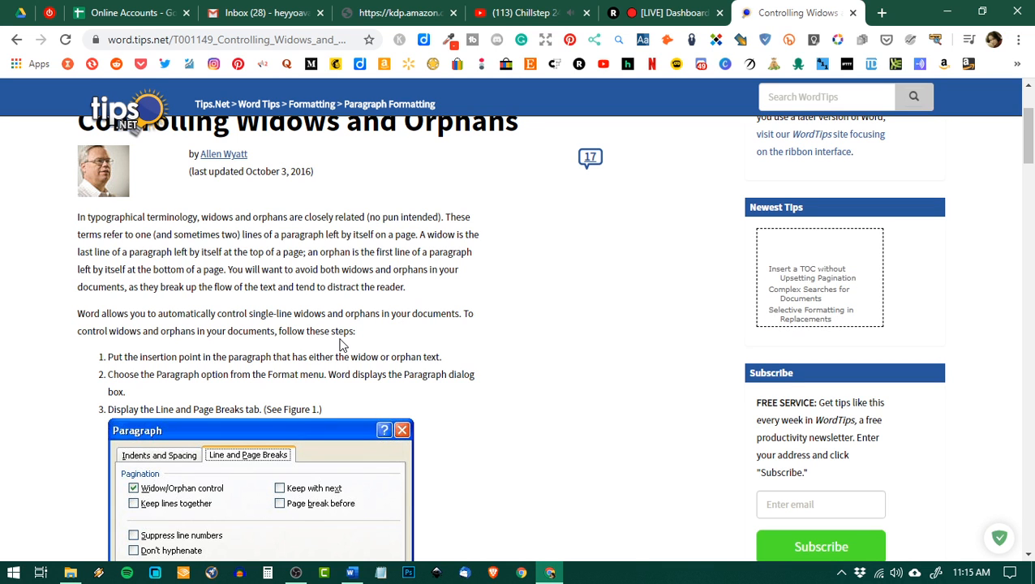
{"action": "scroll", "coordinate": [341, 345], "scroll_direction": "down", "scroll_amount": 3}
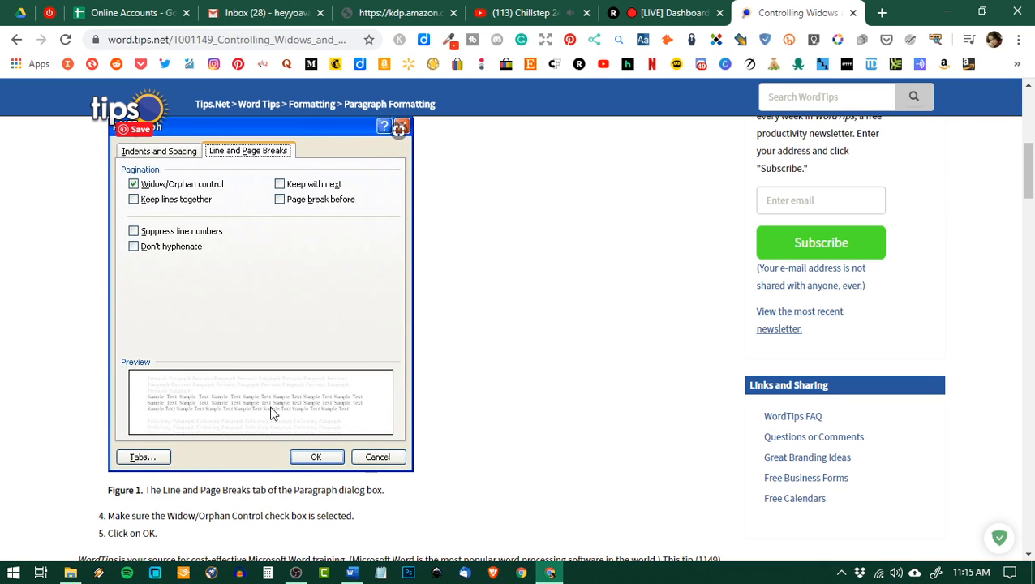
- Switch to Word and accept the Widow/Orphan control settings for page 138's last paragraph together with the lone line on page 139
{"action": "left_click", "coordinate": [351, 573]}
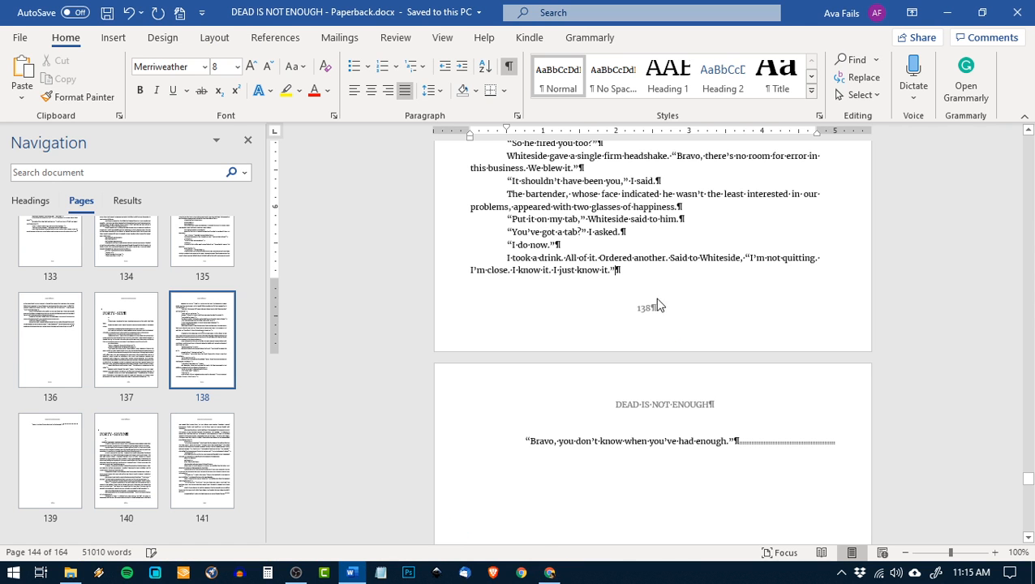
{"action": "left_click_drag", "start_coordinate": [546, 270], "coordinate": [749, 418]}
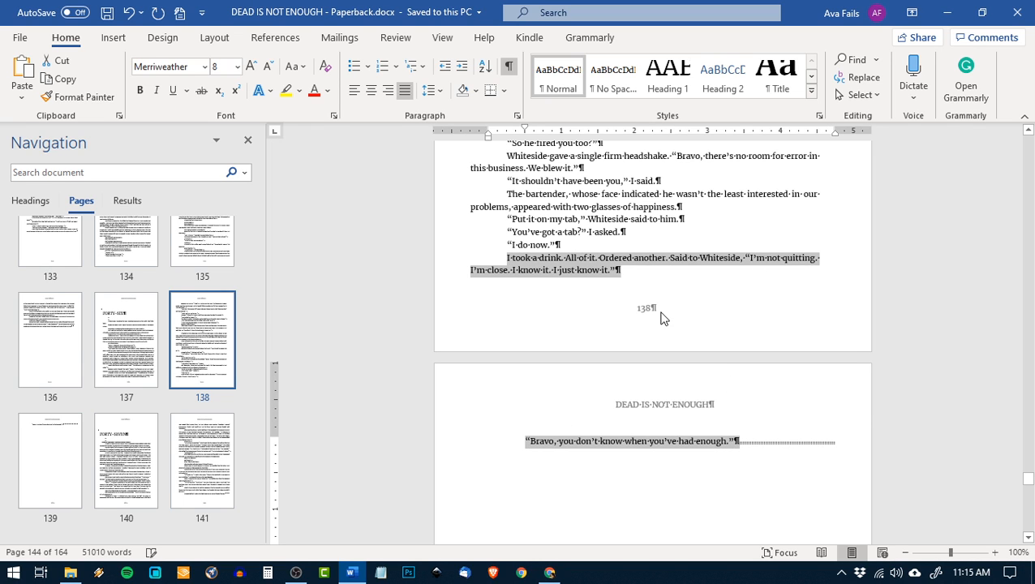
{"action": "left_click", "coordinate": [515, 116]}
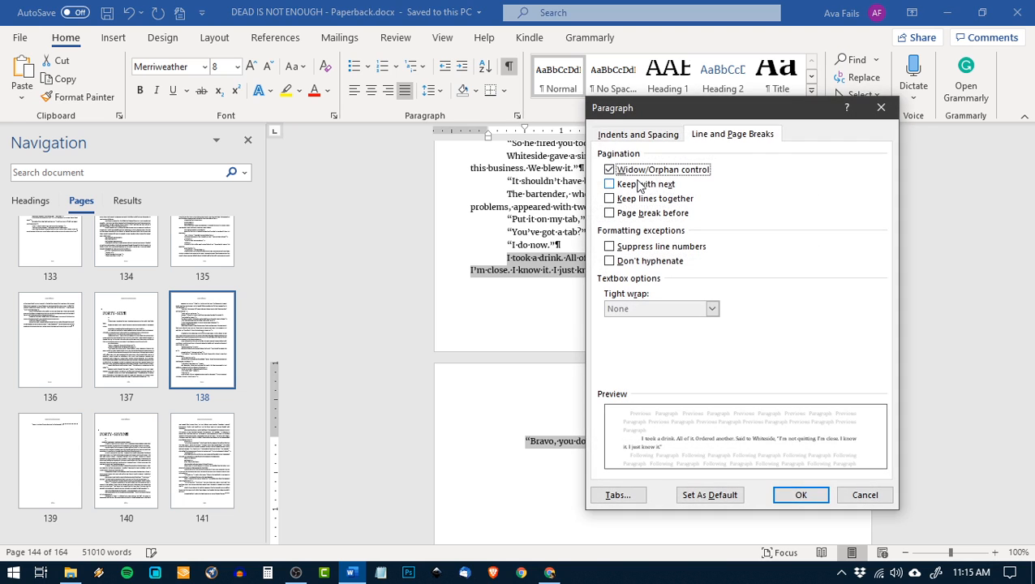
{"action": "left_click", "coordinate": [783, 496]}
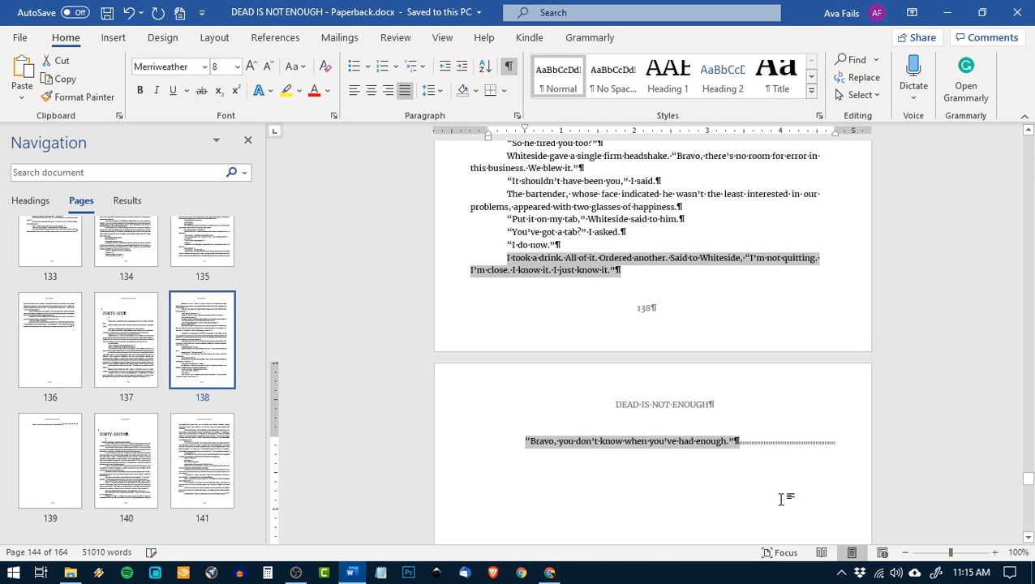
- Check the line and page break settings of the lone line on page 139 by itself and accept them
{"action": "left_click", "coordinate": [775, 480]}
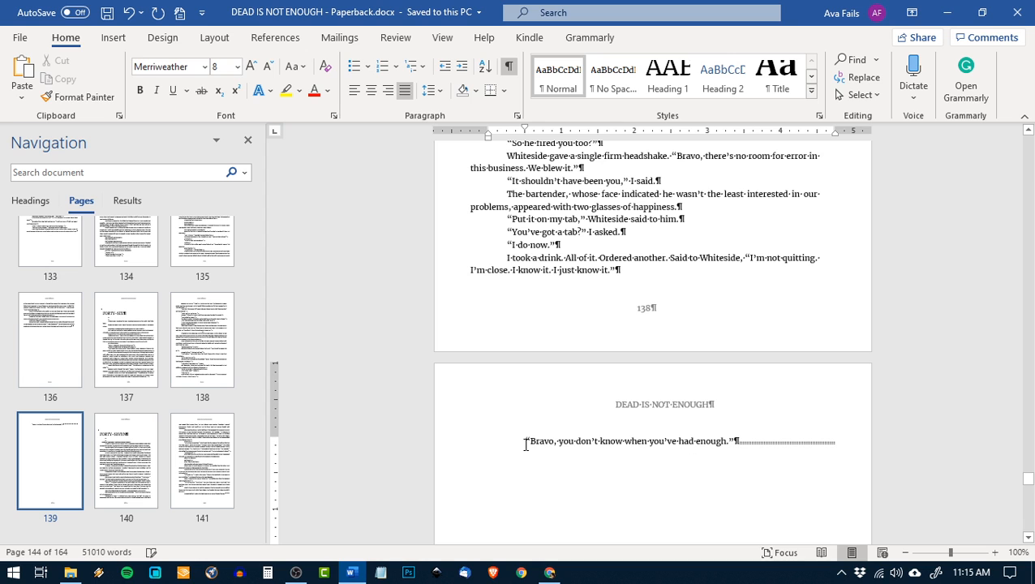
{"action": "left_click", "coordinate": [518, 115]}
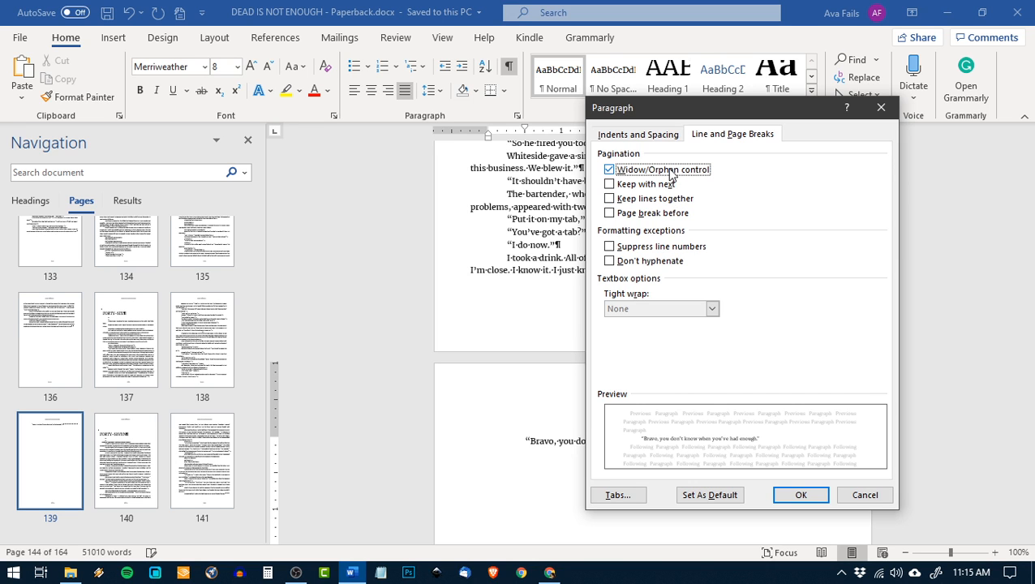
{"action": "left_click", "coordinate": [800, 494]}
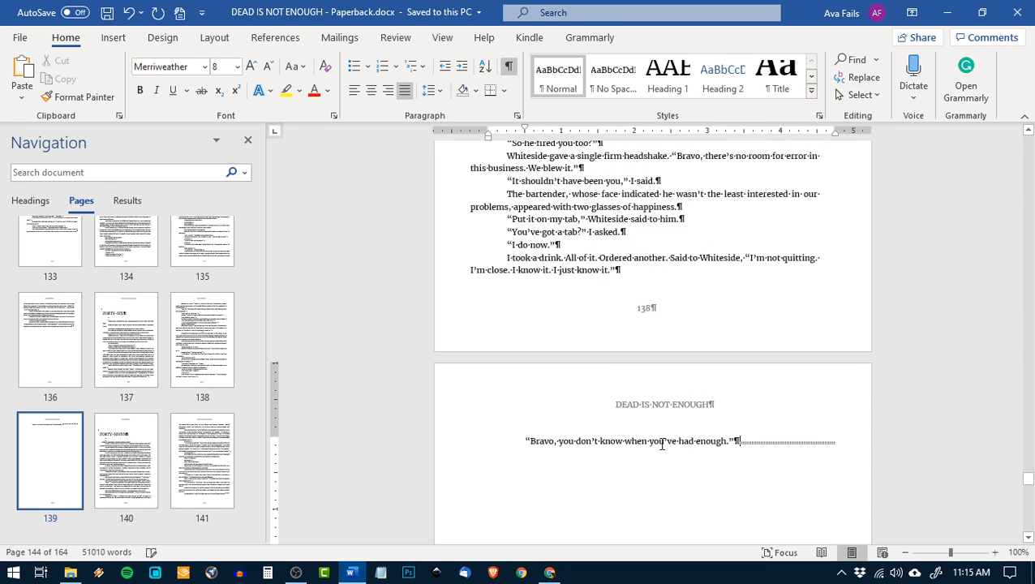
- Select all text from the start of page 138 through the lone line on page 139 and accept its Widow/Orphan control settings
{"action": "left_click", "coordinate": [196, 382]}
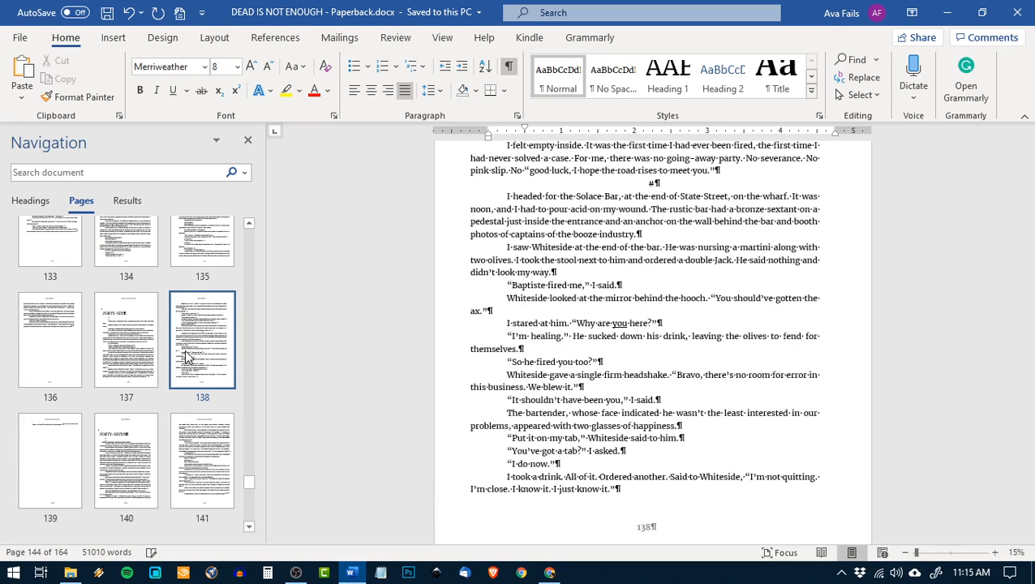
{"action": "scroll", "coordinate": [570, 340], "scroll_direction": "up", "scroll_amount": 4}
{"action": "scroll", "coordinate": [526, 243], "scroll_direction": "down", "scroll_amount": 1}
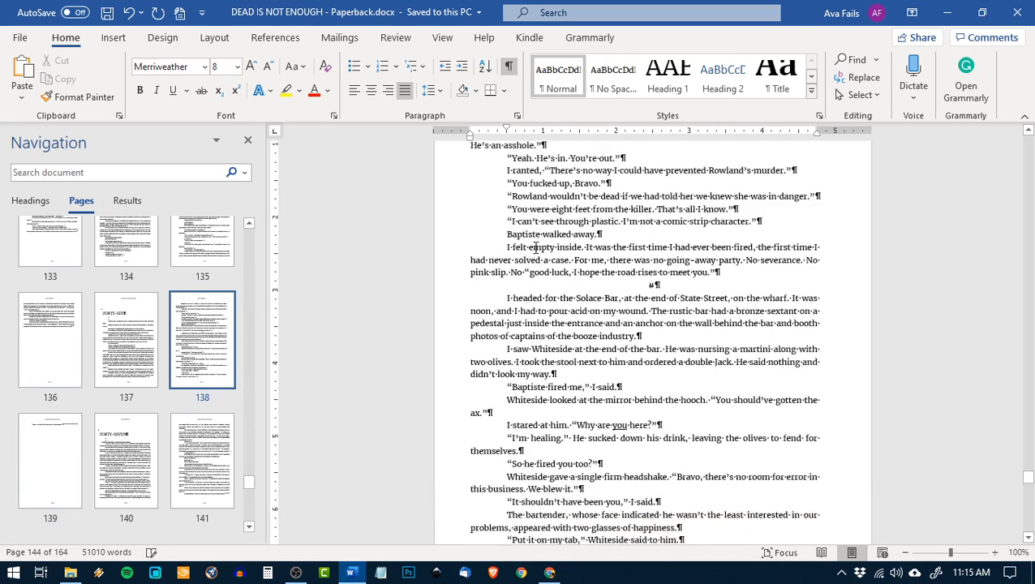
{"action": "scroll", "coordinate": [527, 194], "scroll_direction": "up", "scroll_amount": 2}
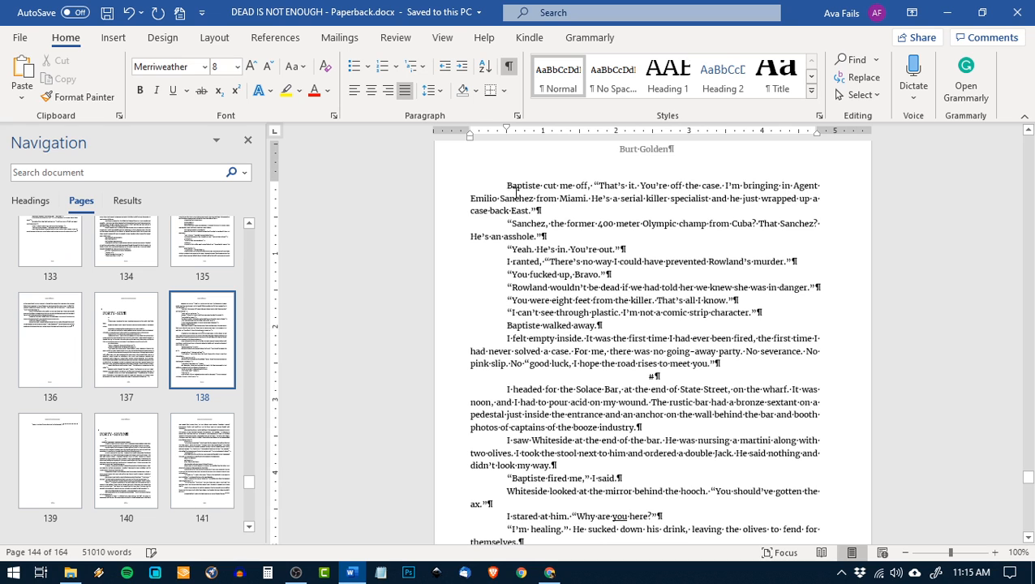
{"action": "left_click_drag", "start_coordinate": [517, 192], "coordinate": [805, 413]}
{"action": "scroll", "coordinate": [581, 338], "scroll_direction": "down", "scroll_amount": 8}
{"action": "scroll", "coordinate": [581, 337], "scroll_direction": "down", "scroll_amount": 4}
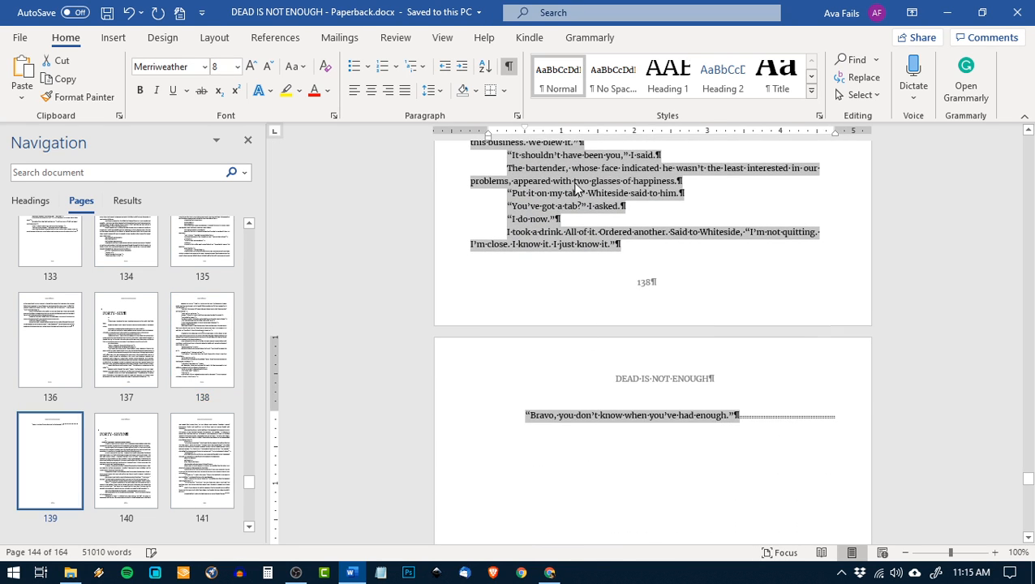
{"action": "left_click", "coordinate": [516, 115]}
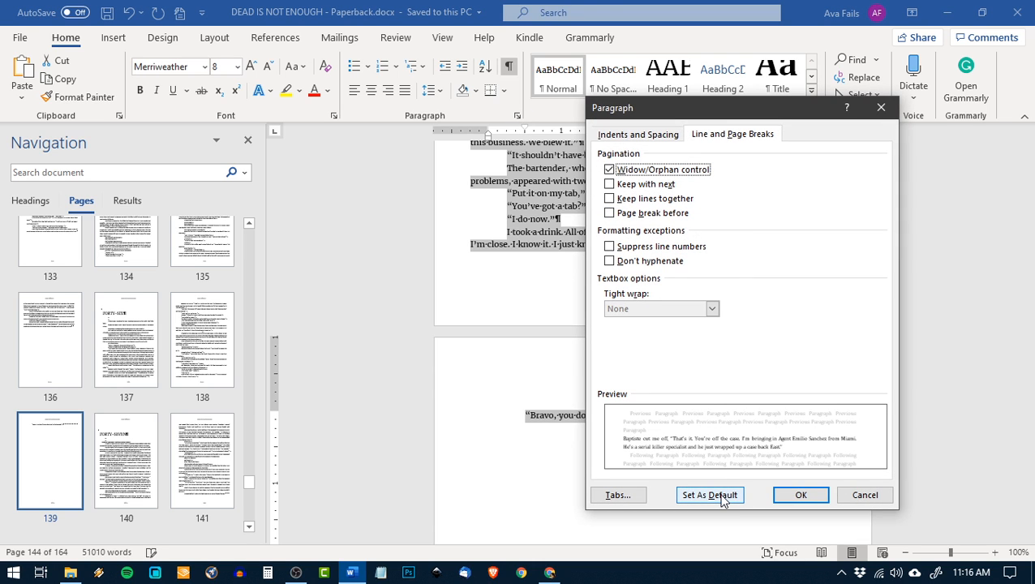
{"action": "left_click", "coordinate": [800, 496]}
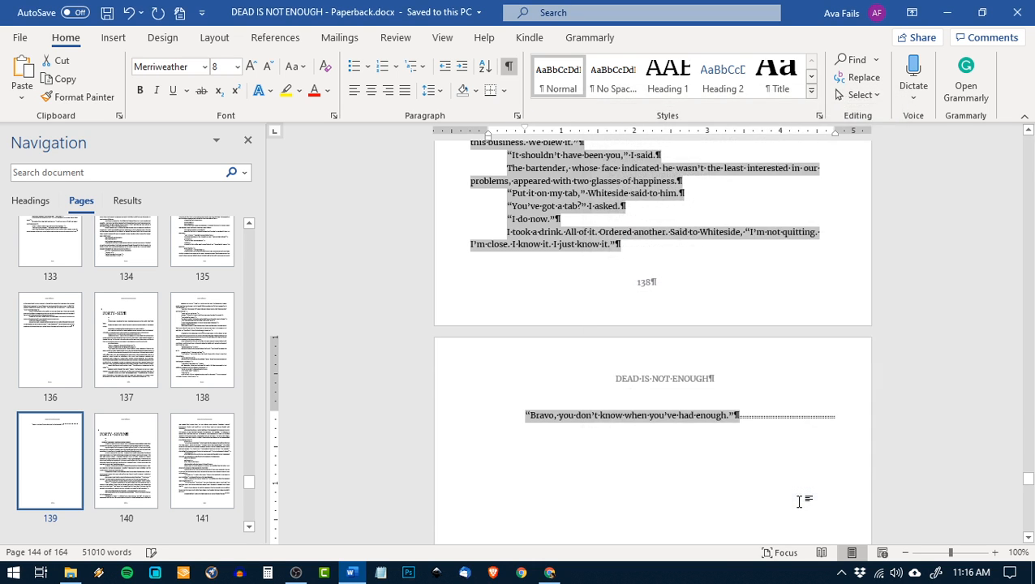
{"action": "left_click", "coordinate": [735, 489]}
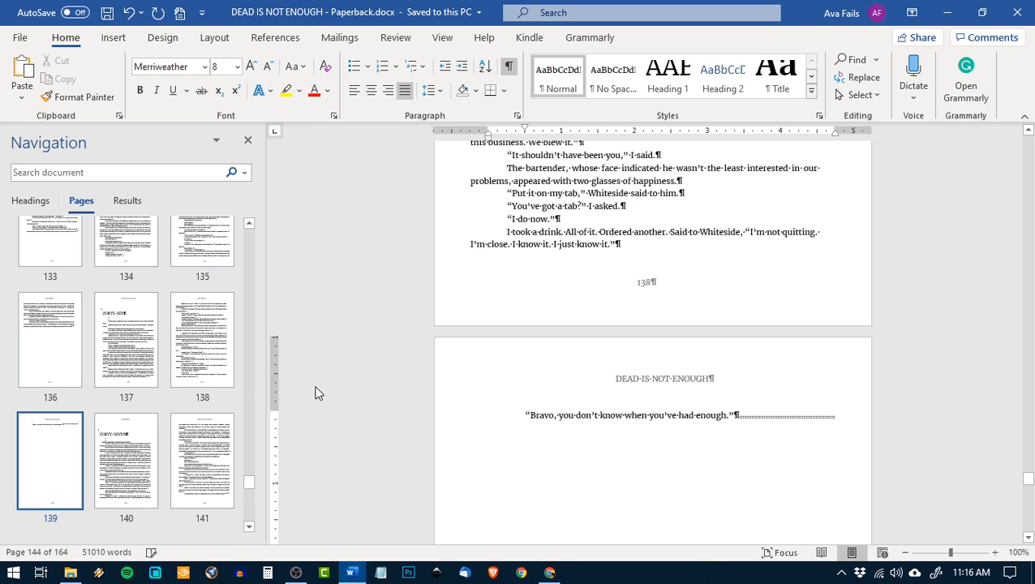
- Look through the earlier page thumbnails for other nearly empty pages, viewing pages 121 and 109
{"action": "scroll", "coordinate": [48, 323], "scroll_direction": "up", "scroll_amount": 10}
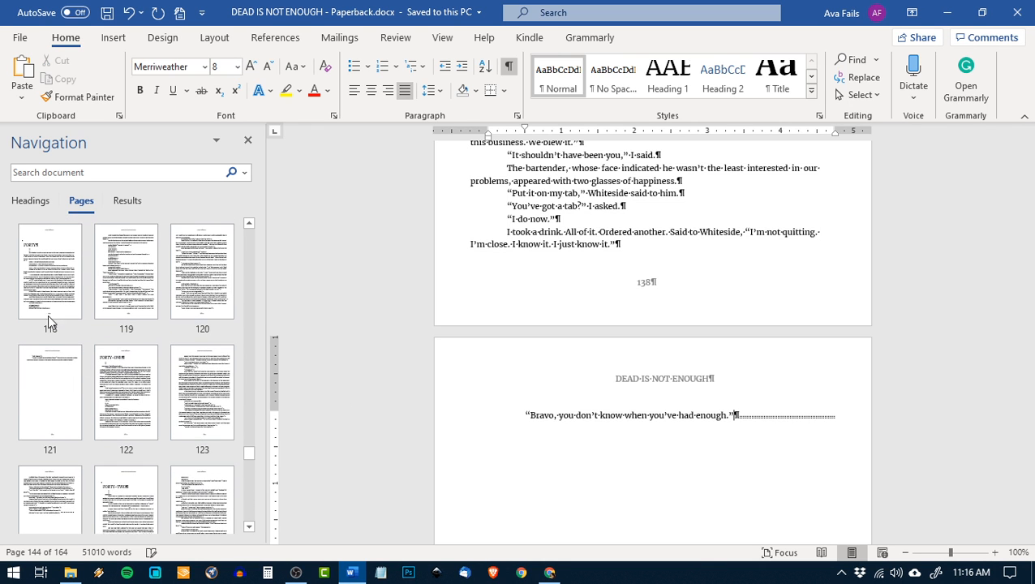
{"action": "left_click", "coordinate": [36, 396]}
{"action": "scroll", "coordinate": [238, 379], "scroll_direction": "up", "scroll_amount": 8}
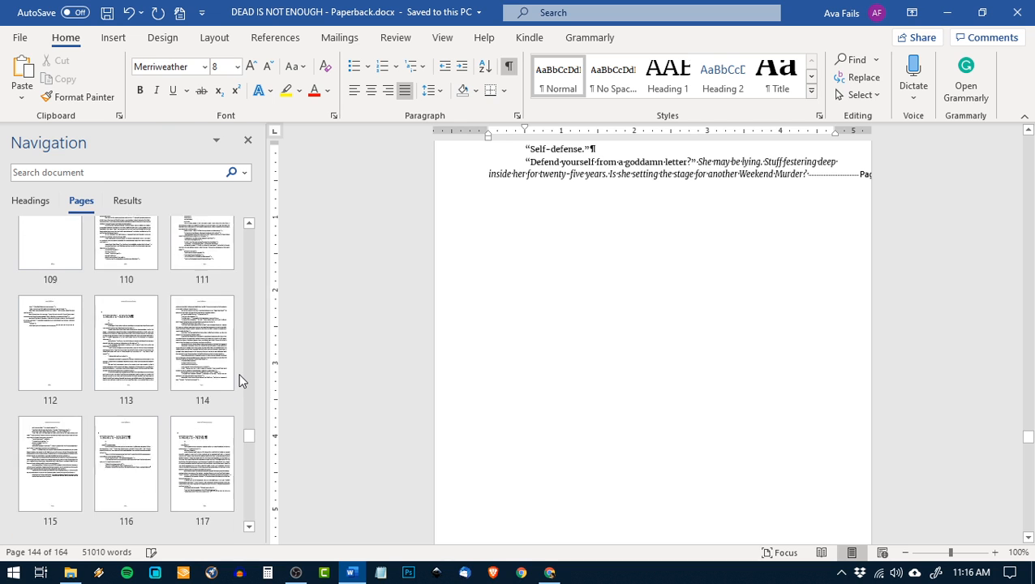
{"action": "left_click", "coordinate": [33, 411]}
{"action": "scroll", "coordinate": [180, 393], "scroll_direction": "up", "scroll_amount": 10}
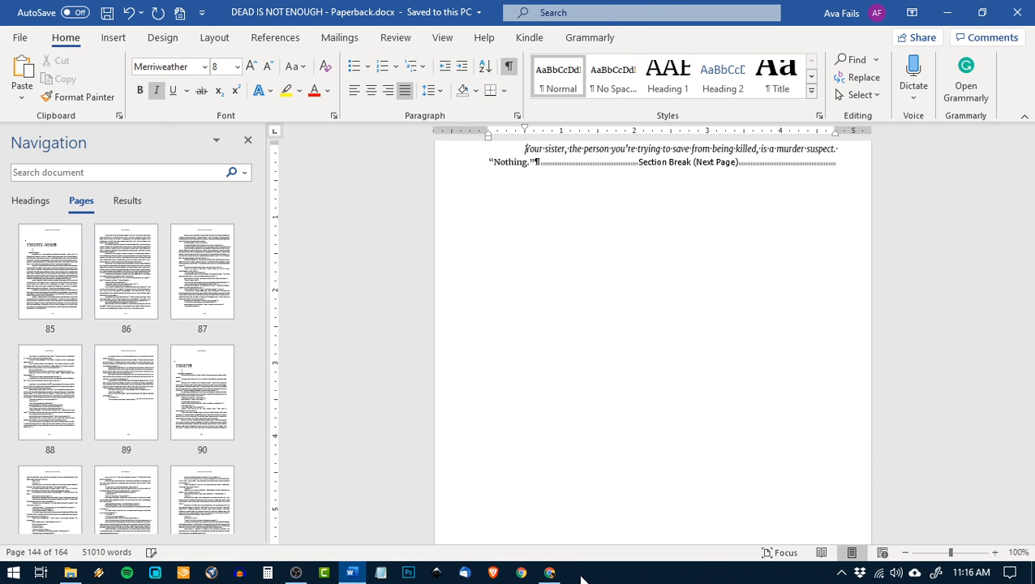
- Switch to the browser, return to the "how to eliminate widows word" results and look through them for another guide
{"action": "left_click", "coordinate": [549, 573]}
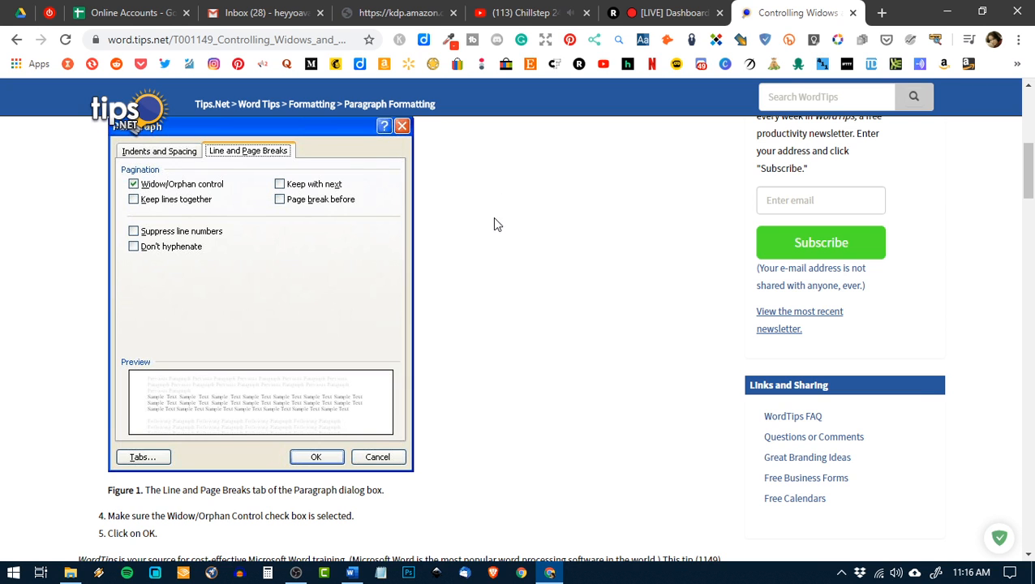
{"action": "key", "text": "alt+Left"}
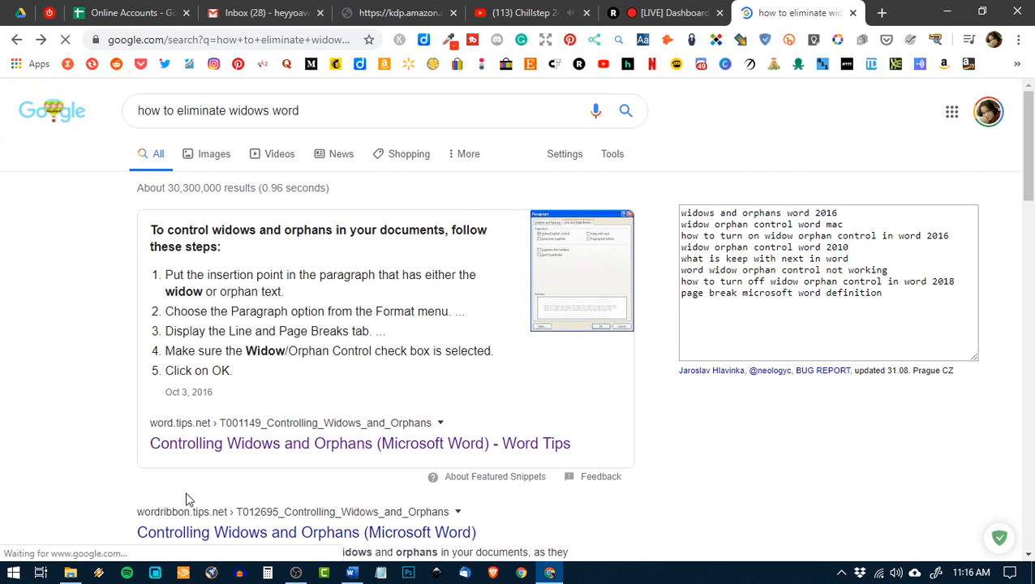
{"action": "scroll", "coordinate": [550, 489], "scroll_direction": "down", "scroll_amount": 2}
{"action": "scroll", "coordinate": [588, 485], "scroll_direction": "down", "scroll_amount": 2}
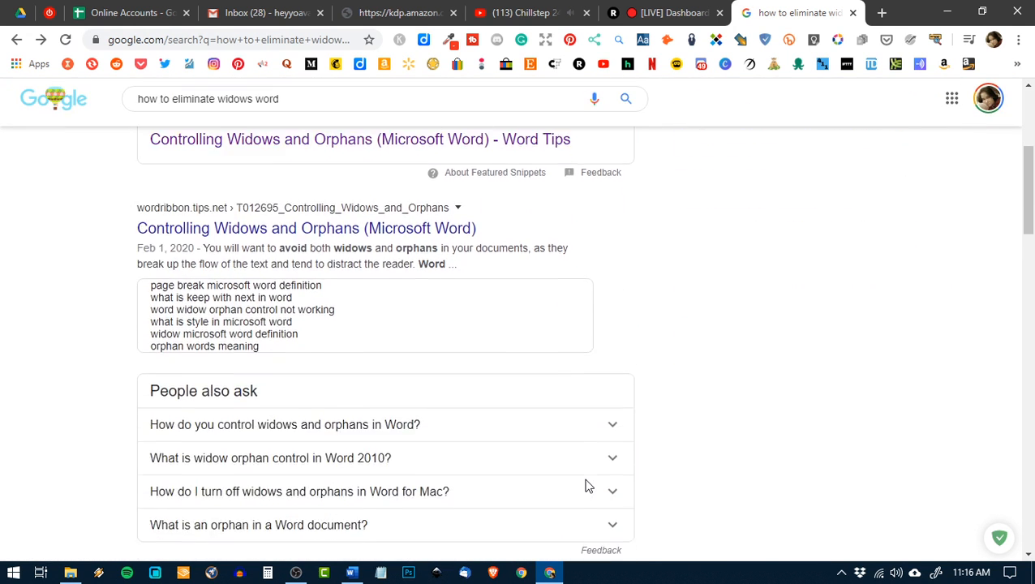
{"action": "scroll", "coordinate": [588, 485], "scroll_direction": "down", "scroll_amount": 3}
{"action": "scroll", "coordinate": [588, 486], "scroll_direction": "up", "scroll_amount": 3}
{"action": "scroll", "coordinate": [587, 487], "scroll_direction": "down", "scroll_amount": 3}
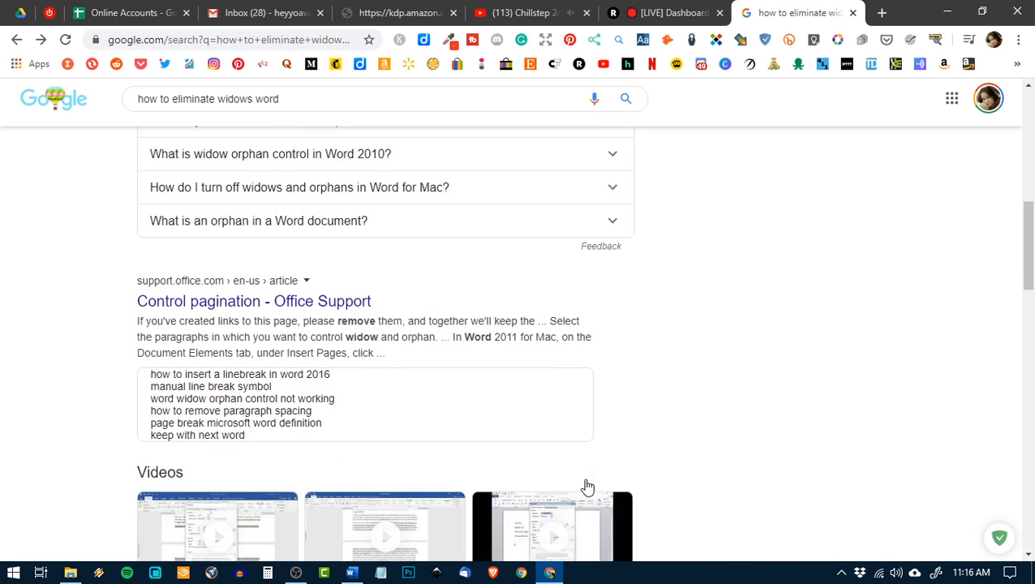
{"action": "scroll", "coordinate": [588, 487], "scroll_direction": "down", "scroll_amount": 3}
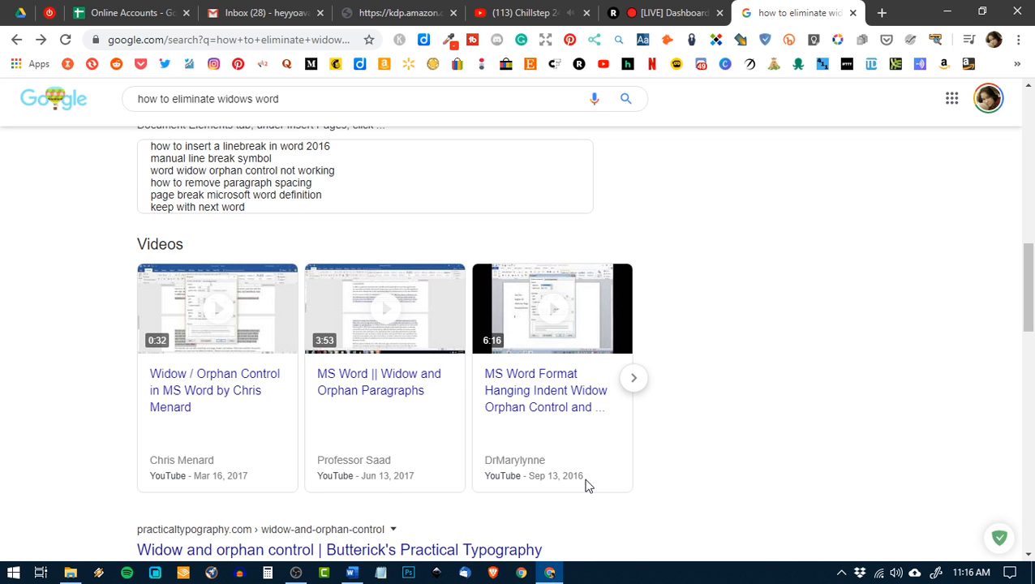
{"action": "scroll", "coordinate": [588, 485], "scroll_direction": "down", "scroll_amount": 3}
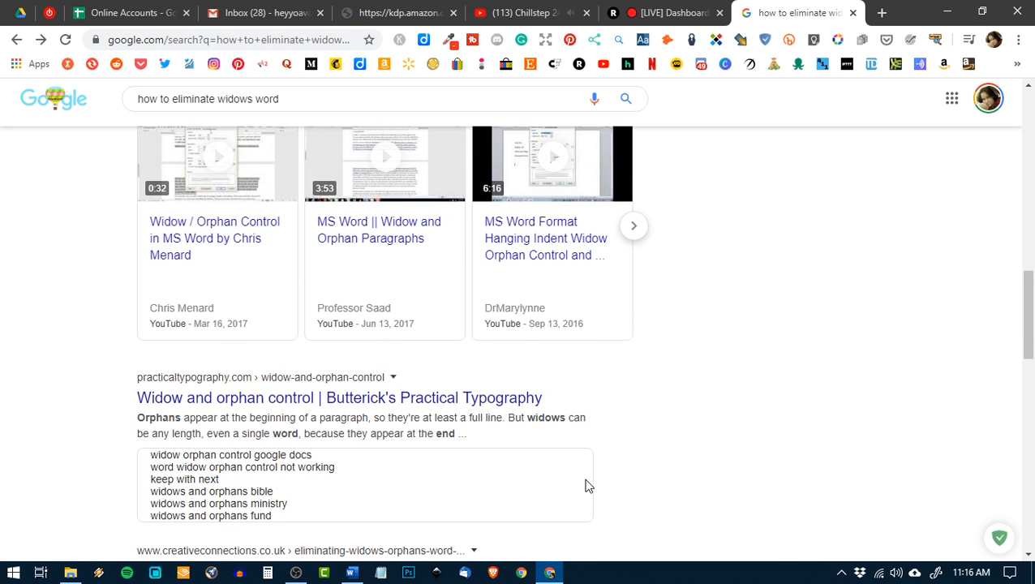
{"action": "scroll", "coordinate": [588, 485], "scroll_direction": "down", "scroll_amount": 3}
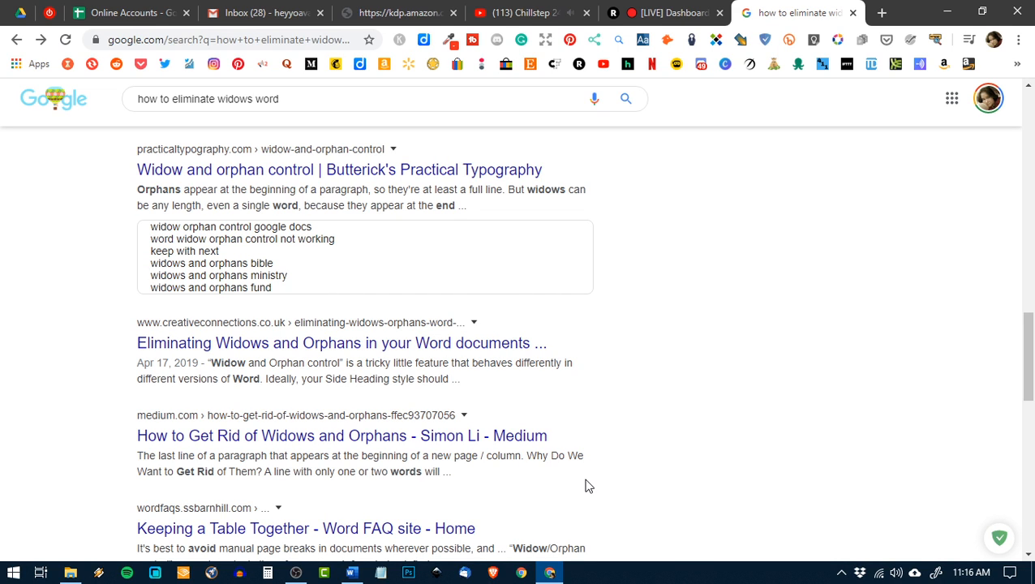
- Open the Creative Connections article "Eliminating Widows and Orphans in your Word documents" and read its definitions and quick-fix steps
{"action": "right_click", "coordinate": [492, 344]}
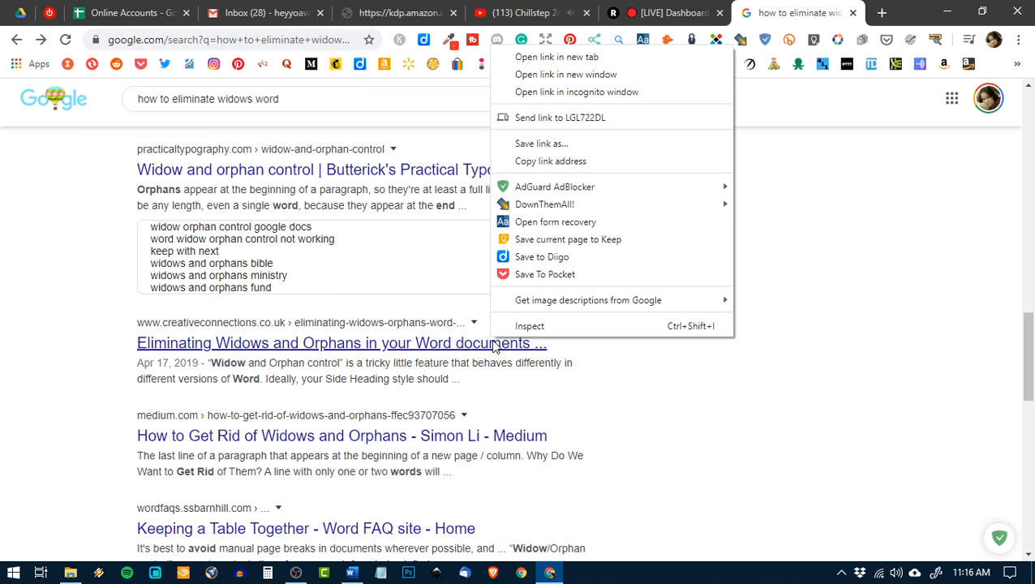
{"action": "left_click", "coordinate": [494, 347]}
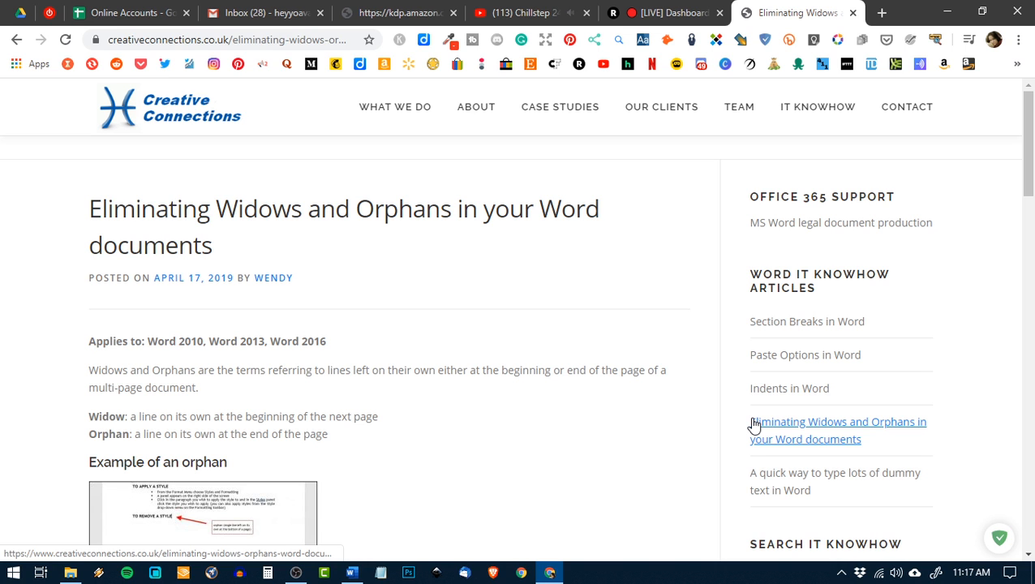
{"action": "scroll", "coordinate": [502, 443], "scroll_direction": "down", "scroll_amount": 2}
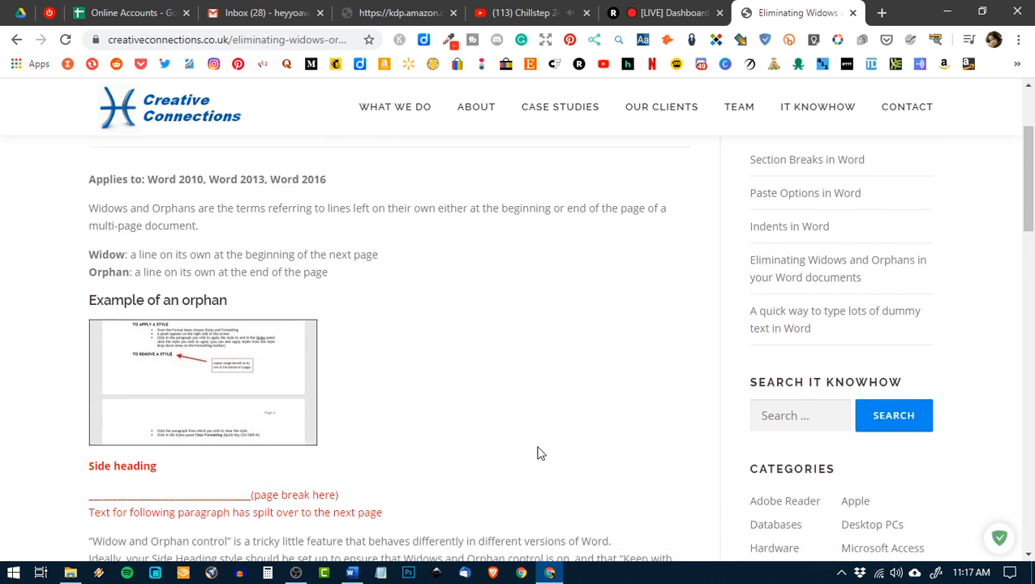
{"action": "scroll", "coordinate": [541, 453], "scroll_direction": "down", "scroll_amount": 2}
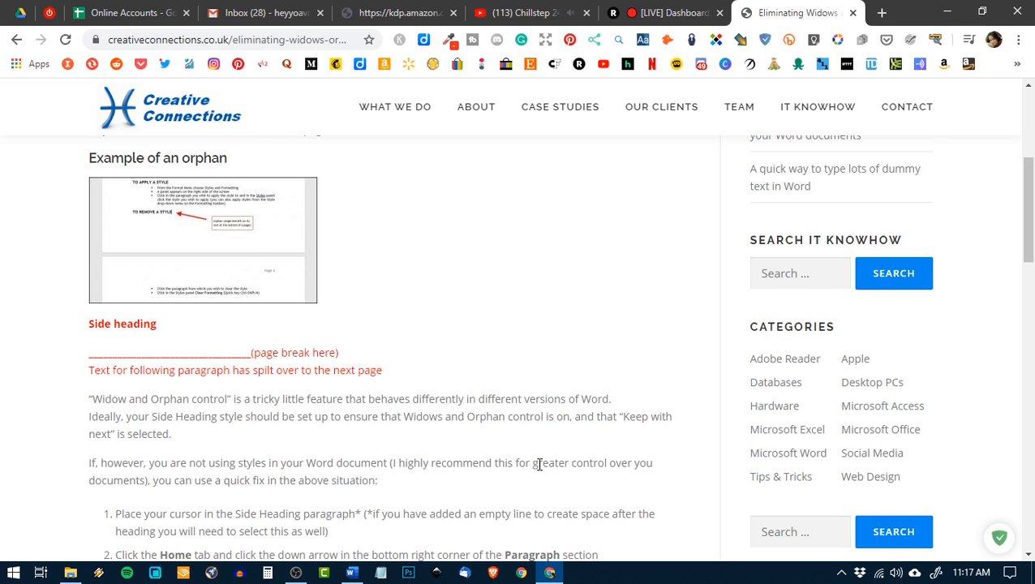
{"action": "scroll", "coordinate": [539, 467], "scroll_direction": "down", "scroll_amount": 2}
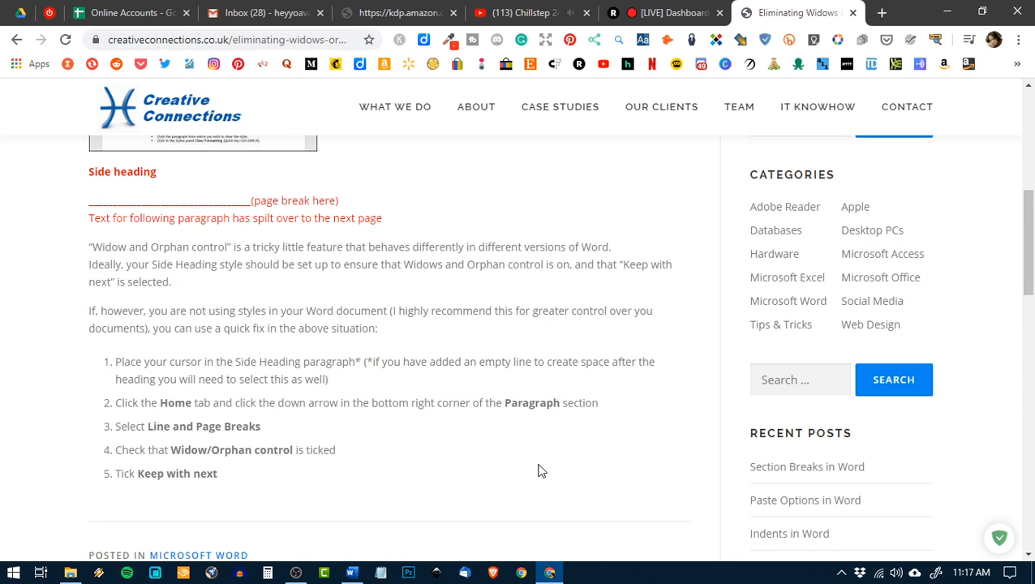
{"action": "scroll", "coordinate": [539, 470], "scroll_direction": "down", "scroll_amount": 1}
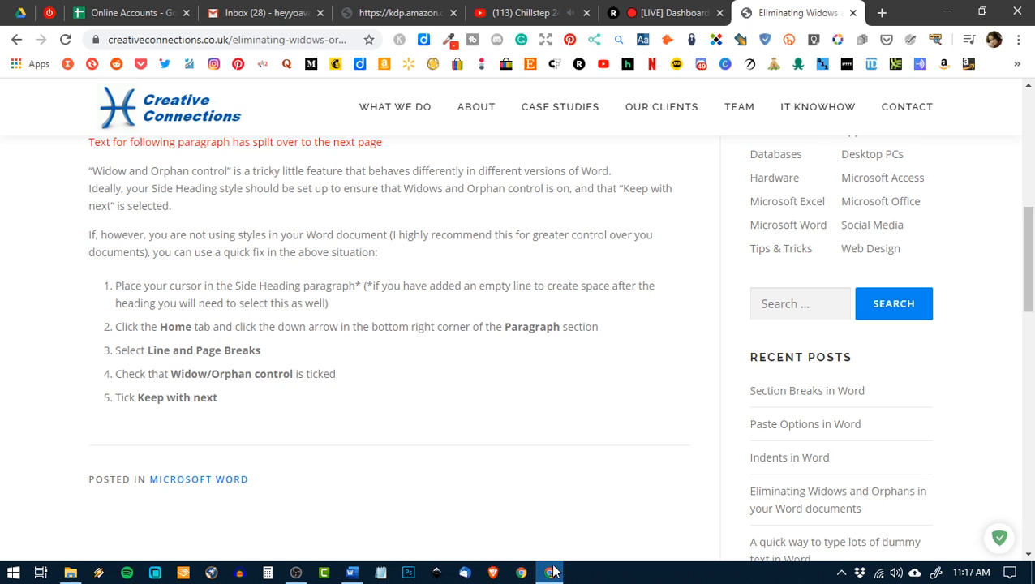
- Switch to Word and turn on Keep with next for page 108's last paragraph and the stranded lines on page 109
{"action": "left_click", "coordinate": [353, 573]}
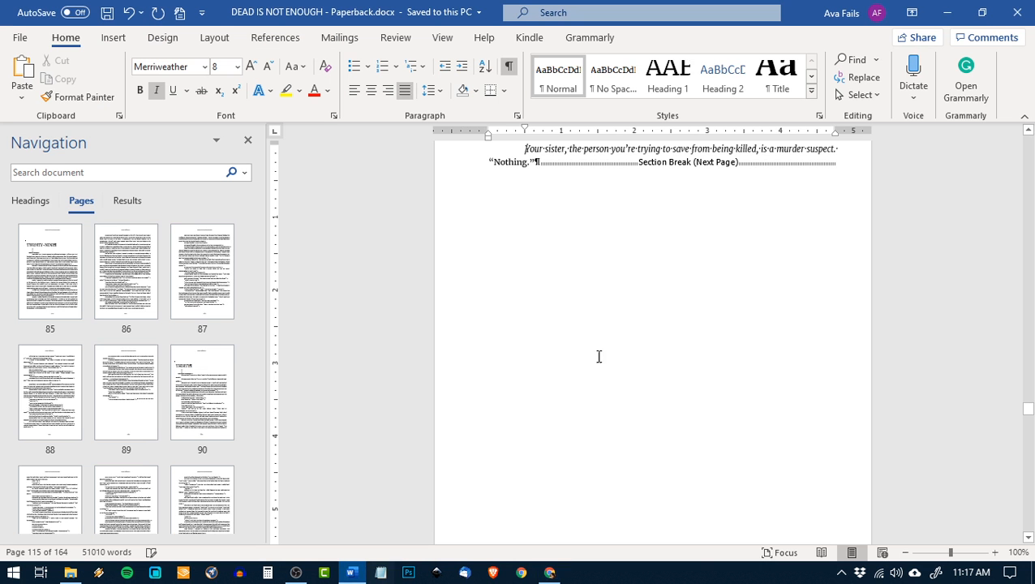
{"action": "scroll", "coordinate": [560, 301], "scroll_direction": "up", "scroll_amount": 3}
{"action": "scroll", "coordinate": [561, 301], "scroll_direction": "up", "scroll_amount": 4}
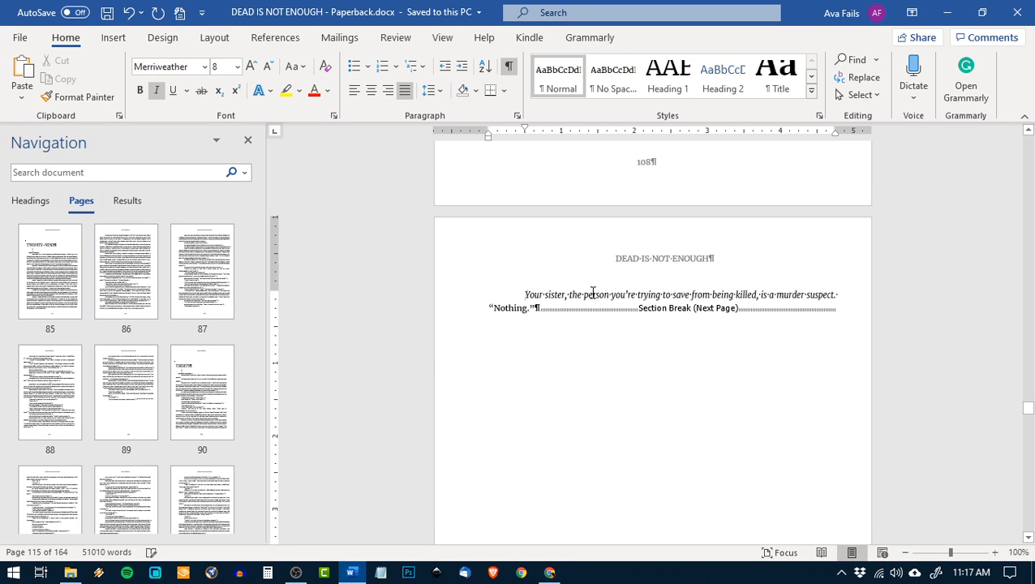
{"action": "left_click_drag", "start_coordinate": [507, 249], "coordinate": [796, 468]}
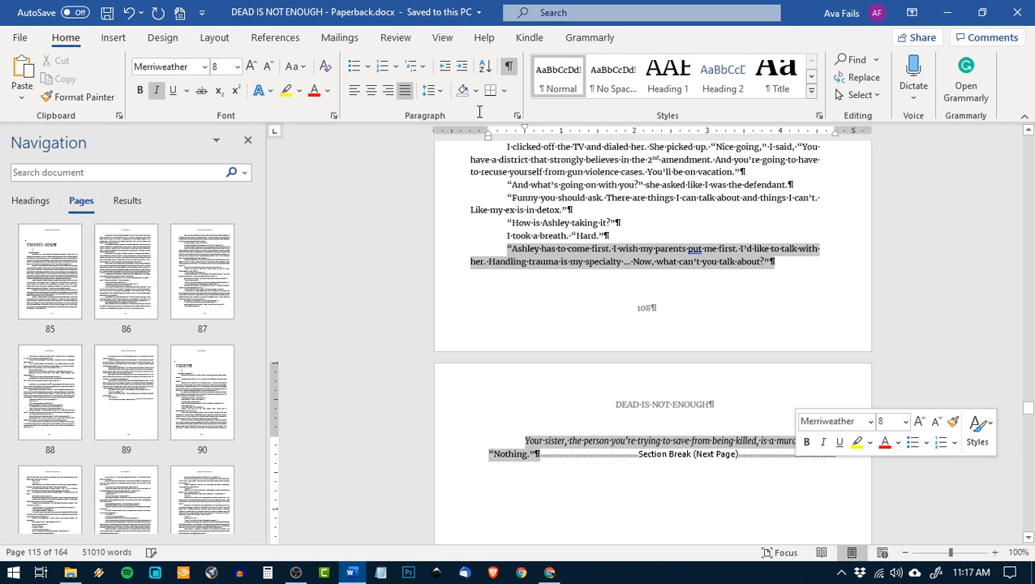
{"action": "left_click", "coordinate": [517, 116]}
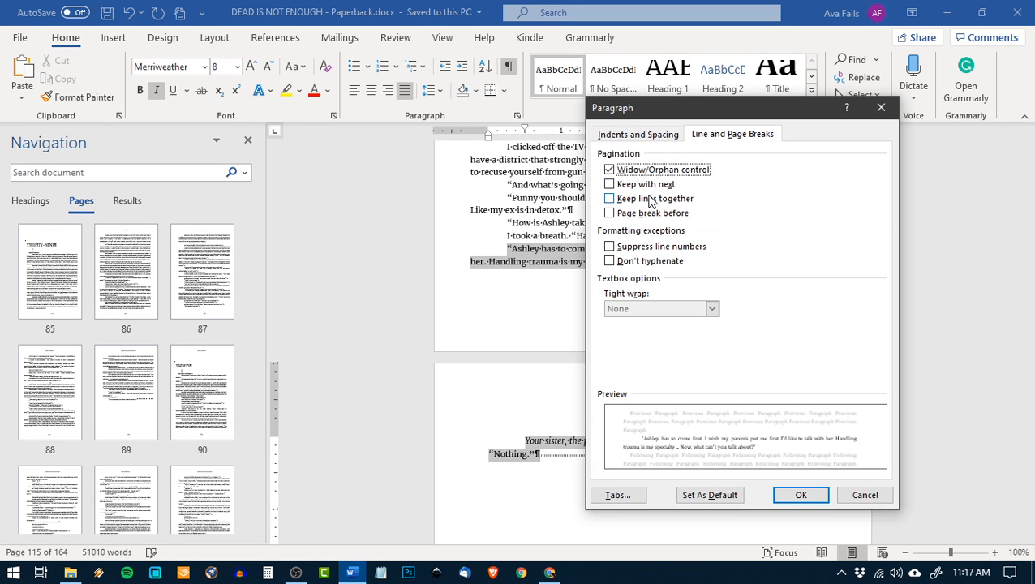
{"action": "left_click", "coordinate": [649, 190]}
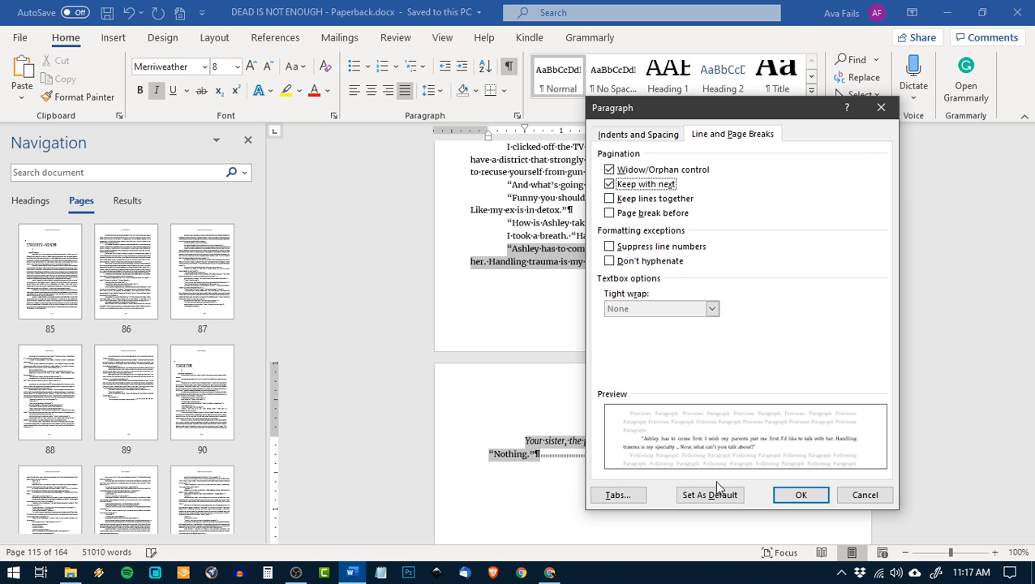
{"action": "key", "text": "Return"}
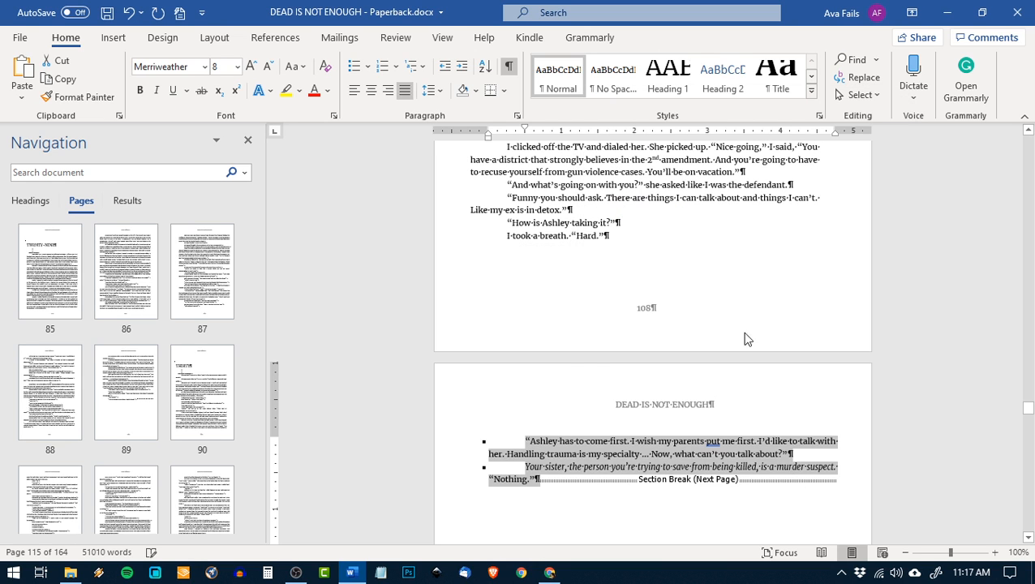
{"action": "left_click", "coordinate": [481, 303]}
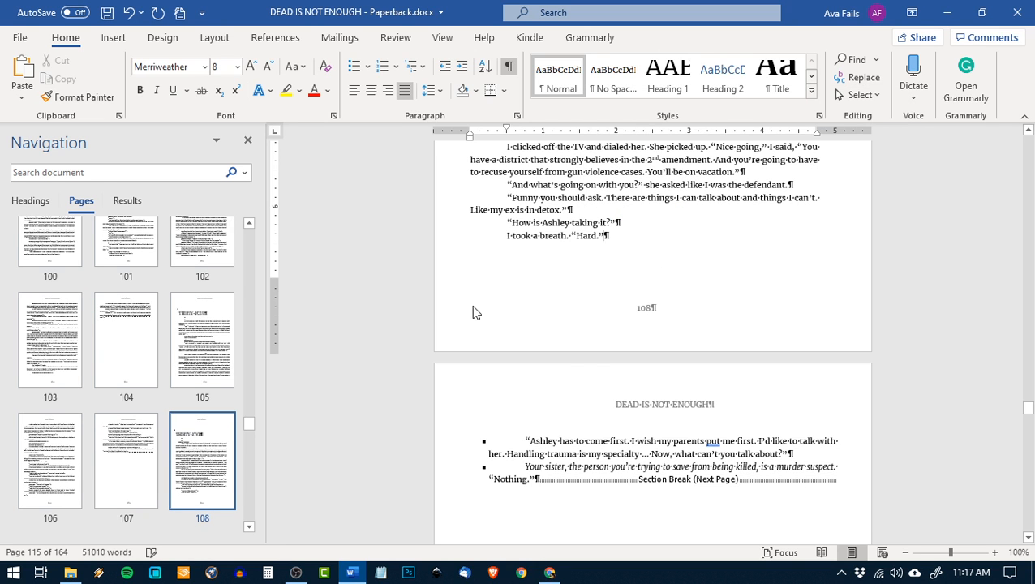
{"action": "scroll", "coordinate": [584, 335], "scroll_direction": "up", "scroll_amount": 3}
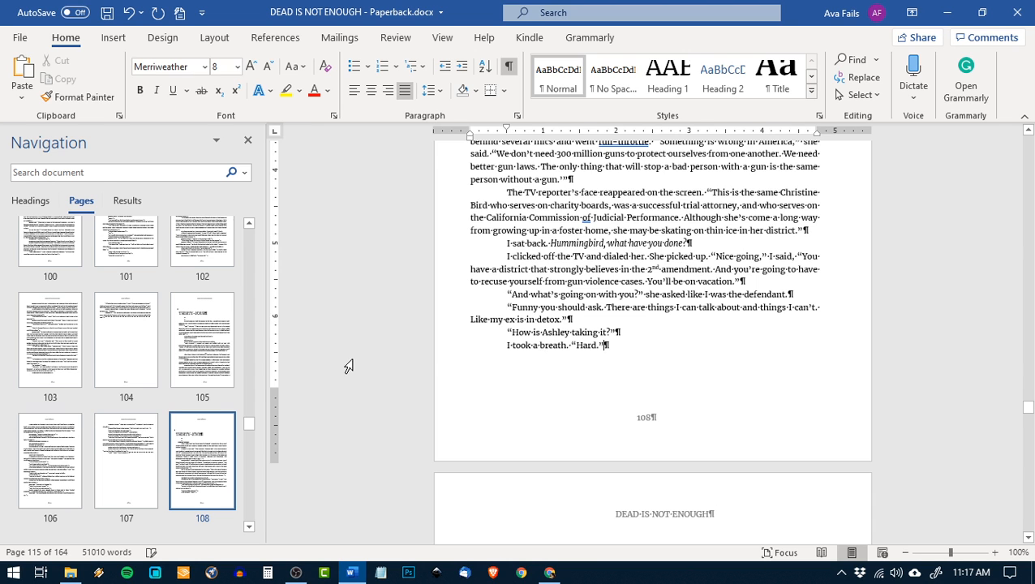
{"action": "scroll", "coordinate": [348, 364], "scroll_direction": "down", "scroll_amount": 6}
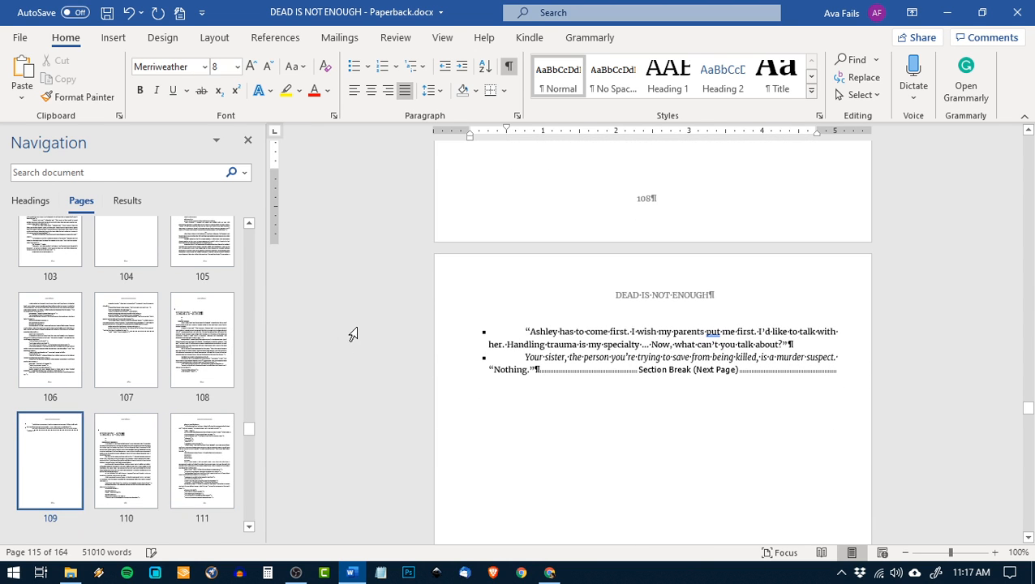
- Turn on Keep with next for the last paragraph of page 138 and the lone line on page 139
{"action": "scroll", "coordinate": [349, 349], "scroll_direction": "down", "scroll_amount": 1}
{"action": "scroll", "coordinate": [349, 349], "scroll_direction": "down", "scroll_amount": 2}
{"action": "scroll", "coordinate": [57, 488], "scroll_direction": "down", "scroll_amount": 3}
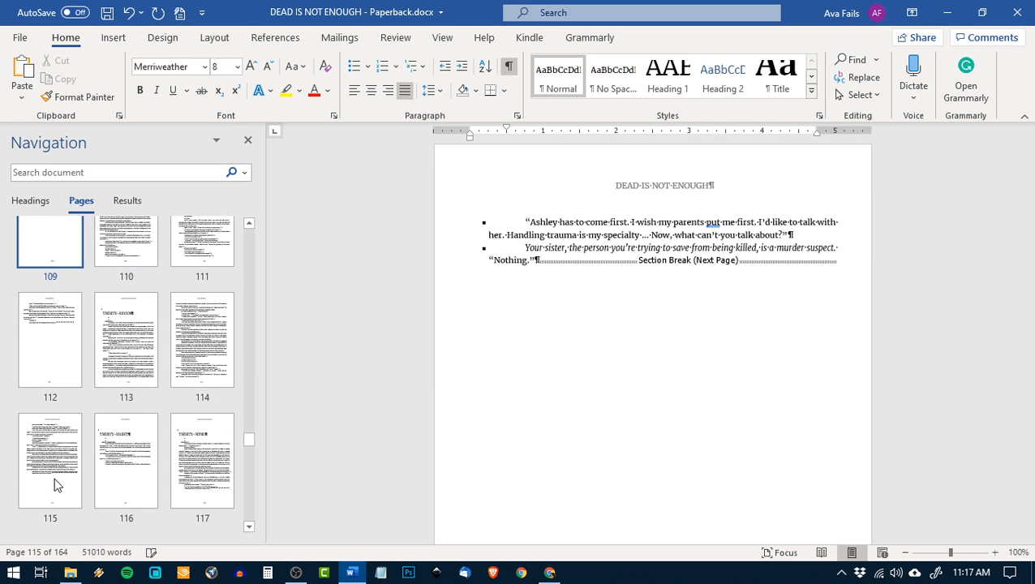
{"action": "scroll", "coordinate": [103, 476], "scroll_direction": "down", "scroll_amount": 4}
{"action": "scroll", "coordinate": [103, 476], "scroll_direction": "down", "scroll_amount": 3}
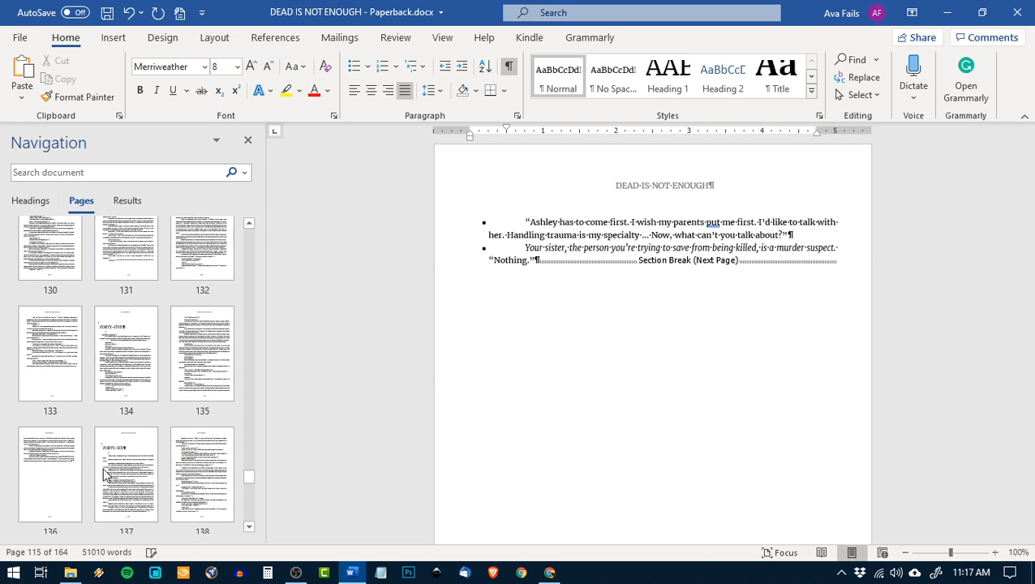
{"action": "scroll", "coordinate": [103, 476], "scroll_direction": "down", "scroll_amount": 5}
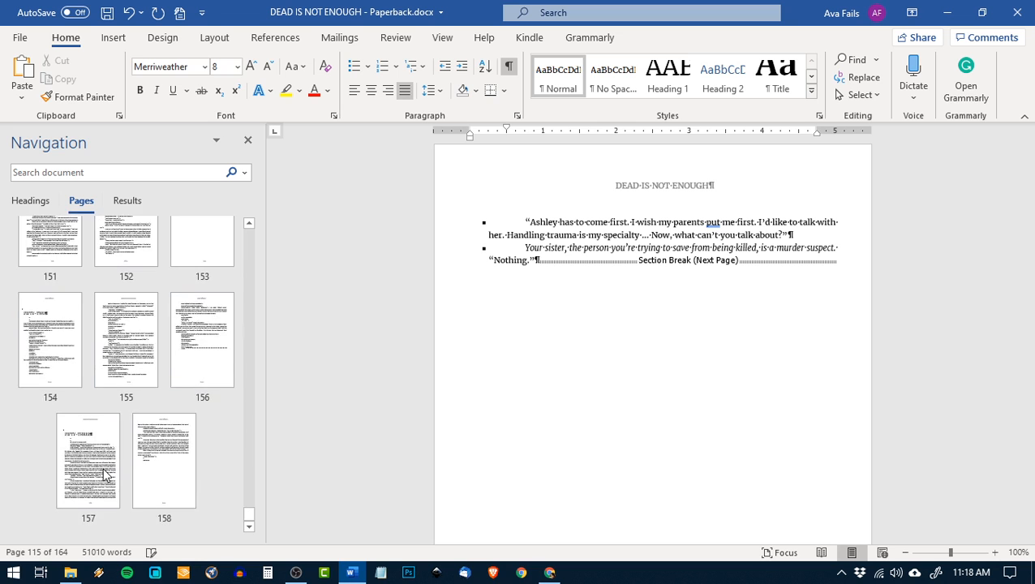
{"action": "scroll", "coordinate": [103, 475], "scroll_direction": "up", "scroll_amount": 2}
{"action": "left_click", "coordinate": [67, 302]}
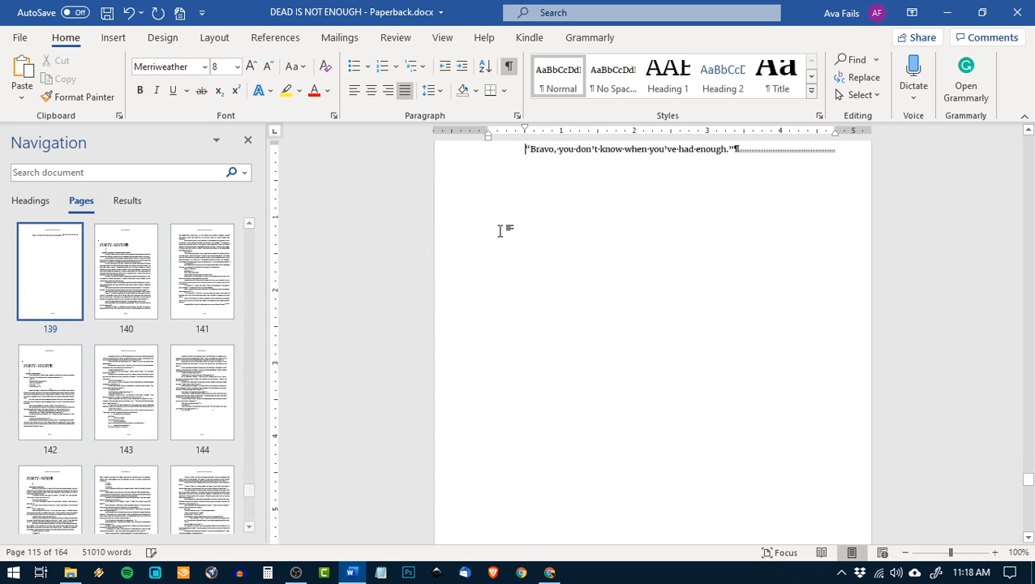
{"action": "scroll", "coordinate": [613, 267], "scroll_direction": "up", "scroll_amount": 5}
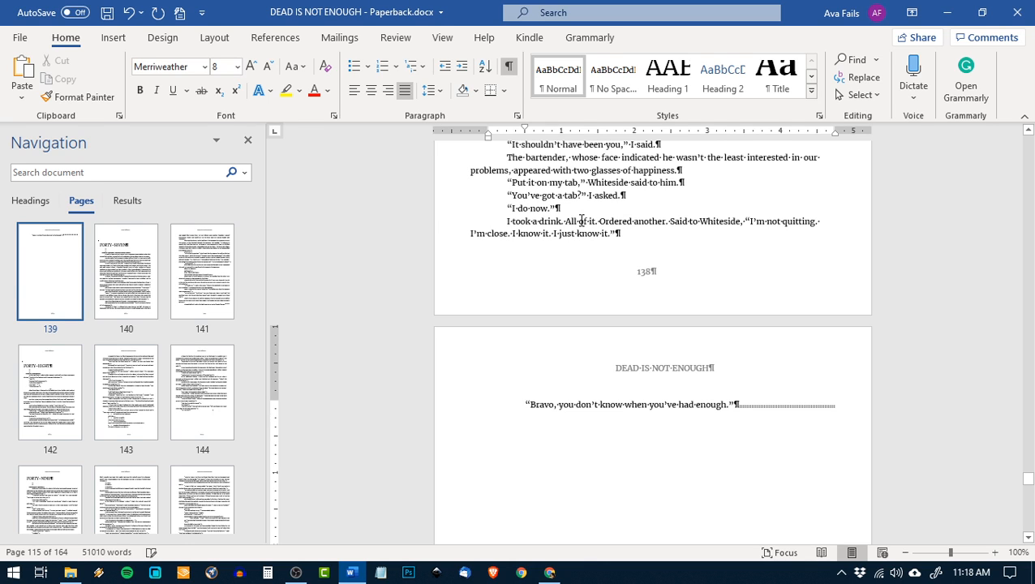
{"action": "left_click", "coordinate": [508, 220], "text": "shift"}
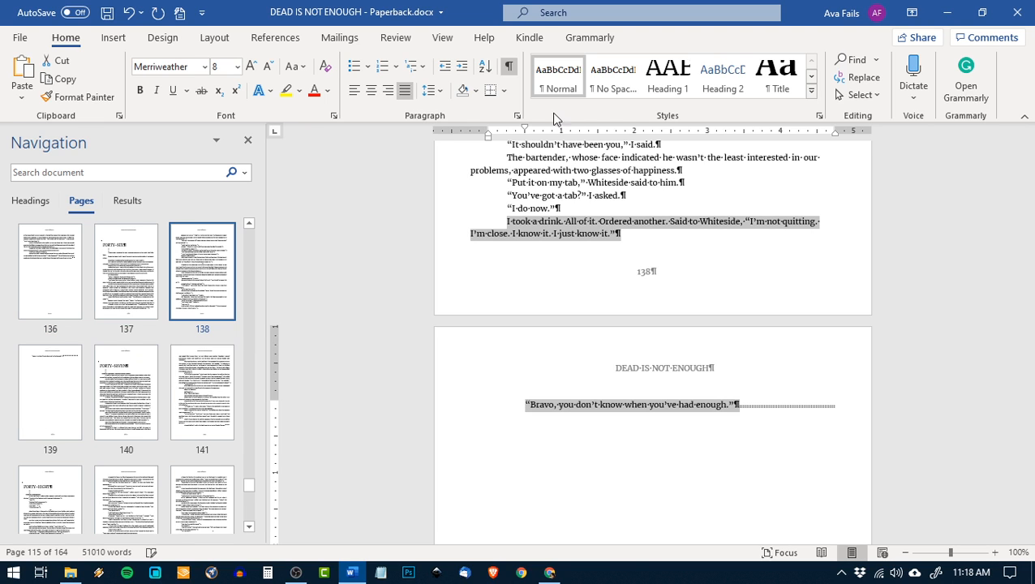
{"action": "left_click", "coordinate": [517, 116]}
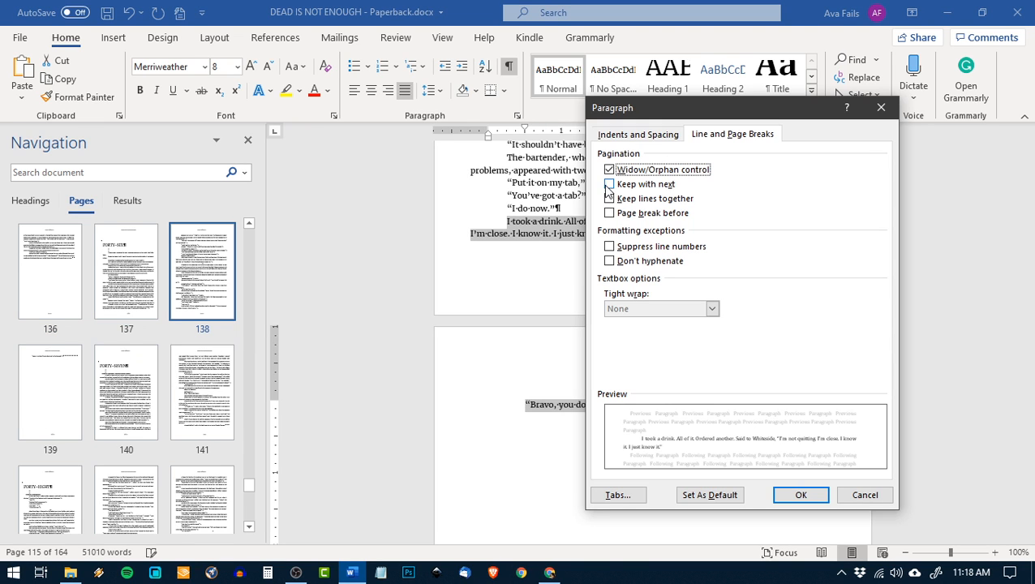
{"action": "left_click", "coordinate": [609, 185]}
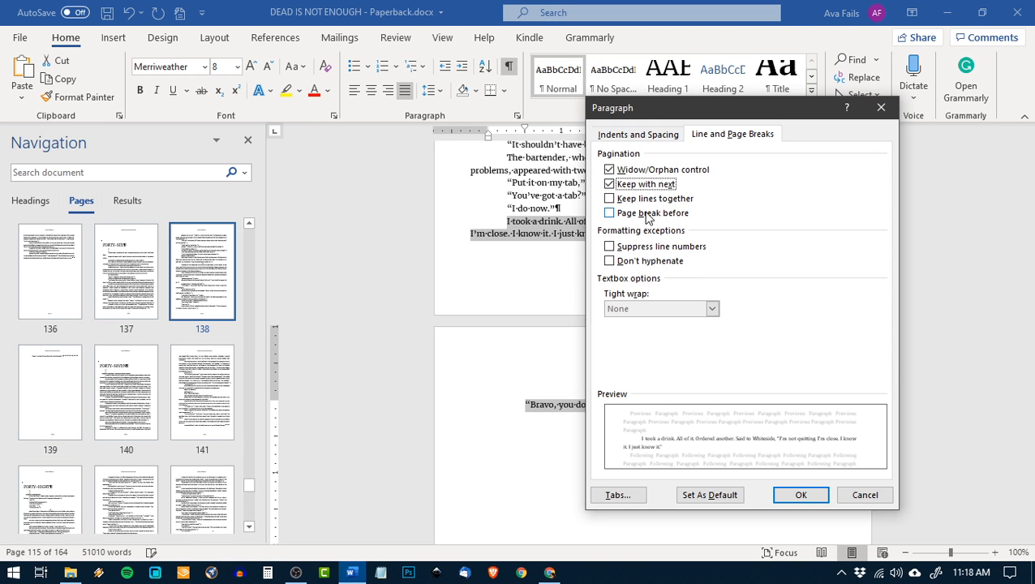
{"action": "left_click", "coordinate": [799, 494]}
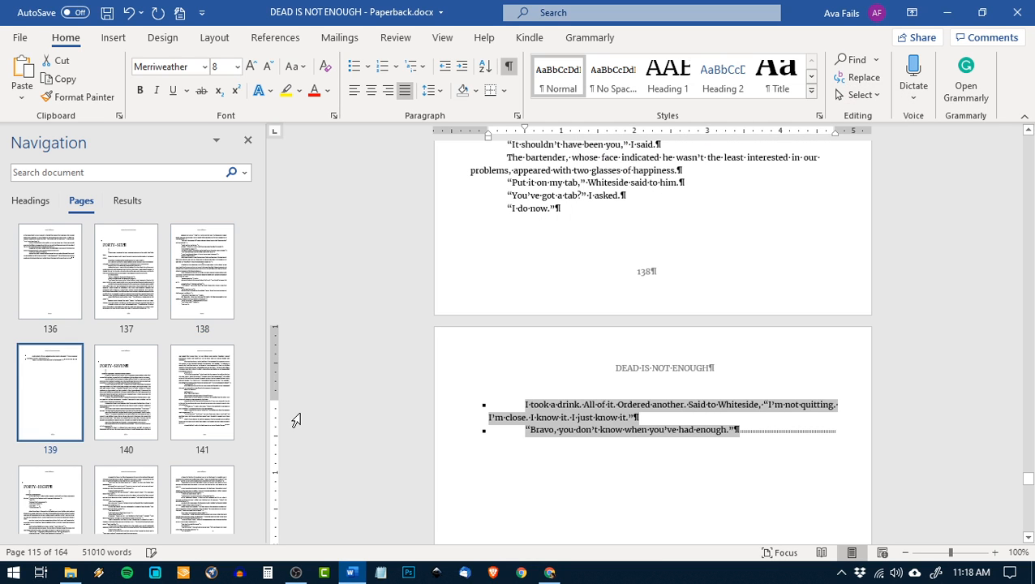
- Look back through the page thumbnails to the start of the manuscript for other nearly empty pages
{"action": "scroll", "coordinate": [207, 423], "scroll_direction": "up", "scroll_amount": 10}
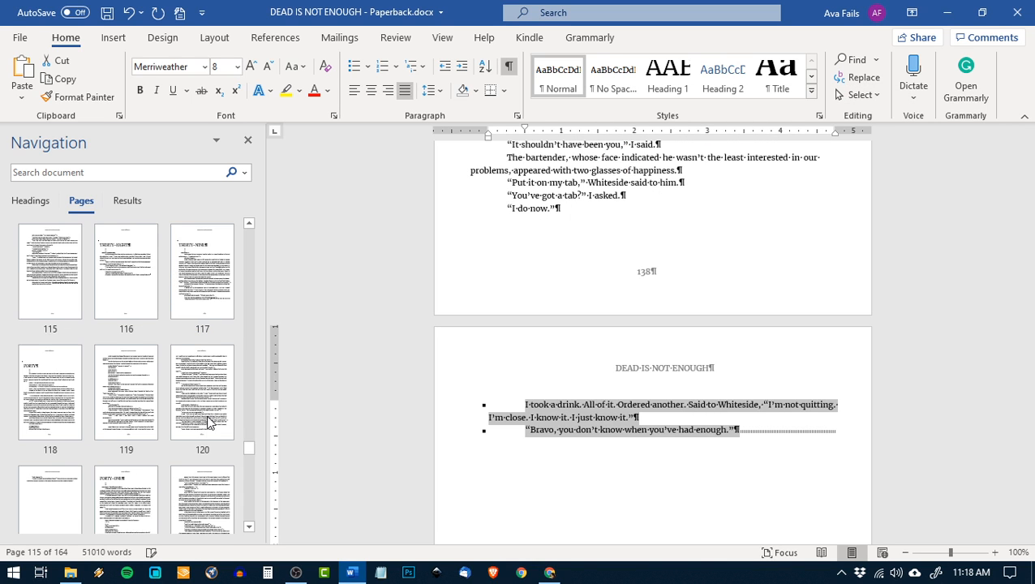
{"action": "scroll", "coordinate": [208, 422], "scroll_direction": "down", "scroll_amount": 1}
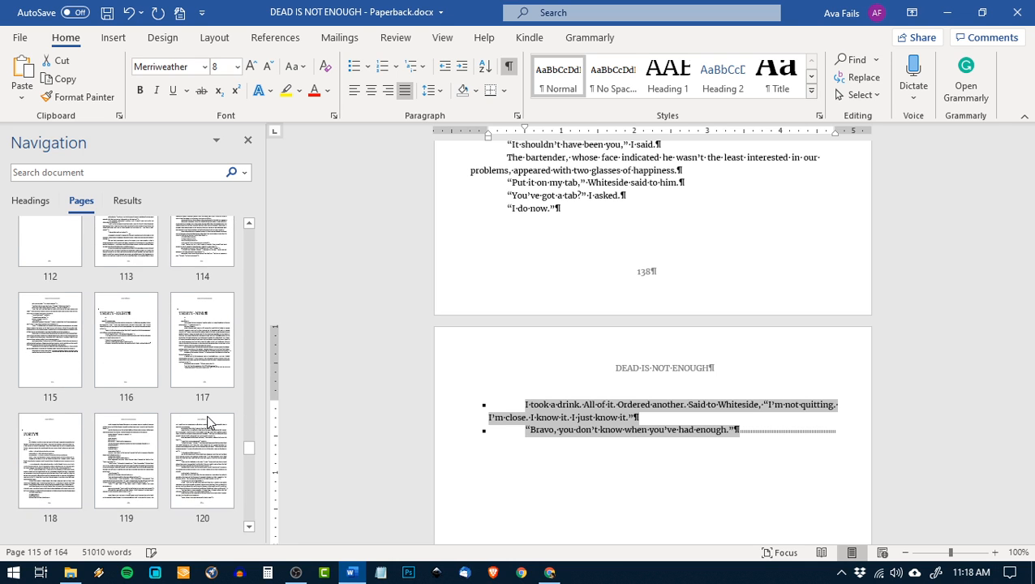
{"action": "scroll", "coordinate": [208, 423], "scroll_direction": "up", "scroll_amount": 7}
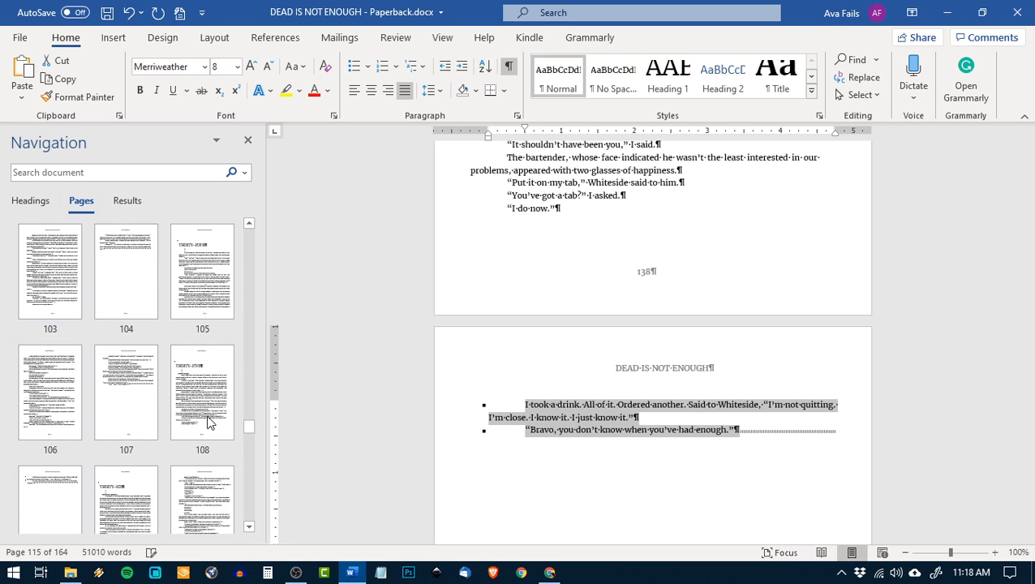
{"action": "scroll", "coordinate": [208, 423], "scroll_direction": "up", "scroll_amount": 6}
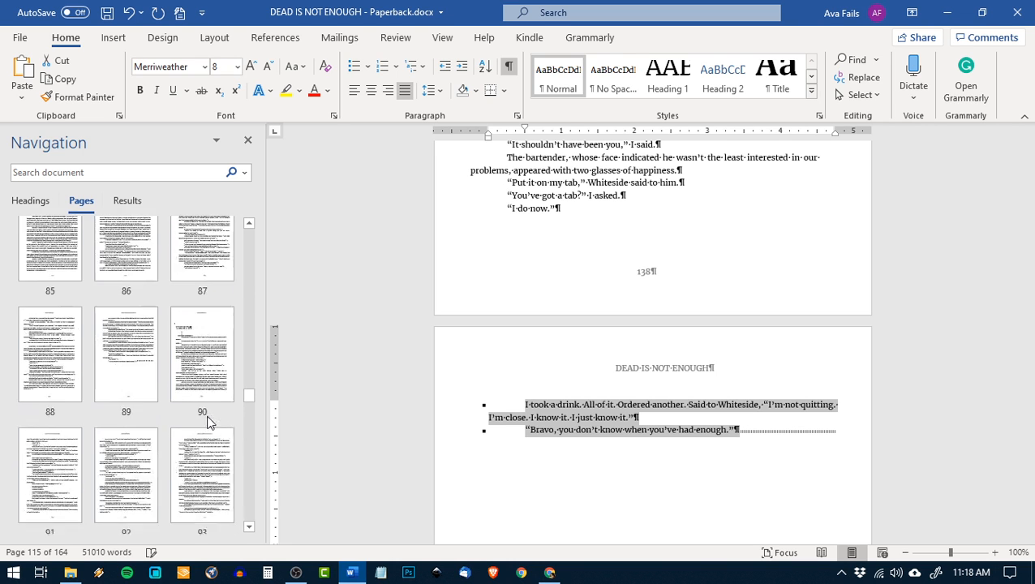
{"action": "scroll", "coordinate": [207, 423], "scroll_direction": "up", "scroll_amount": 6}
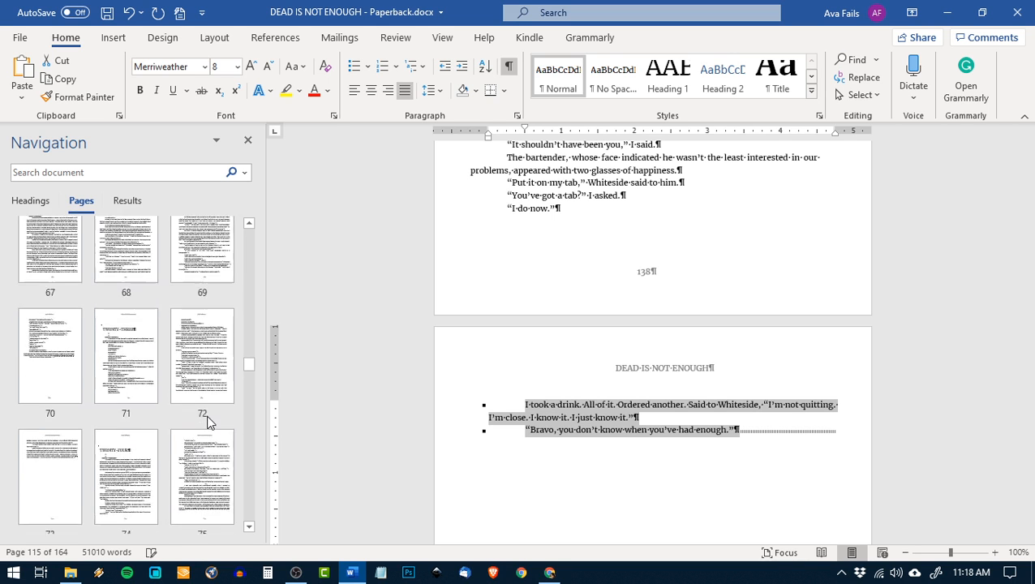
{"action": "scroll", "coordinate": [208, 423], "scroll_direction": "up", "scroll_amount": 5}
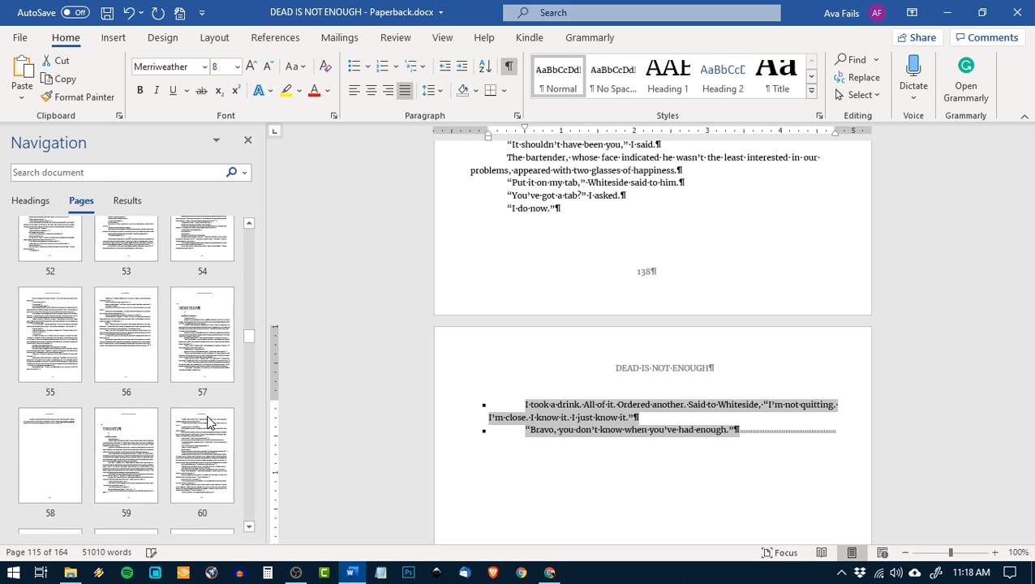
{"action": "scroll", "coordinate": [207, 423], "scroll_direction": "up", "scroll_amount": 8}
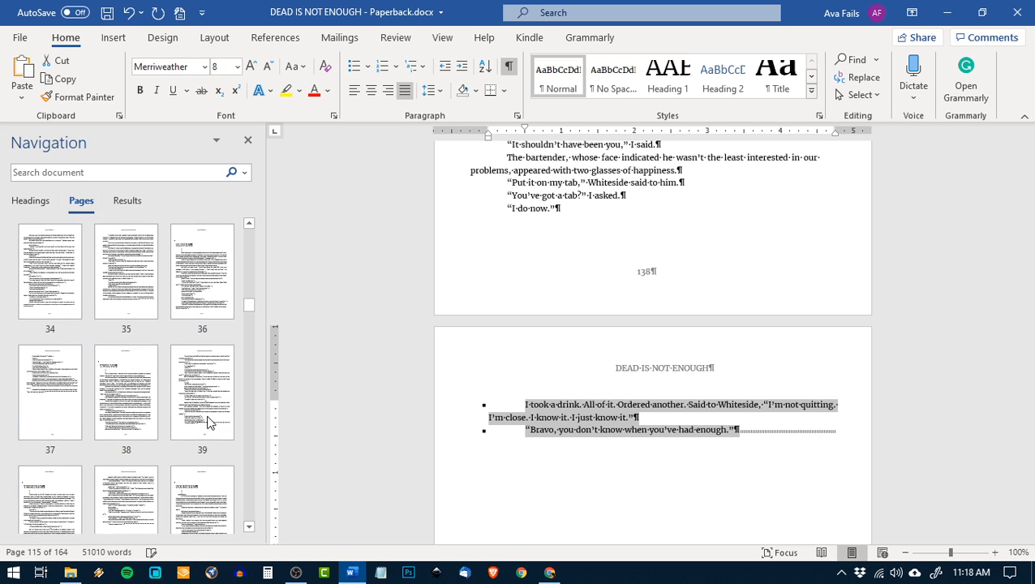
{"action": "scroll", "coordinate": [182, 420], "scroll_direction": "up", "scroll_amount": 3}
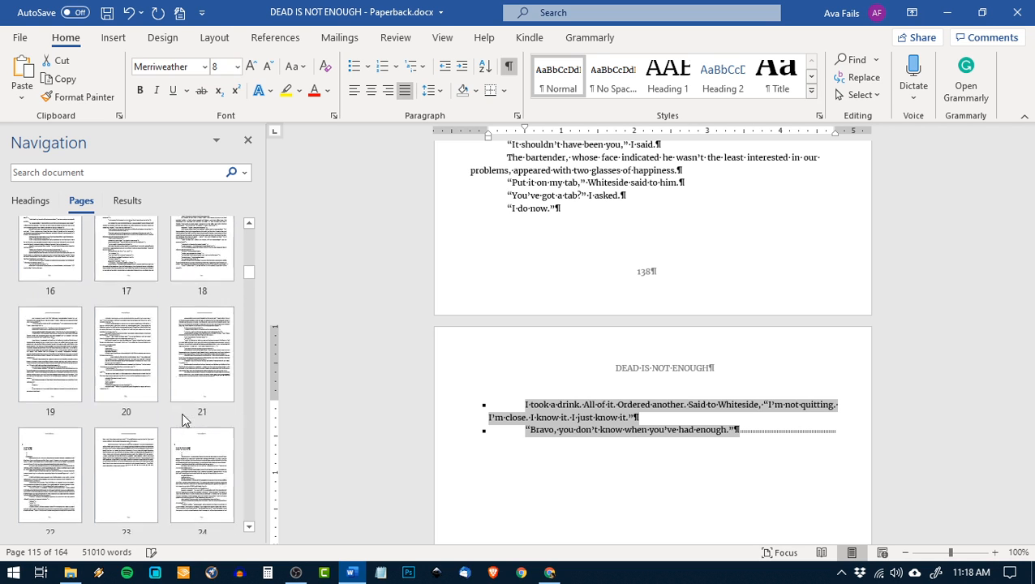
{"action": "scroll", "coordinate": [182, 420], "scroll_direction": "up", "scroll_amount": 3}
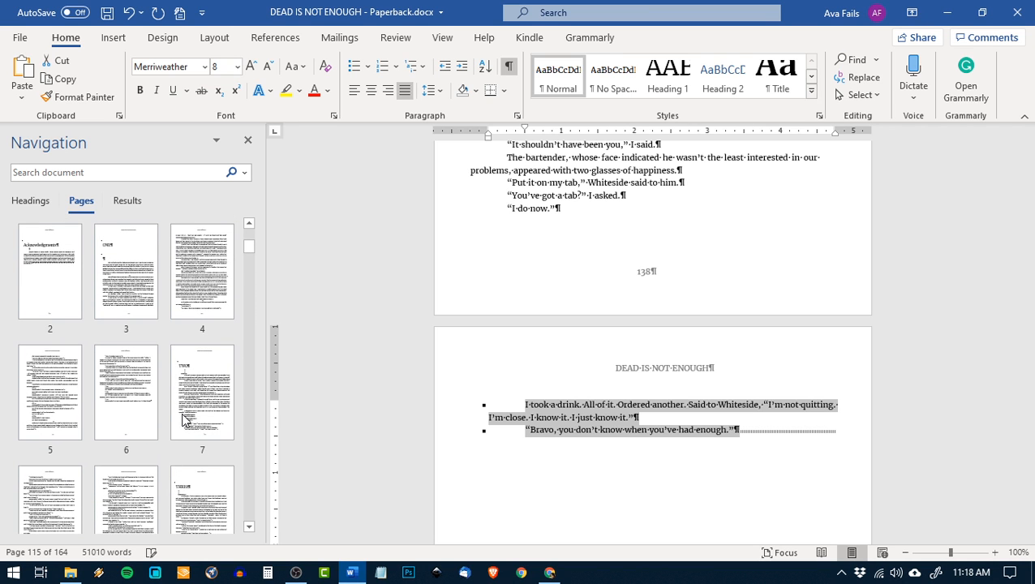
- Save the manuscript, hide its formatting marks and look back over pages 138 to 136
{"action": "left_click", "coordinate": [107, 12]}
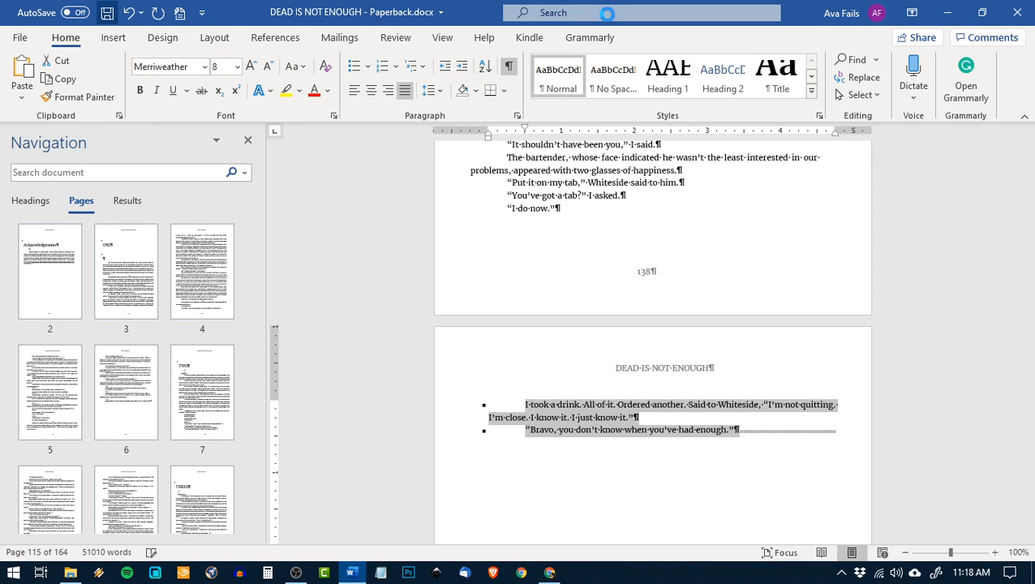
{"action": "left_click", "coordinate": [1027, 16]}
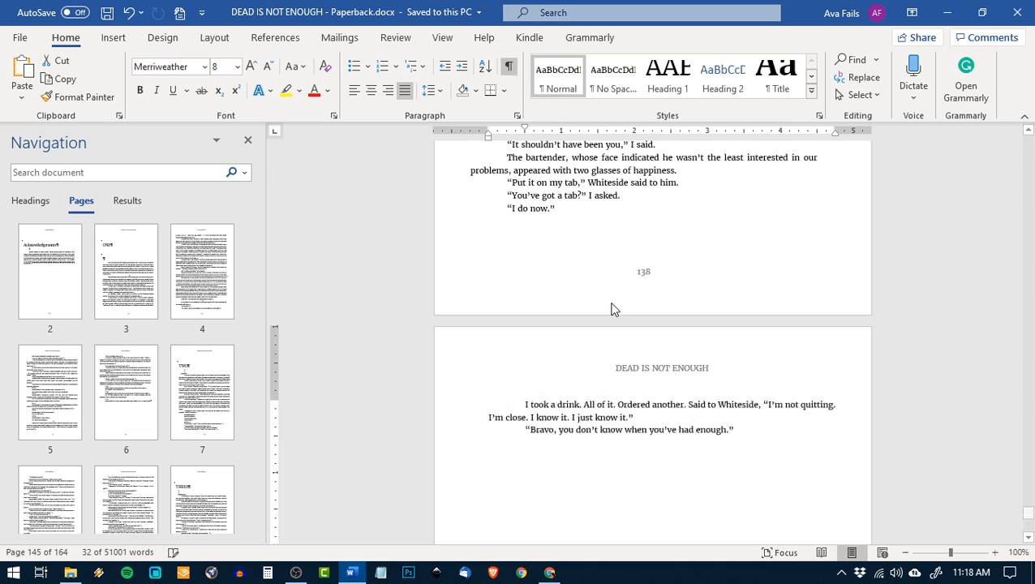
{"action": "scroll", "coordinate": [716, 358], "scroll_direction": "up", "scroll_amount": 10}
{"action": "scroll", "coordinate": [845, 387], "scroll_direction": "up", "scroll_amount": 2}
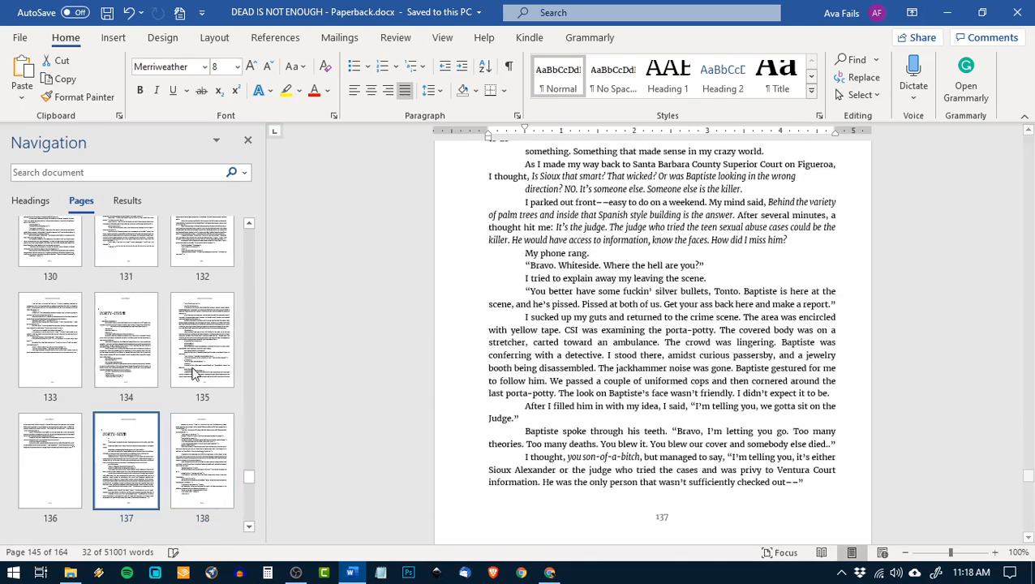
{"action": "scroll", "coordinate": [850, 361], "scroll_direction": "up", "scroll_amount": 8}
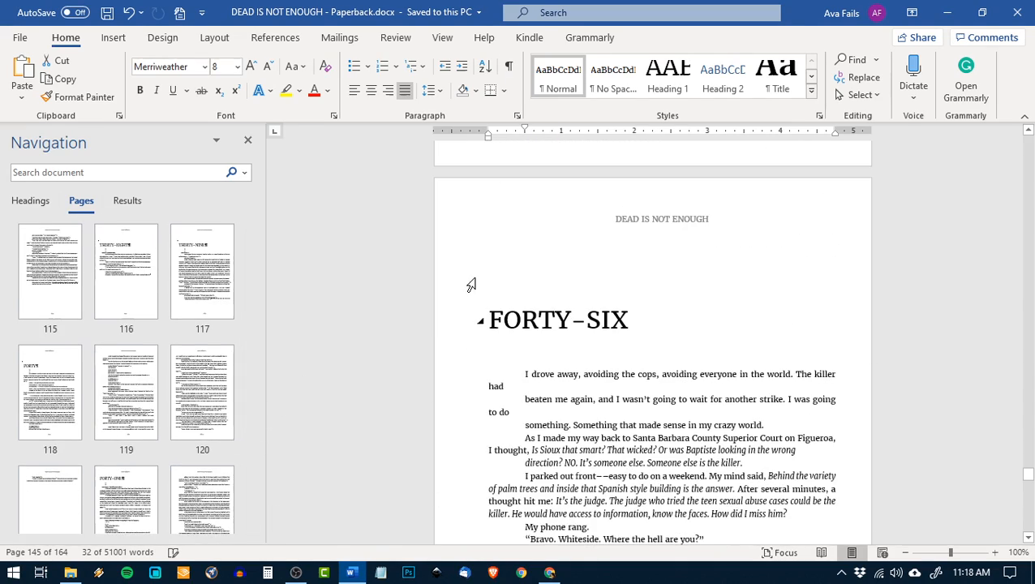
{"action": "scroll", "coordinate": [472, 285], "scroll_direction": "up", "scroll_amount": 5}
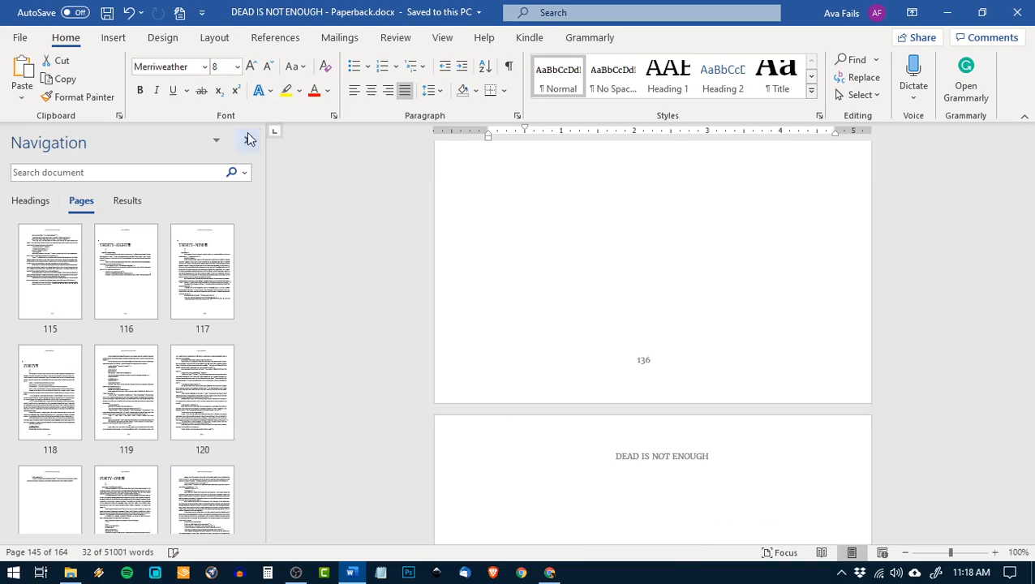
- Close the page thumbnails, return to the title page and review the front matter in facing pages
{"action": "left_click", "coordinate": [248, 139]}
{"action": "scroll", "coordinate": [810, 341], "scroll_direction": "up", "scroll_amount": 20}
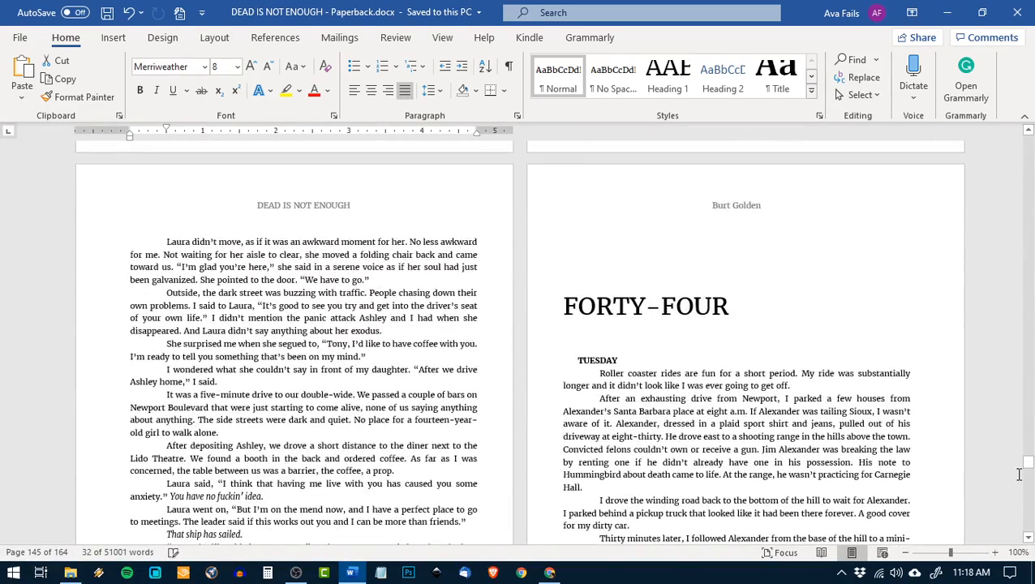
{"action": "left_click_drag", "start_coordinate": [1028, 464], "coordinate": [1026, 135]}
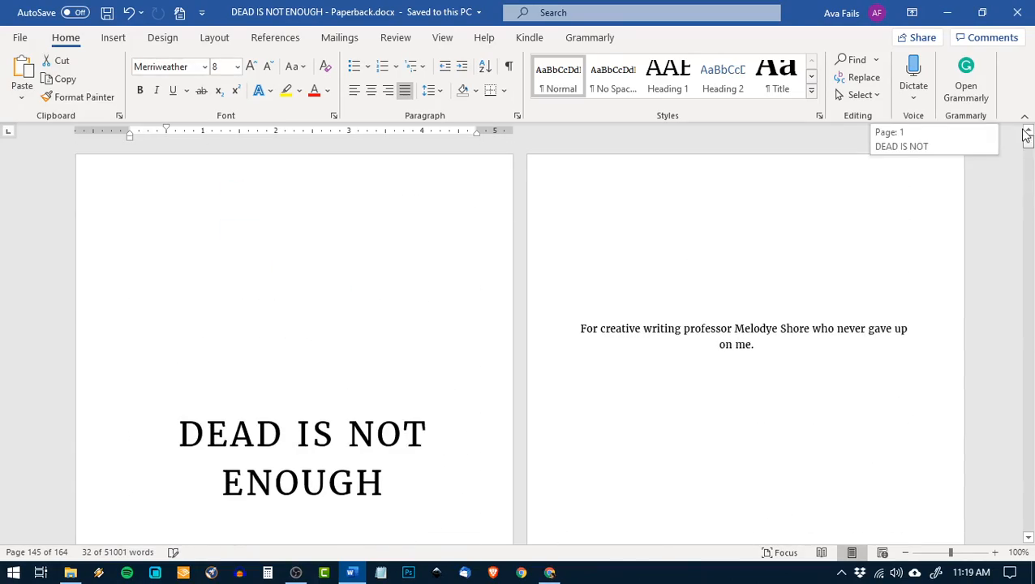
{"action": "scroll", "coordinate": [709, 362], "scroll_direction": "down", "scroll_amount": 15}
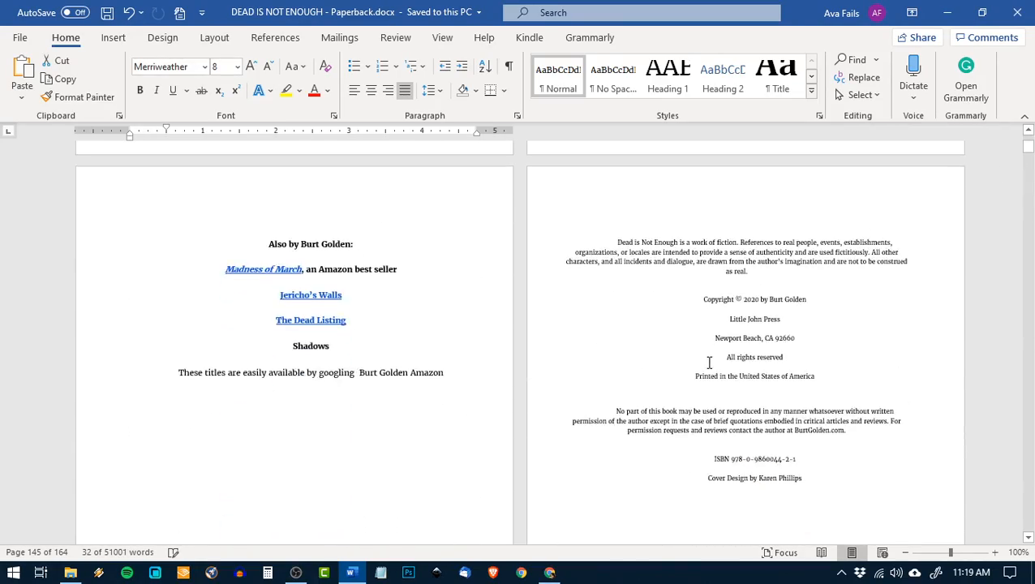
- Review the table of contents, the Acknowledgments and the opening of chapter ONE in the facing pages
{"action": "scroll", "coordinate": [709, 363], "scroll_direction": "down", "scroll_amount": 10}
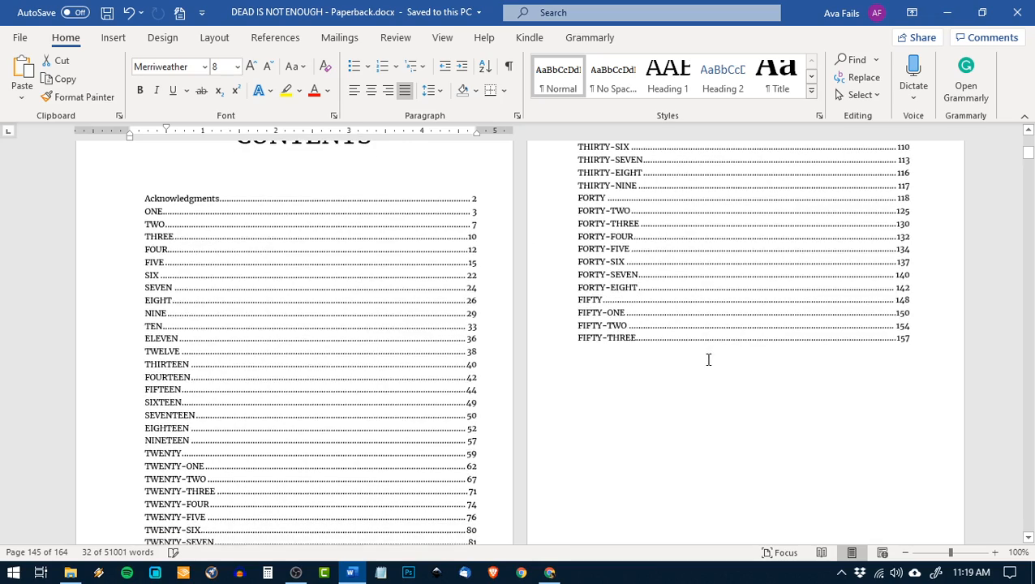
{"action": "scroll", "coordinate": [709, 359], "scroll_direction": "down", "scroll_amount": 12}
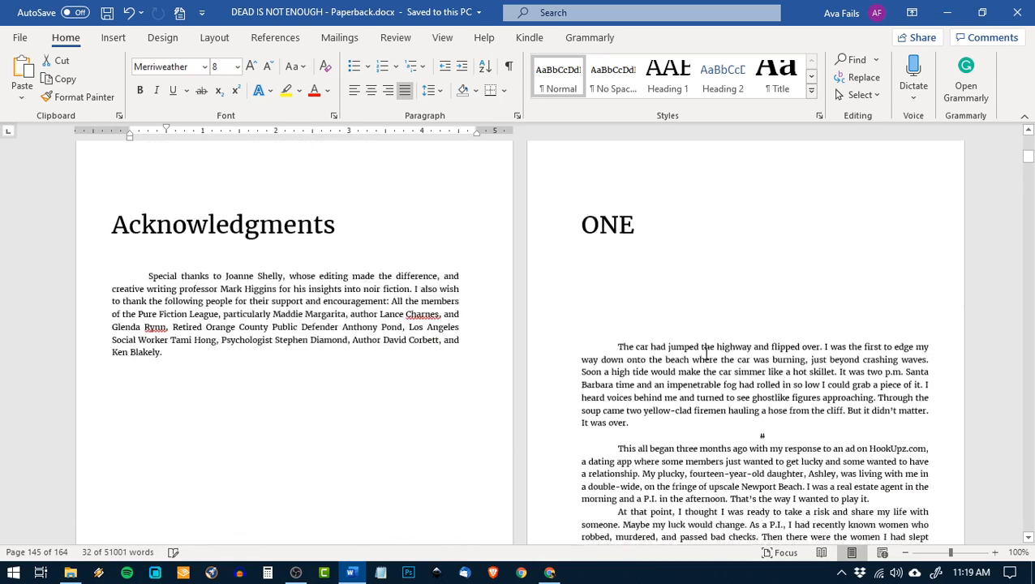
{"action": "scroll", "coordinate": [705, 354], "scroll_direction": "up", "scroll_amount": 8}
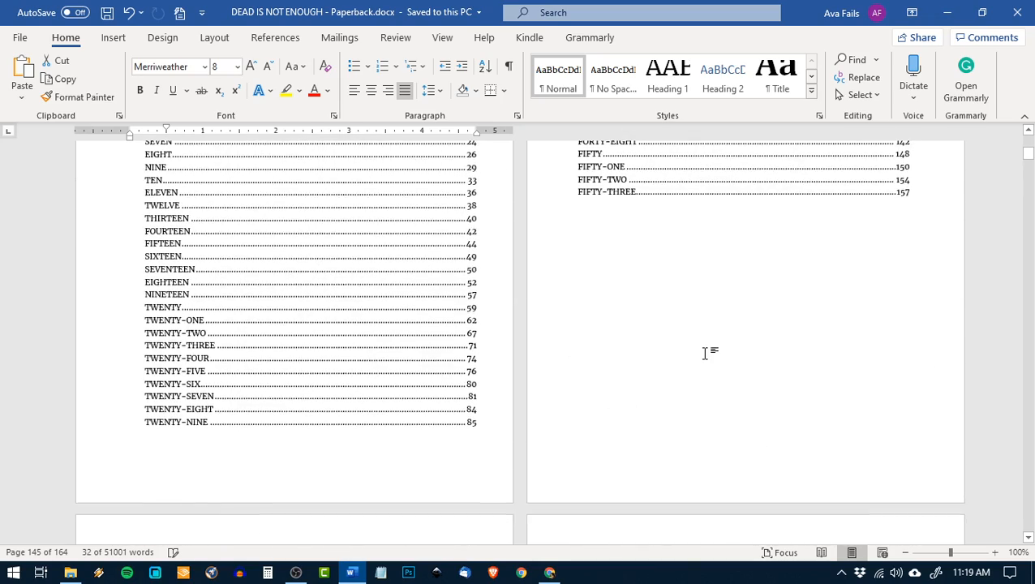
{"action": "scroll", "coordinate": [705, 354], "scroll_direction": "up", "scroll_amount": 5}
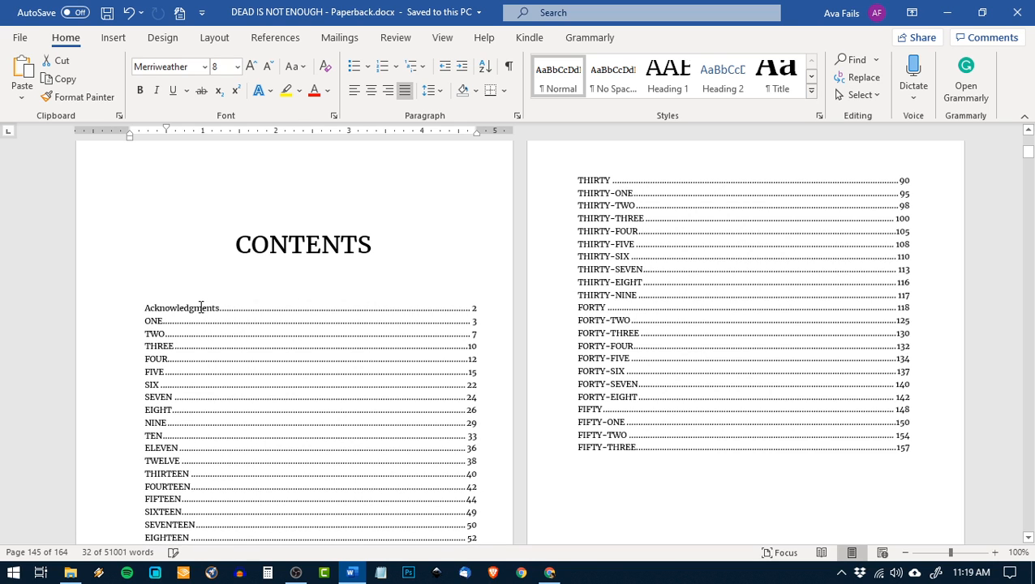
{"action": "left_click", "coordinate": [201, 308]}
{"action": "right_click", "coordinate": [202, 306]}
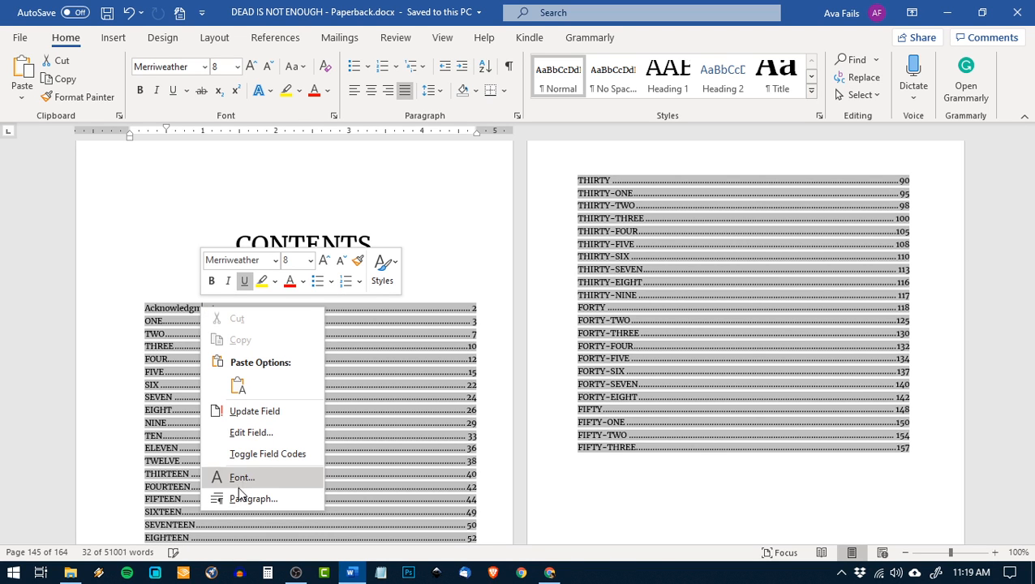
{"action": "right_click", "coordinate": [147, 307]}
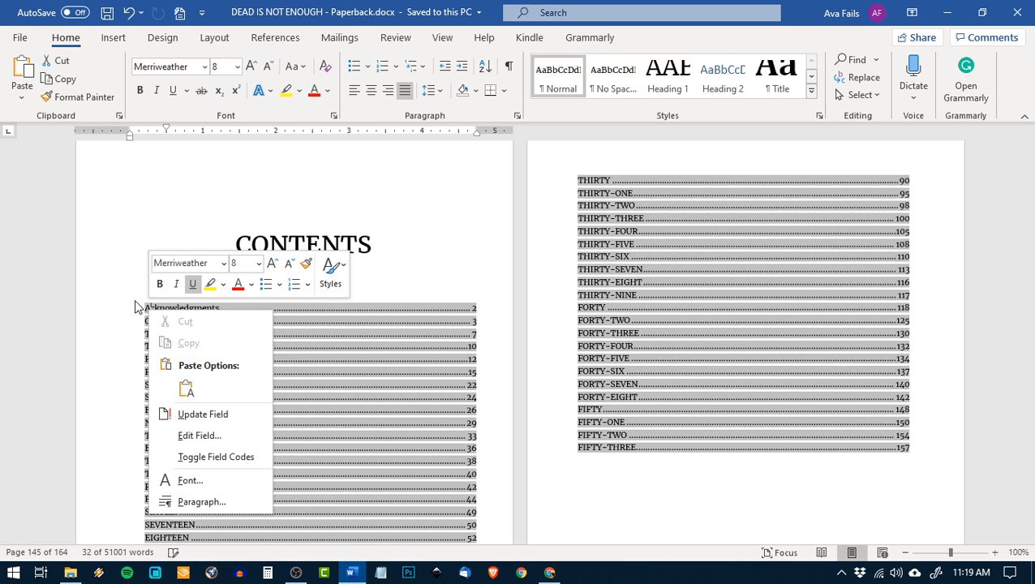
{"action": "left_click", "coordinate": [136, 304]}
{"action": "right_click", "coordinate": [144, 308]}
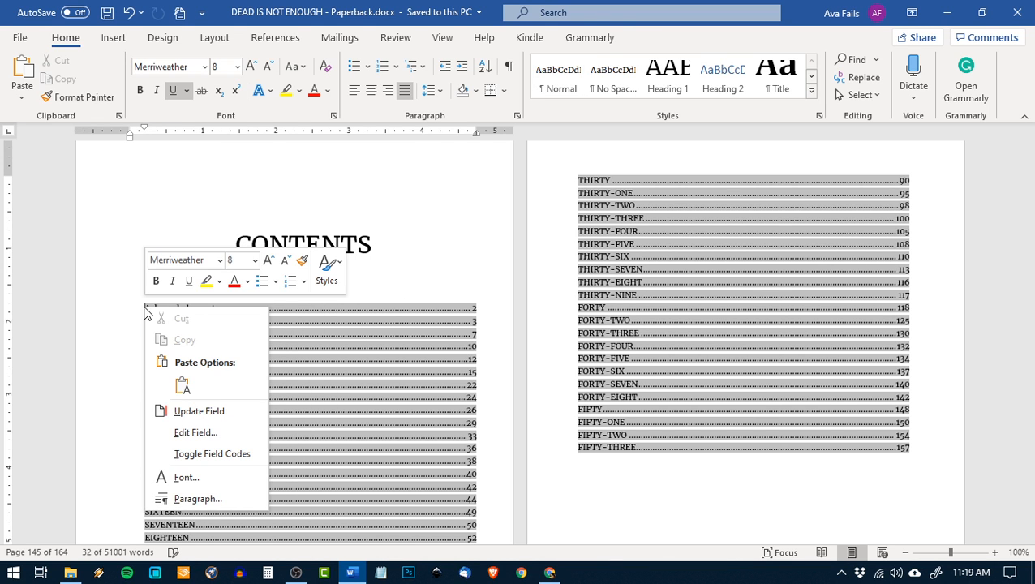
{"action": "scroll", "coordinate": [765, 373], "scroll_direction": "down", "scroll_amount": 8}
{"action": "scroll", "coordinate": [875, 355], "scroll_direction": "up", "scroll_amount": 5}
{"action": "left_click", "coordinate": [875, 355]}
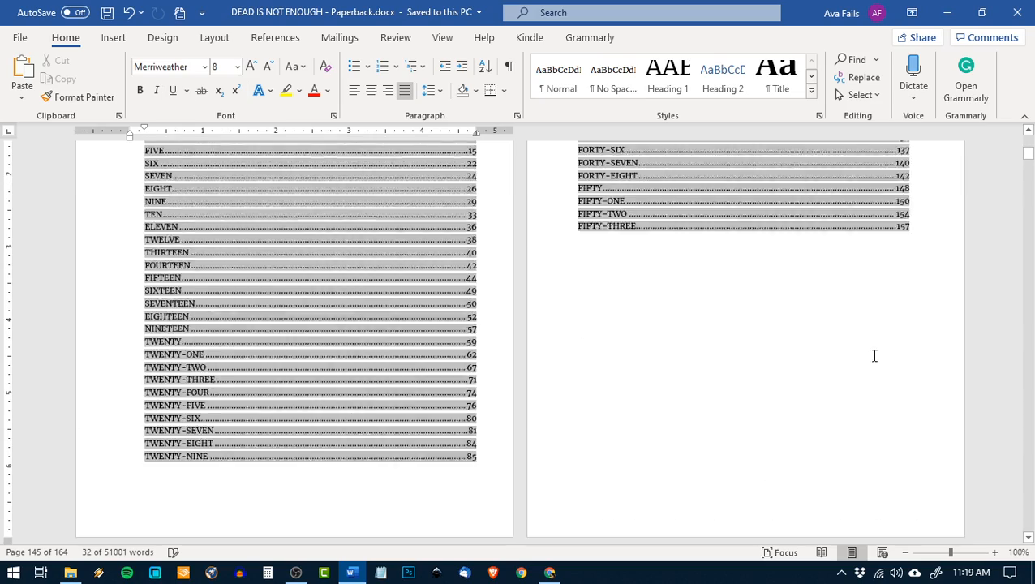
- Examine the layout, headers and page numbers from the Acknowledgments through the first page of chapter TWO
{"action": "scroll", "coordinate": [791, 349], "scroll_direction": "up", "scroll_amount": 2}
{"action": "scroll", "coordinate": [791, 362], "scroll_direction": "down", "scroll_amount": 10}
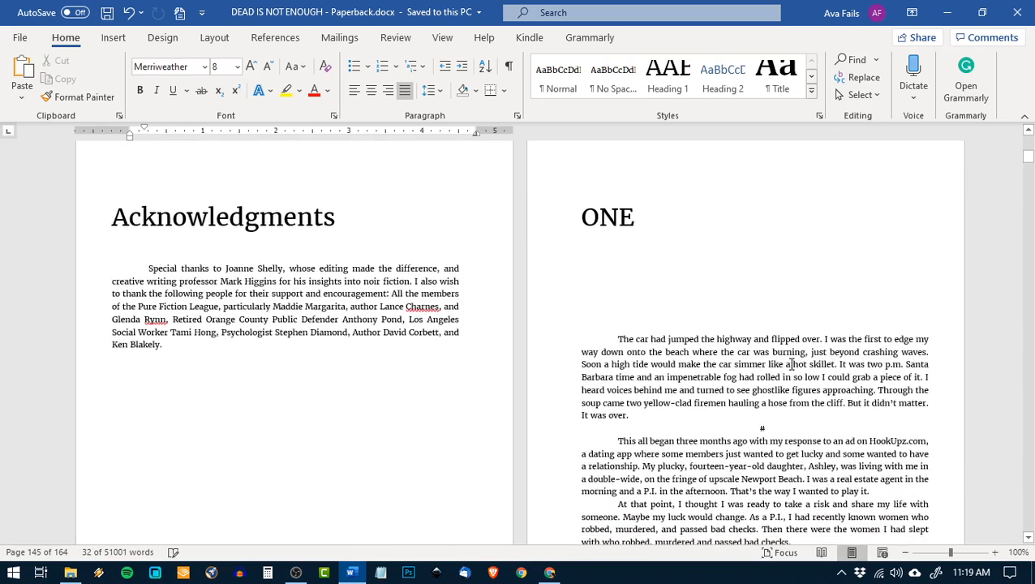
{"action": "scroll", "coordinate": [791, 365], "scroll_direction": "down", "scroll_amount": 3}
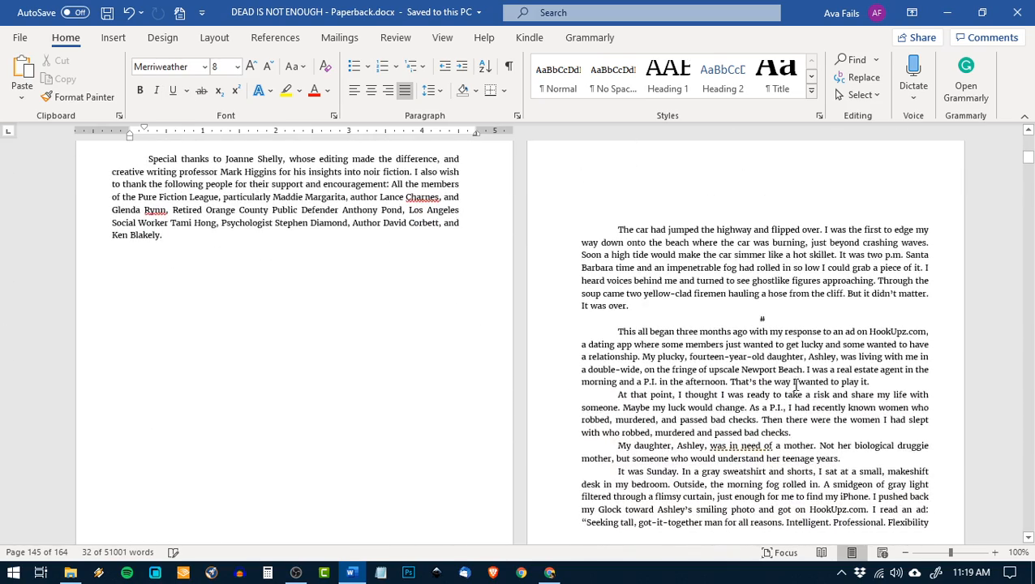
{"action": "scroll", "coordinate": [796, 386], "scroll_direction": "up", "scroll_amount": 2}
{"action": "scroll", "coordinate": [796, 386], "scroll_direction": "down", "scroll_amount": 11}
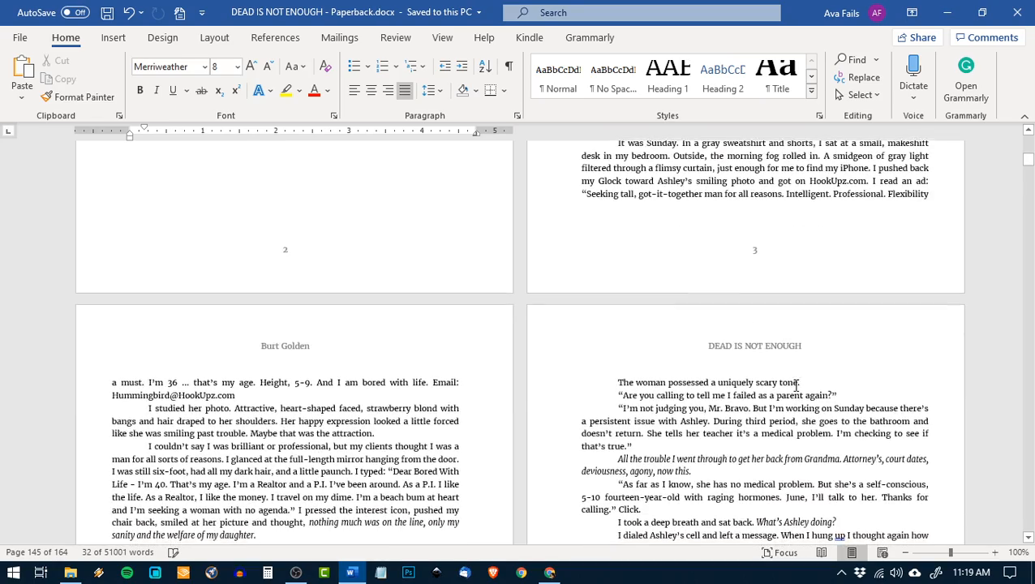
{"action": "scroll", "coordinate": [796, 386], "scroll_direction": "down", "scroll_amount": 7}
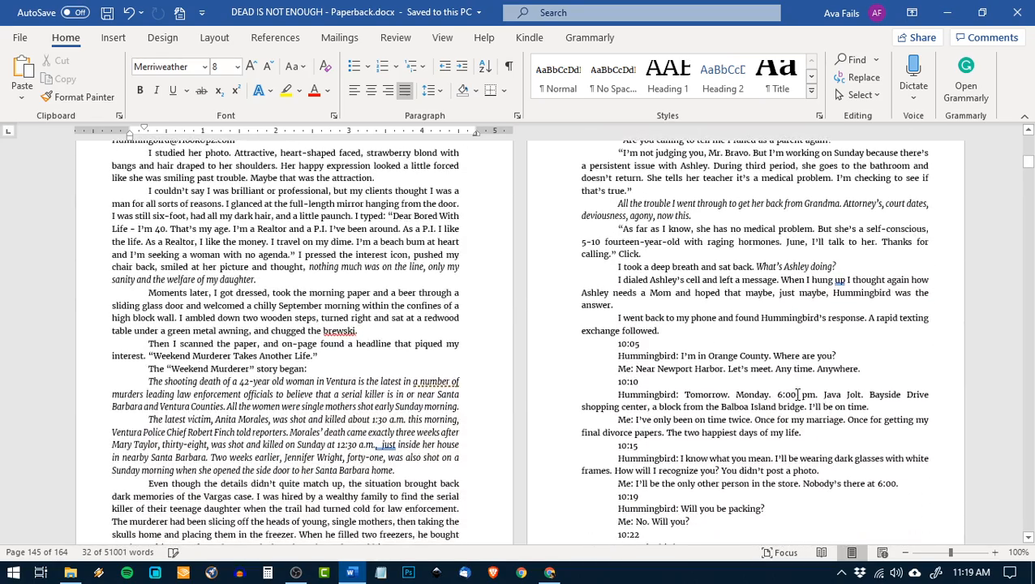
{"action": "scroll", "coordinate": [797, 395], "scroll_direction": "down", "scroll_amount": 7}
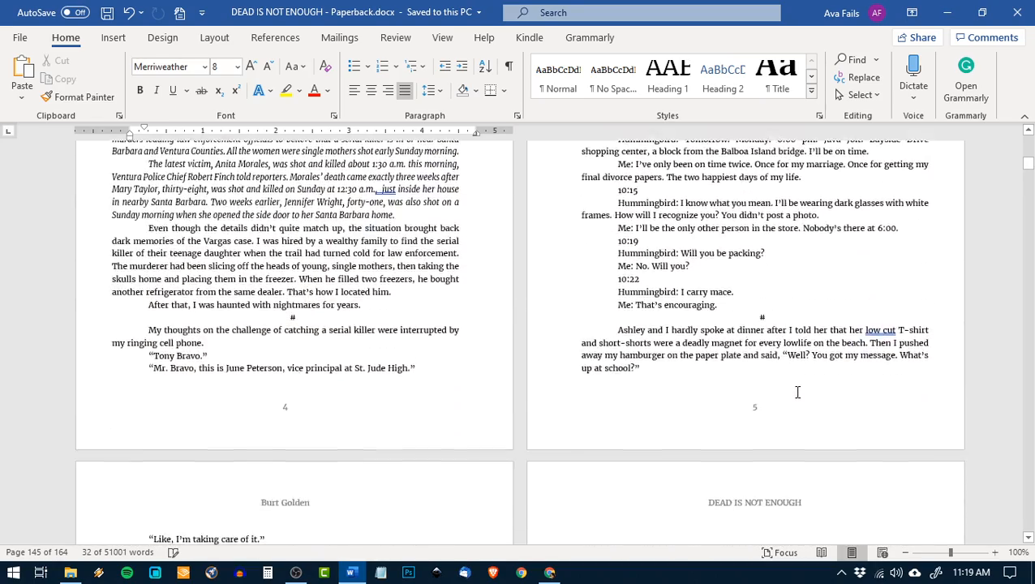
{"action": "scroll", "coordinate": [798, 393], "scroll_direction": "down", "scroll_amount": 7}
{"action": "scroll", "coordinate": [798, 396], "scroll_direction": "up", "scroll_amount": 5}
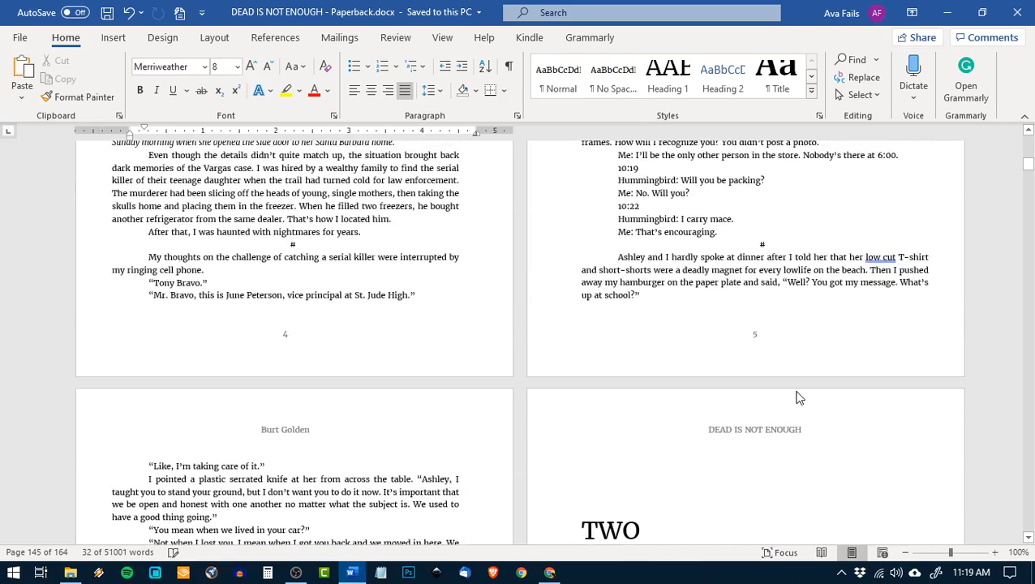
{"action": "scroll", "coordinate": [800, 397], "scroll_direction": "down", "scroll_amount": 8}
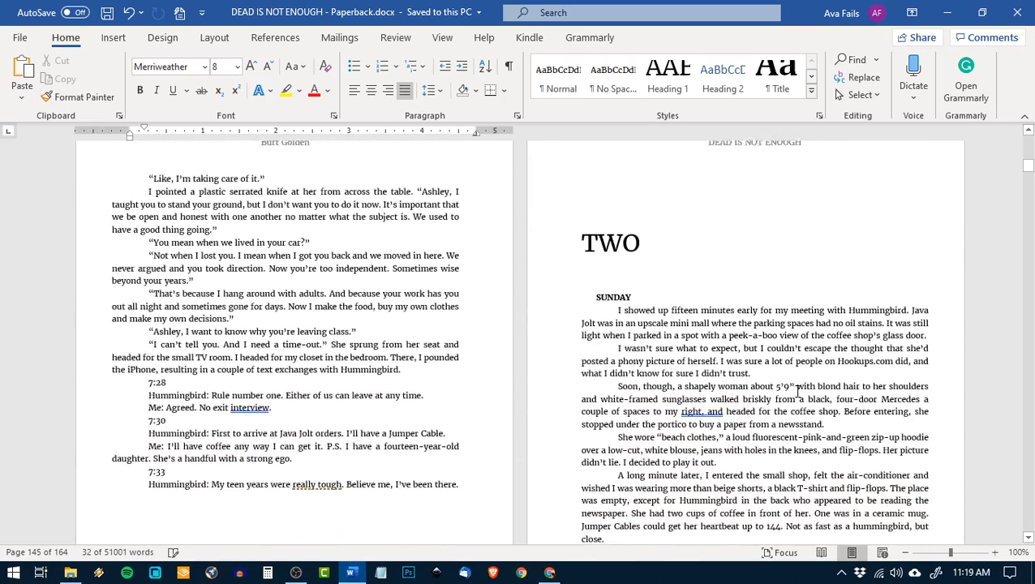
{"action": "scroll", "coordinate": [799, 392], "scroll_direction": "down", "scroll_amount": 1}
{"action": "scroll", "coordinate": [798, 393], "scroll_direction": "down", "scroll_amount": 10}
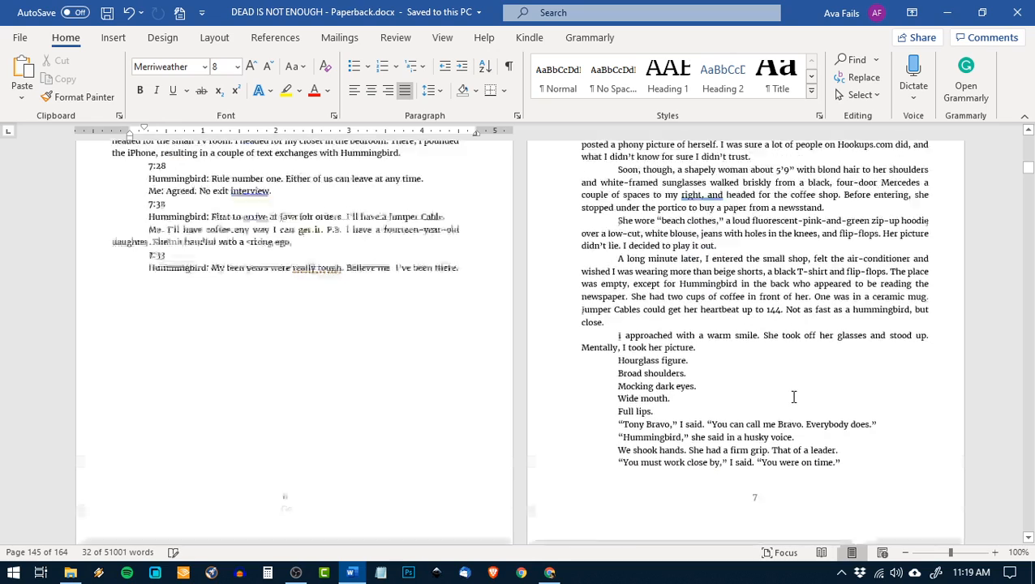
{"action": "scroll", "coordinate": [794, 398], "scroll_direction": "up", "scroll_amount": 7}
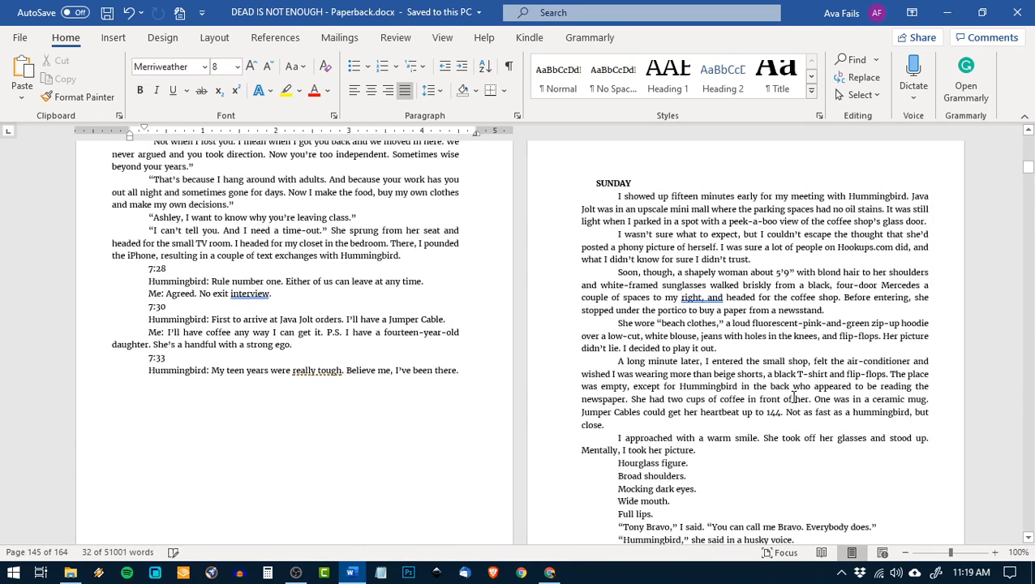
- Accept the grammar suggestion that removes the comma from "right, and" in chapter TWO's third paragraph on page 7
{"action": "right_click", "coordinate": [705, 298]}
{"action": "left_click", "coordinate": [745, 341]}
{"action": "scroll", "coordinate": [646, 422], "scroll_direction": "up", "scroll_amount": 7}
{"action": "scroll", "coordinate": [645, 422], "scroll_direction": "down", "scroll_amount": 10}
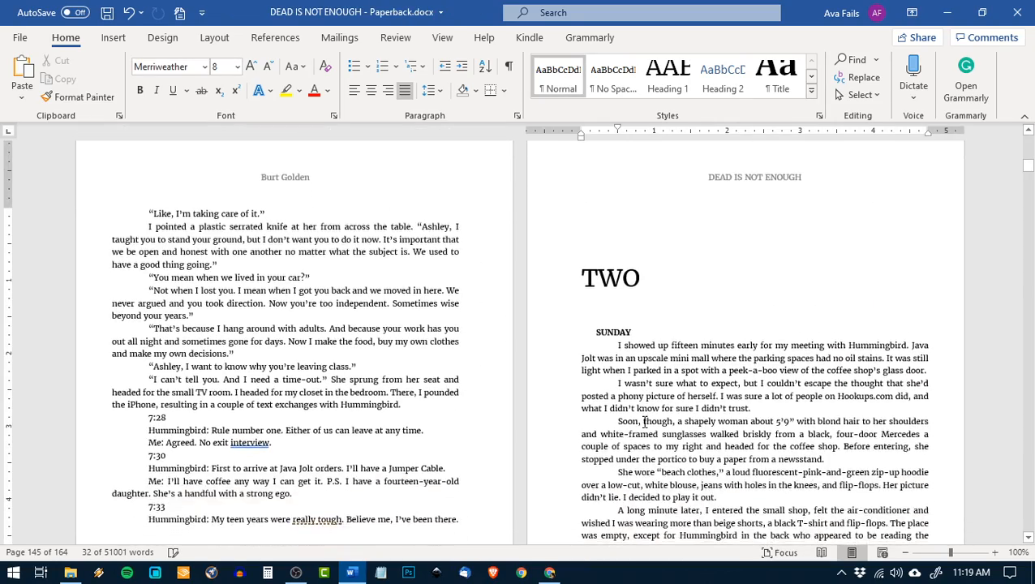
- Examine the page layout from chapter TWO through chapter FIVE, up to pages 19 and 20
{"action": "scroll", "coordinate": [646, 422], "scroll_direction": "down", "scroll_amount": 5}
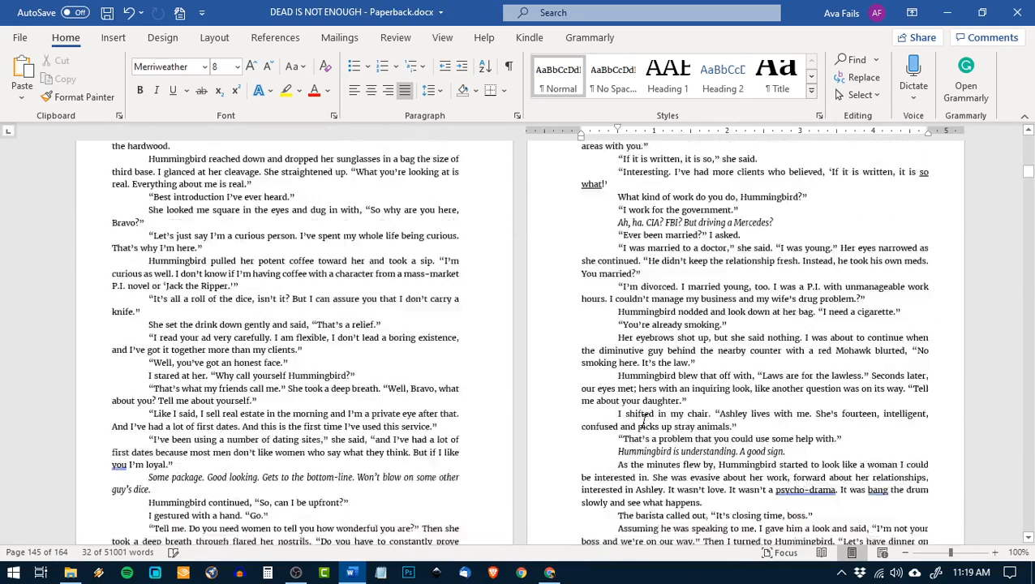
{"action": "scroll", "coordinate": [646, 422], "scroll_direction": "down", "scroll_amount": 15}
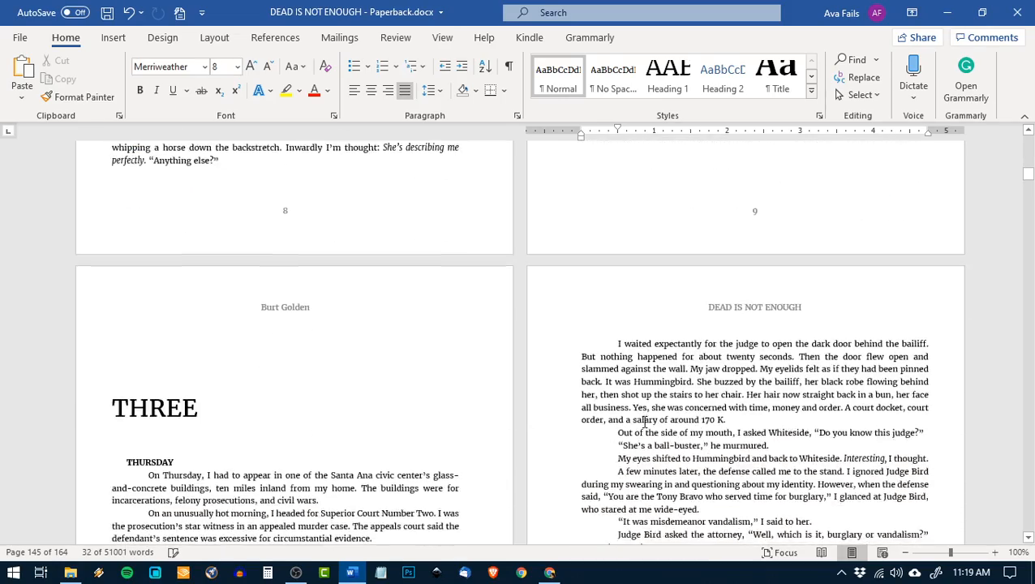
{"action": "scroll", "coordinate": [645, 422], "scroll_direction": "down", "scroll_amount": 1}
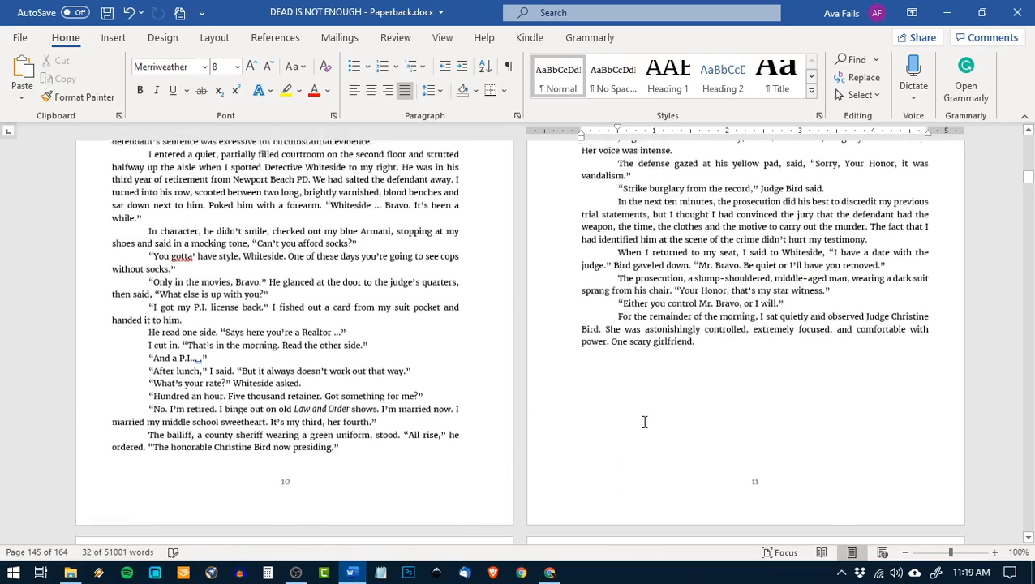
{"action": "scroll", "coordinate": [647, 423], "scroll_direction": "down", "scroll_amount": 8}
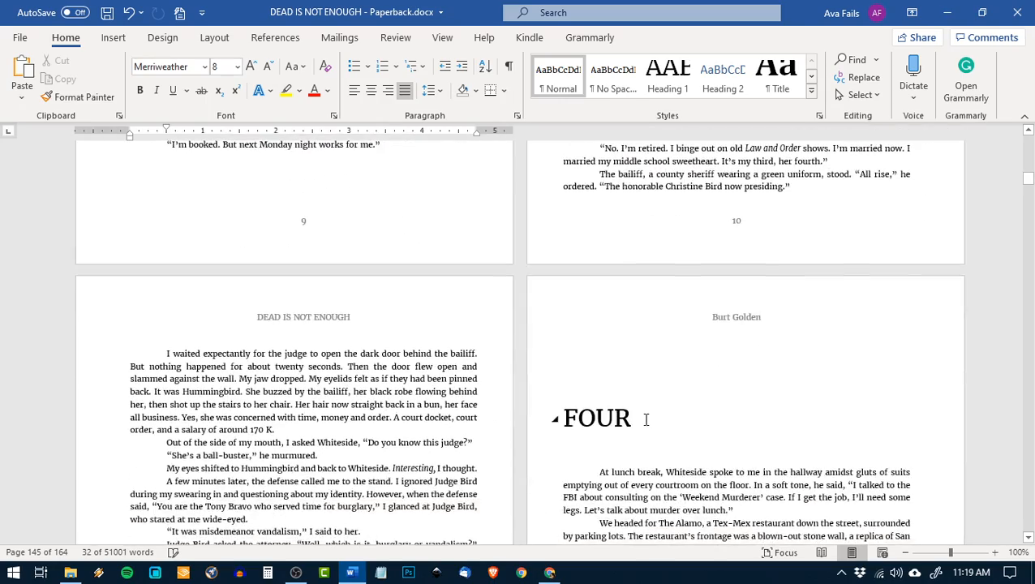
{"action": "scroll", "coordinate": [647, 417], "scroll_direction": "down", "scroll_amount": 6}
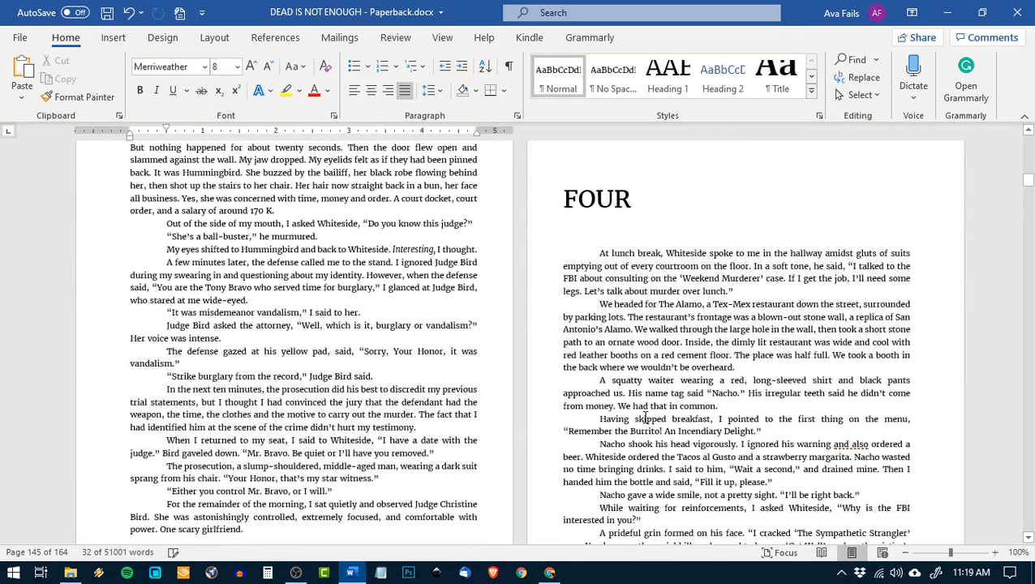
{"action": "scroll", "coordinate": [645, 417], "scroll_direction": "down", "scroll_amount": 16}
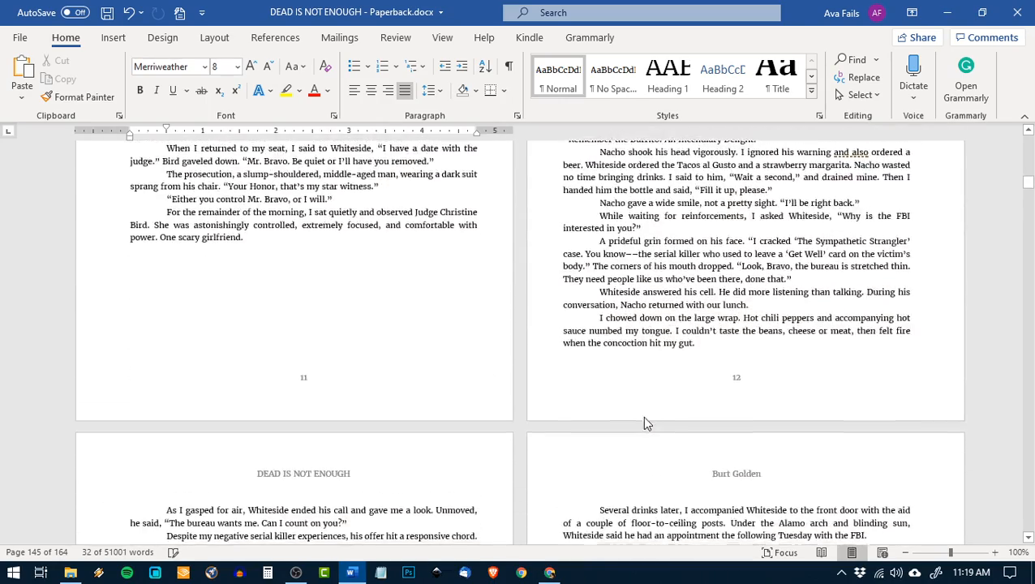
{"action": "scroll", "coordinate": [645, 417], "scroll_direction": "down", "scroll_amount": 15}
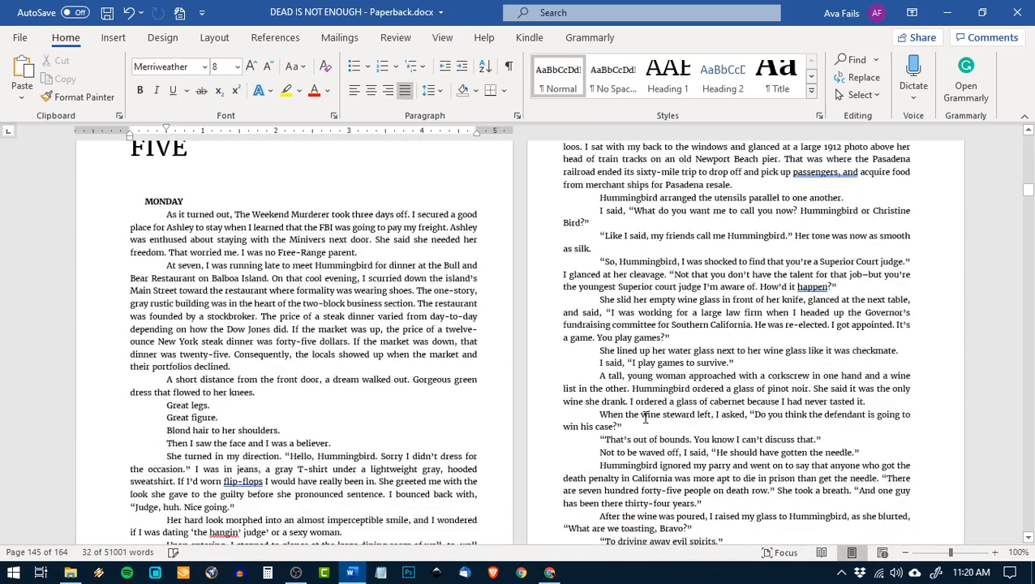
{"action": "scroll", "coordinate": [646, 417], "scroll_direction": "down", "scroll_amount": 10}
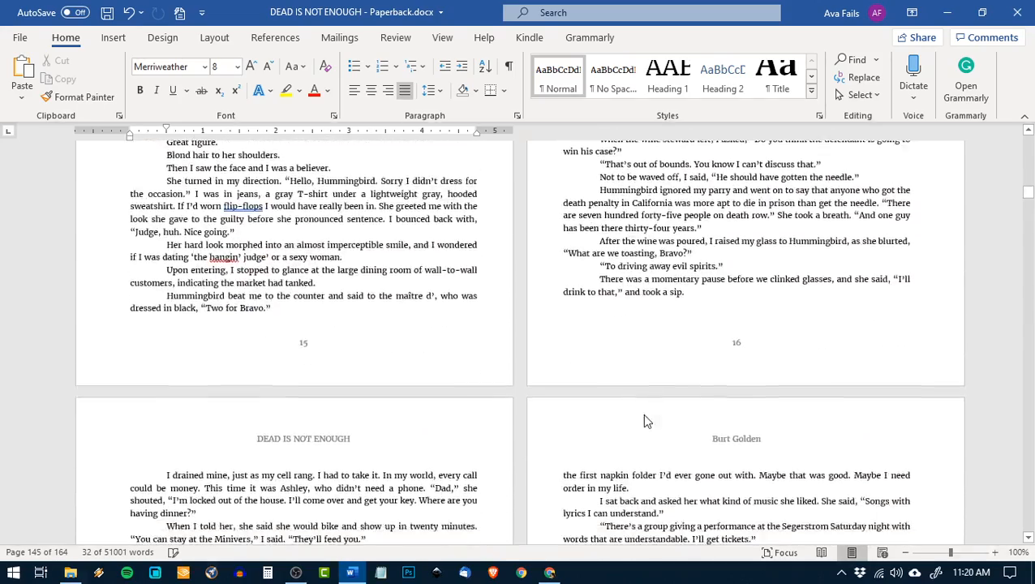
{"action": "scroll", "coordinate": [645, 414], "scroll_direction": "down", "scroll_amount": 3}
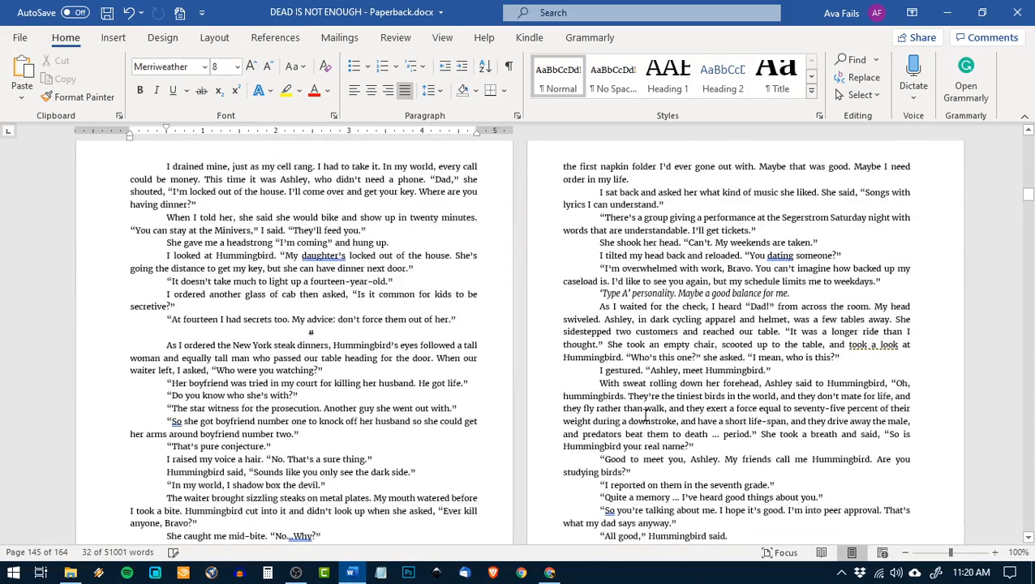
{"action": "scroll", "coordinate": [647, 417], "scroll_direction": "down", "scroll_amount": 3}
{"action": "scroll", "coordinate": [645, 416], "scroll_direction": "down", "scroll_amount": 8}
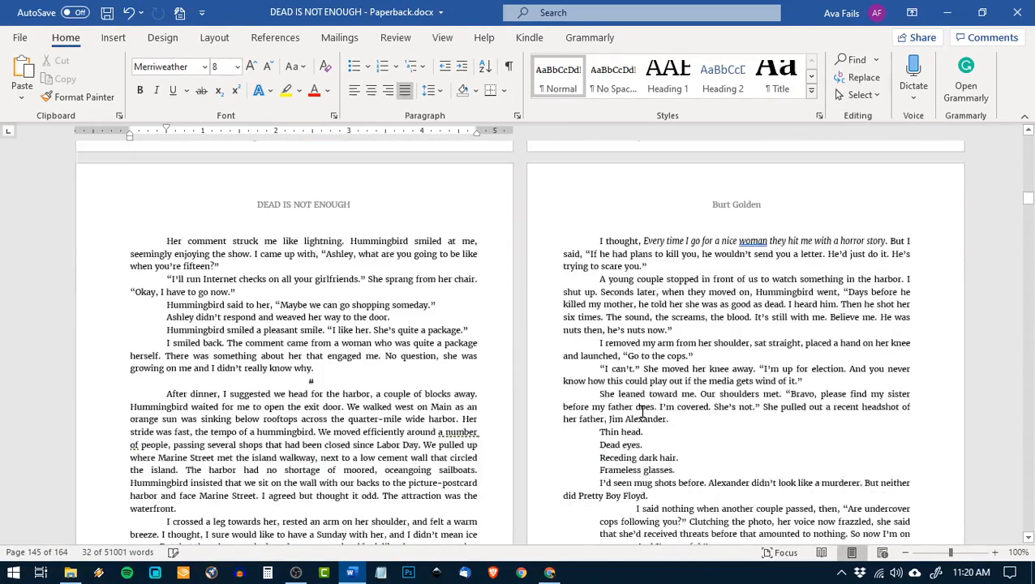
- Examine the pages of chapters SIX to EIGHT and return to the irregularly indented paragraphs on page 25
{"action": "scroll", "coordinate": [643, 412], "scroll_direction": "down", "scroll_amount": 10}
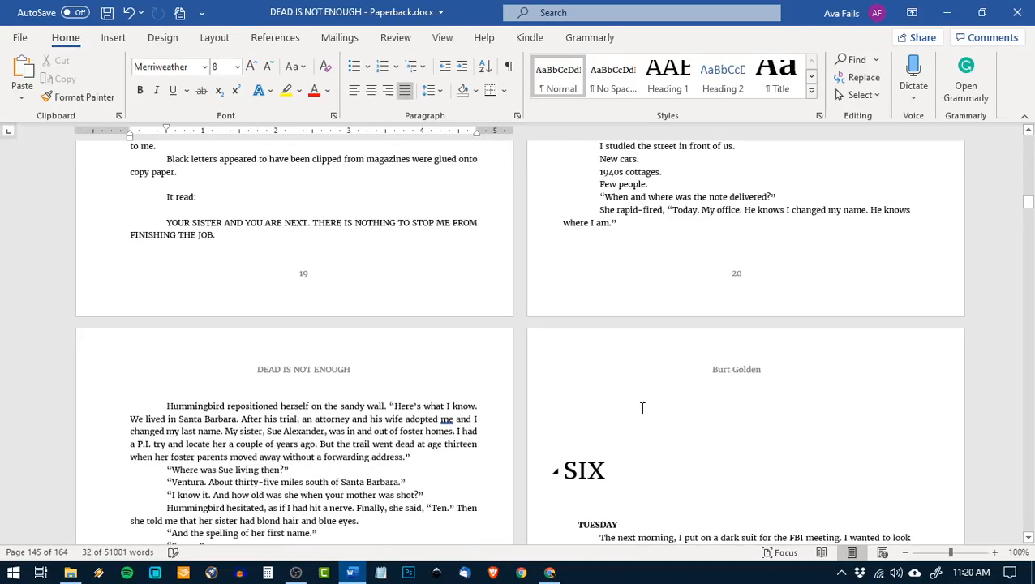
{"action": "scroll", "coordinate": [642, 409], "scroll_direction": "down", "scroll_amount": 10}
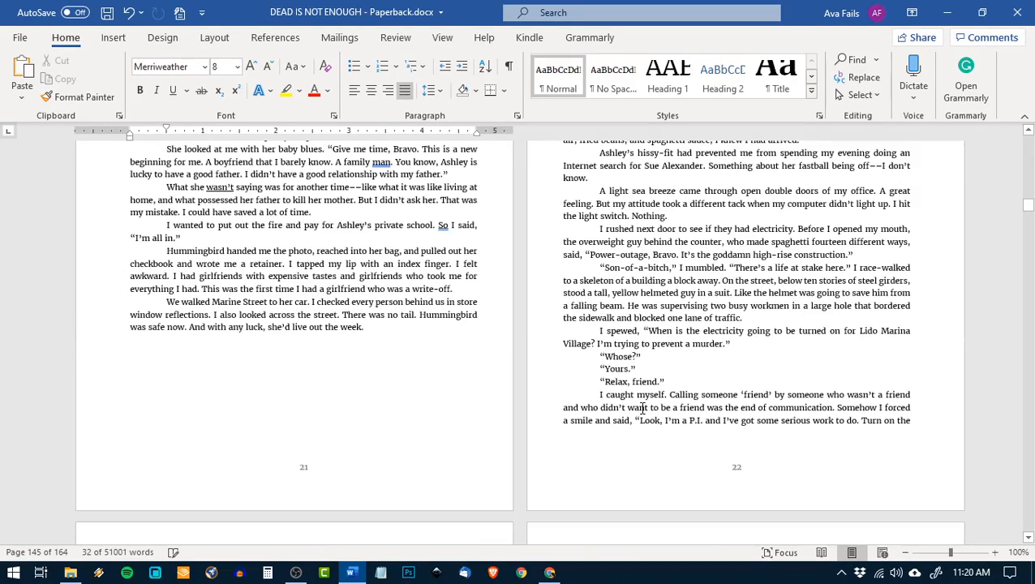
{"action": "scroll", "coordinate": [641, 408], "scroll_direction": "down", "scroll_amount": 8}
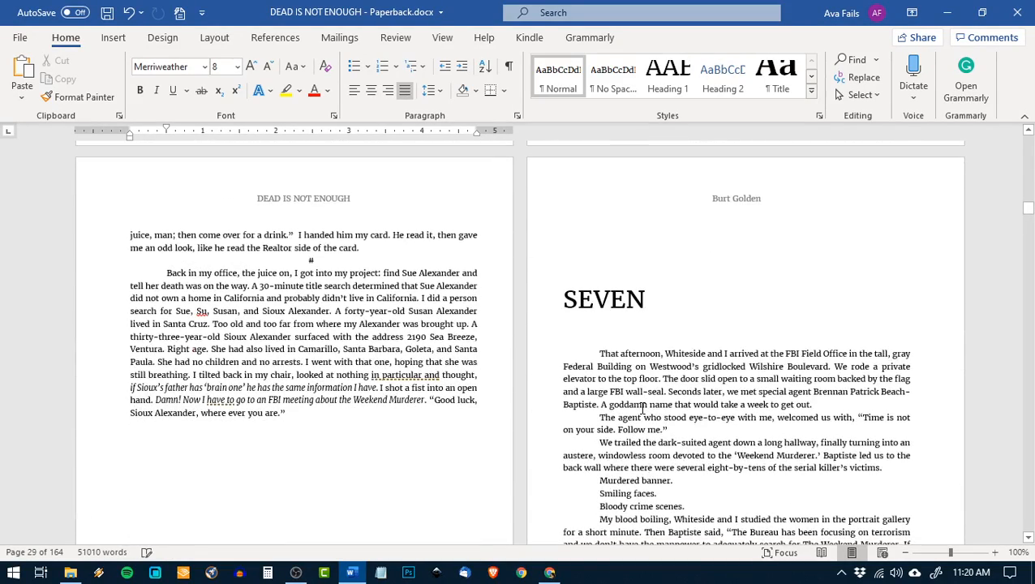
{"action": "scroll", "coordinate": [643, 409], "scroll_direction": "down", "scroll_amount": 4}
{"action": "scroll", "coordinate": [642, 409], "scroll_direction": "down", "scroll_amount": 4}
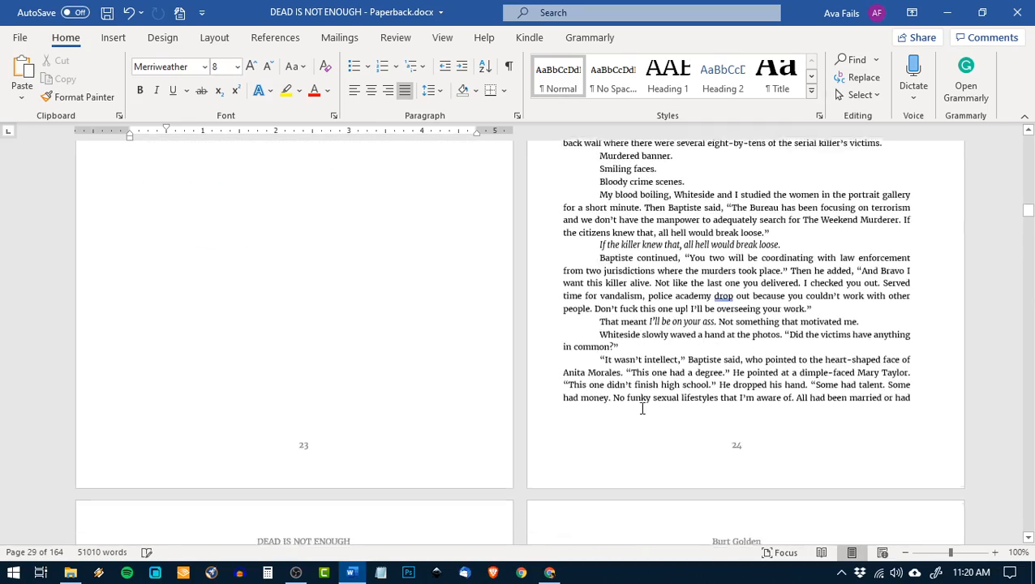
{"action": "scroll", "coordinate": [643, 409], "scroll_direction": "down", "scroll_amount": 8}
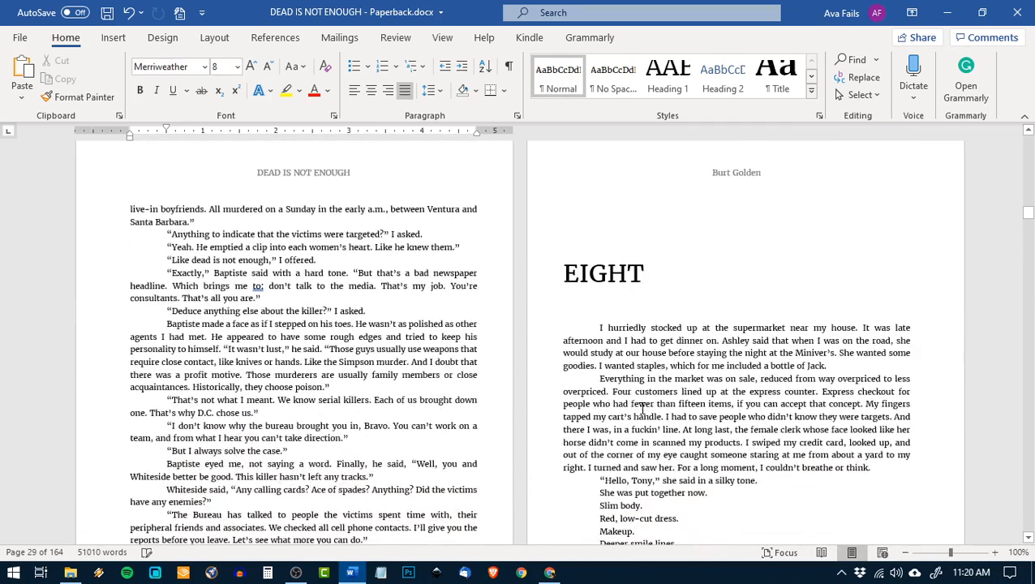
{"action": "scroll", "coordinate": [643, 409], "scroll_direction": "down", "scroll_amount": 9}
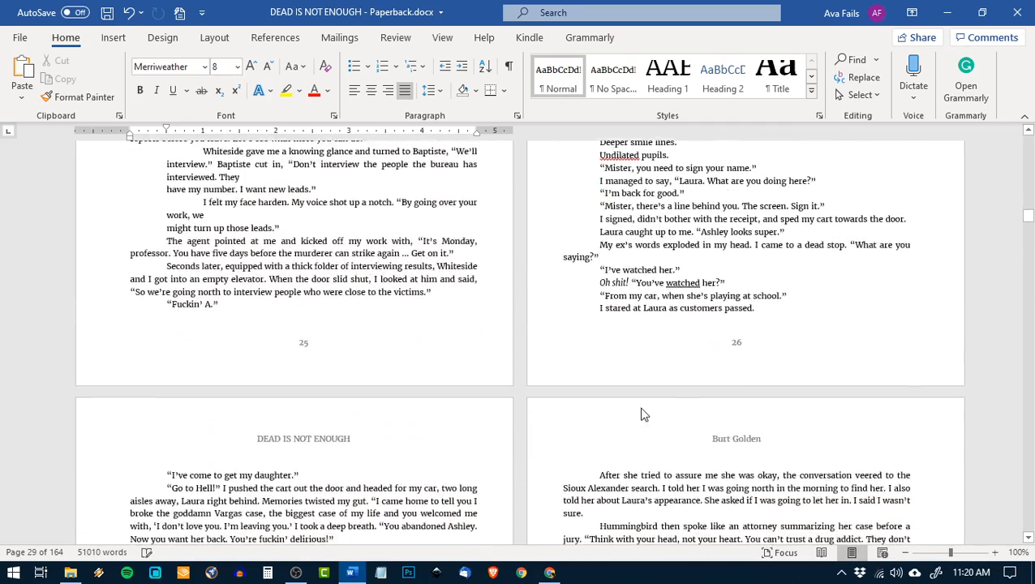
{"action": "scroll", "coordinate": [641, 415], "scroll_direction": "down", "scroll_amount": 5}
{"action": "scroll", "coordinate": [640, 409], "scroll_direction": "up", "scroll_amount": 7}
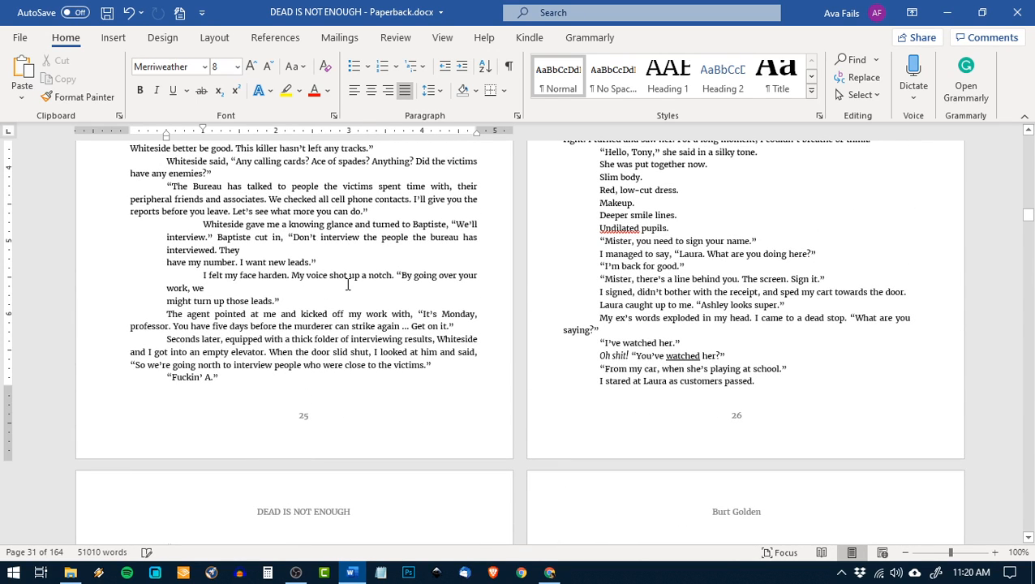
- Remove the stray paragraph break before "might turn up those leads" on page 25, joining the text to "work, we"
{"action": "key", "text": "Delete"}
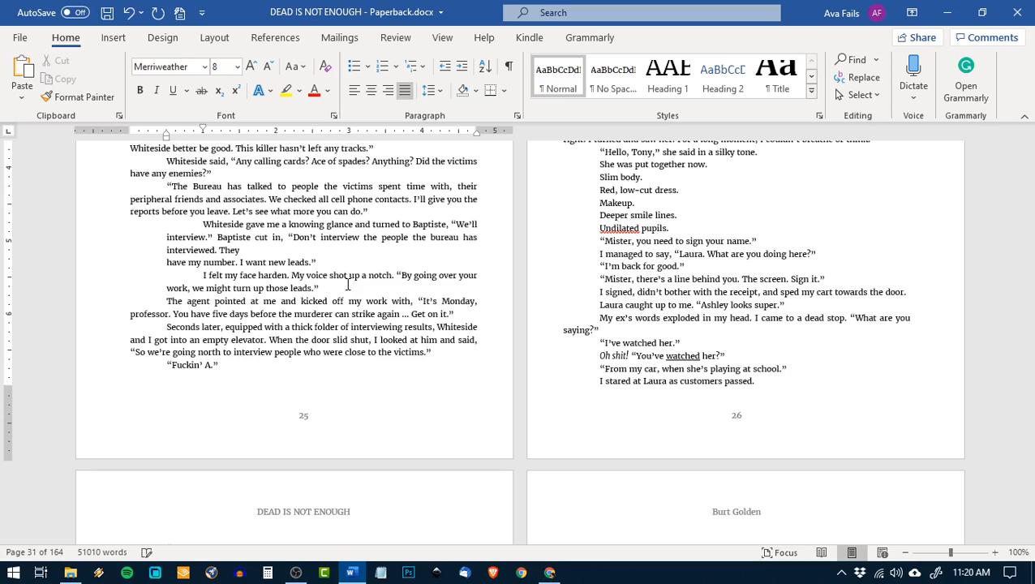
{"action": "scroll", "coordinate": [521, 281], "scroll_direction": "up", "scroll_amount": 4}
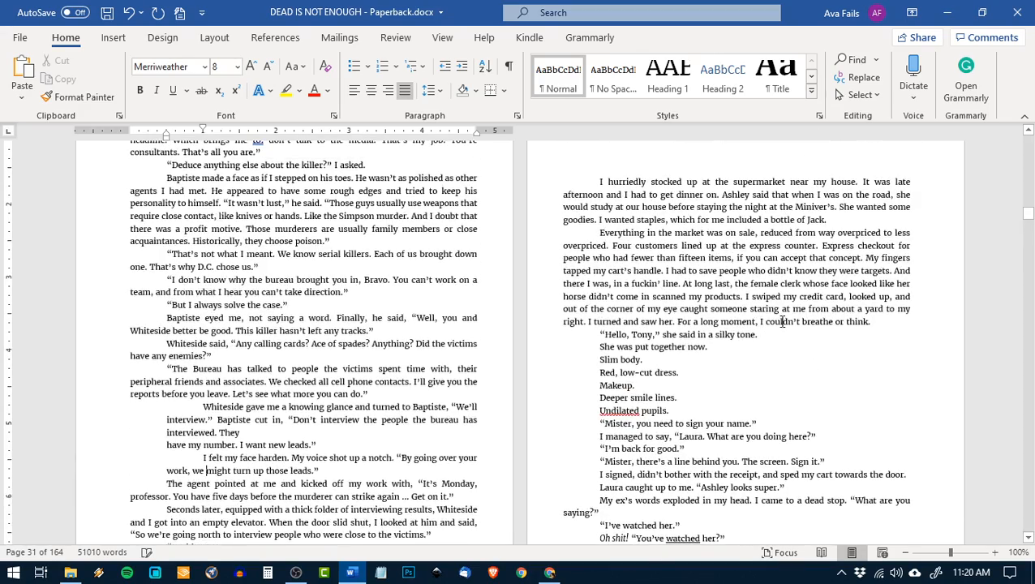
- Examine the page layout and paragraph formatting from chapter EIGHT through chapter NINE, up to the opening of chapter TEN
{"action": "scroll", "coordinate": [365, 403], "scroll_direction": "down", "scroll_amount": 15}
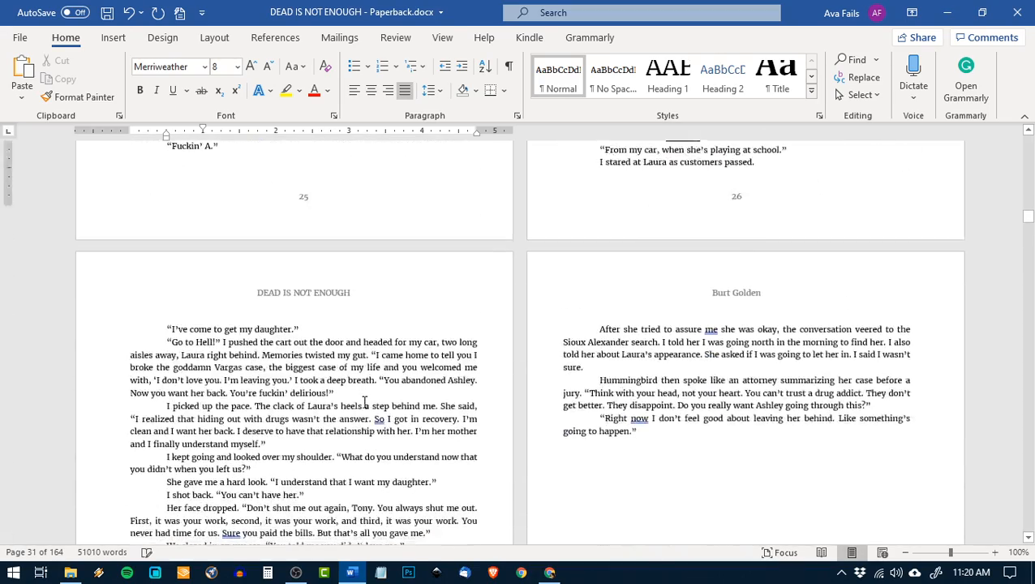
{"action": "scroll", "coordinate": [386, 401], "scroll_direction": "down", "scroll_amount": 3}
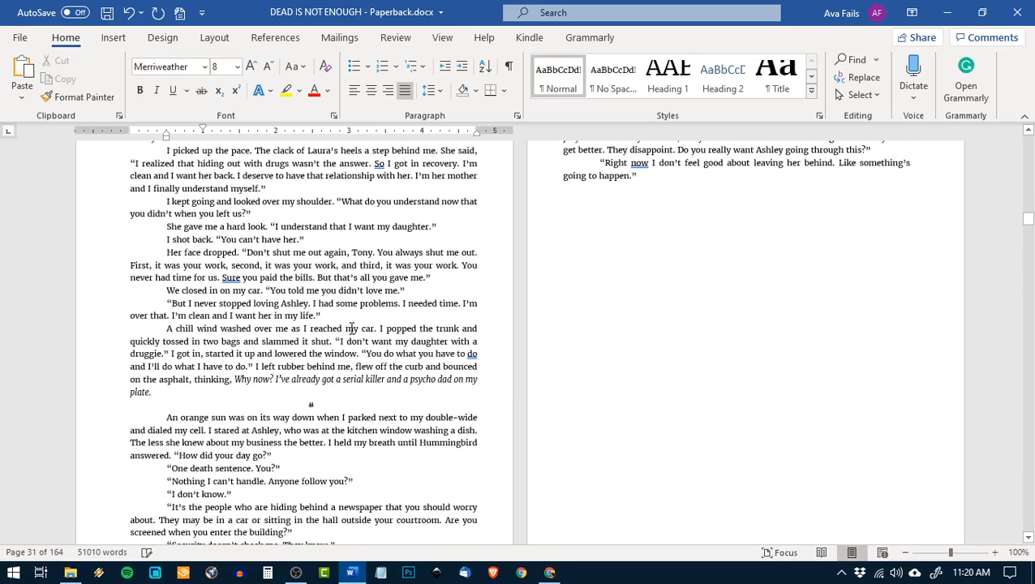
{"action": "scroll", "coordinate": [392, 359], "scroll_direction": "down", "scroll_amount": 10}
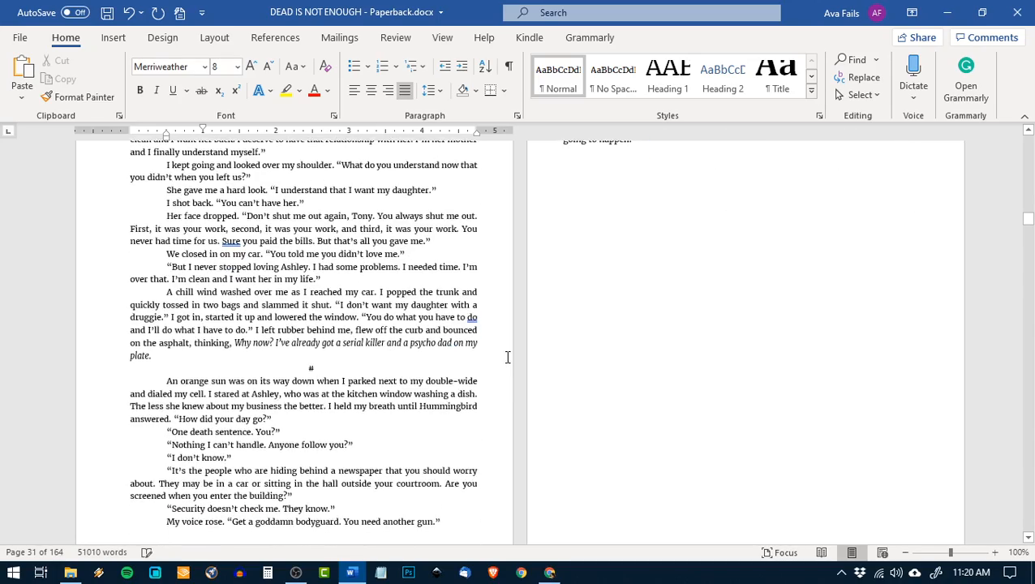
{"action": "scroll", "coordinate": [508, 358], "scroll_direction": "down", "scroll_amount": 8}
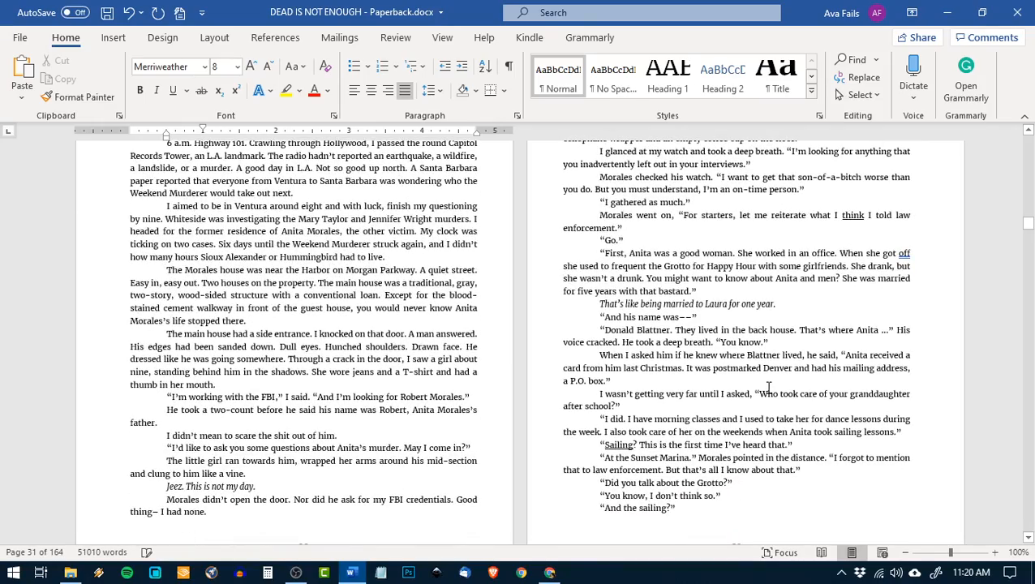
{"action": "scroll", "coordinate": [769, 388], "scroll_direction": "down", "scroll_amount": 12}
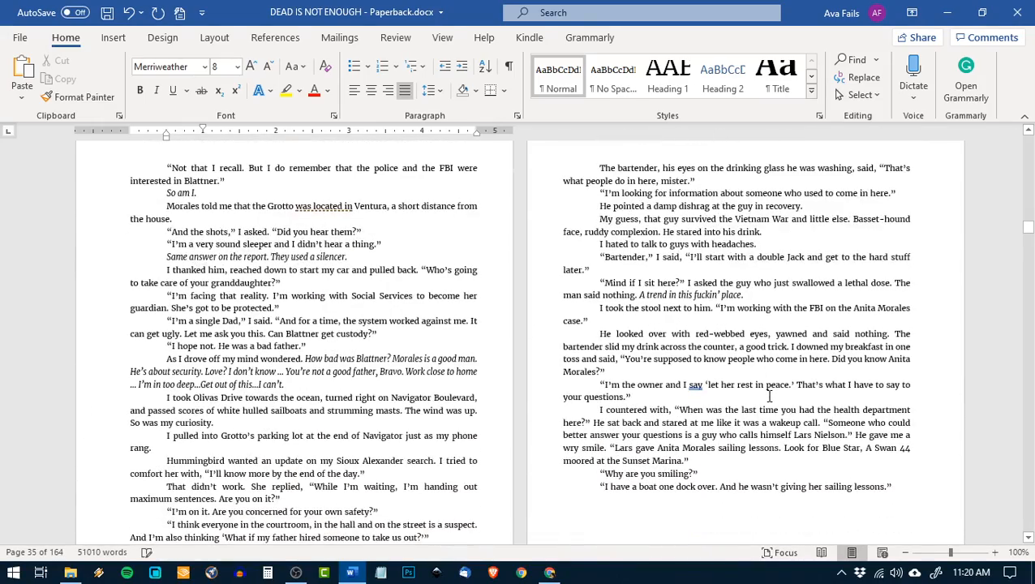
{"action": "scroll", "coordinate": [771, 397], "scroll_direction": "down", "scroll_amount": 3}
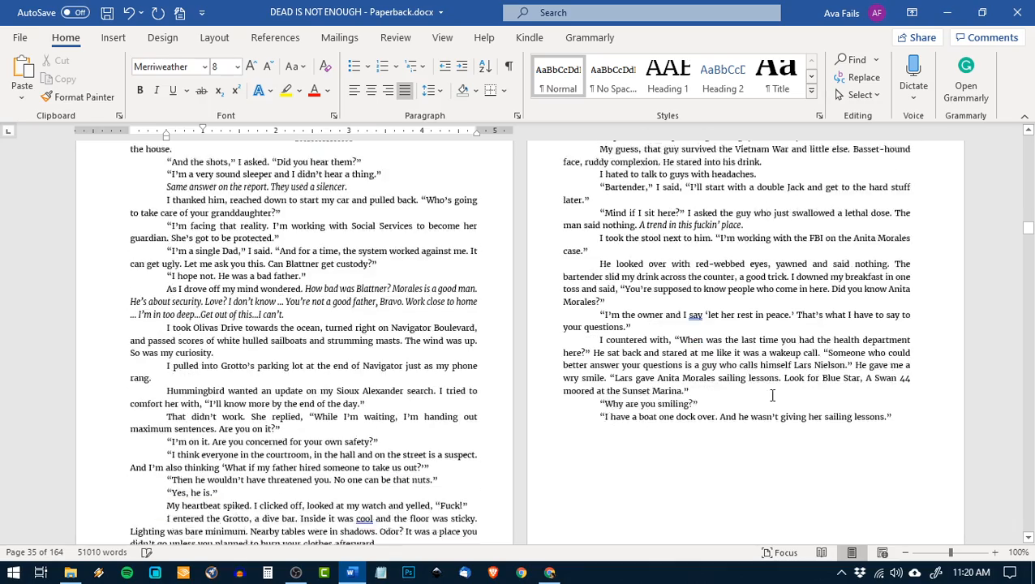
{"action": "scroll", "coordinate": [782, 371], "scroll_direction": "down", "scroll_amount": 8}
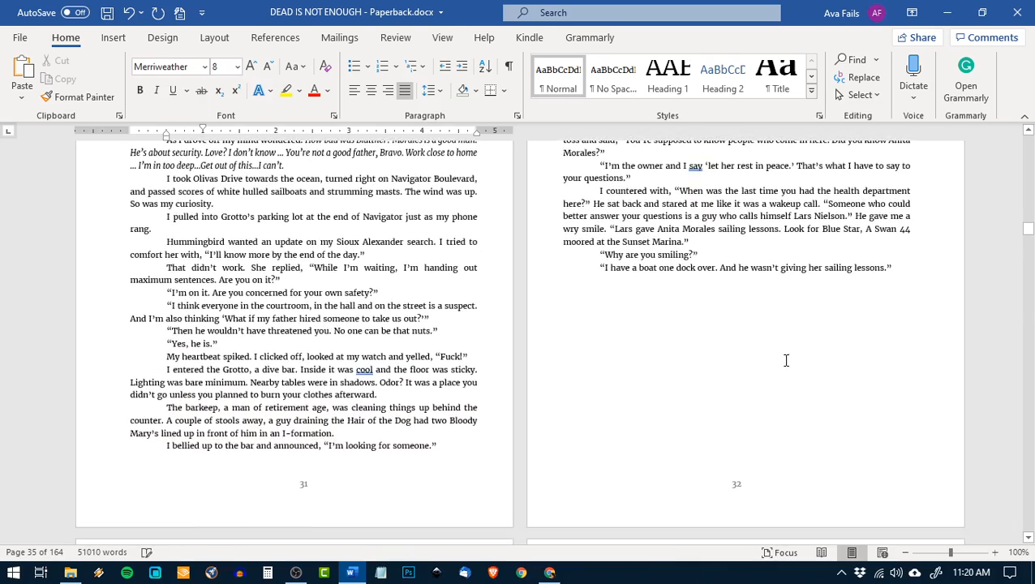
{"action": "scroll", "coordinate": [785, 366], "scroll_direction": "down", "scroll_amount": 5}
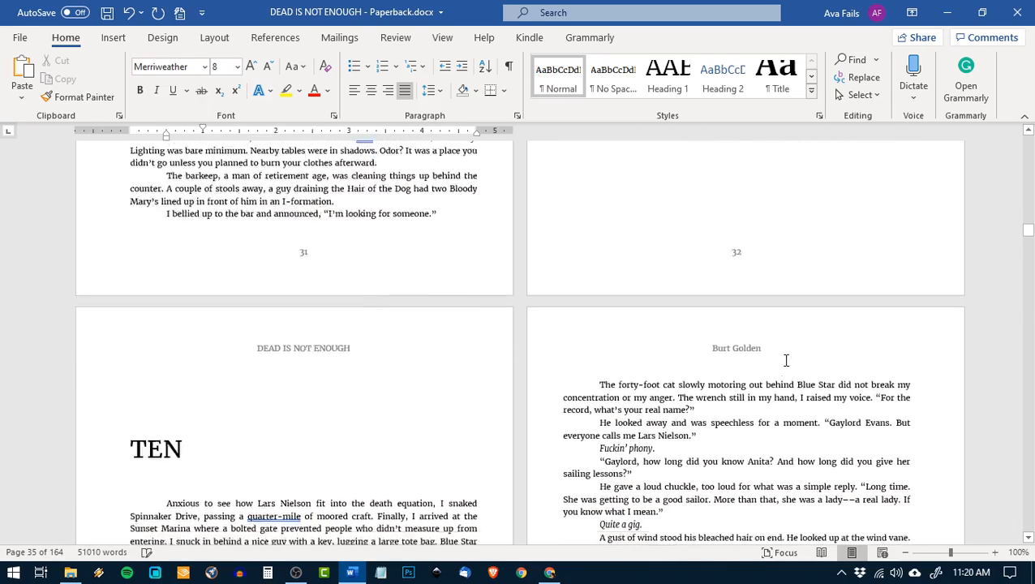
- Move the left indent of the irregular paragraphs on page 25 back to the margin, keeping a 0.5-inch first-line indent
{"action": "scroll", "coordinate": [785, 361], "scroll_direction": "up", "scroll_amount": 11}
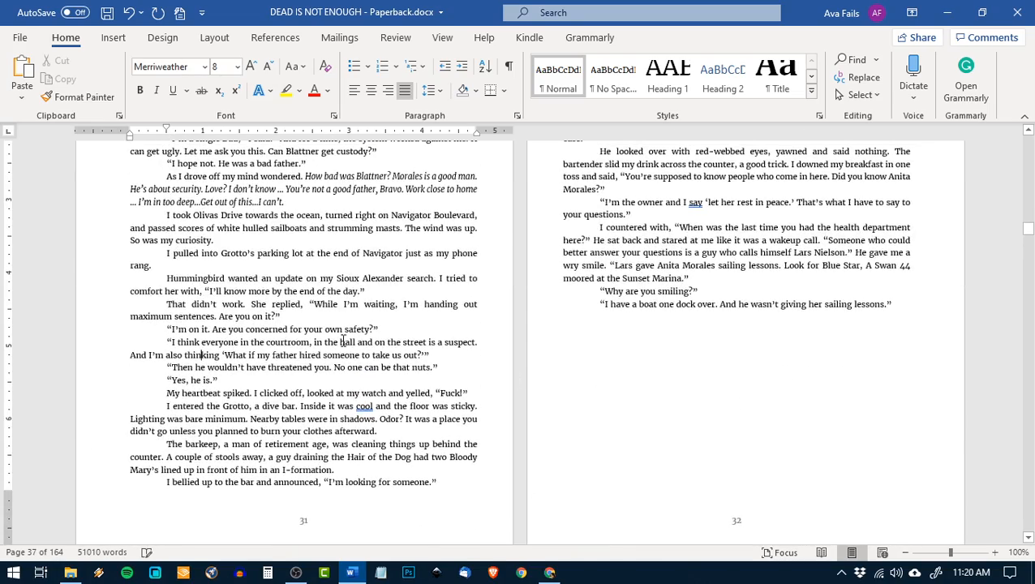
{"action": "scroll", "coordinate": [342, 342], "scroll_direction": "up", "scroll_amount": 20}
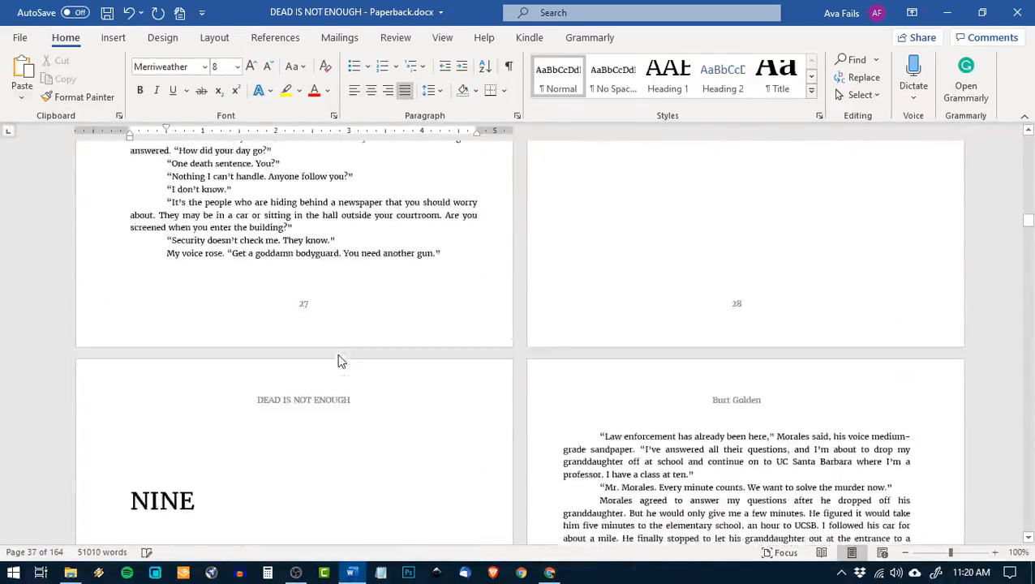
{"action": "scroll", "coordinate": [342, 362], "scroll_direction": "up", "scroll_amount": 20}
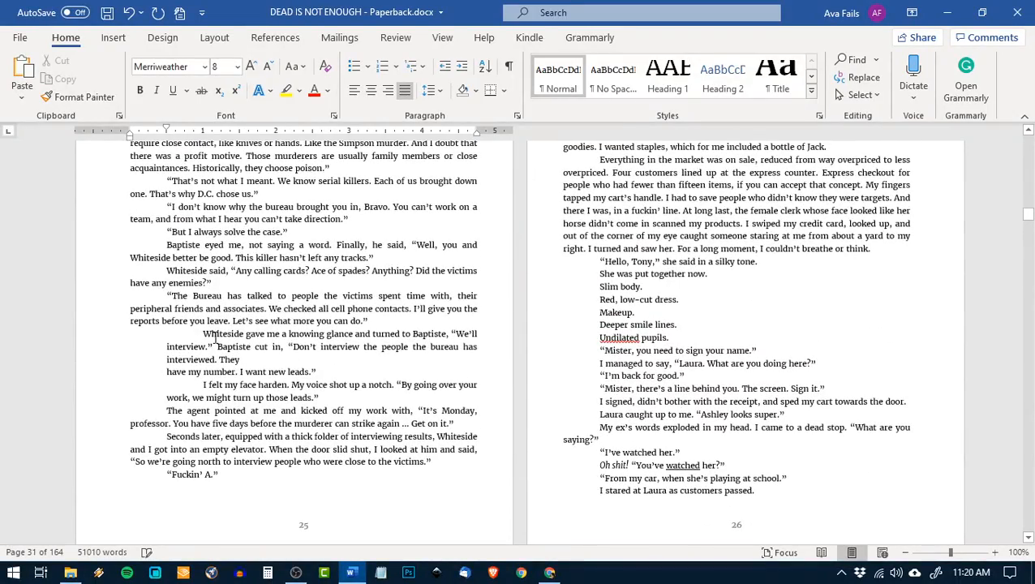
{"action": "left_click_drag", "start_coordinate": [227, 339], "coordinate": [349, 397]}
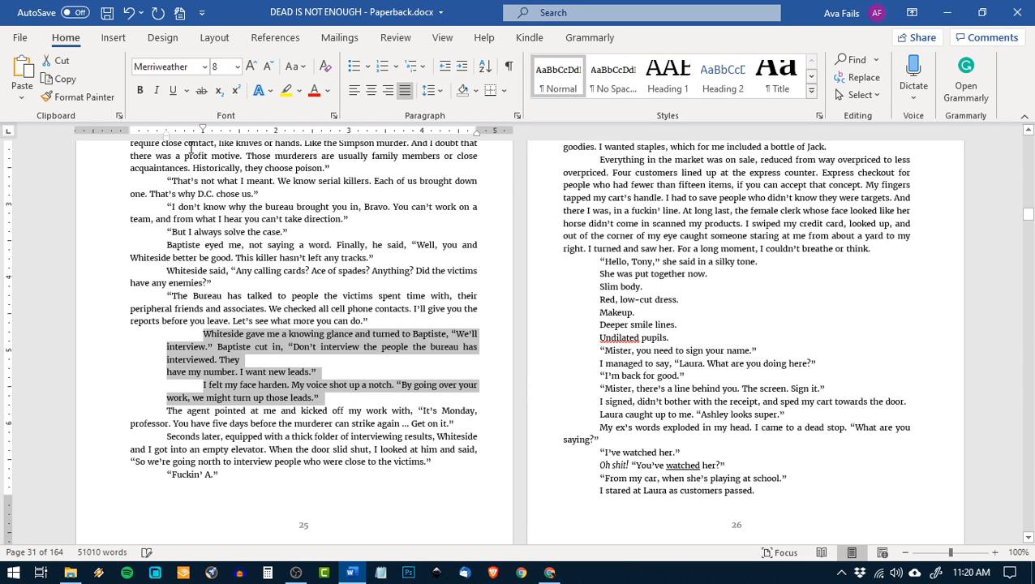
{"action": "left_click_drag", "start_coordinate": [169, 142], "coordinate": [132, 141]}
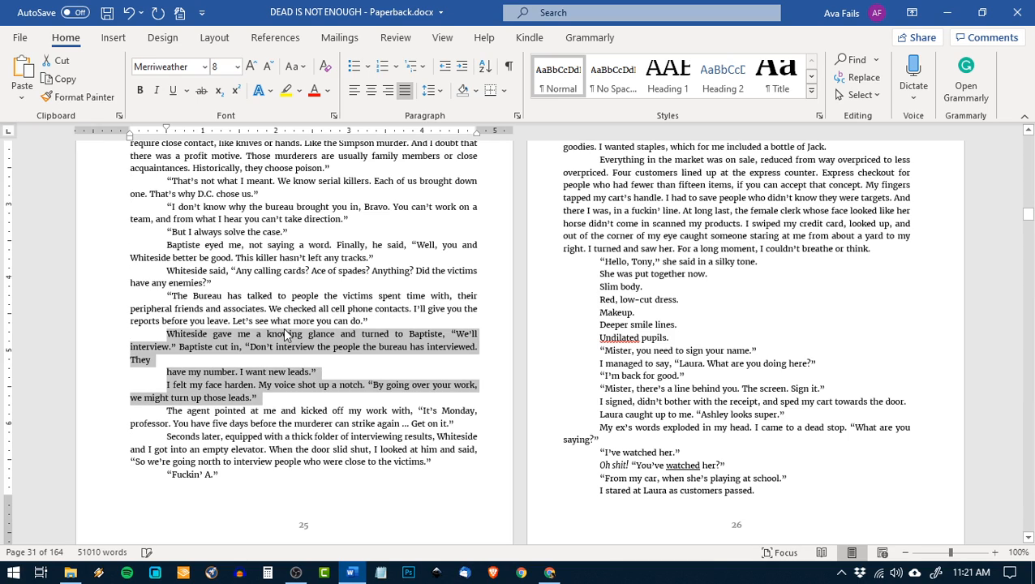
- Save the paperback manuscript
{"action": "scroll", "coordinate": [285, 335], "scroll_direction": "up", "scroll_amount": 4}
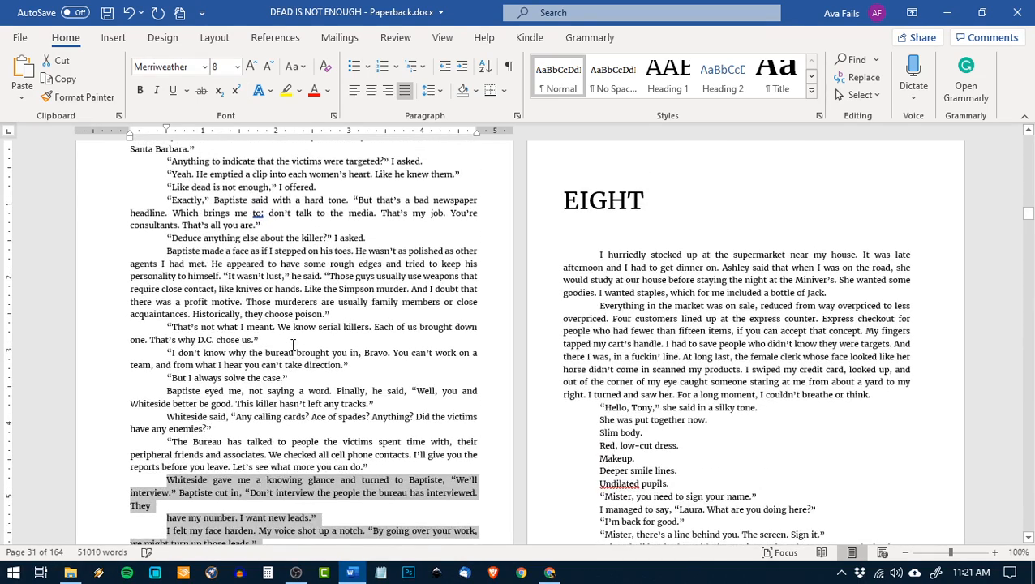
{"action": "scroll", "coordinate": [293, 345], "scroll_direction": "up", "scroll_amount": 3}
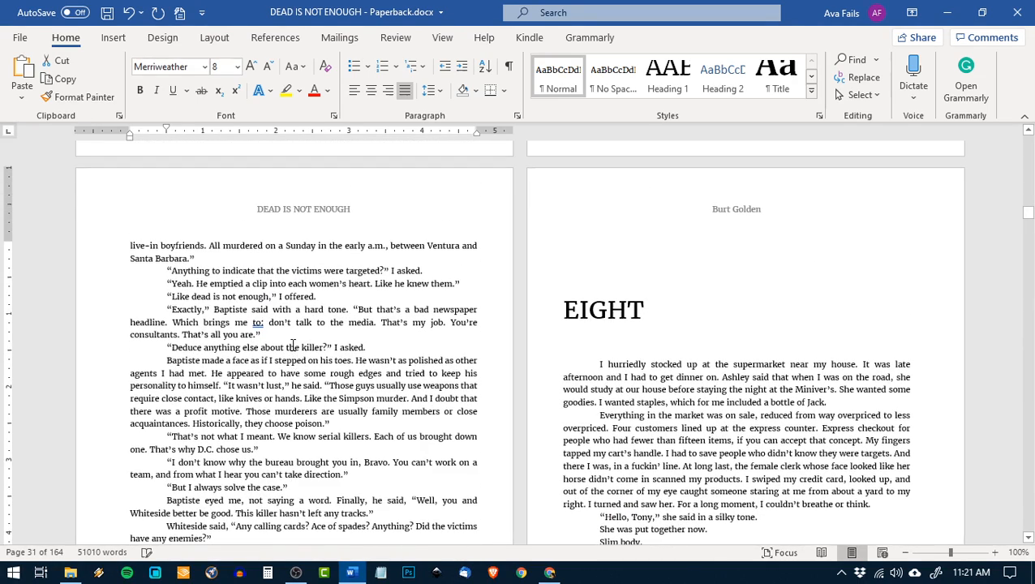
{"action": "key", "text": "ctrl+s"}
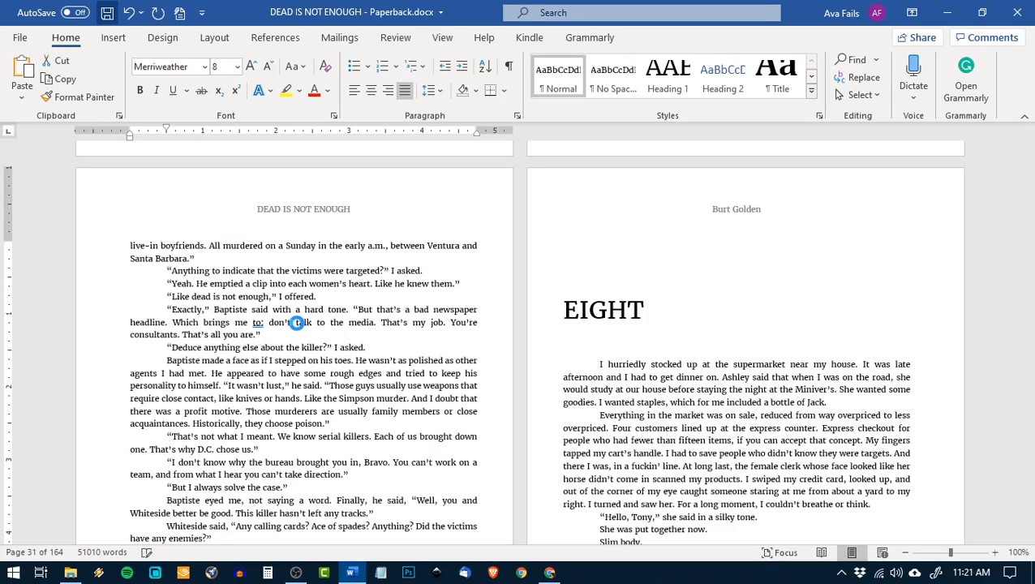
- Re-examine the pages from the end of chapter FIVE and chapter SIX through the opening of chapter NINE
{"action": "scroll", "coordinate": [298, 329], "scroll_direction": "up", "scroll_amount": 20}
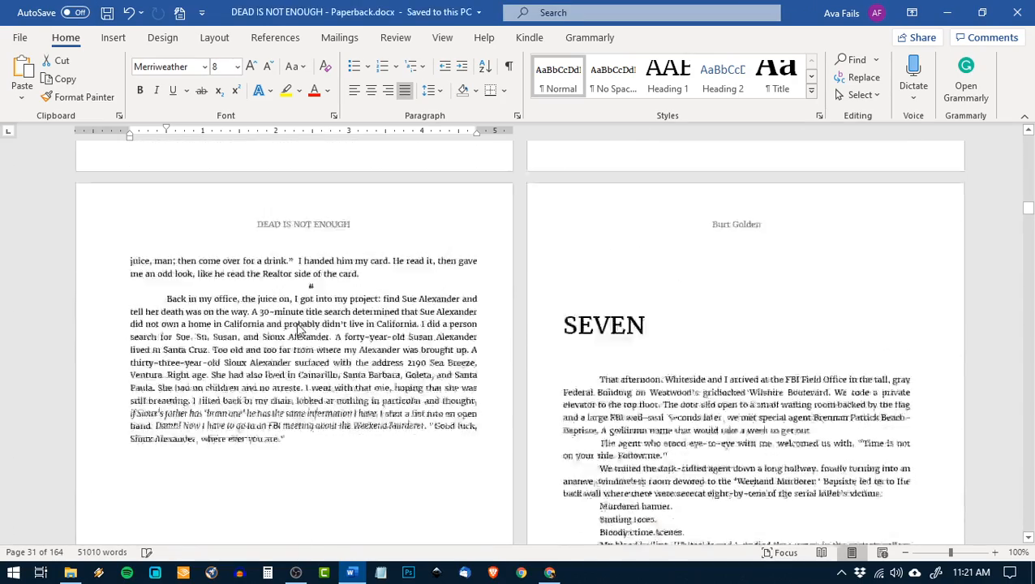
{"action": "scroll", "coordinate": [298, 329], "scroll_direction": "up", "scroll_amount": 15}
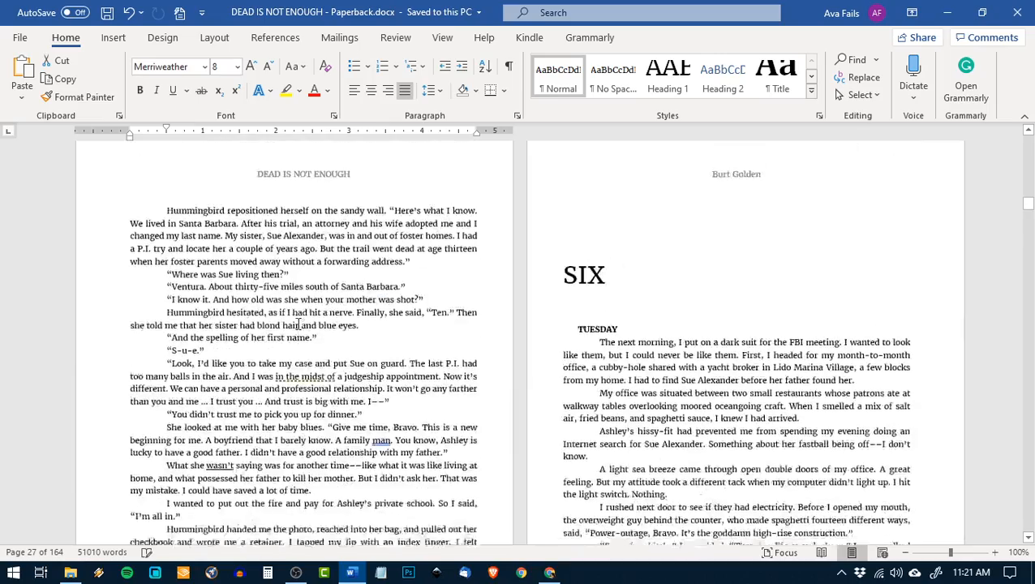
{"action": "scroll", "coordinate": [298, 322], "scroll_direction": "down", "scroll_amount": 15}
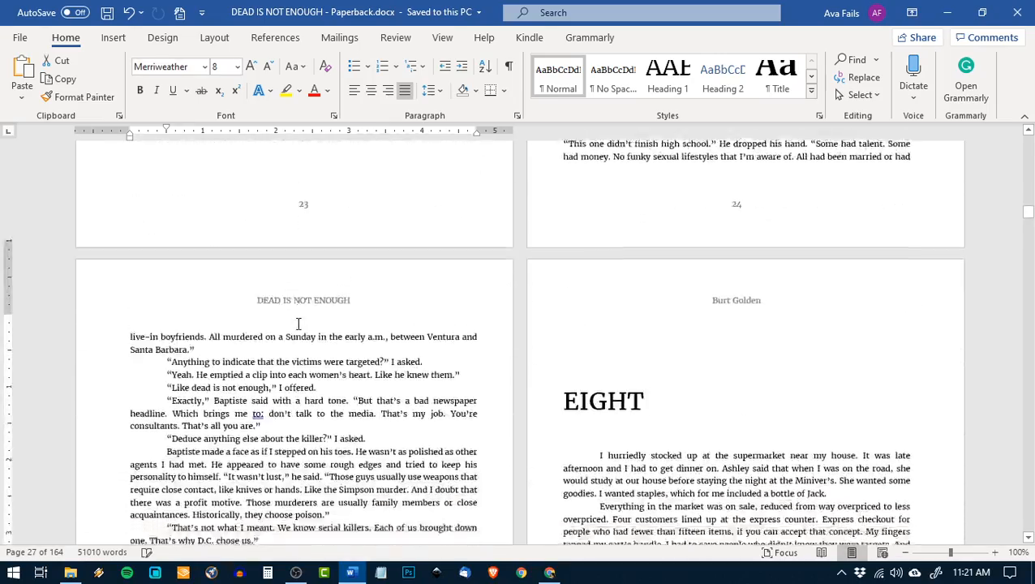
{"action": "scroll", "coordinate": [299, 321], "scroll_direction": "down", "scroll_amount": 10}
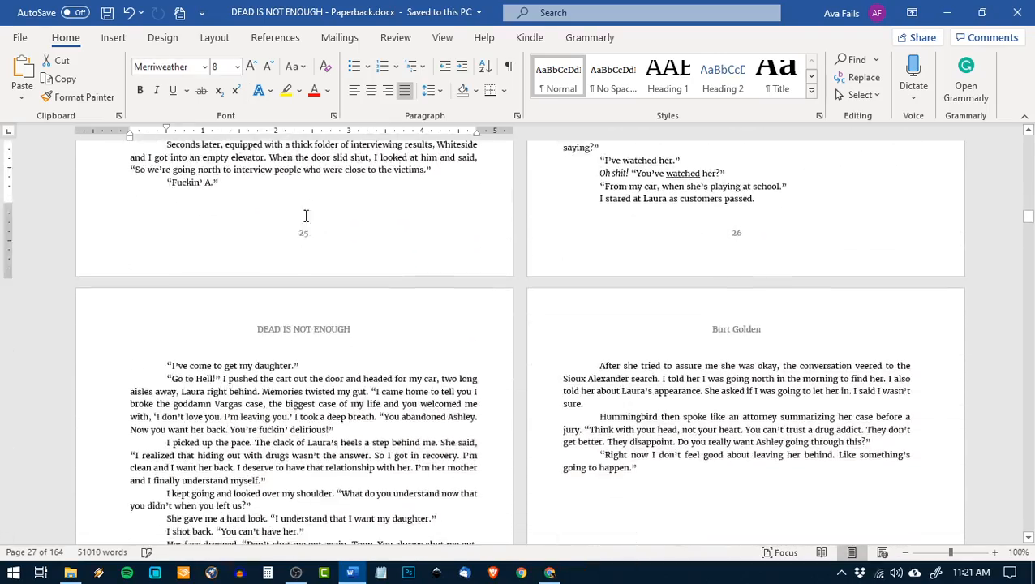
{"action": "scroll", "coordinate": [305, 210], "scroll_direction": "down", "scroll_amount": 10}
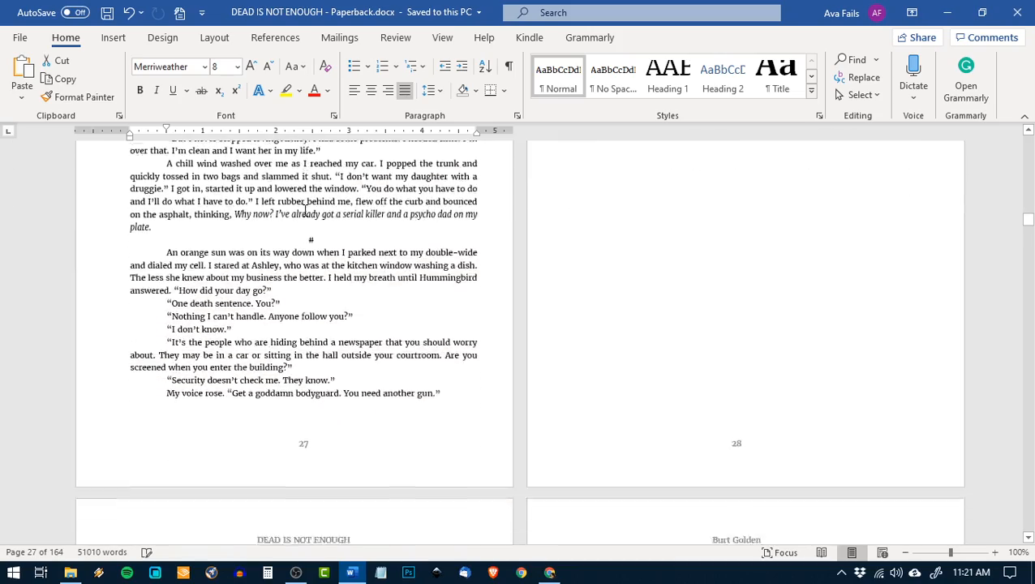
{"action": "scroll", "coordinate": [305, 211], "scroll_direction": "up", "scroll_amount": 5}
{"action": "scroll", "coordinate": [304, 213], "scroll_direction": "down", "scroll_amount": 8}
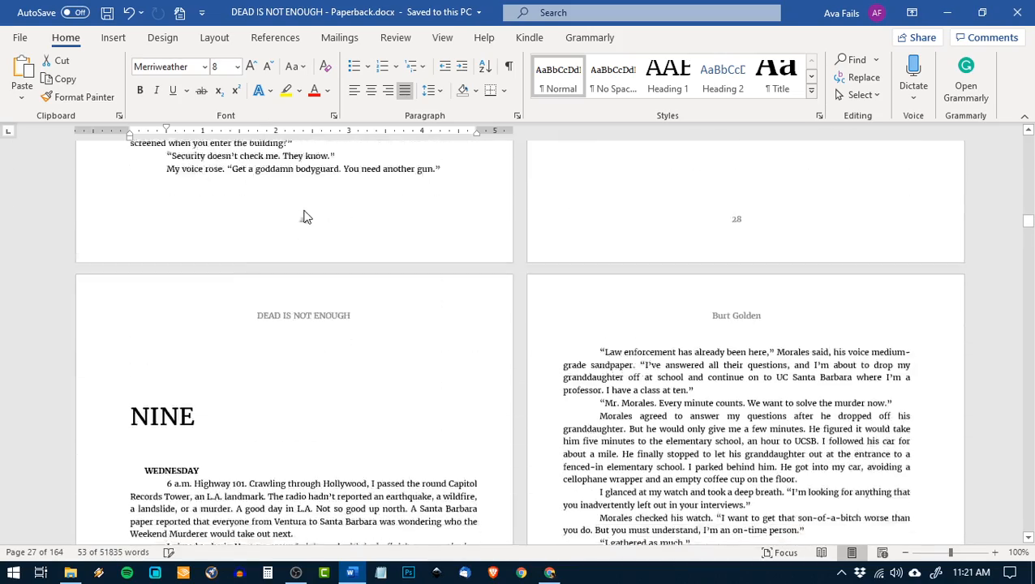
- Examine the page layout and paragraph formatting from chapter NINE through the first page of chapter THIRTEEN
{"action": "scroll", "coordinate": [305, 212], "scroll_direction": "down", "scroll_amount": 5}
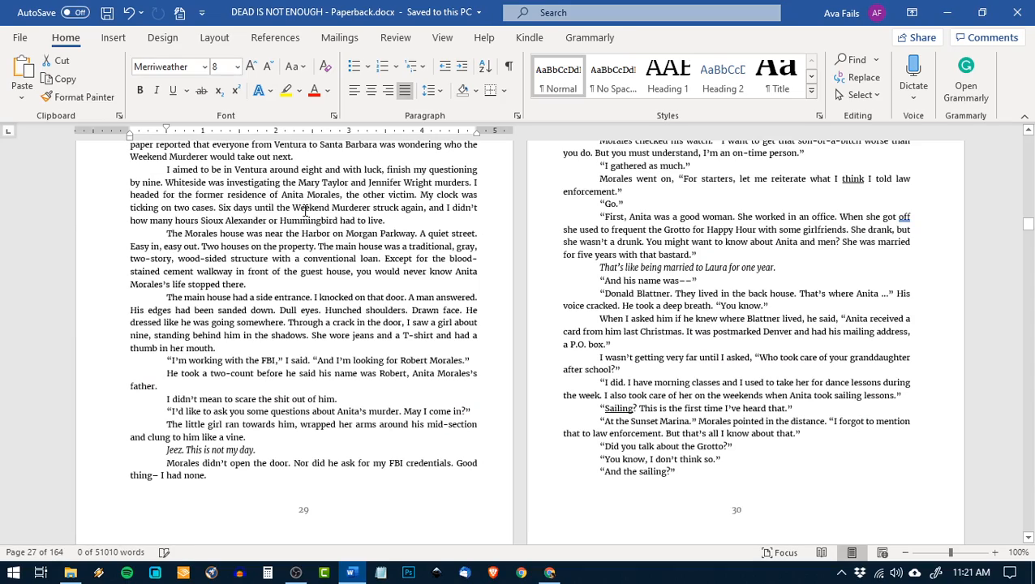
{"action": "scroll", "coordinate": [305, 210], "scroll_direction": "down", "scroll_amount": 5}
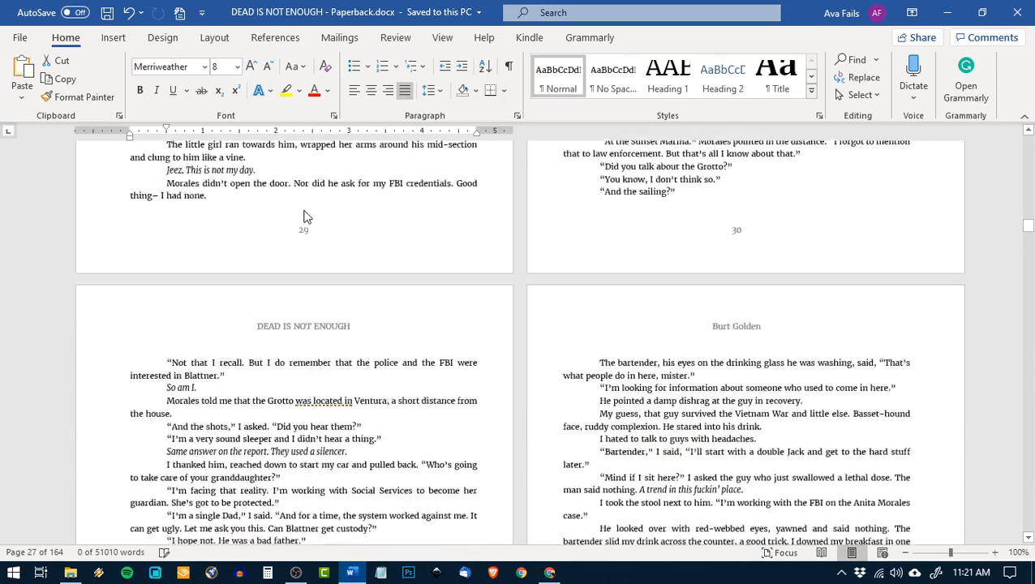
{"action": "scroll", "coordinate": [305, 215], "scroll_direction": "down", "scroll_amount": 10}
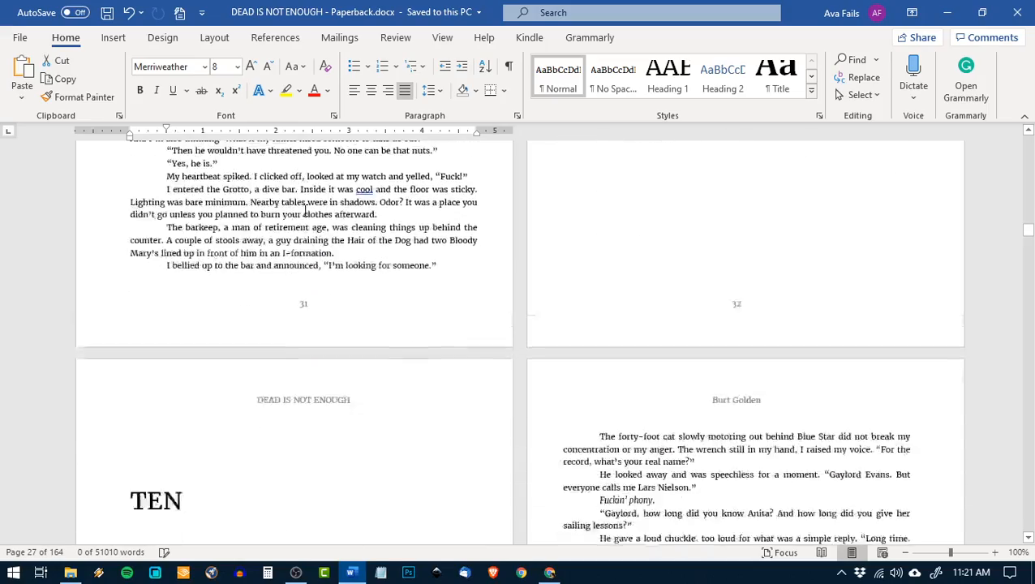
{"action": "scroll", "coordinate": [305, 213], "scroll_direction": "down", "scroll_amount": 8}
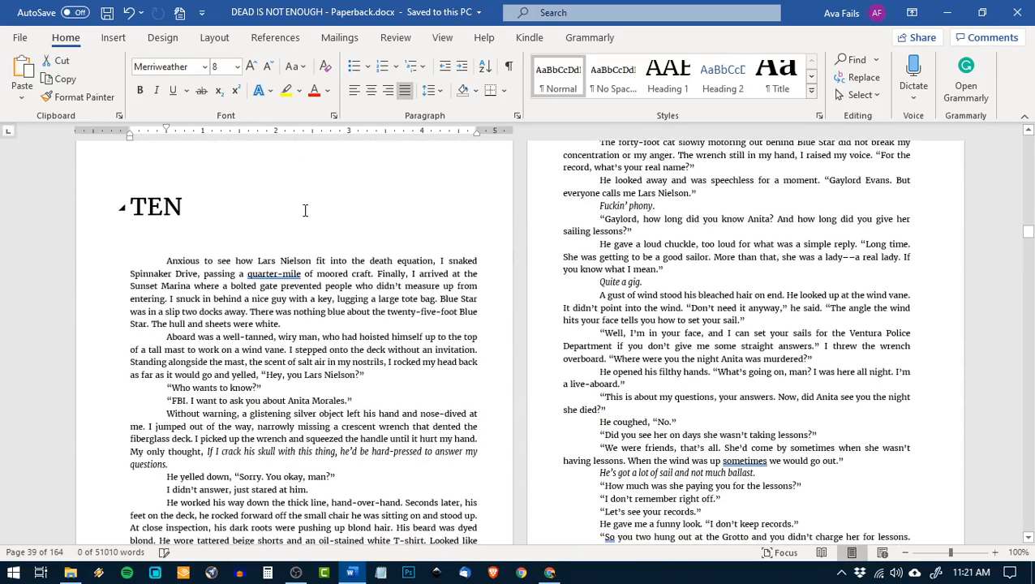
{"action": "scroll", "coordinate": [305, 211], "scroll_direction": "down", "scroll_amount": 7}
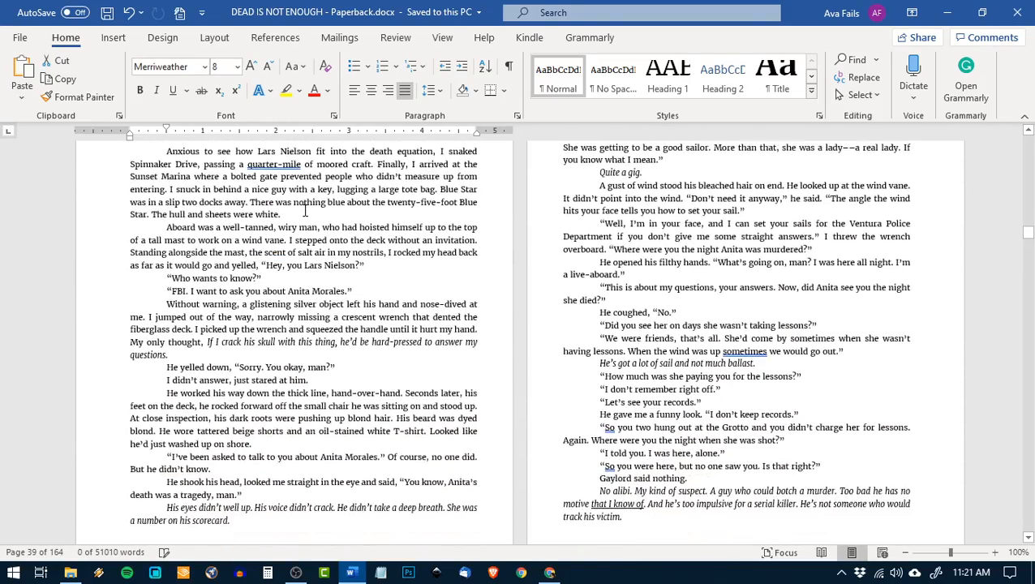
{"action": "scroll", "coordinate": [305, 211], "scroll_direction": "down", "scroll_amount": 3}
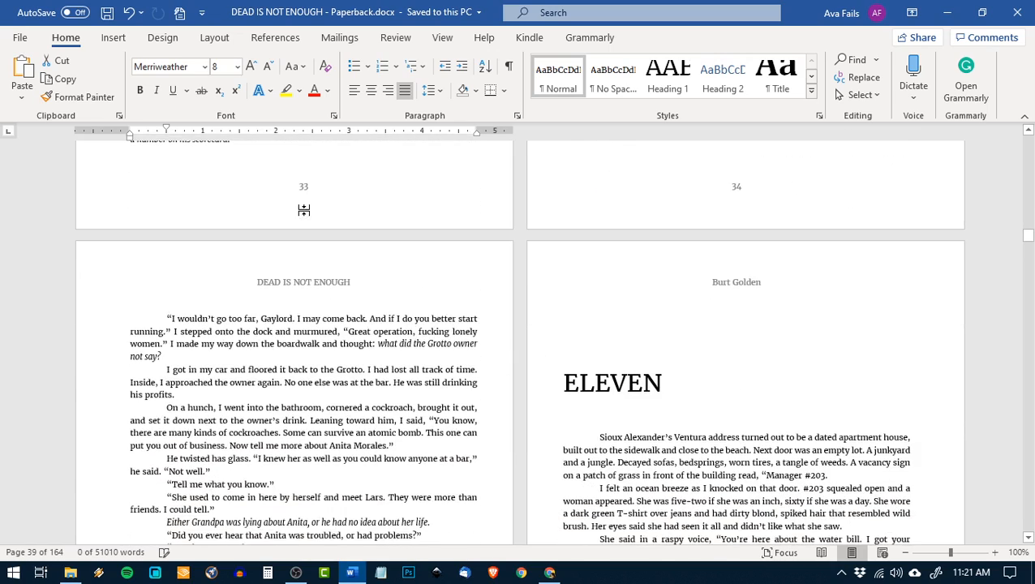
{"action": "scroll", "coordinate": [305, 211], "scroll_direction": "up", "scroll_amount": 3}
{"action": "scroll", "coordinate": [305, 209], "scroll_direction": "down", "scroll_amount": 5}
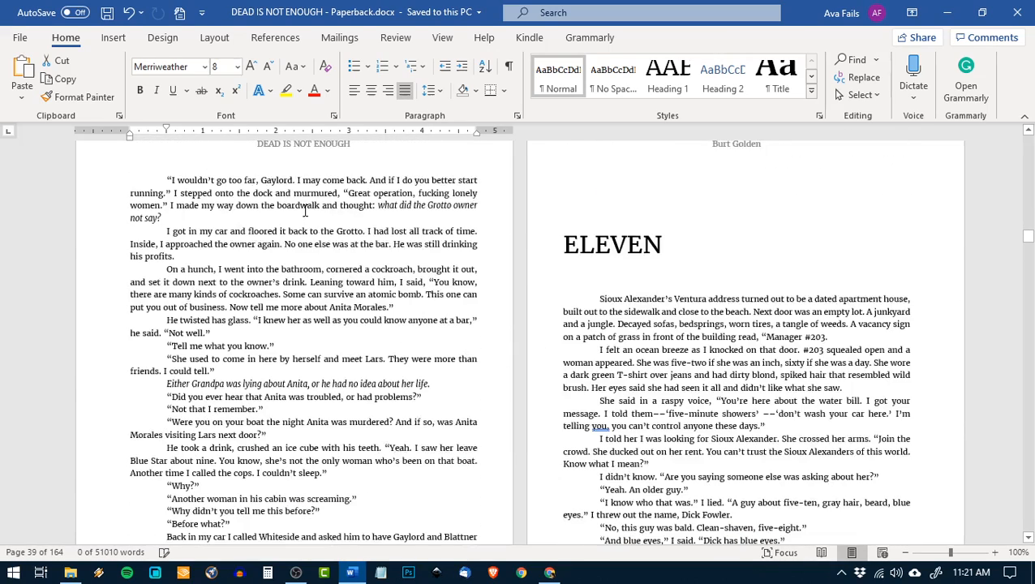
{"action": "scroll", "coordinate": [305, 211], "scroll_direction": "down", "scroll_amount": 12}
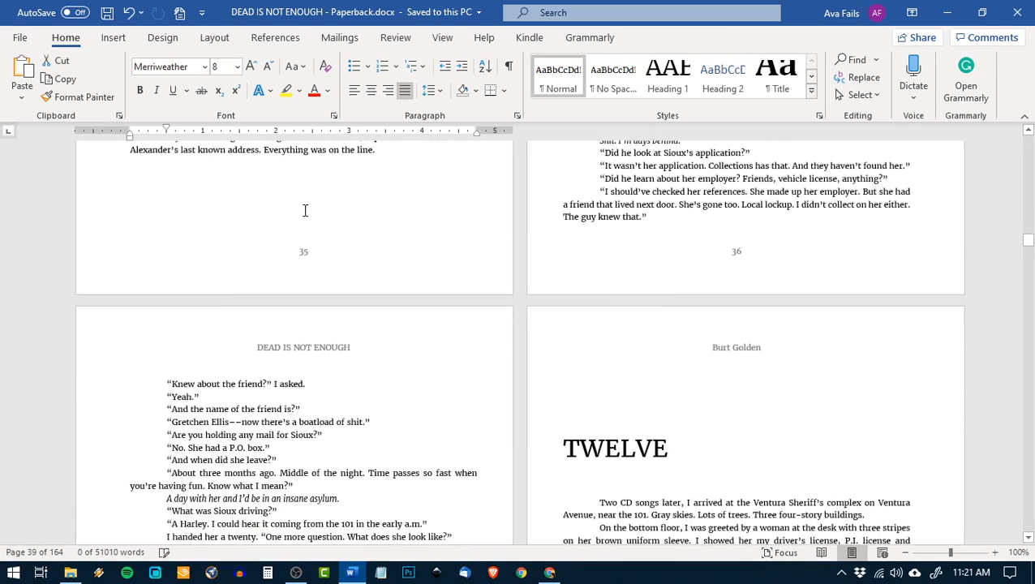
{"action": "scroll", "coordinate": [305, 211], "scroll_direction": "down", "scroll_amount": 6}
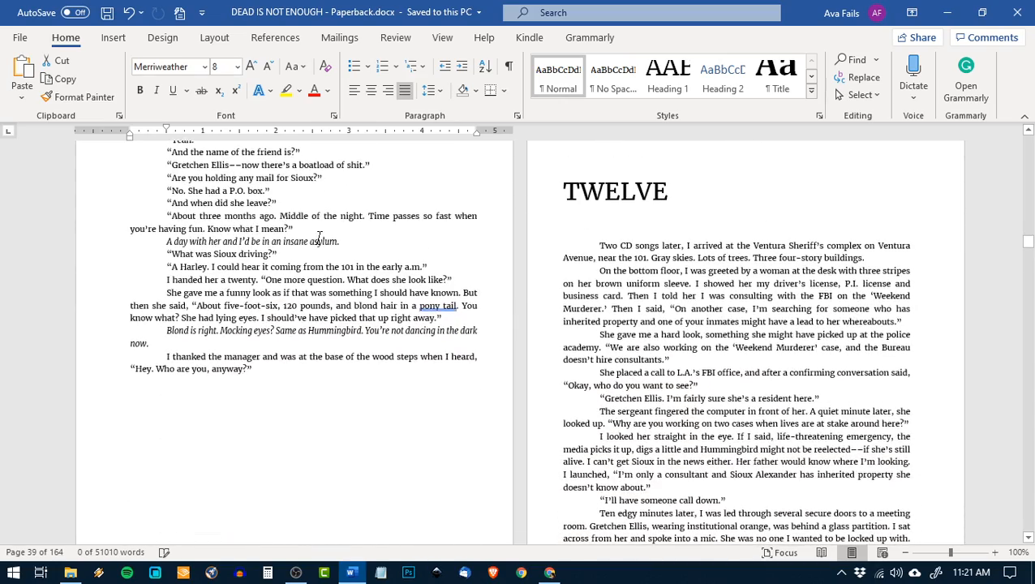
{"action": "scroll", "coordinate": [319, 237], "scroll_direction": "down", "scroll_amount": 3}
{"action": "scroll", "coordinate": [319, 238], "scroll_direction": "down", "scroll_amount": 10}
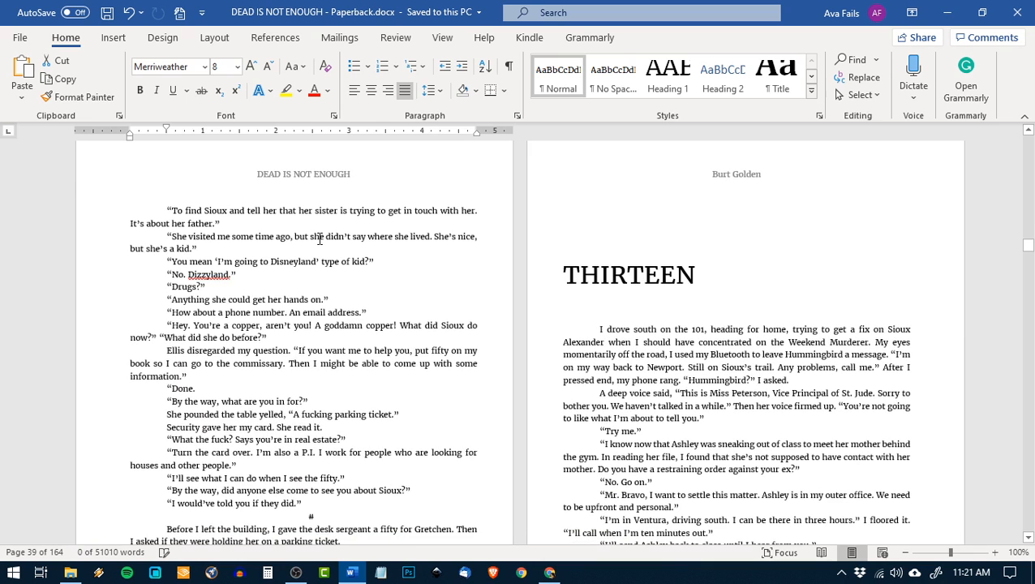
{"action": "scroll", "coordinate": [319, 240], "scroll_direction": "down", "scroll_amount": 2}
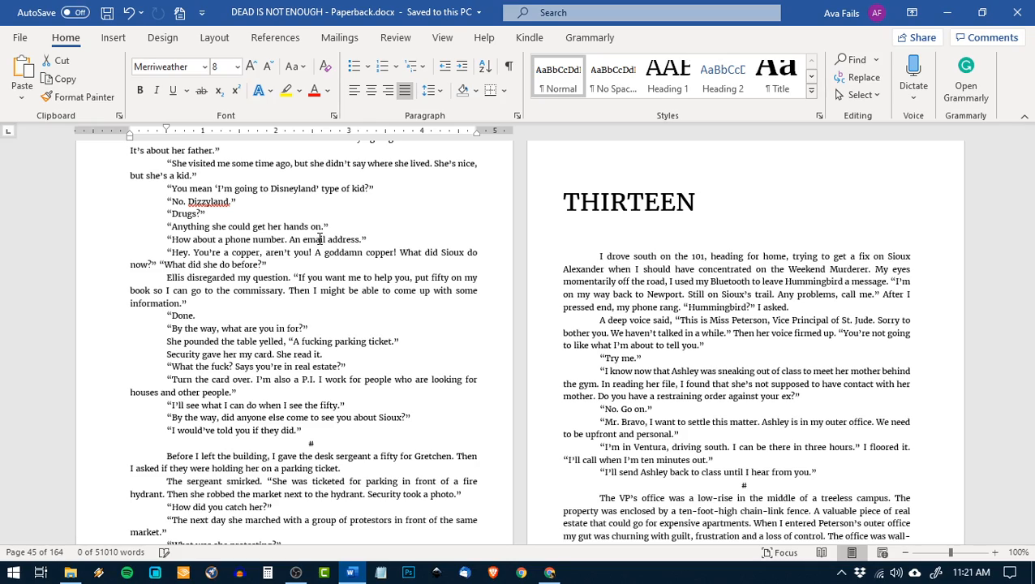
- Examine the page layout and paragraph formatting from chapter THIRTEEN through the last page before chapter EIGHTEEN
{"action": "scroll", "coordinate": [319, 239], "scroll_direction": "down", "scroll_amount": 6}
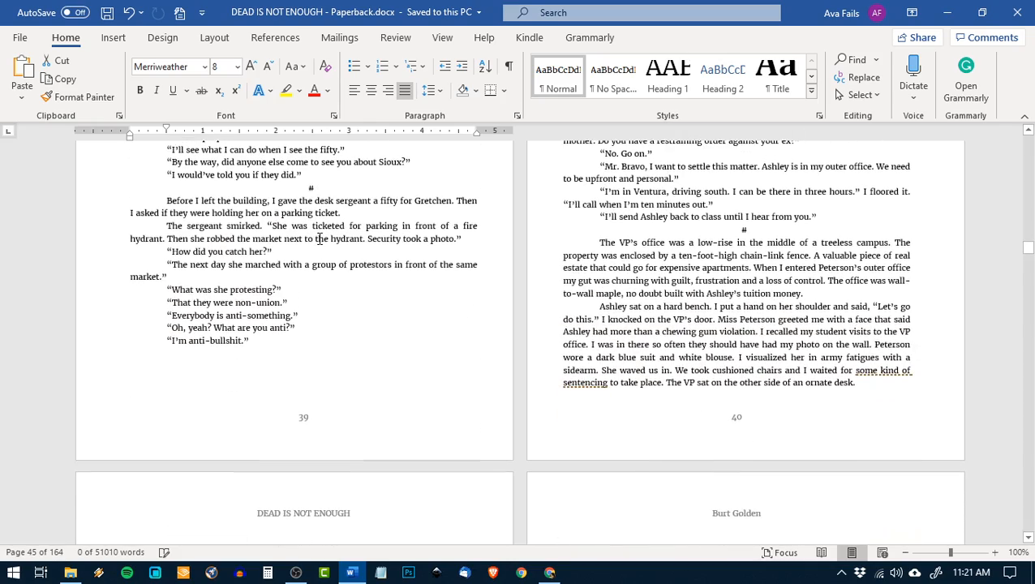
{"action": "scroll", "coordinate": [319, 240], "scroll_direction": "down", "scroll_amount": 10}
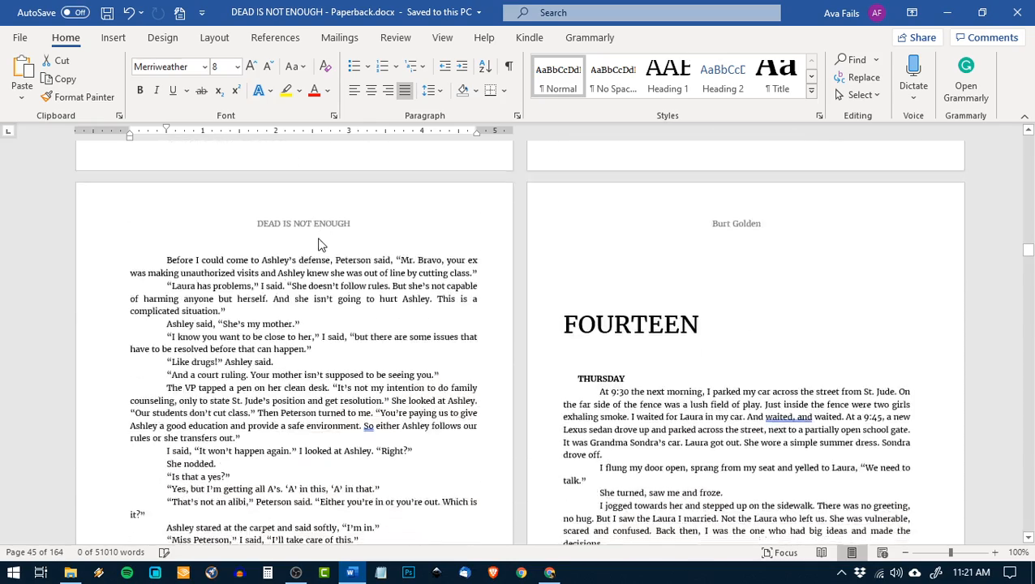
{"action": "scroll", "coordinate": [319, 239], "scroll_direction": "down", "scroll_amount": 4}
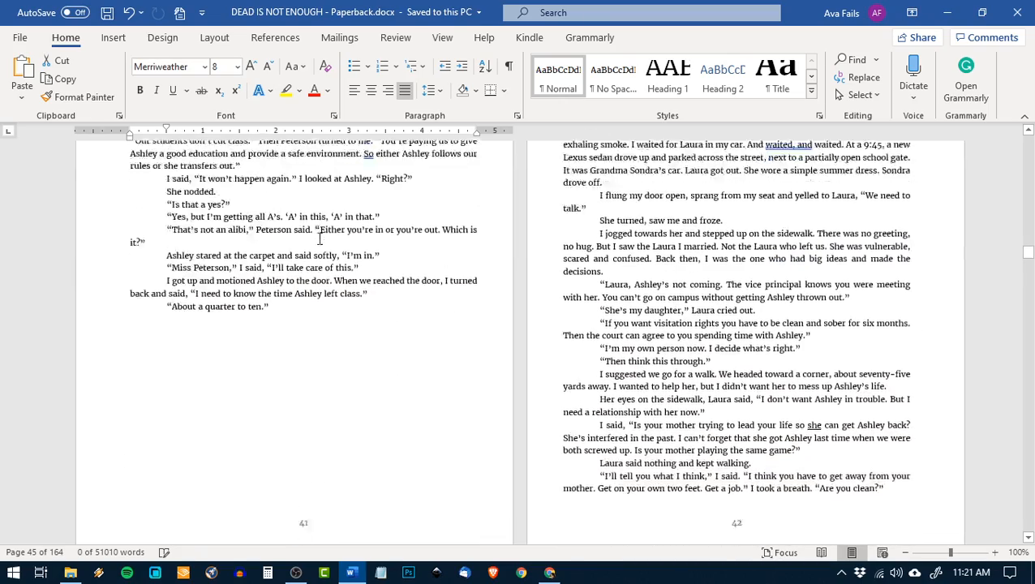
{"action": "scroll", "coordinate": [318, 238], "scroll_direction": "down", "scroll_amount": 10}
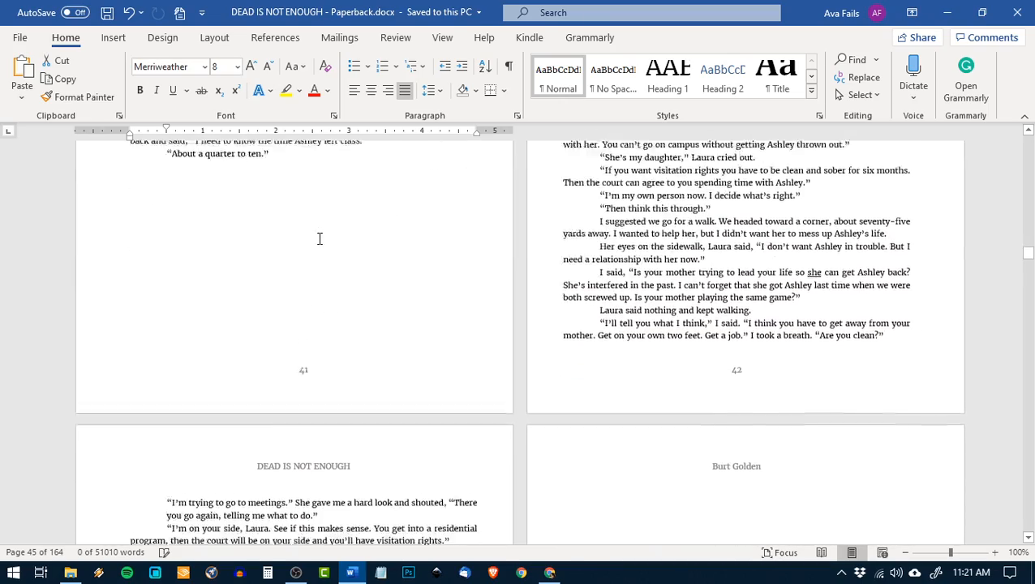
{"action": "scroll", "coordinate": [319, 238], "scroll_direction": "down", "scroll_amount": 1}
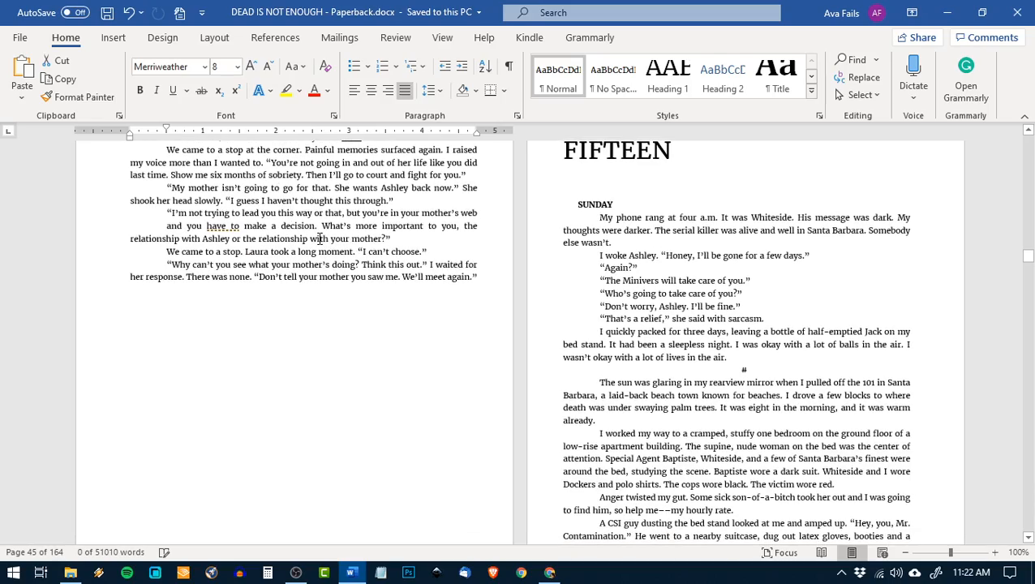
{"action": "scroll", "coordinate": [319, 238], "scroll_direction": "down", "scroll_amount": 4}
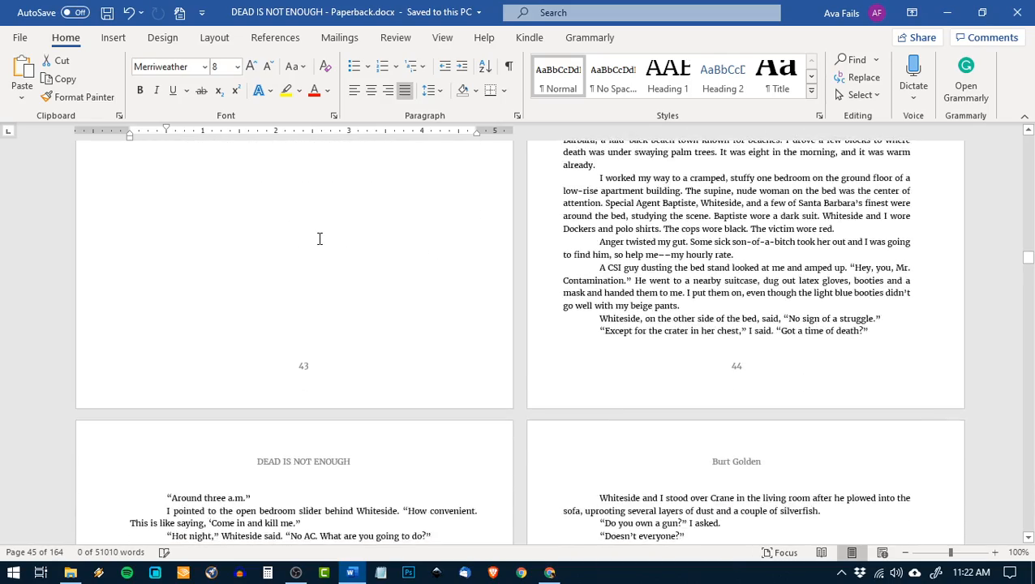
{"action": "scroll", "coordinate": [319, 238], "scroll_direction": "down", "scroll_amount": 12}
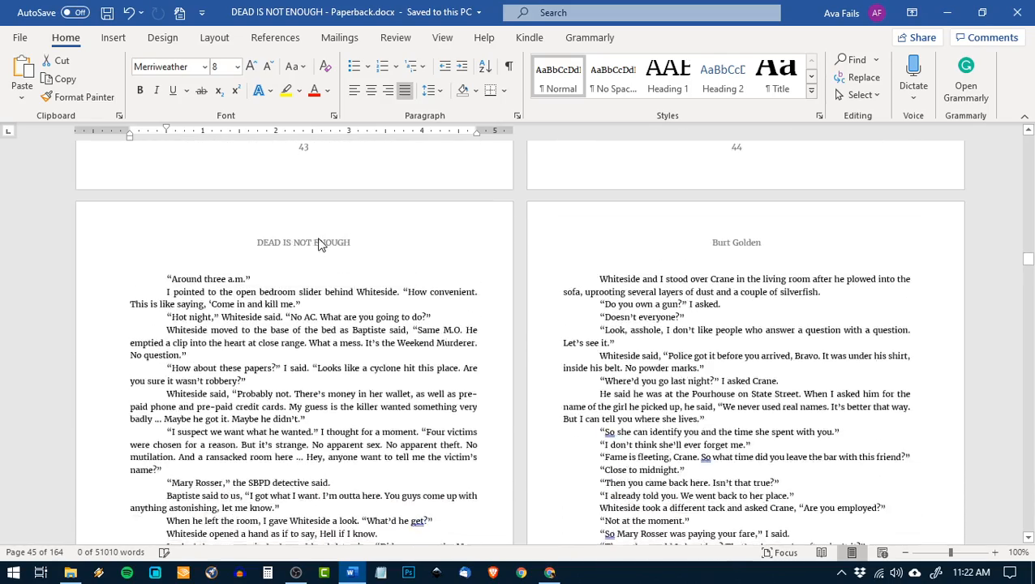
{"action": "scroll", "coordinate": [318, 238], "scroll_direction": "down", "scroll_amount": 9}
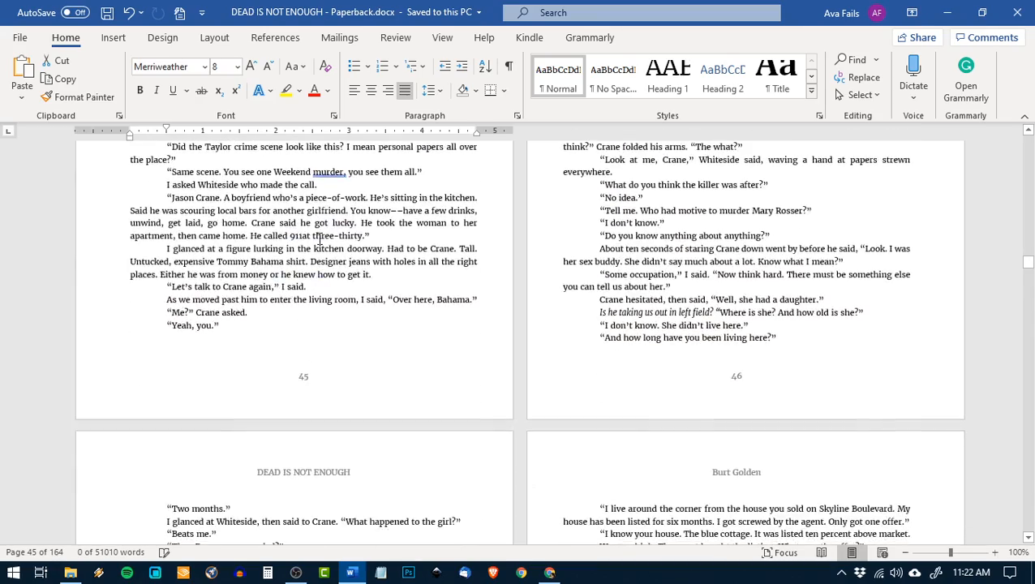
{"action": "scroll", "coordinate": [318, 238], "scroll_direction": "down", "scroll_amount": 12}
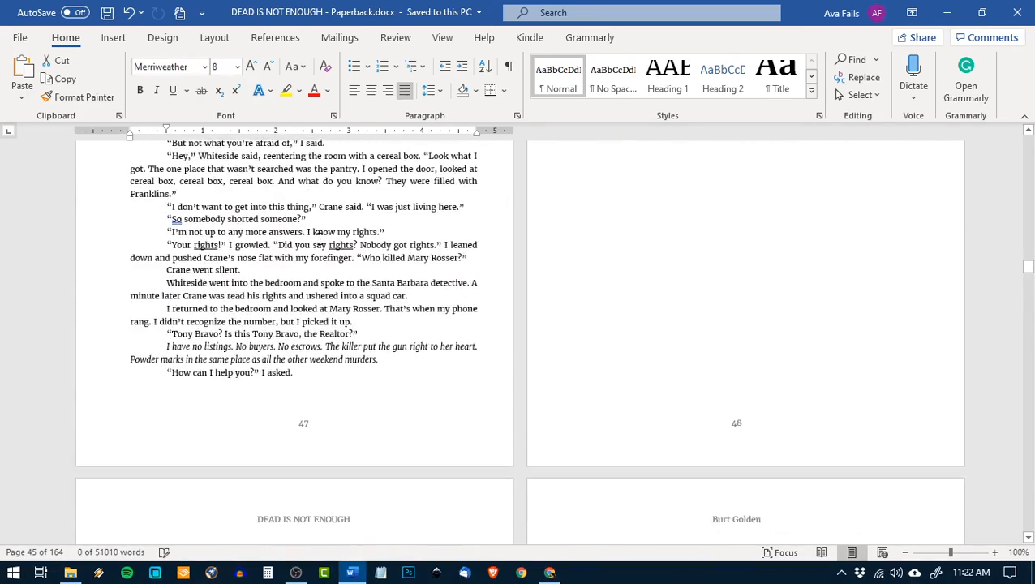
{"action": "scroll", "coordinate": [319, 238], "scroll_direction": "down", "scroll_amount": 13}
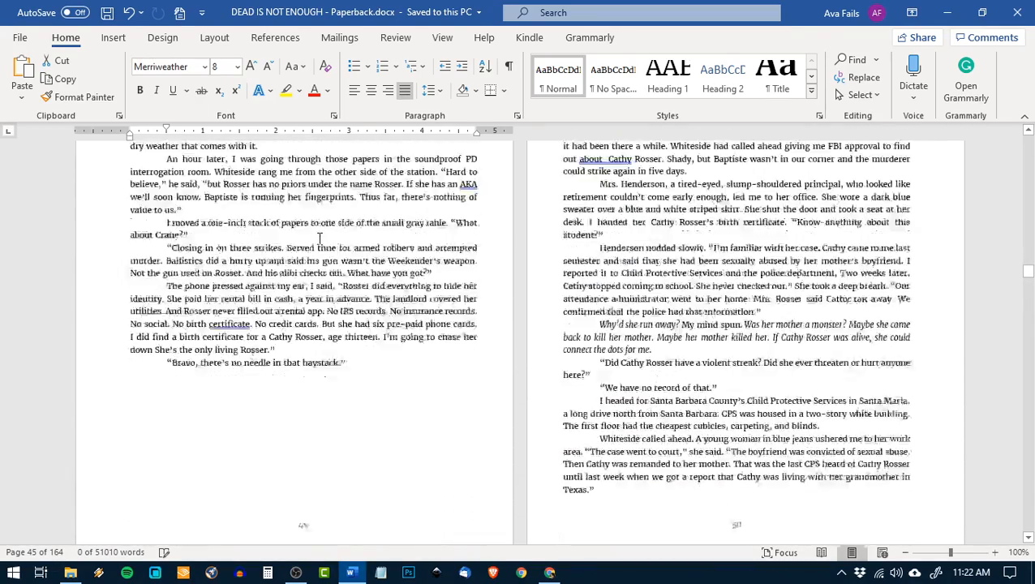
{"action": "scroll", "coordinate": [319, 239], "scroll_direction": "down", "scroll_amount": 9}
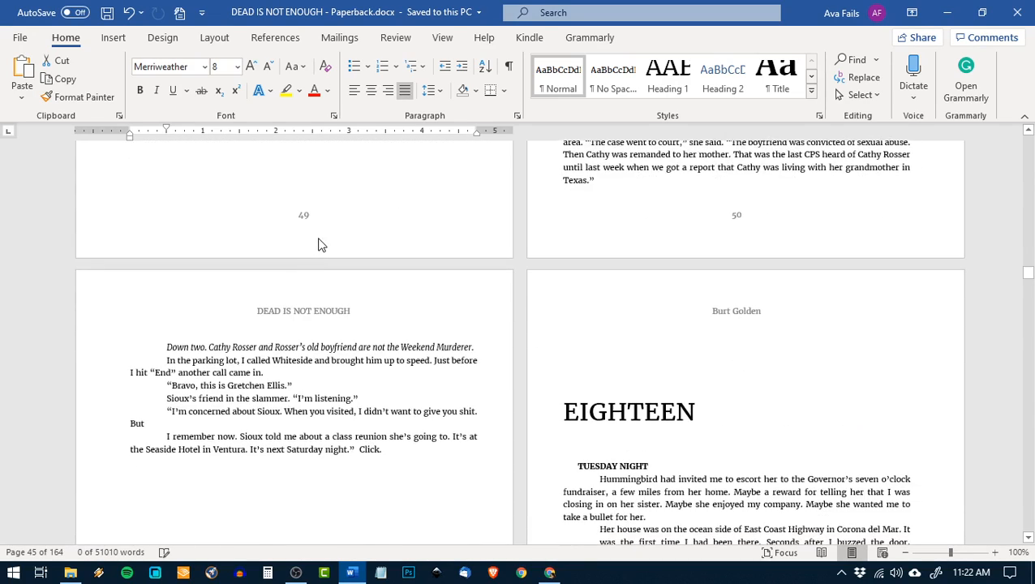
- Remove the stray paragraph break after "But" on page 51 so the sentence runs on with "I remember now", and save the manuscript
{"action": "scroll", "coordinate": [319, 238], "scroll_direction": "down", "scroll_amount": 2}
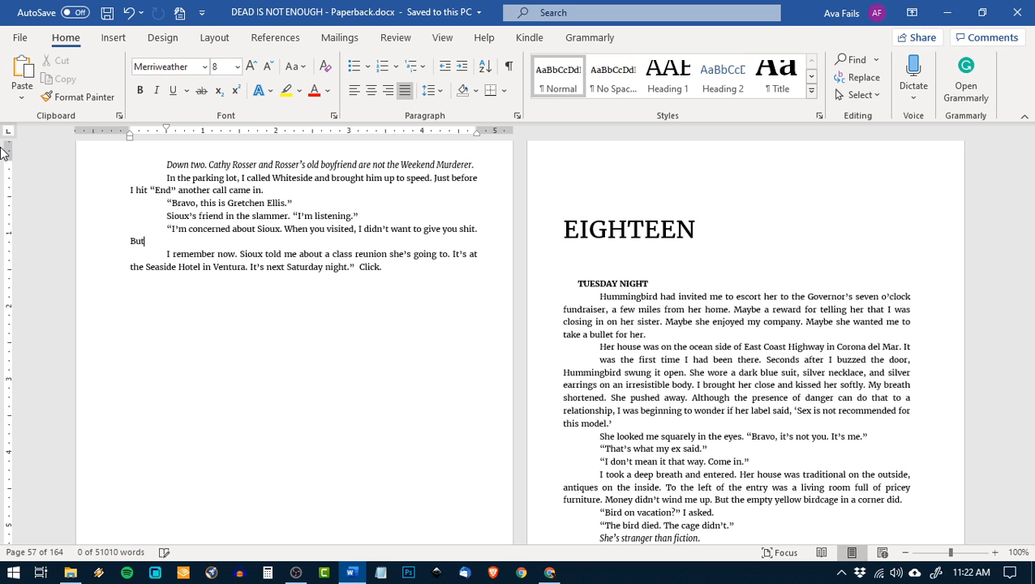
{"action": "key", "text": "Delete"}
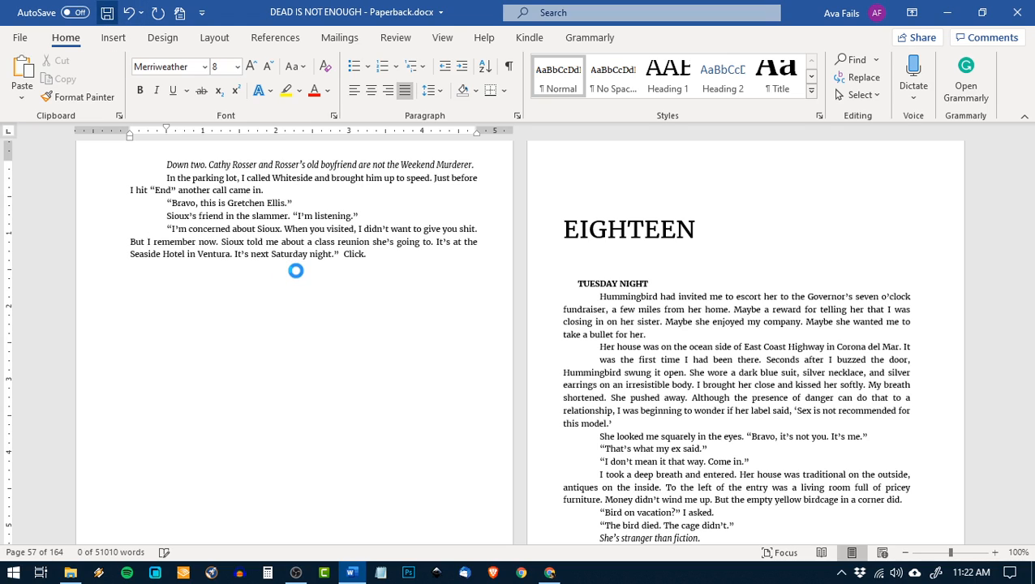
{"action": "key", "text": "ctrl+s"}
- Move the left indent of the "Inside, it was crowded and noisy" paragraph on page 54 back to the margin, keeping a 0.5-inch first-line indent
{"action": "scroll", "coordinate": [398, 279], "scroll_direction": "down", "scroll_amount": 5}
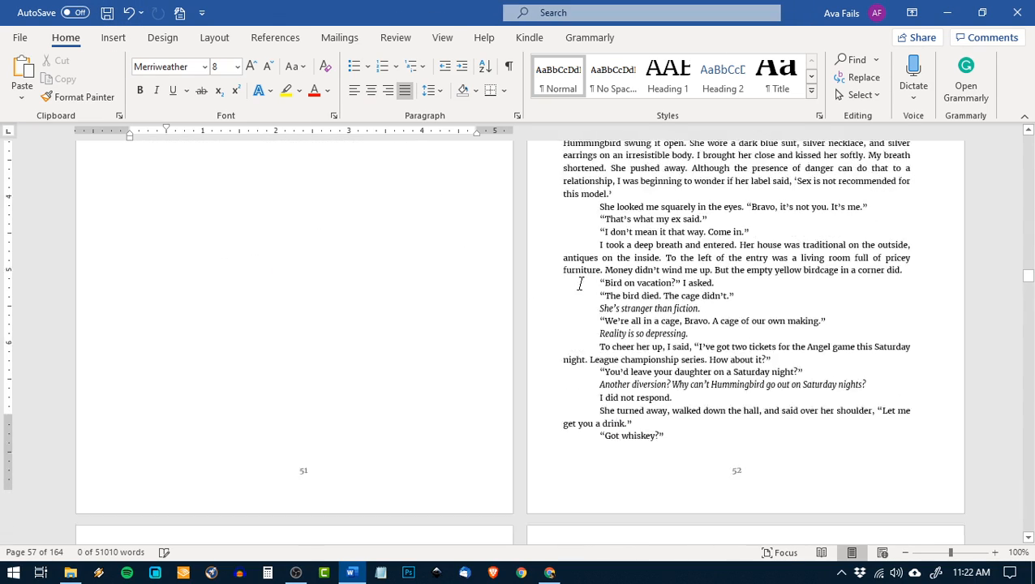
{"action": "scroll", "coordinate": [581, 284], "scroll_direction": "down", "scroll_amount": 3}
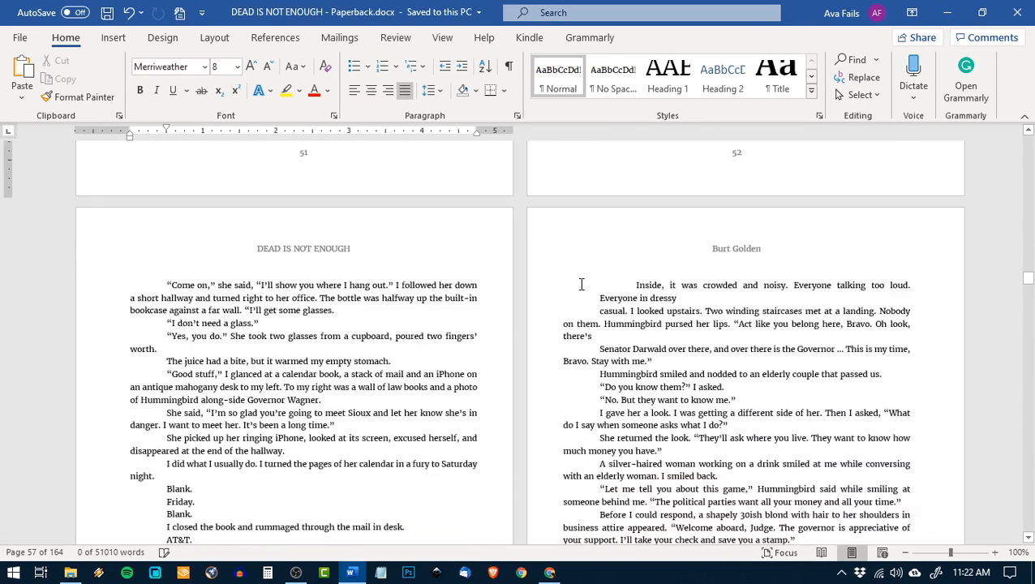
{"action": "scroll", "coordinate": [581, 284], "scroll_direction": "down", "scroll_amount": 2}
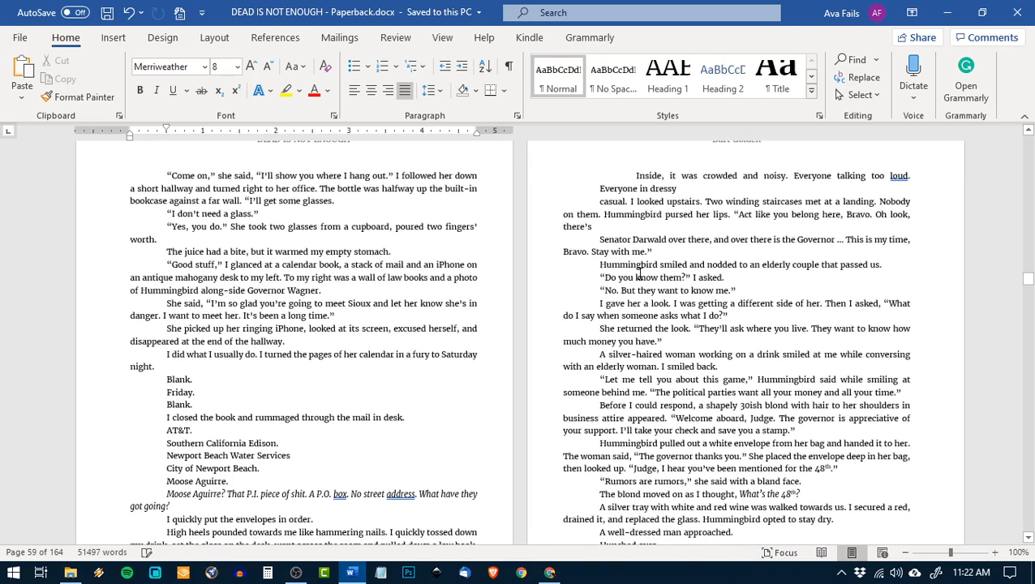
{"action": "scroll", "coordinate": [459, 325], "scroll_direction": "down", "scroll_amount": 3}
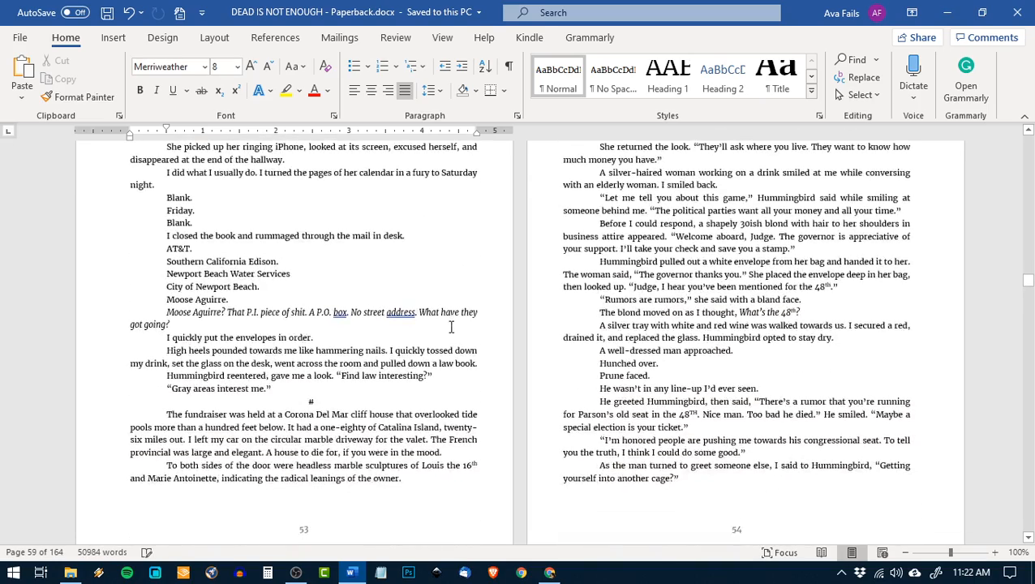
{"action": "scroll", "coordinate": [597, 256], "scroll_direction": "up", "scroll_amount": 3}
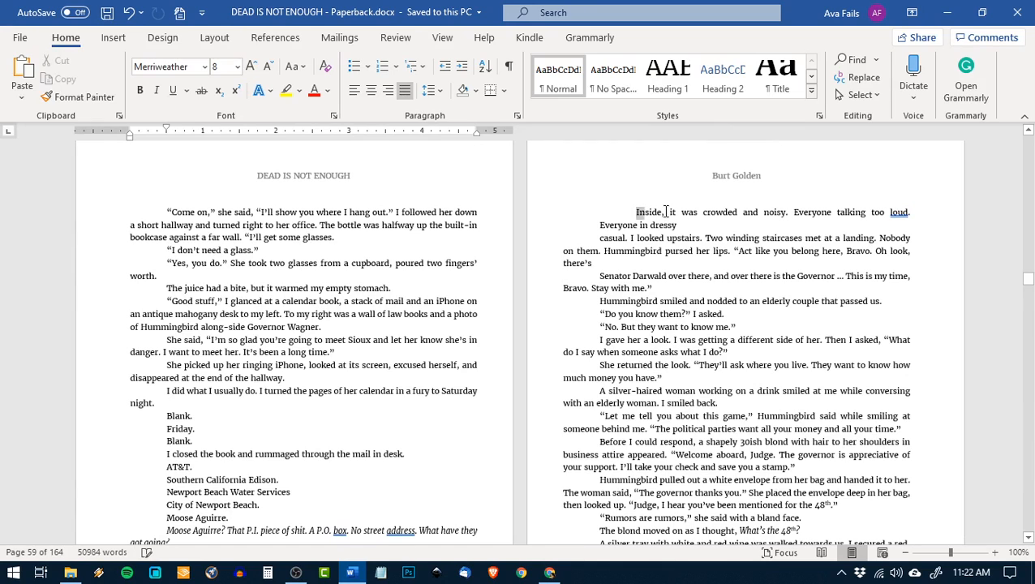
{"action": "left_click_drag", "start_coordinate": [680, 218], "coordinate": [689, 230]}
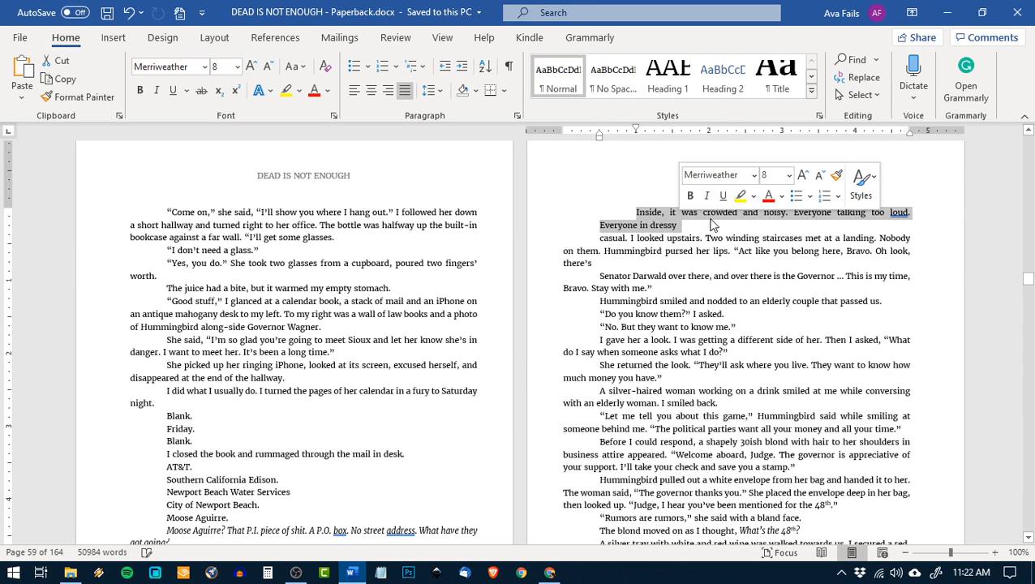
{"action": "left_click_drag", "start_coordinate": [601, 144], "coordinate": [576, 143]}
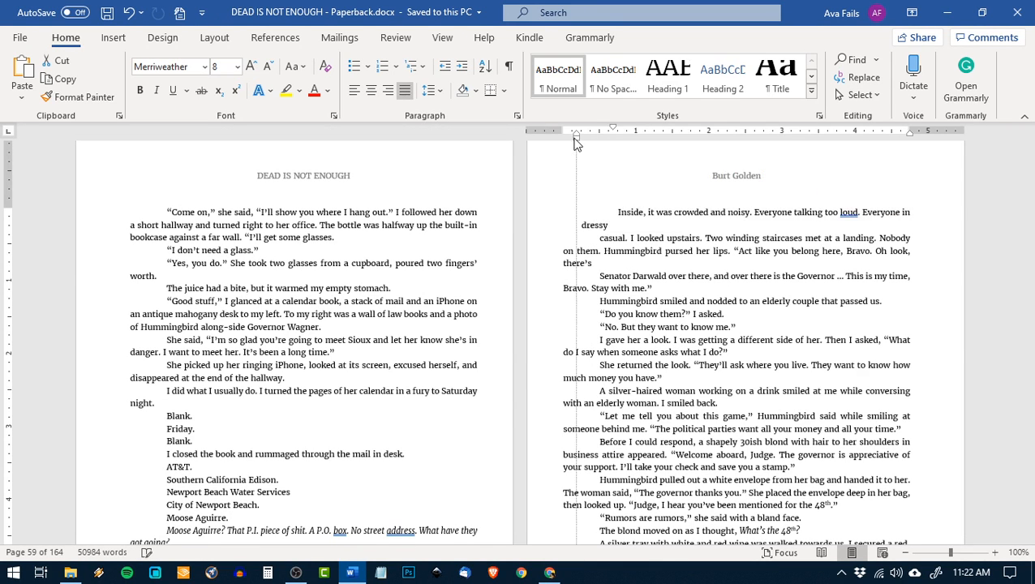
- Examine the page layout and paragraph formatting from page 54 through chapter NINETEEN and the opening pages of chapter TWENTY
{"action": "scroll", "coordinate": [599, 293], "scroll_direction": "down", "scroll_amount": 3}
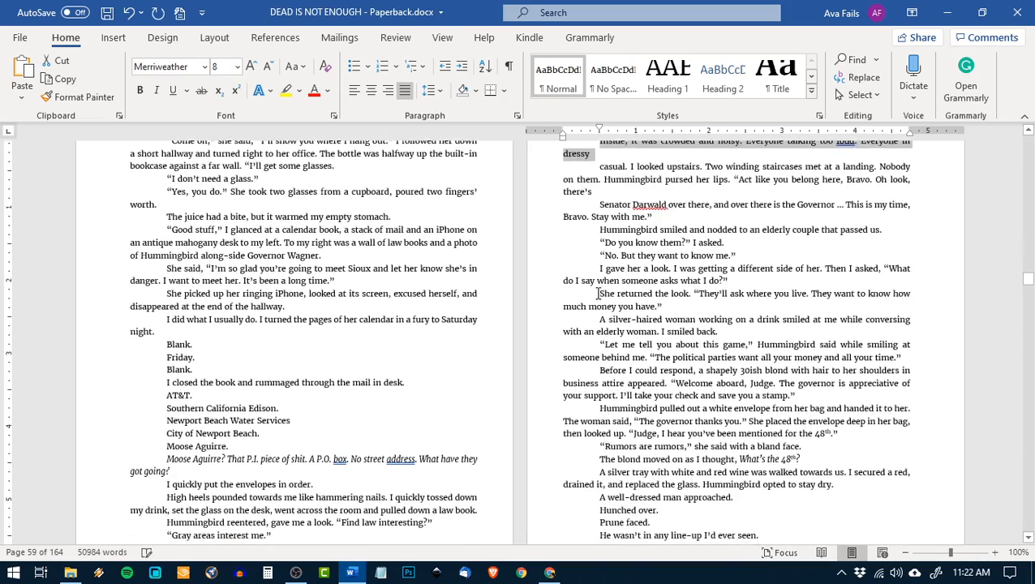
{"action": "scroll", "coordinate": [599, 295], "scroll_direction": "down", "scroll_amount": 6}
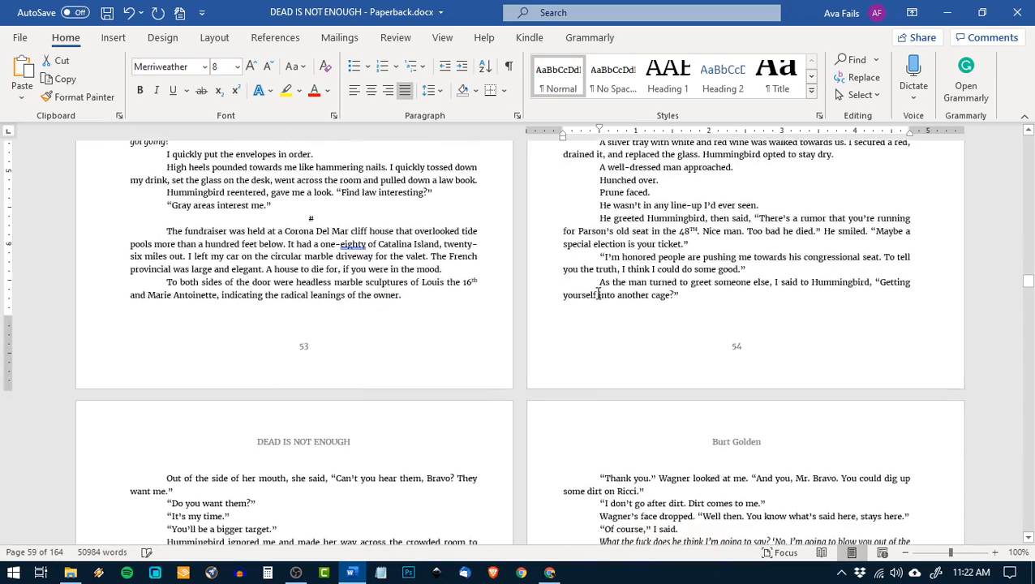
{"action": "scroll", "coordinate": [599, 300], "scroll_direction": "down", "scroll_amount": 3}
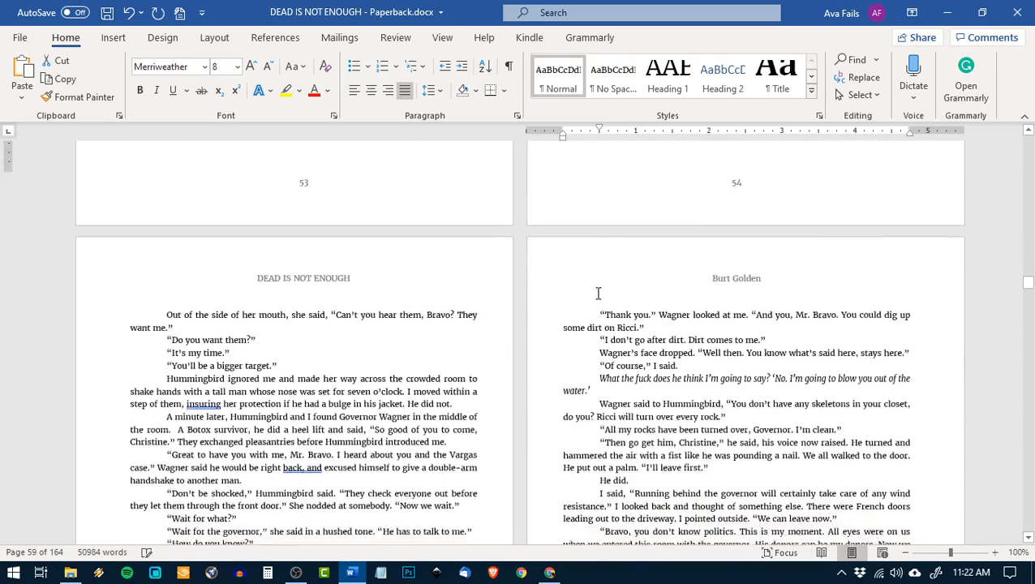
{"action": "scroll", "coordinate": [599, 294], "scroll_direction": "down", "scroll_amount": 5}
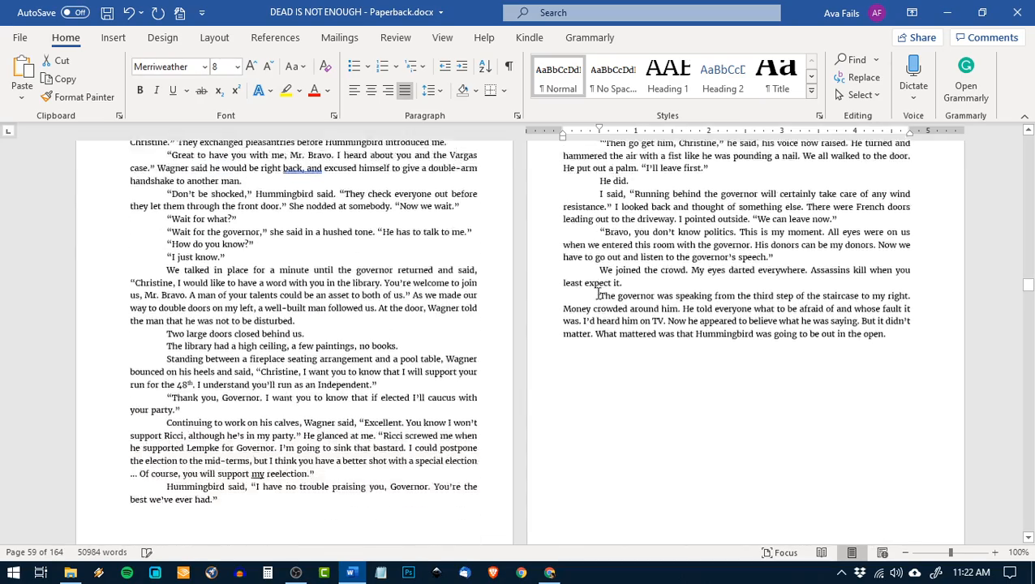
{"action": "scroll", "coordinate": [599, 294], "scroll_direction": "up", "scroll_amount": 5}
{"action": "scroll", "coordinate": [599, 295], "scroll_direction": "down", "scroll_amount": 7}
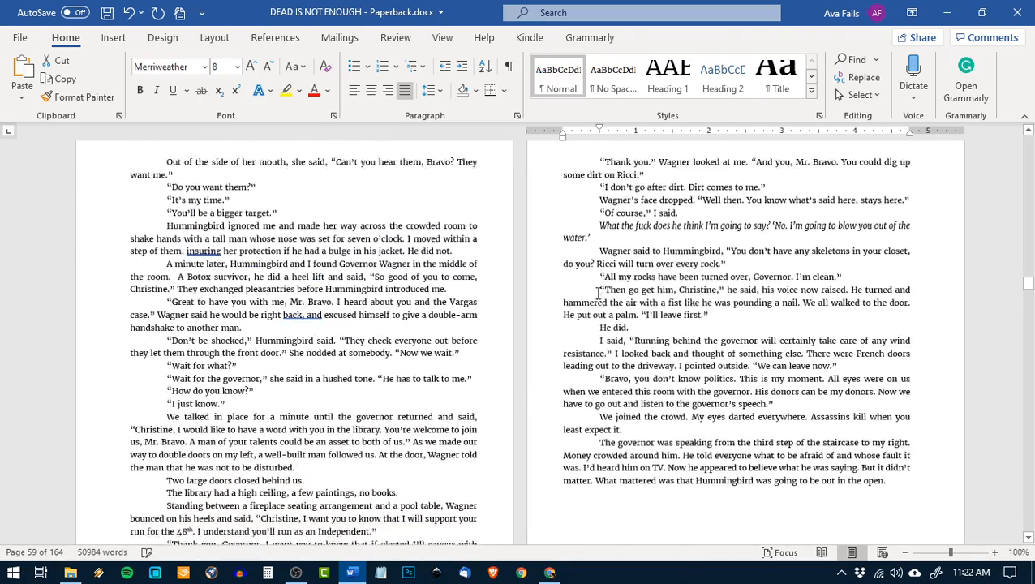
{"action": "scroll", "coordinate": [597, 293], "scroll_direction": "down", "scroll_amount": 3}
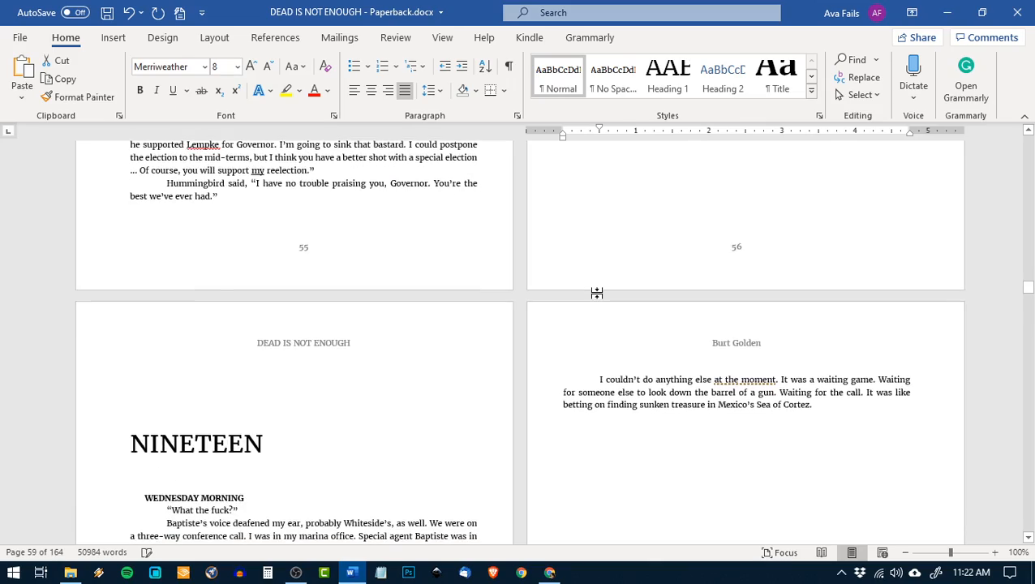
{"action": "scroll", "coordinate": [598, 293], "scroll_direction": "down", "scroll_amount": 9}
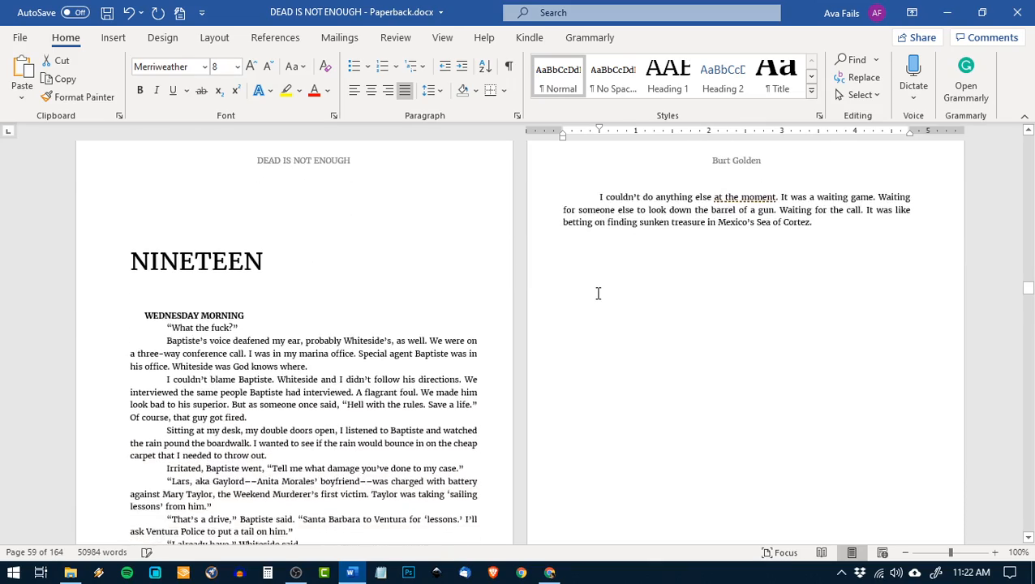
{"action": "scroll", "coordinate": [598, 294], "scroll_direction": "down", "scroll_amount": 7}
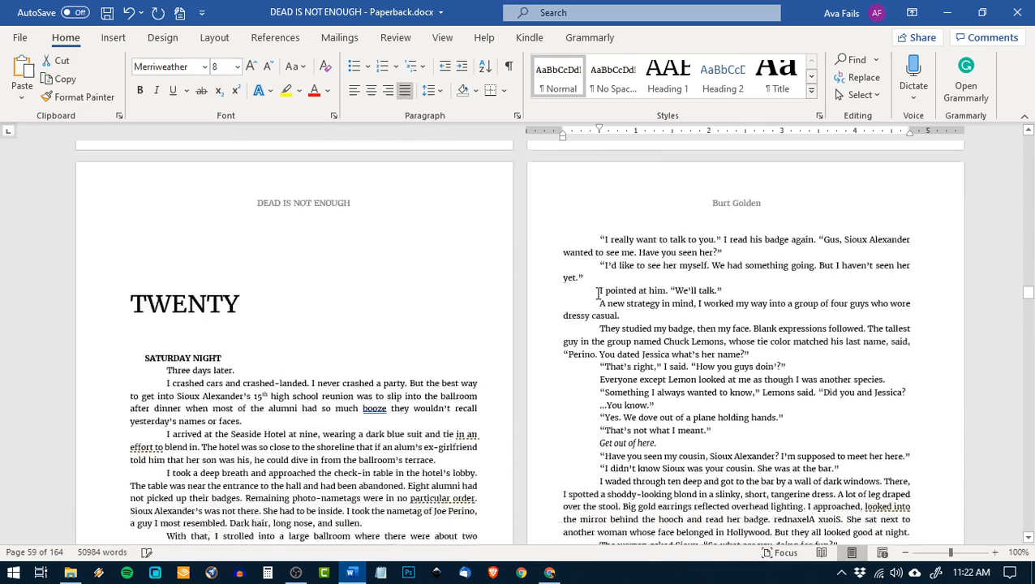
{"action": "scroll", "coordinate": [598, 294], "scroll_direction": "down", "scroll_amount": 3}
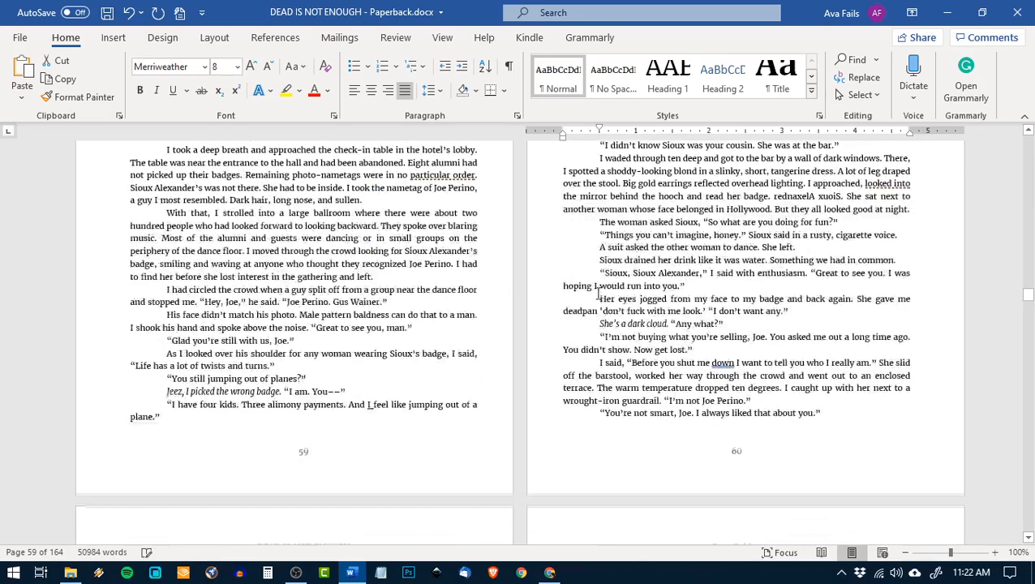
{"action": "scroll", "coordinate": [598, 297], "scroll_direction": "down", "scroll_amount": 3}
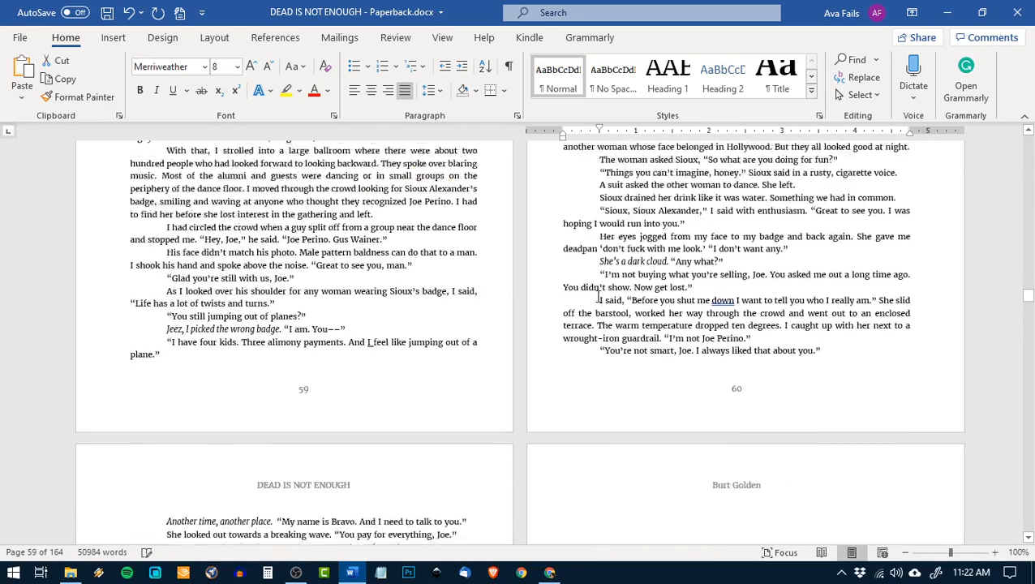
- Remove the stray paragraph break after "son-of-a" in Sioux's dialogue on page 61, joining the split sentence
{"action": "scroll", "coordinate": [598, 297], "scroll_direction": "down", "scroll_amount": 7}
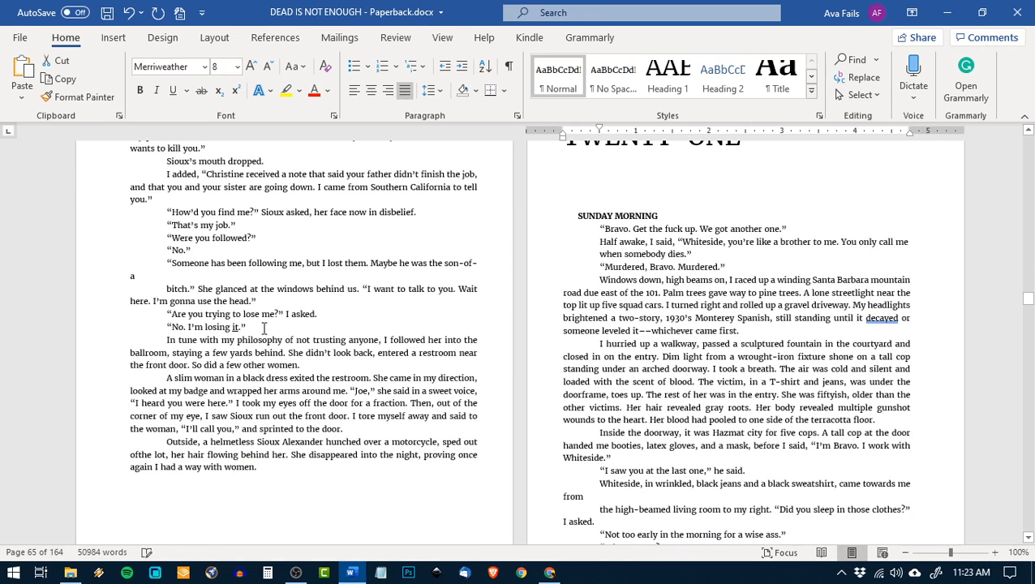
{"action": "left_click", "coordinate": [176, 276]}
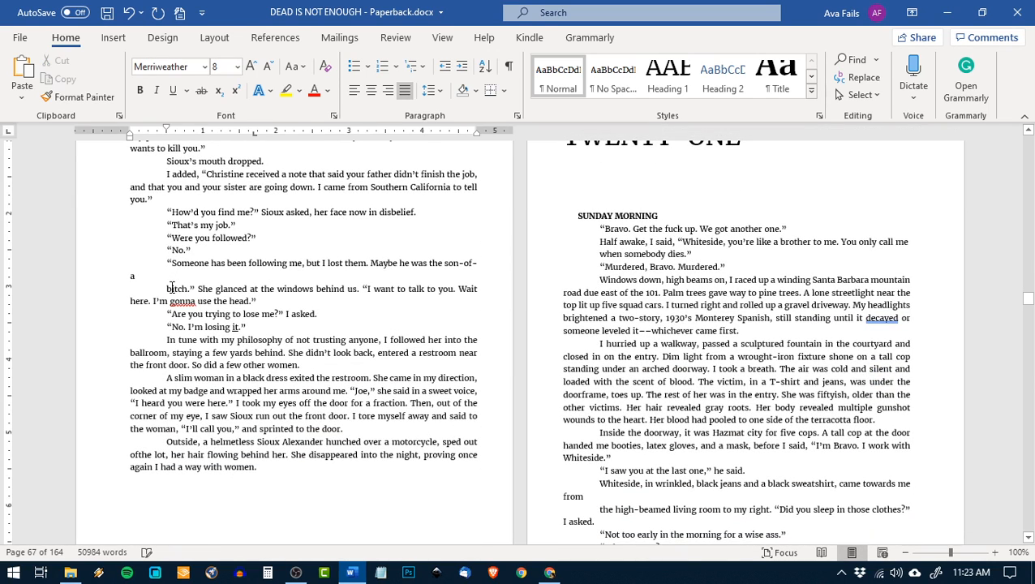
{"action": "key", "text": "BackSpace"}
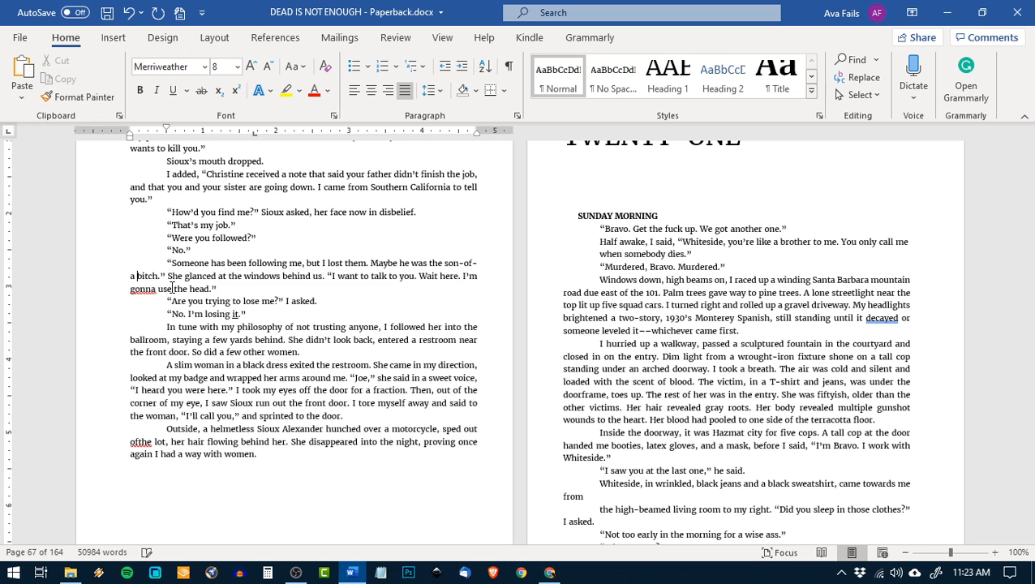
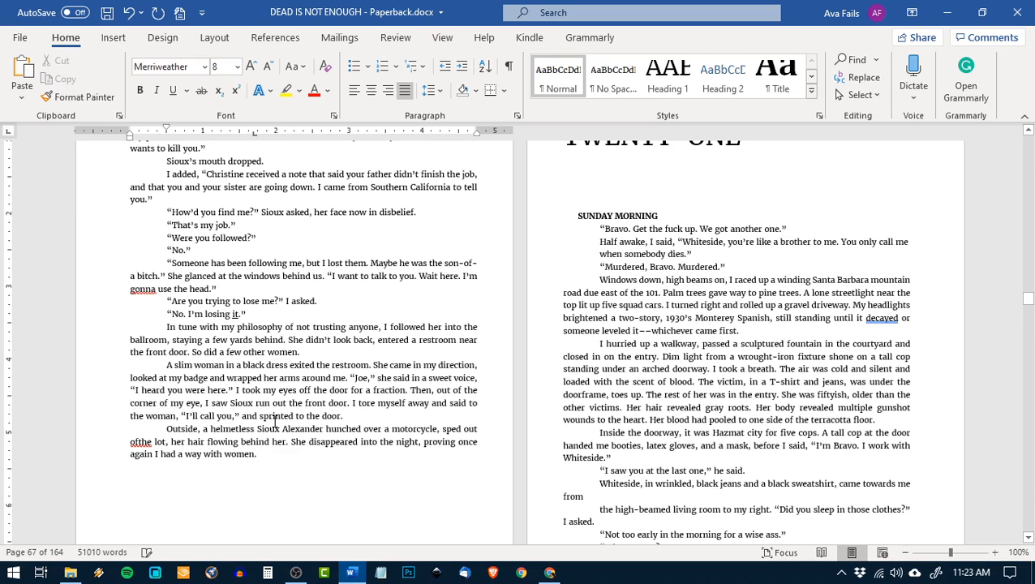
{"action": "scroll", "coordinate": [275, 422], "scroll_direction": "down", "scroll_amount": 5}
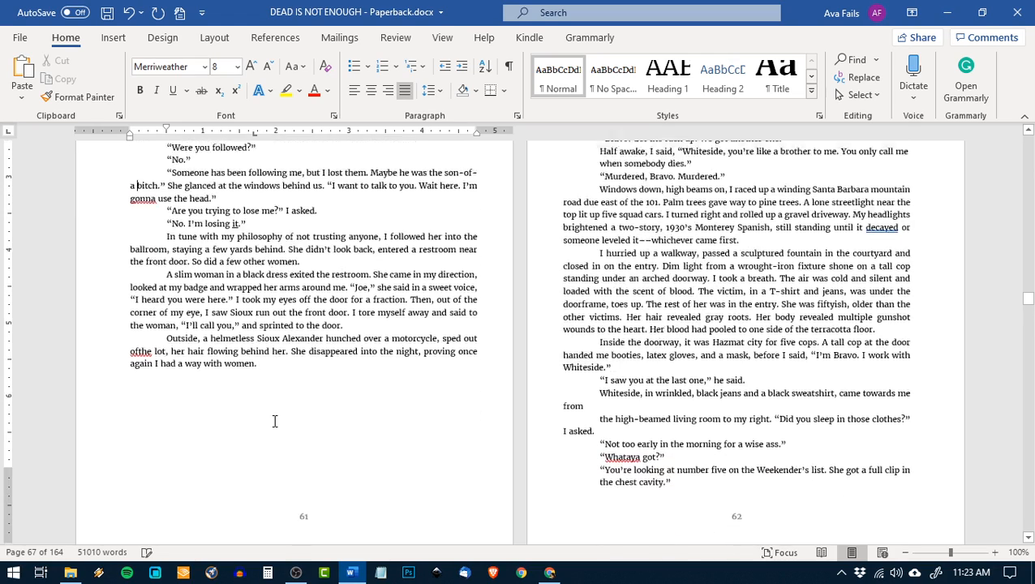
- Insert the missing space between "Becky." and "Robles" in the "Wrinkled professional attire" paragraph on page 64
{"action": "scroll", "coordinate": [274, 423], "scroll_direction": "down", "scroll_amount": 3}
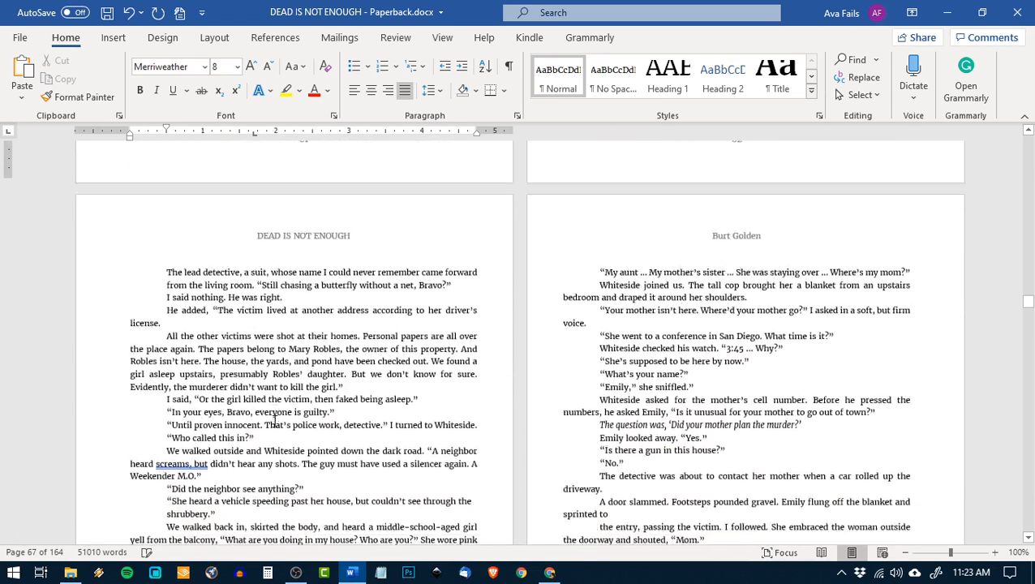
{"action": "left_click", "coordinate": [549, 573]}
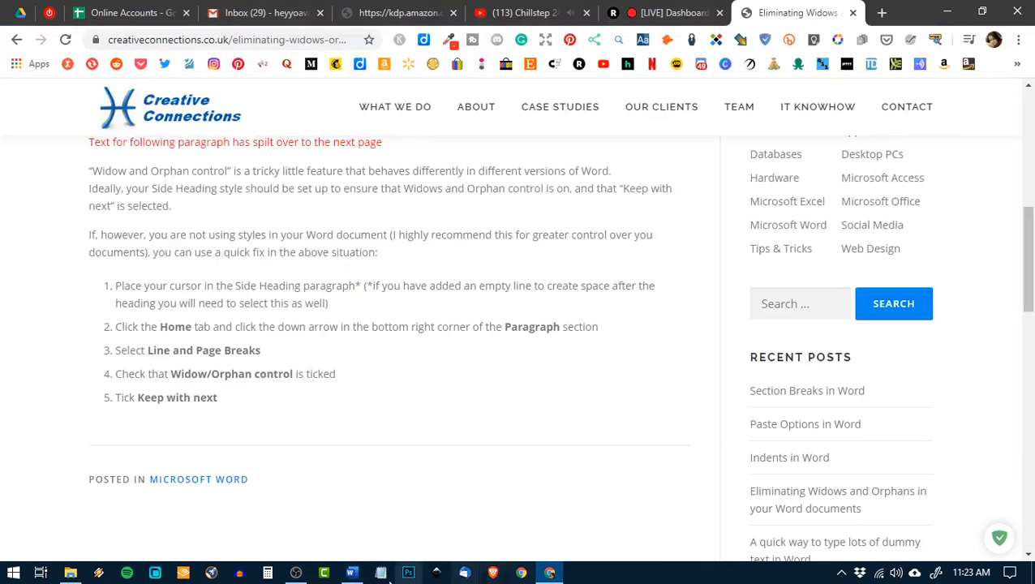
{"action": "left_click", "coordinate": [354, 572]}
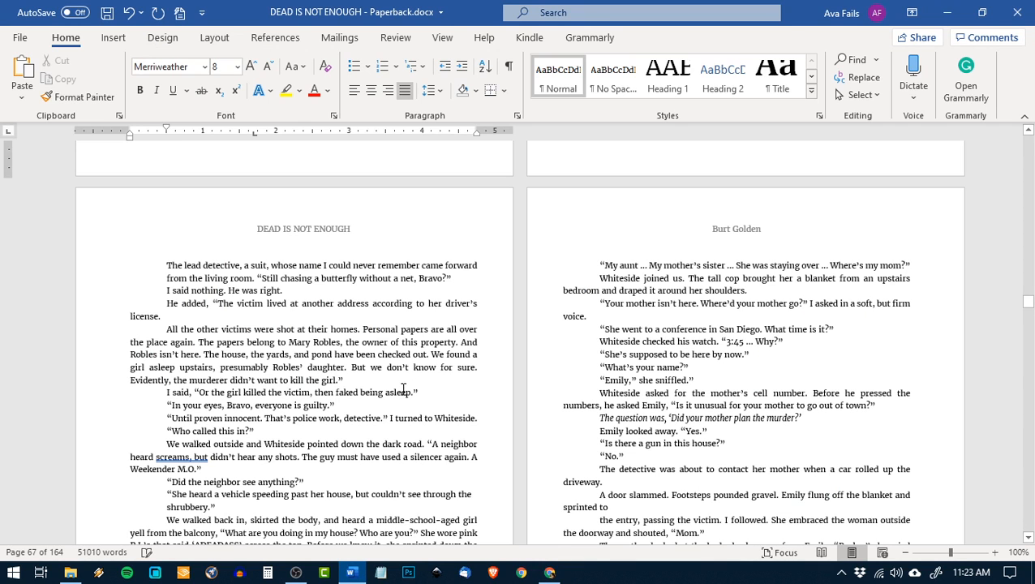
{"action": "scroll", "coordinate": [400, 393], "scroll_direction": "down", "scroll_amount": 4}
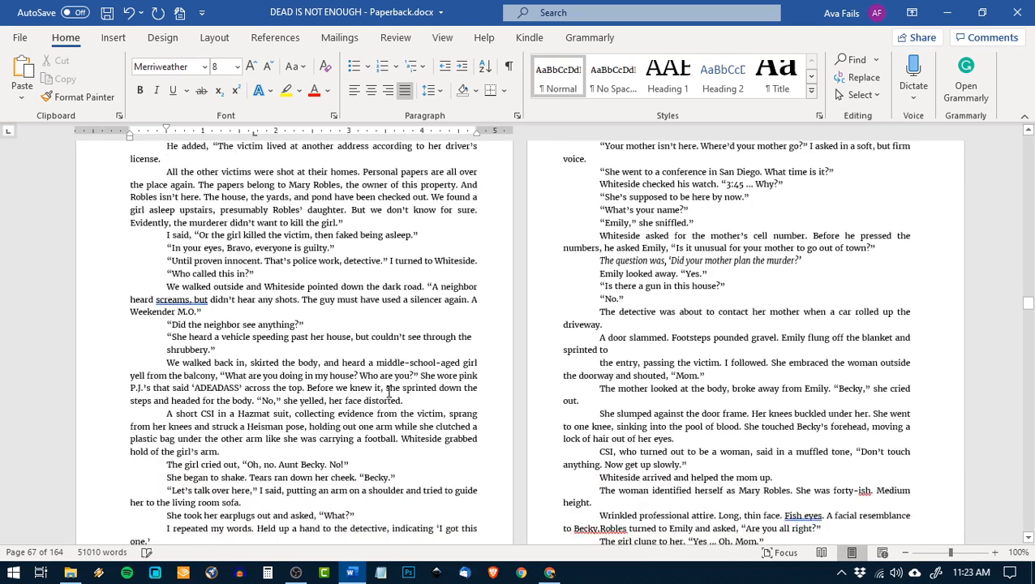
{"action": "scroll", "coordinate": [388, 388], "scroll_direction": "down", "scroll_amount": 3}
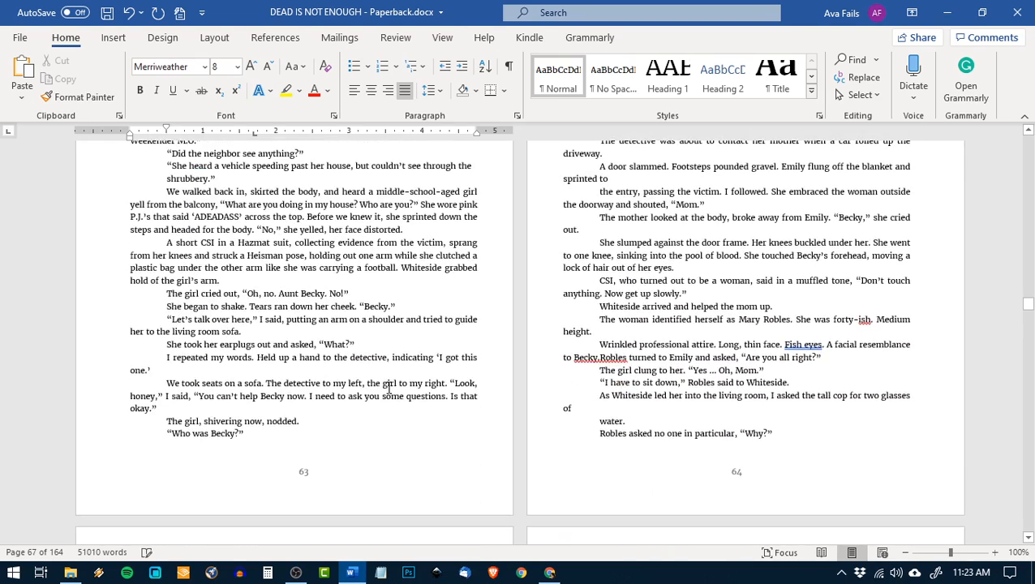
{"action": "left_click", "coordinate": [605, 358]}
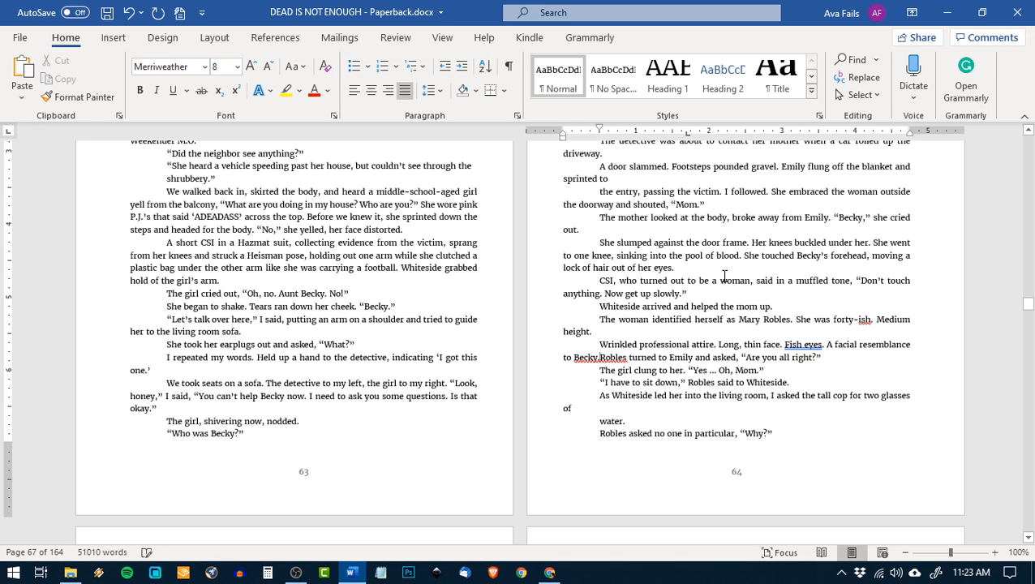
- Examine the page layout and paragraph formatting from page 64 to the start of chapter TWENTY-SIX, and save the manuscript
{"action": "scroll", "coordinate": [719, 286], "scroll_direction": "down", "scroll_amount": 1}
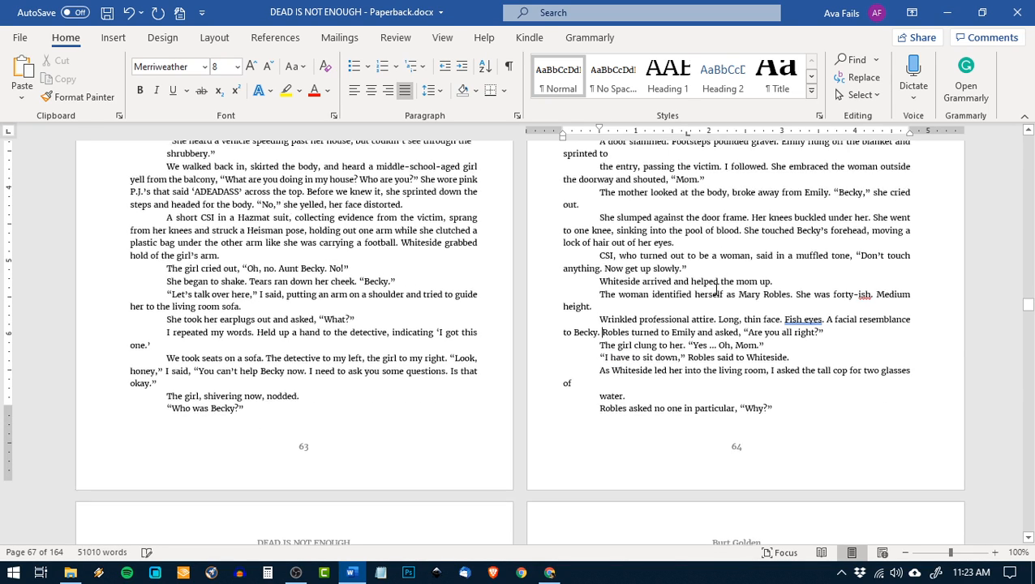
{"action": "scroll", "coordinate": [716, 292], "scroll_direction": "down", "scroll_amount": 9}
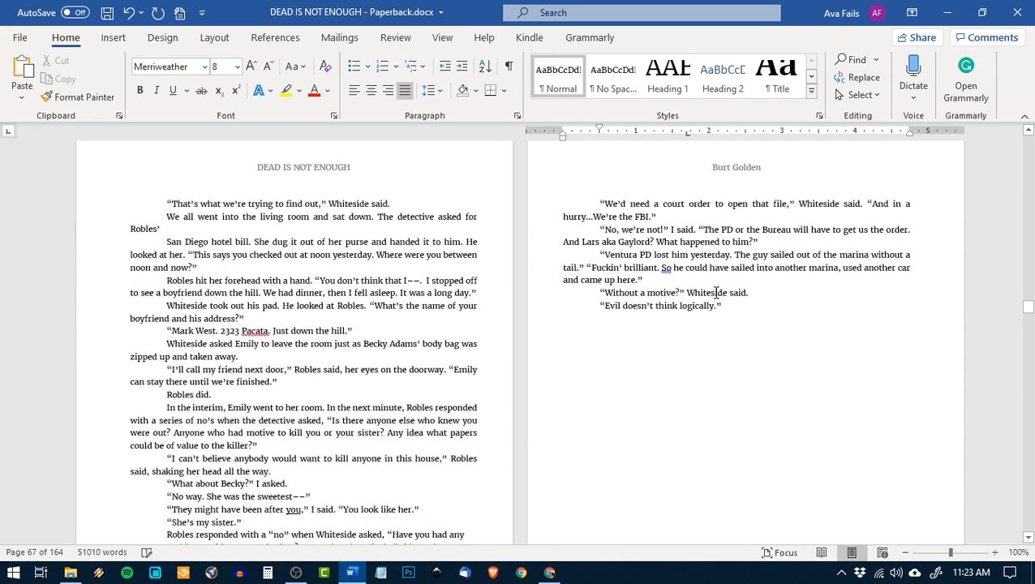
{"action": "scroll", "coordinate": [716, 293], "scroll_direction": "down", "scroll_amount": 8}
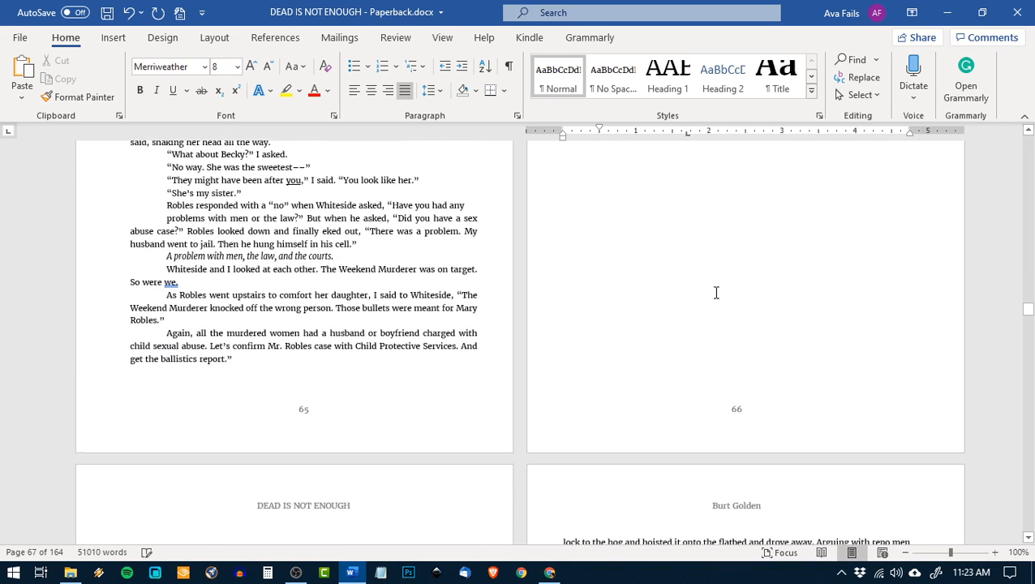
{"action": "scroll", "coordinate": [717, 293], "scroll_direction": "down", "scroll_amount": 1}
{"action": "scroll", "coordinate": [572, 305], "scroll_direction": "up", "scroll_amount": 2}
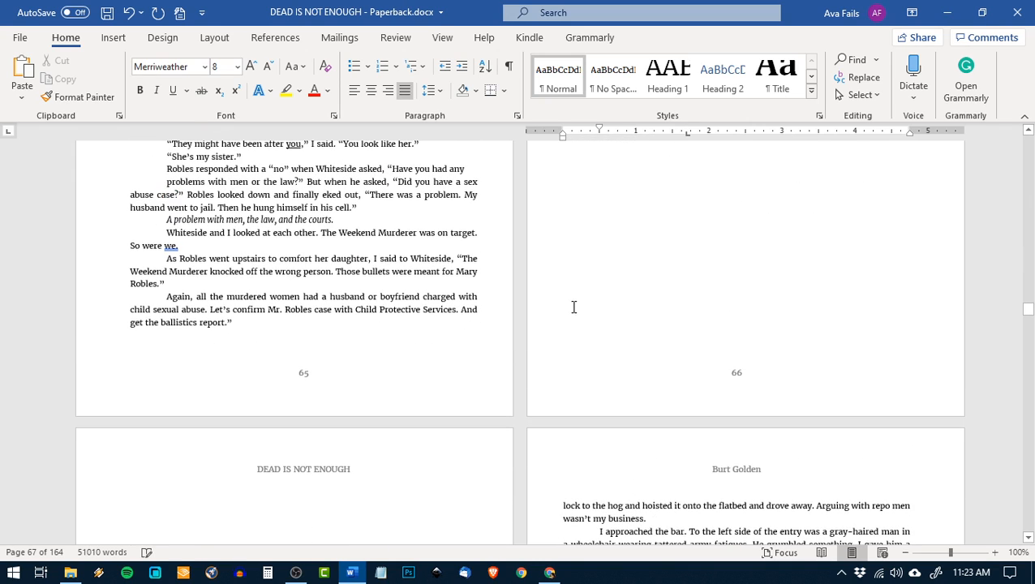
{"action": "left_click", "coordinate": [296, 248]}
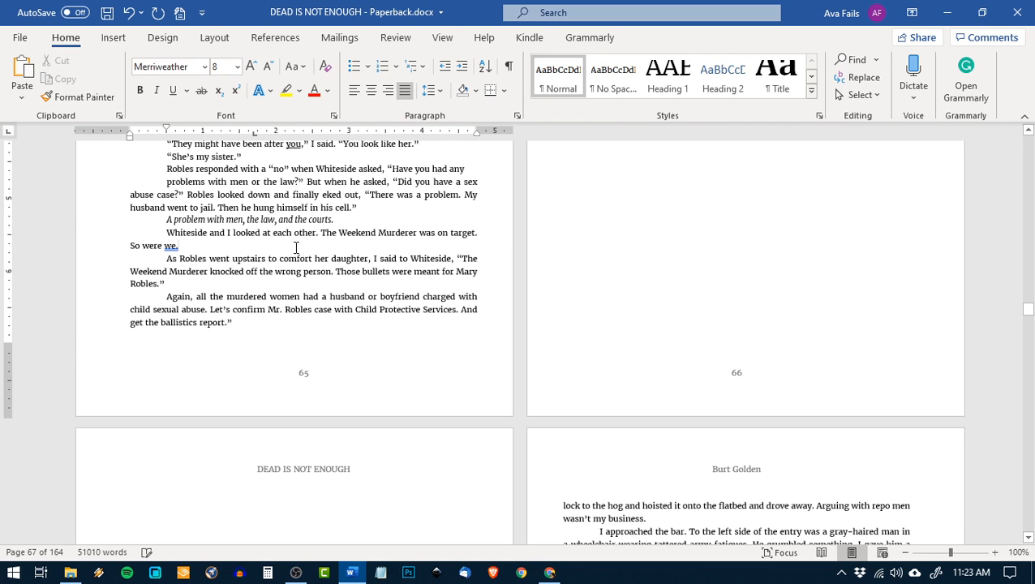
{"action": "scroll", "coordinate": [296, 247], "scroll_direction": "down", "scroll_amount": 6}
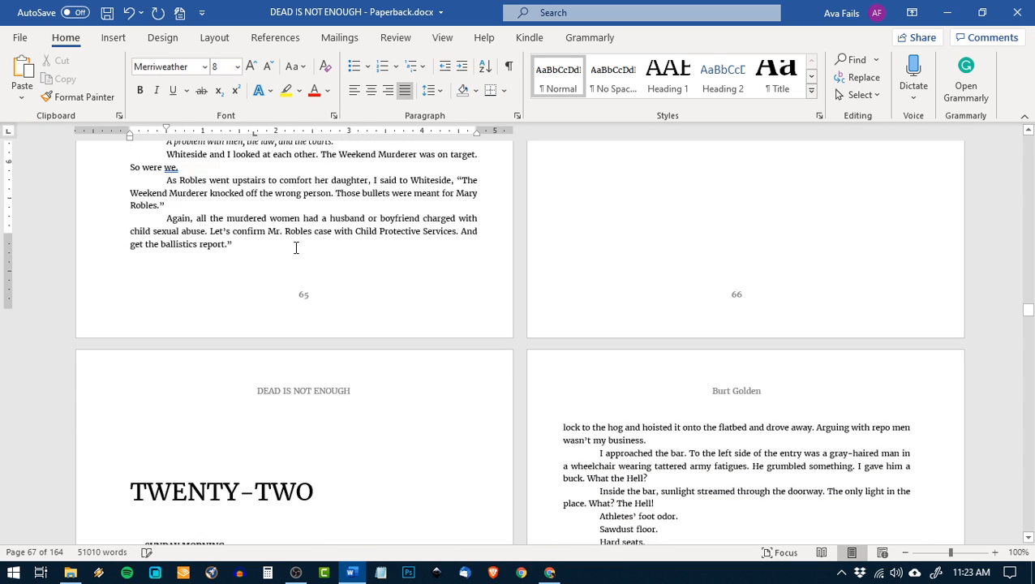
{"action": "scroll", "coordinate": [295, 250], "scroll_direction": "up", "scroll_amount": 5}
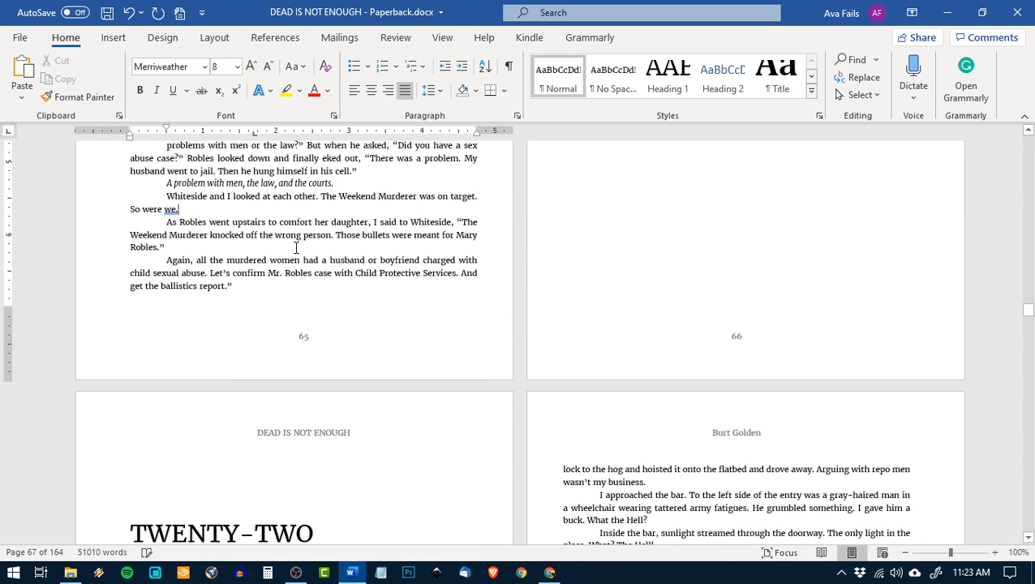
{"action": "scroll", "coordinate": [296, 248], "scroll_direction": "down", "scroll_amount": 10}
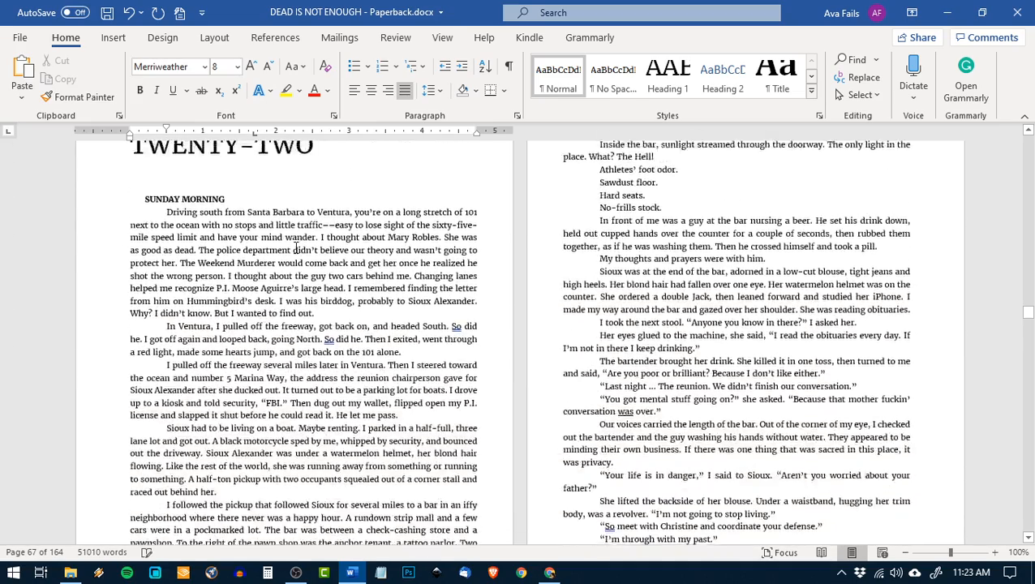
{"action": "scroll", "coordinate": [297, 247], "scroll_direction": "down", "scroll_amount": 7}
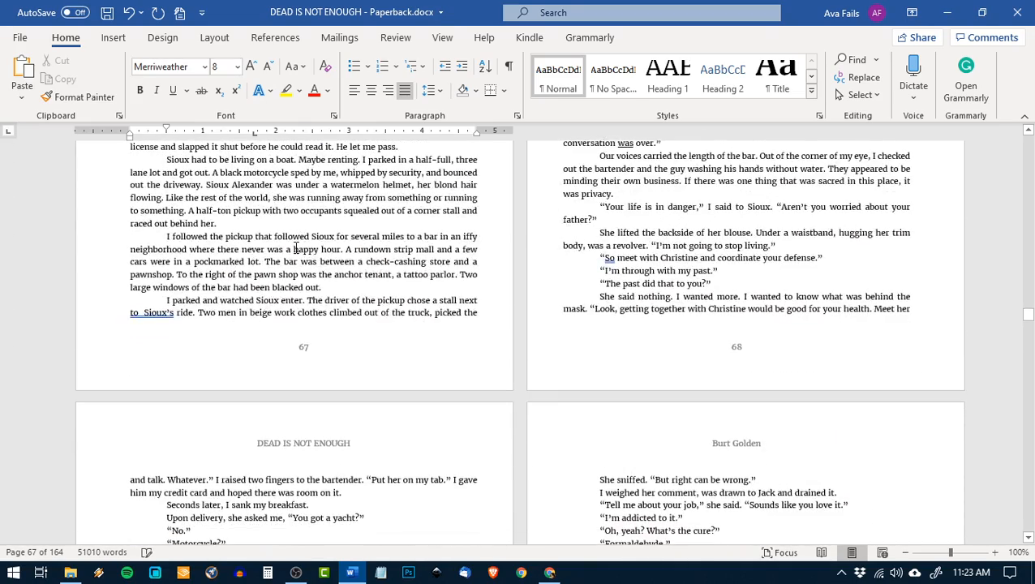
{"action": "scroll", "coordinate": [295, 249], "scroll_direction": "down", "scroll_amount": 5}
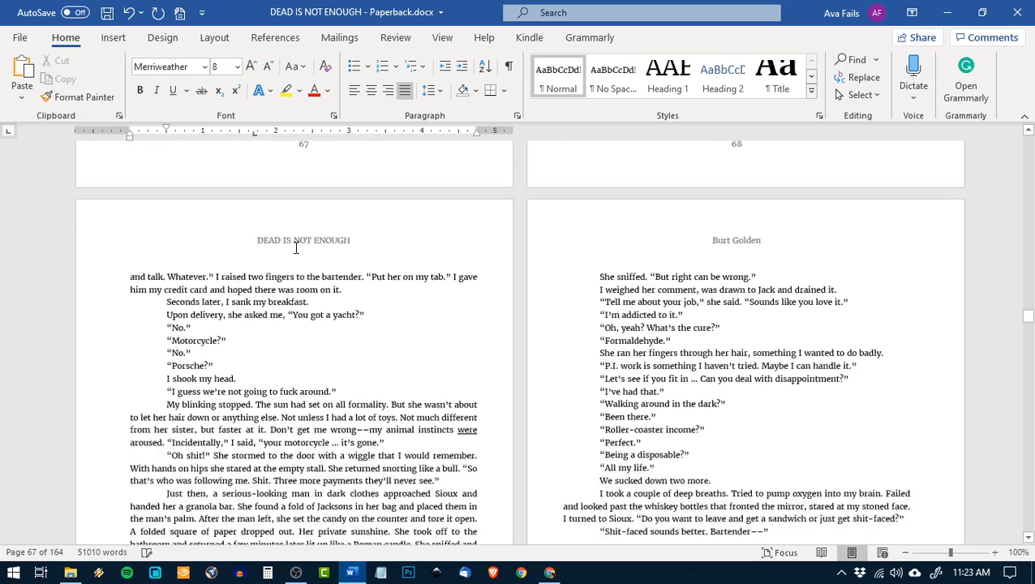
{"action": "scroll", "coordinate": [296, 249], "scroll_direction": "down", "scroll_amount": 8}
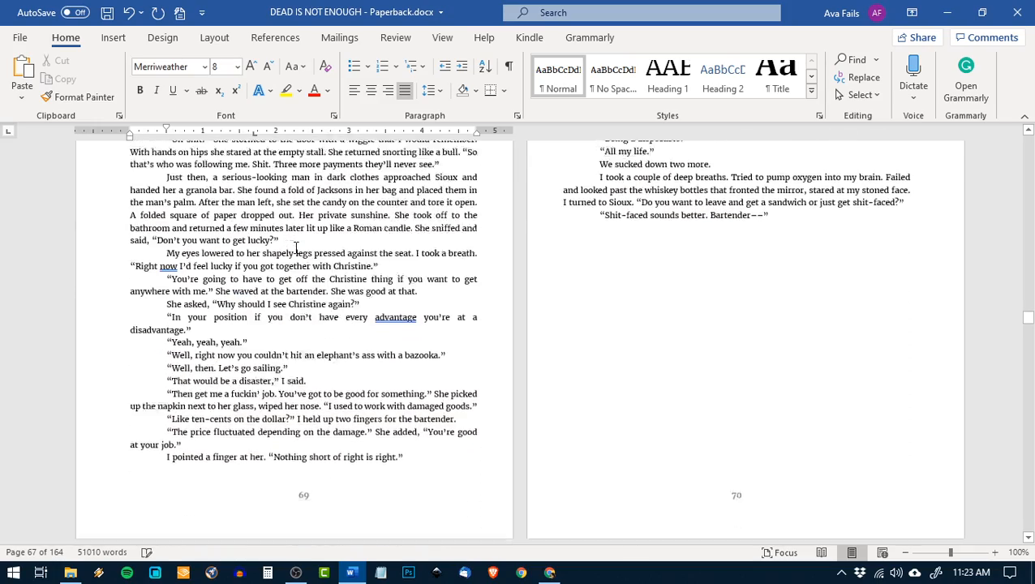
{"action": "scroll", "coordinate": [296, 248], "scroll_direction": "down", "scroll_amount": 10}
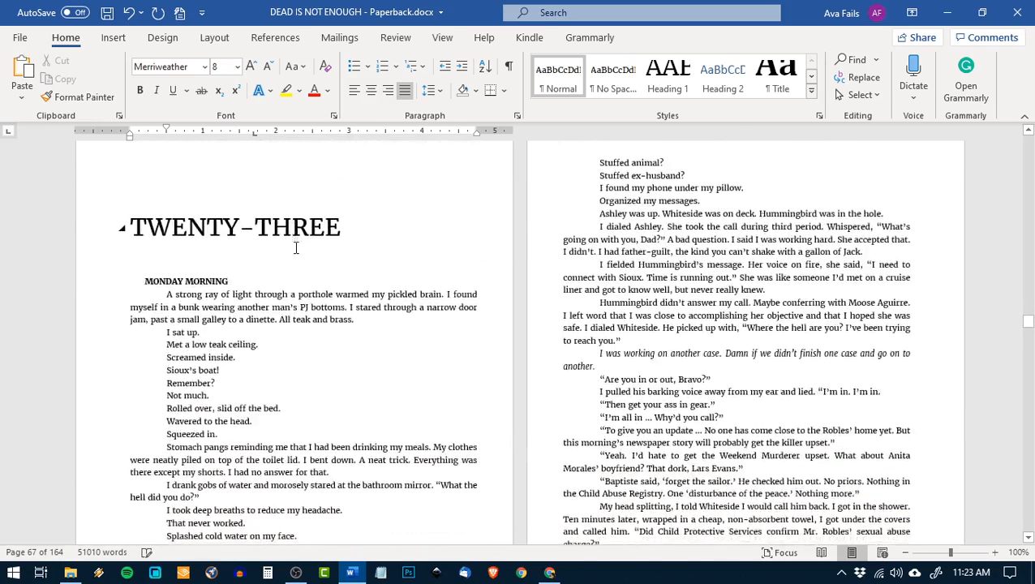
{"action": "scroll", "coordinate": [296, 249], "scroll_direction": "down", "scroll_amount": 12}
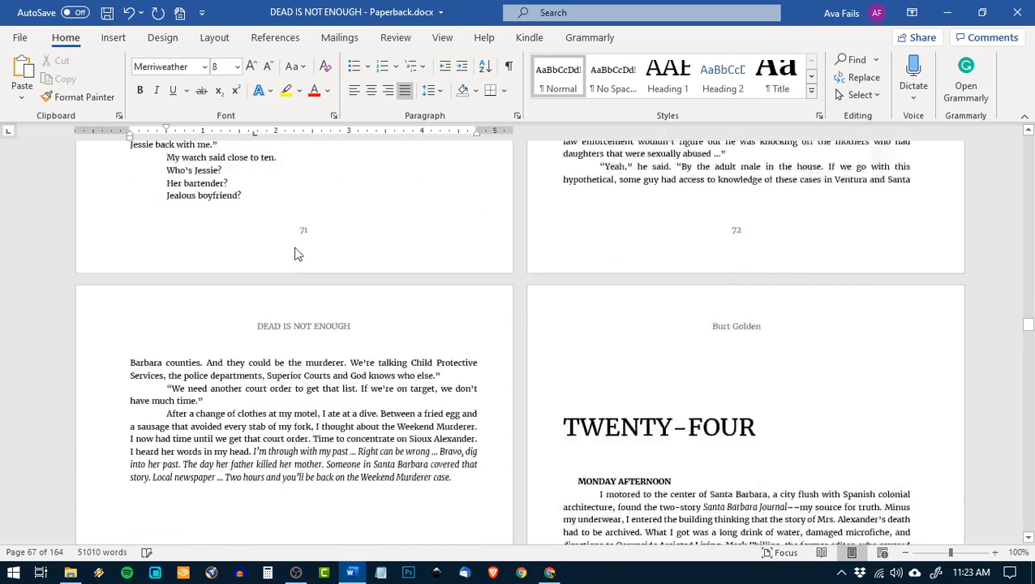
{"action": "scroll", "coordinate": [296, 254], "scroll_direction": "down", "scroll_amount": 8}
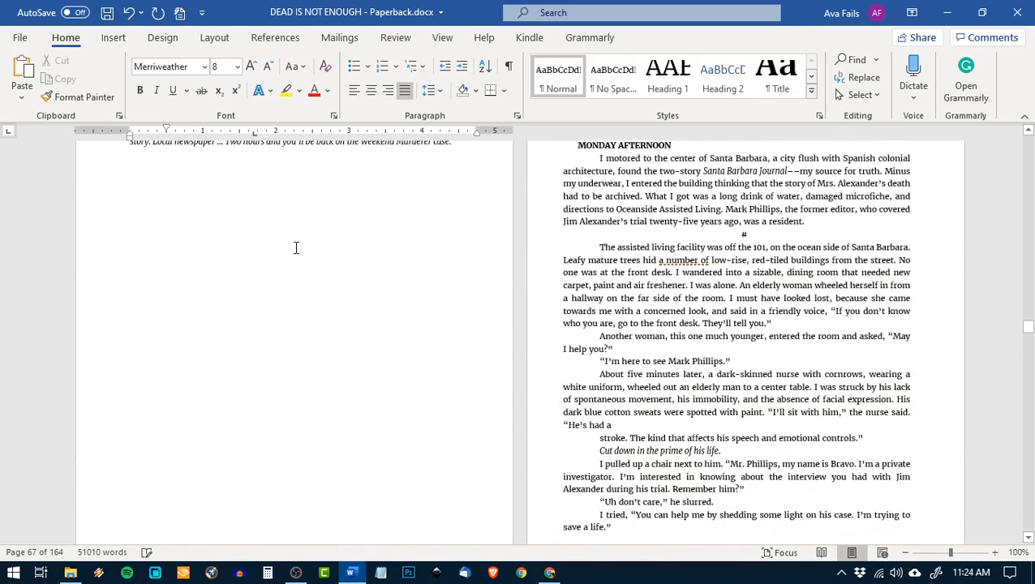
{"action": "scroll", "coordinate": [296, 248], "scroll_direction": "down", "scroll_amount": 9}
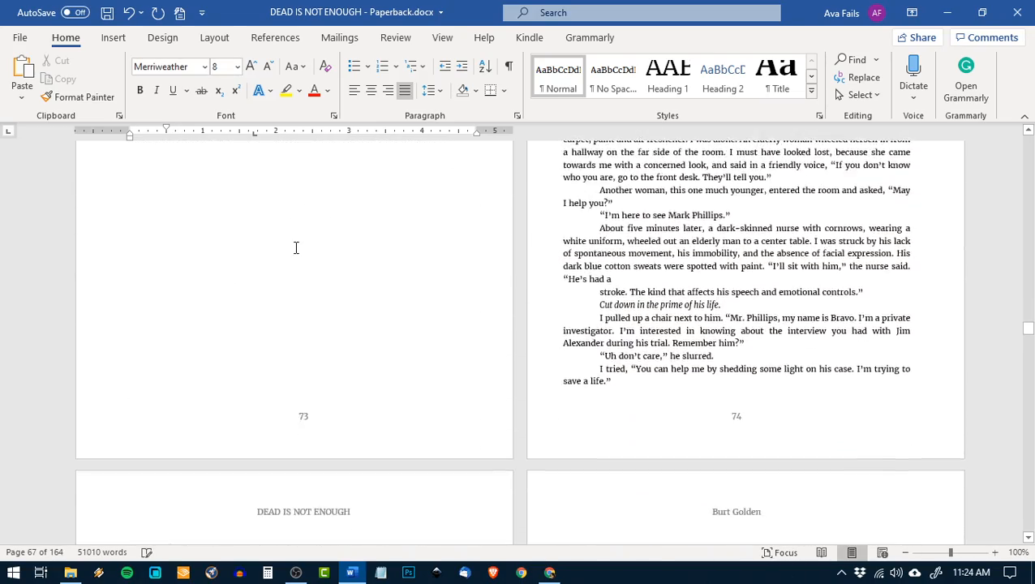
{"action": "scroll", "coordinate": [294, 248], "scroll_direction": "down", "scroll_amount": 10}
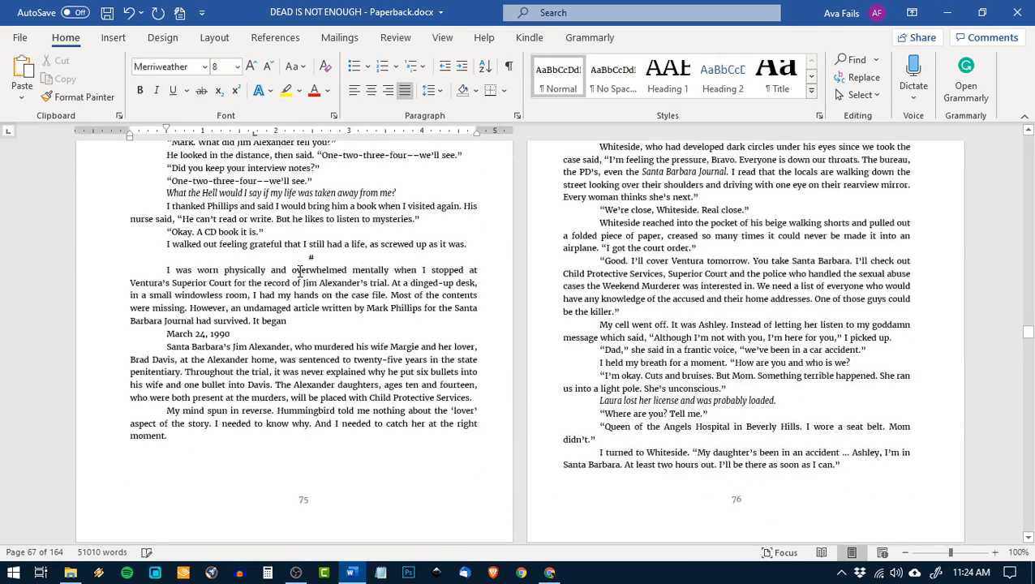
{"action": "scroll", "coordinate": [299, 269], "scroll_direction": "down", "scroll_amount": 9}
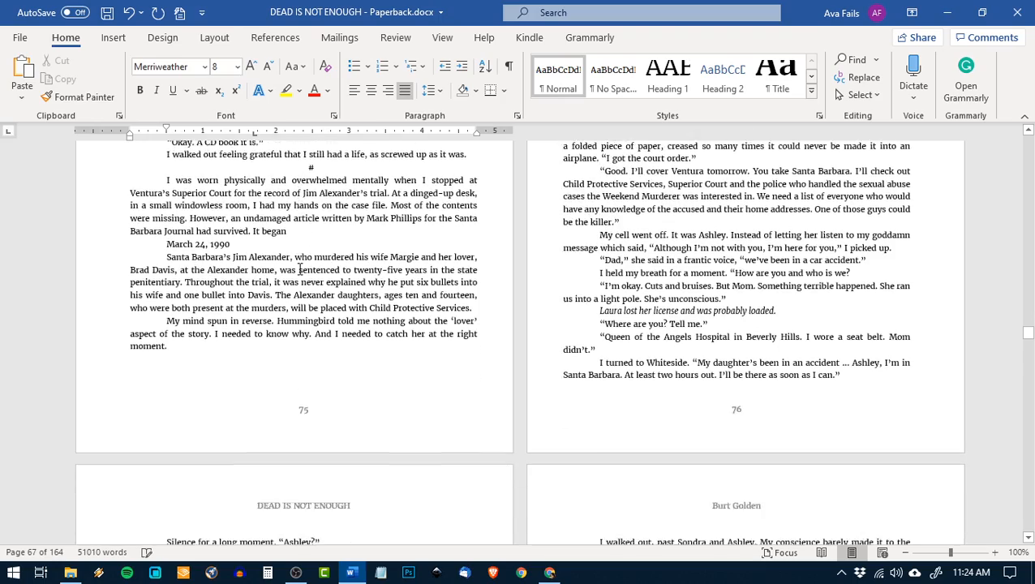
{"action": "scroll", "coordinate": [308, 292], "scroll_direction": "down", "scroll_amount": 3}
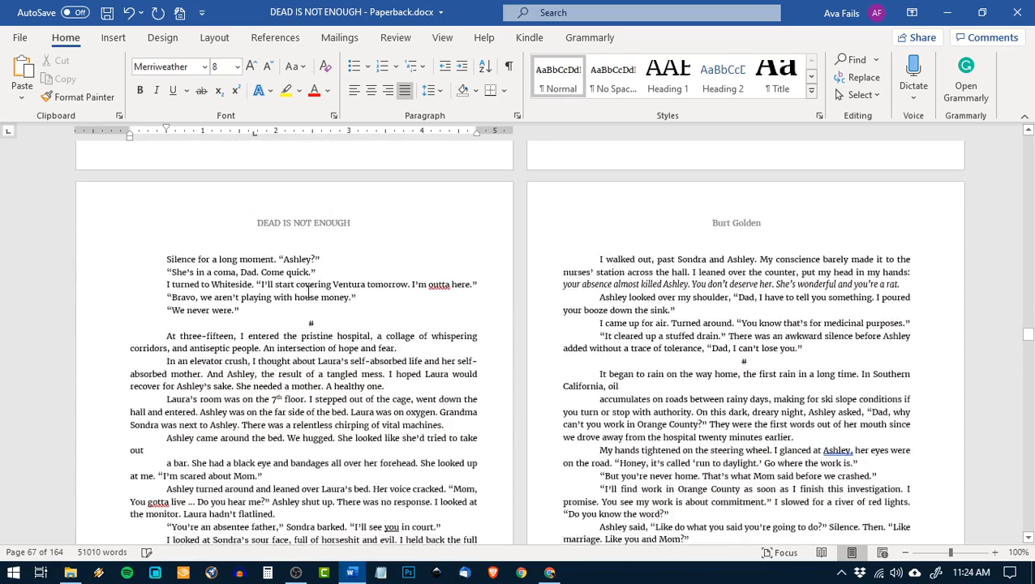
{"action": "scroll", "coordinate": [308, 293], "scroll_direction": "down", "scroll_amount": 15}
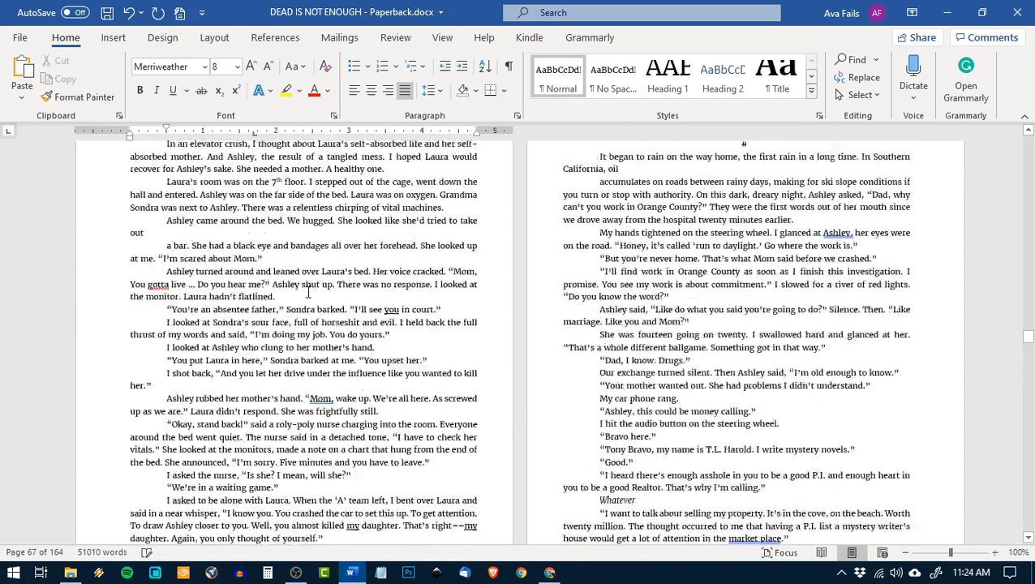
{"action": "scroll", "coordinate": [306, 290], "scroll_direction": "down", "scroll_amount": 4}
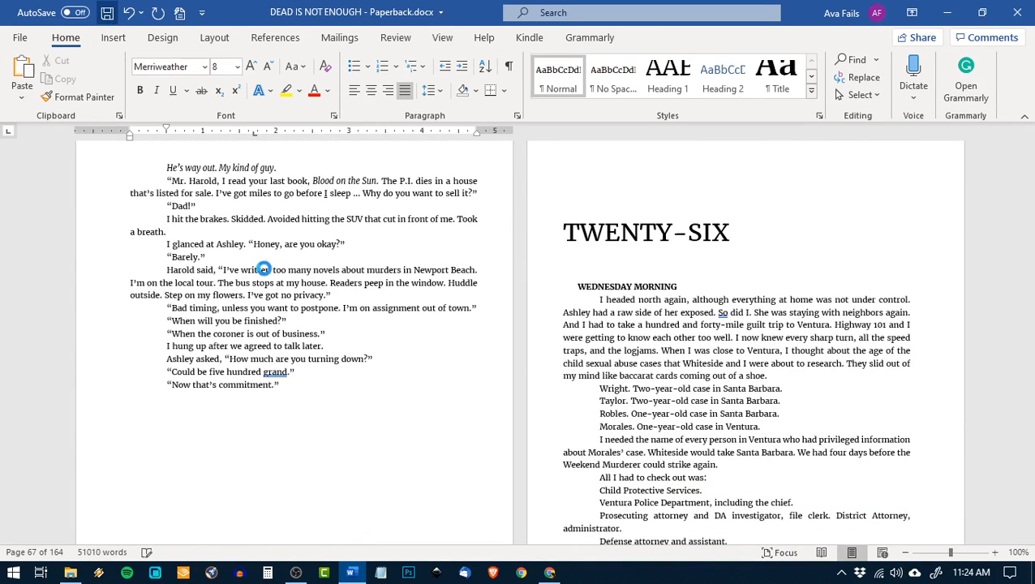
- Examine the layout of chapters TWENTY-SIX through TWENTY-EIGHT, including the indent of the "WEDNESDAY MORNING" line on page 80
{"action": "scroll", "coordinate": [442, 312], "scroll_direction": "down", "scroll_amount": 9}
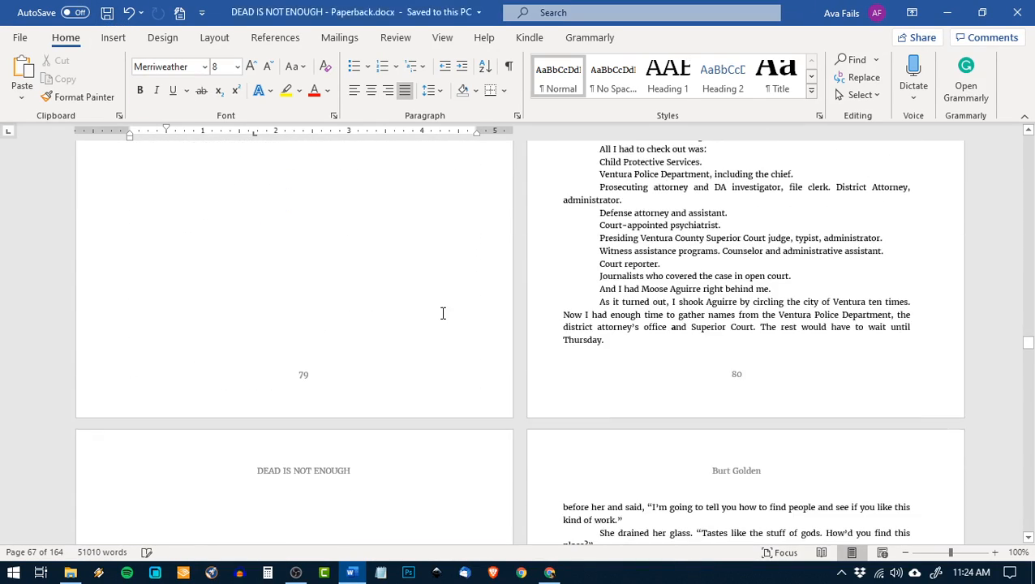
{"action": "scroll", "coordinate": [443, 313], "scroll_direction": "up", "scroll_amount": 3}
{"action": "scroll", "coordinate": [443, 313], "scroll_direction": "up", "scroll_amount": 4}
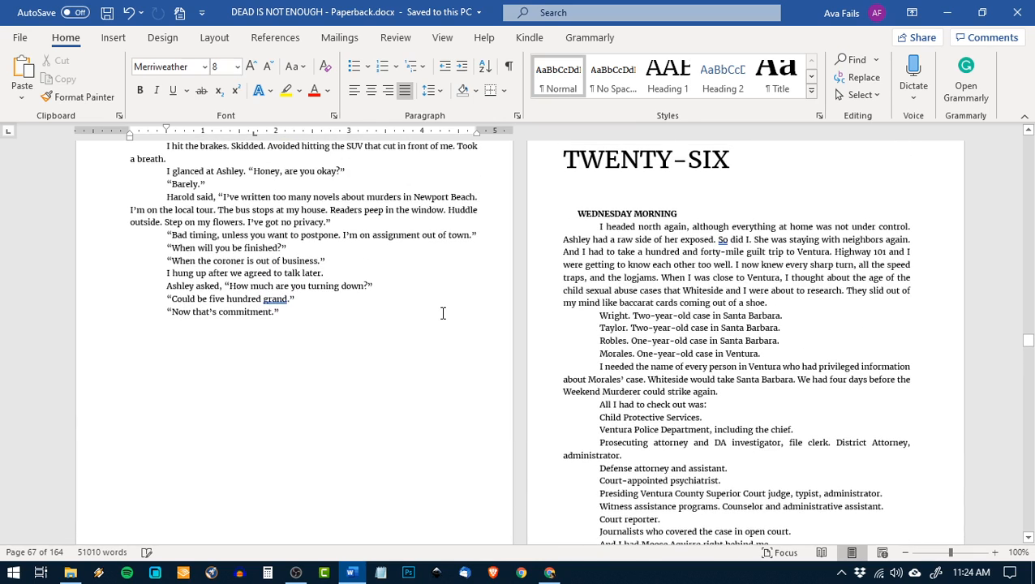
{"action": "scroll", "coordinate": [444, 313], "scroll_direction": "up", "scroll_amount": 3}
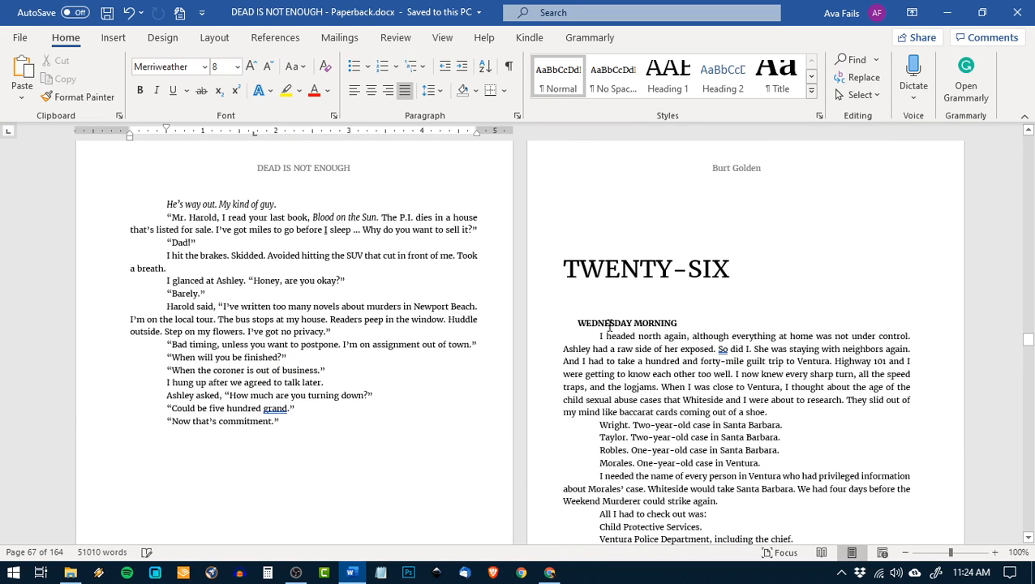
{"action": "left_click", "coordinate": [586, 323]}
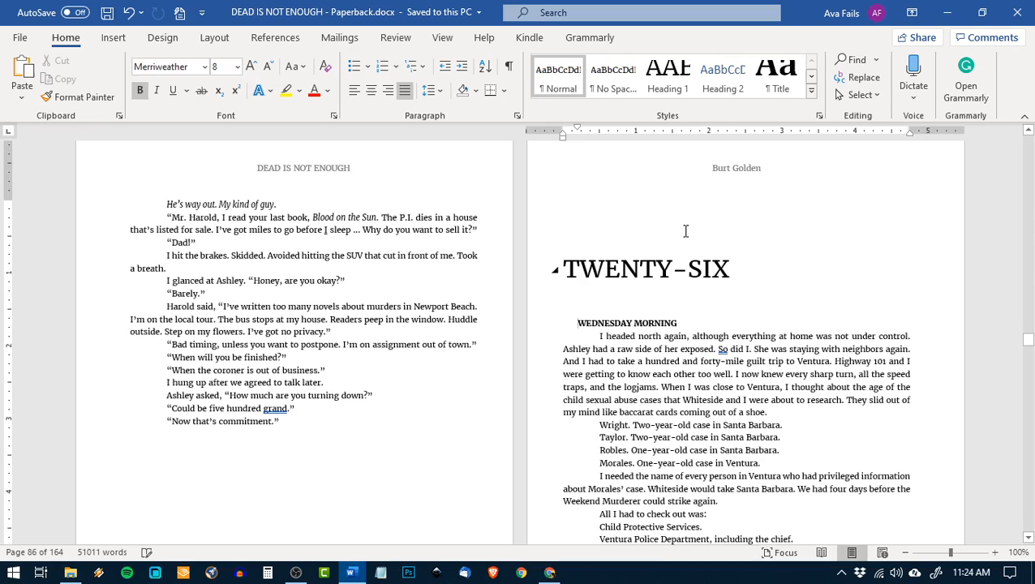
{"action": "scroll", "coordinate": [641, 357], "scroll_direction": "down", "scroll_amount": 18}
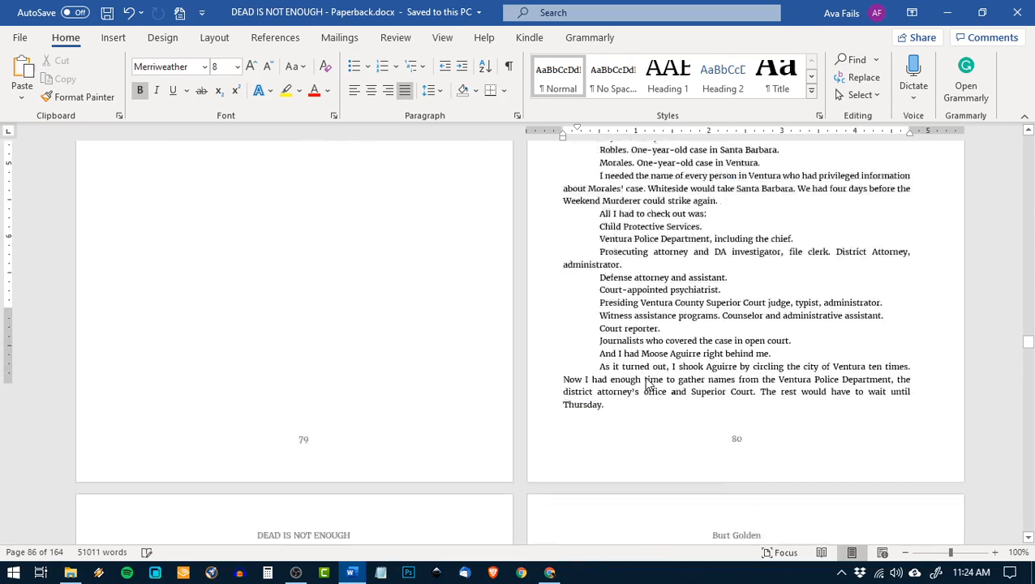
{"action": "scroll", "coordinate": [647, 377], "scroll_direction": "down", "scroll_amount": 9}
{"action": "scroll", "coordinate": [647, 378], "scroll_direction": "up", "scroll_amount": 5}
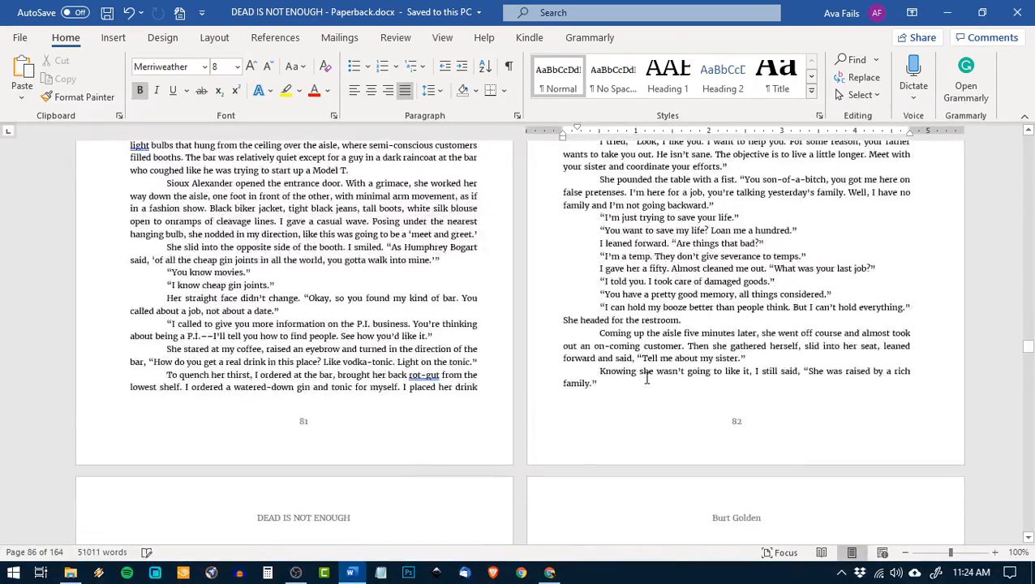
{"action": "scroll", "coordinate": [647, 378], "scroll_direction": "up", "scroll_amount": 4}
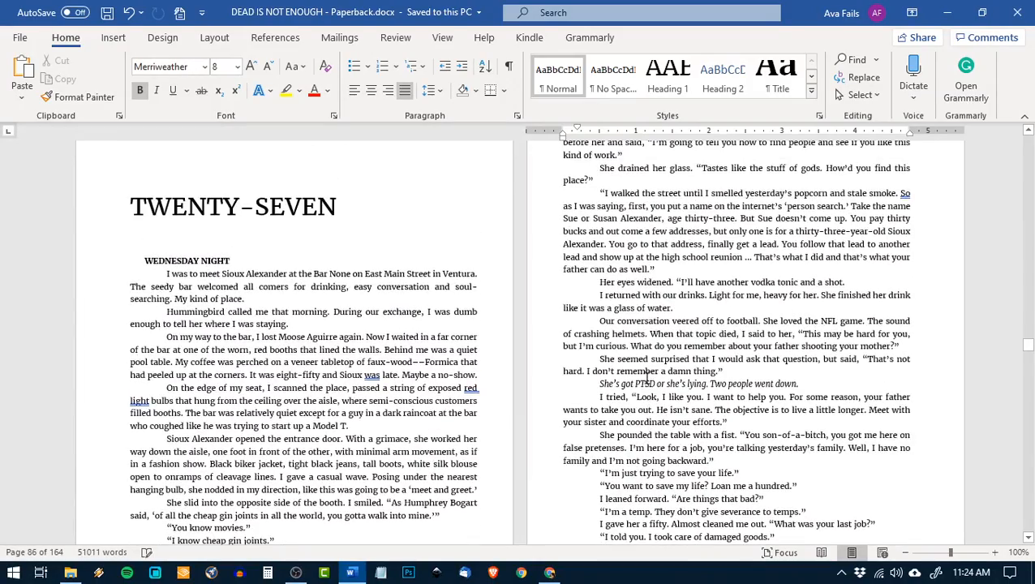
{"action": "scroll", "coordinate": [646, 378], "scroll_direction": "down", "scroll_amount": 14}
{"action": "scroll", "coordinate": [646, 377], "scroll_direction": "up", "scroll_amount": 2}
{"action": "scroll", "coordinate": [647, 377], "scroll_direction": "down", "scroll_amount": 5}
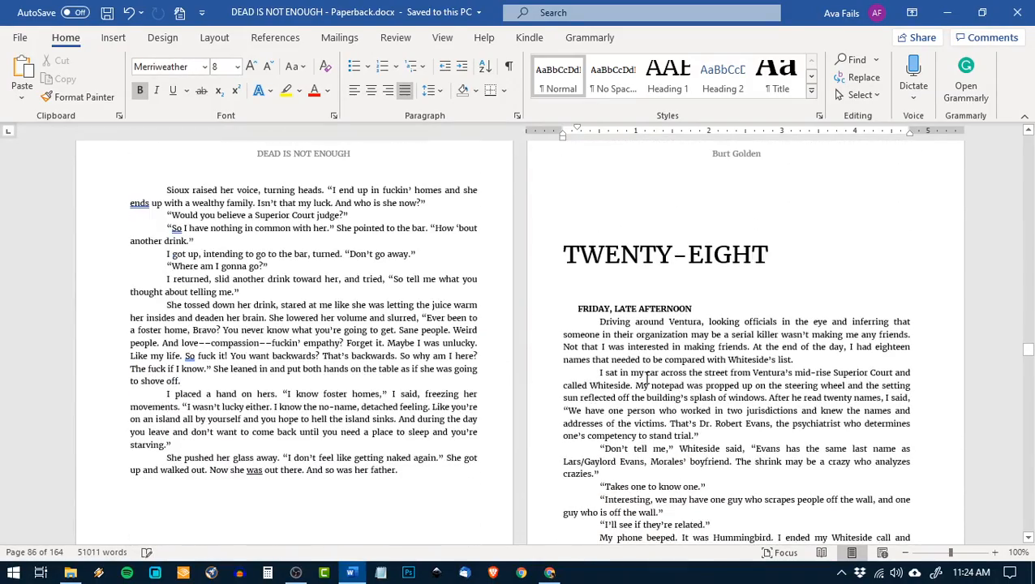
{"action": "scroll", "coordinate": [647, 377], "scroll_direction": "down", "scroll_amount": 5}
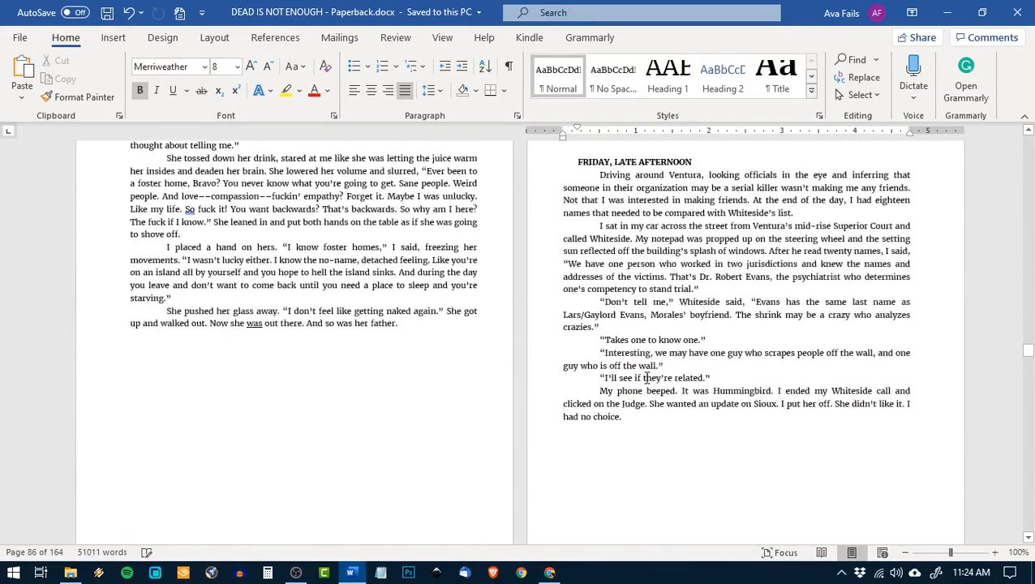
- Examine the page layout and paragraph formatting from page 83 through chapters TWENTY-NINE and THIRTY, up to page 93
{"action": "scroll", "coordinate": [647, 377], "scroll_direction": "down", "scroll_amount": 11}
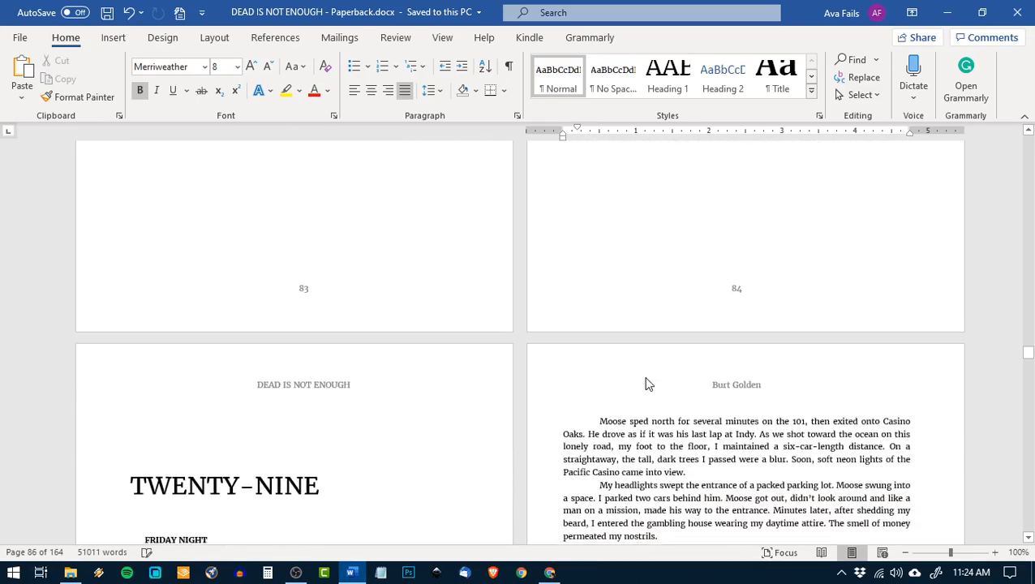
{"action": "scroll", "coordinate": [646, 378], "scroll_direction": "down", "scroll_amount": 6}
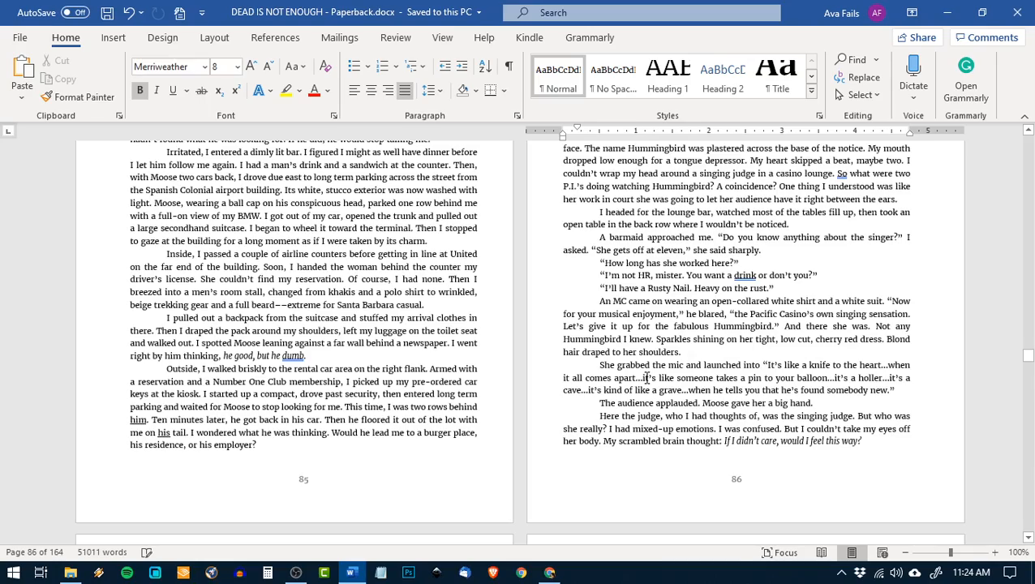
{"action": "scroll", "coordinate": [646, 378], "scroll_direction": "down", "scroll_amount": 11}
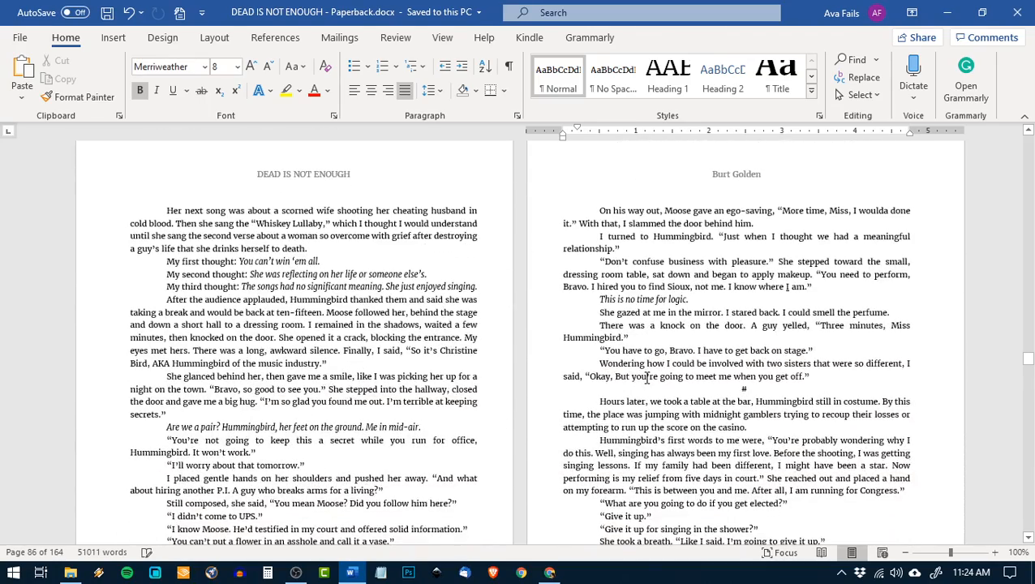
{"action": "scroll", "coordinate": [647, 377], "scroll_direction": "down", "scroll_amount": 10}
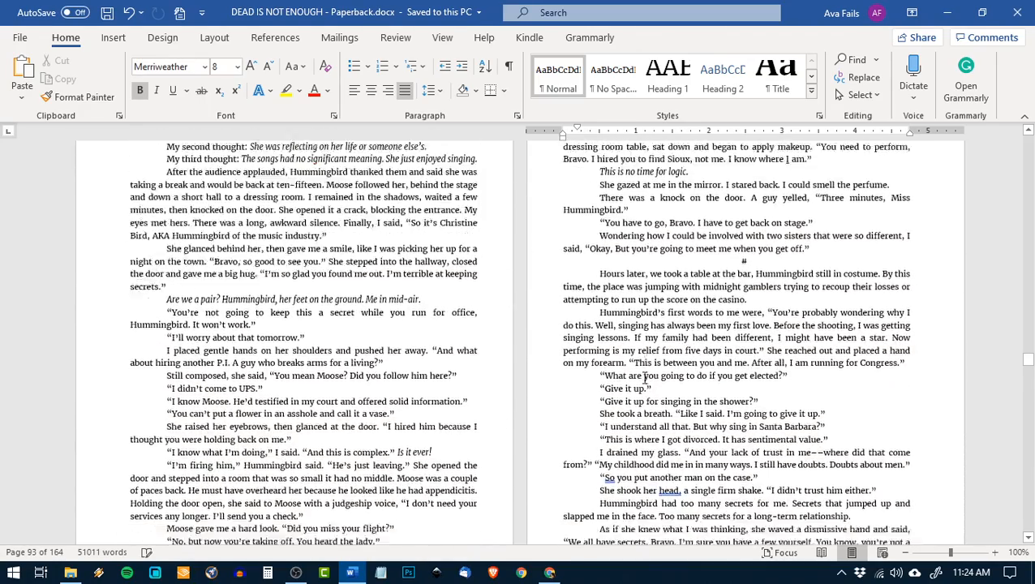
{"action": "scroll", "coordinate": [645, 381], "scroll_direction": "down", "scroll_amount": 11}
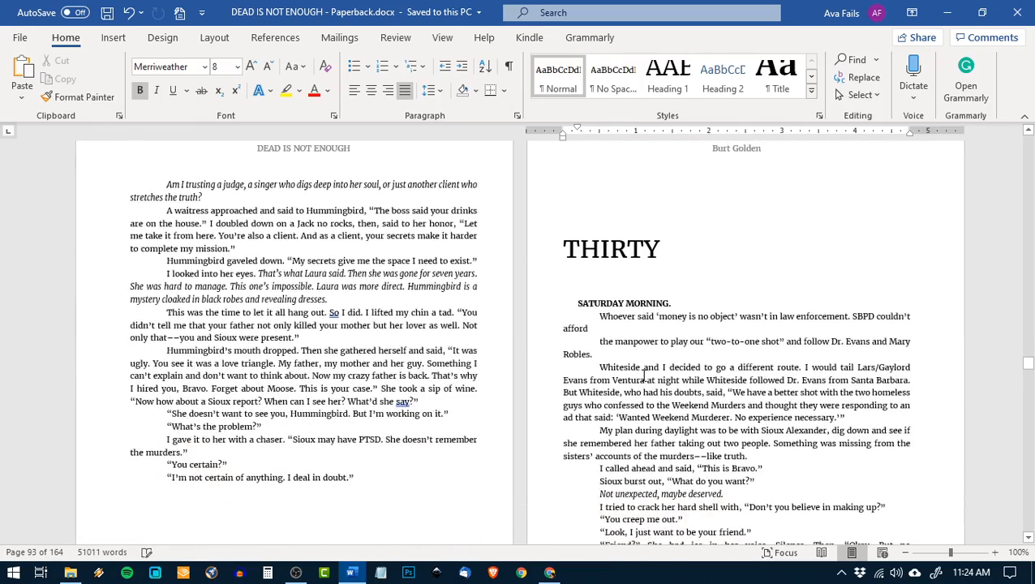
{"action": "scroll", "coordinate": [645, 378], "scroll_direction": "down", "scroll_amount": 16}
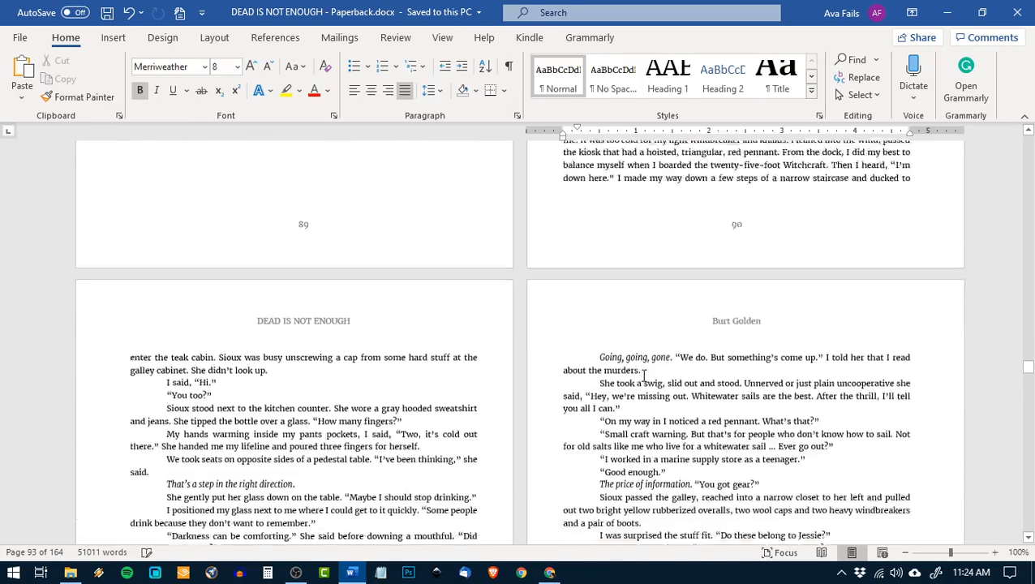
{"action": "scroll", "coordinate": [645, 377], "scroll_direction": "down", "scroll_amount": 7}
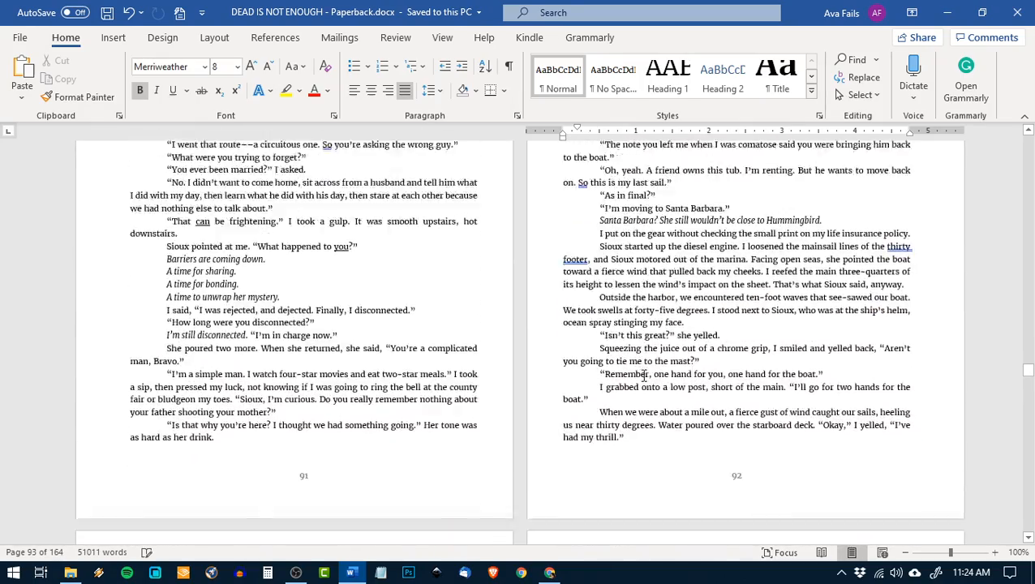
{"action": "scroll", "coordinate": [645, 376], "scroll_direction": "down", "scroll_amount": 5}
{"action": "scroll", "coordinate": [645, 378], "scroll_direction": "down", "scroll_amount": 7}
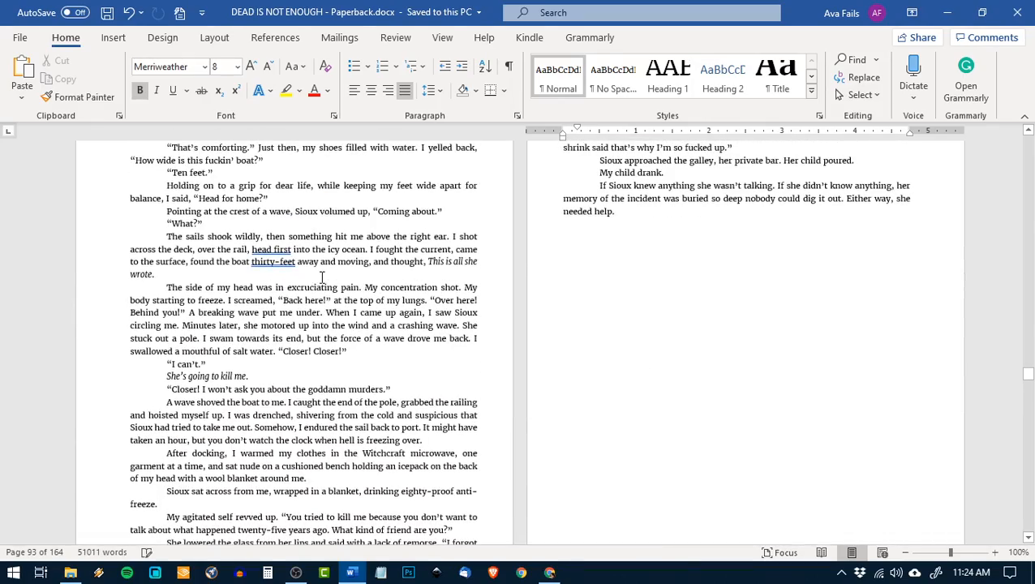
- Correct the flagged "thirty-feet" to "thirty feet" on page 93, remove the extra space after it, and save the manuscript
{"action": "right_click", "coordinate": [277, 250]}
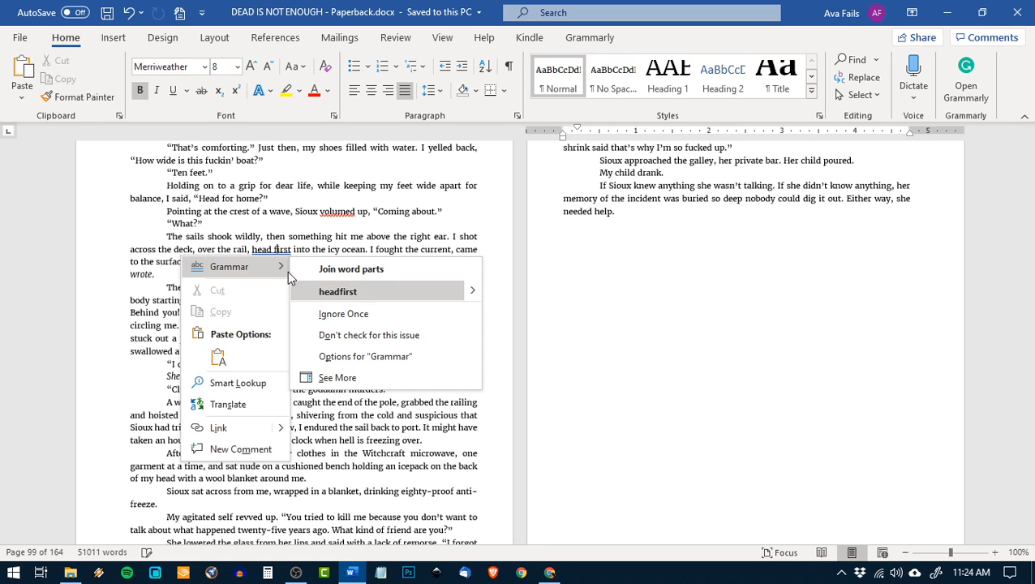
{"action": "left_click", "coordinate": [572, 302]}
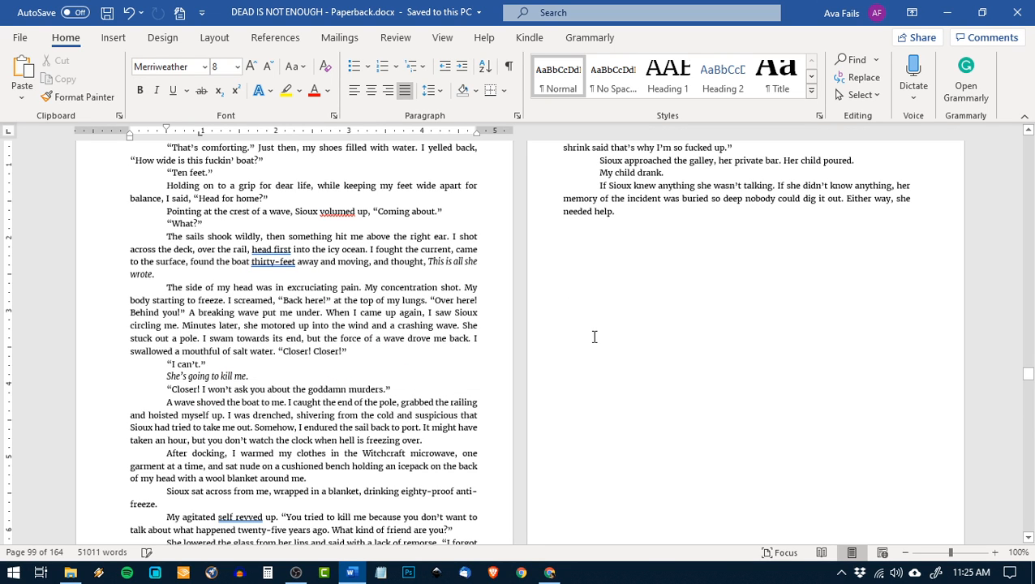
{"action": "right_click", "coordinate": [287, 273]}
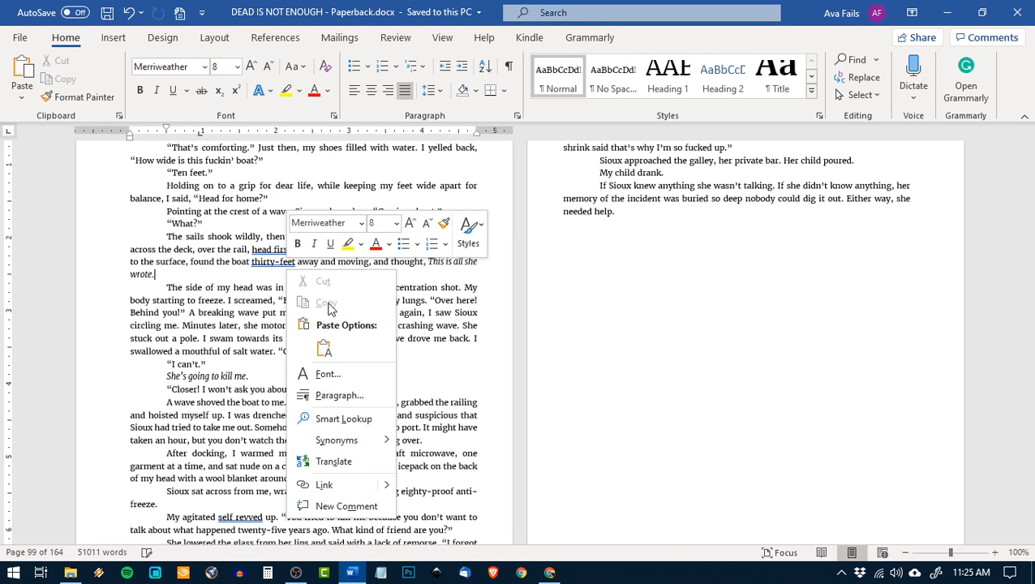
{"action": "right_click", "coordinate": [280, 265]}
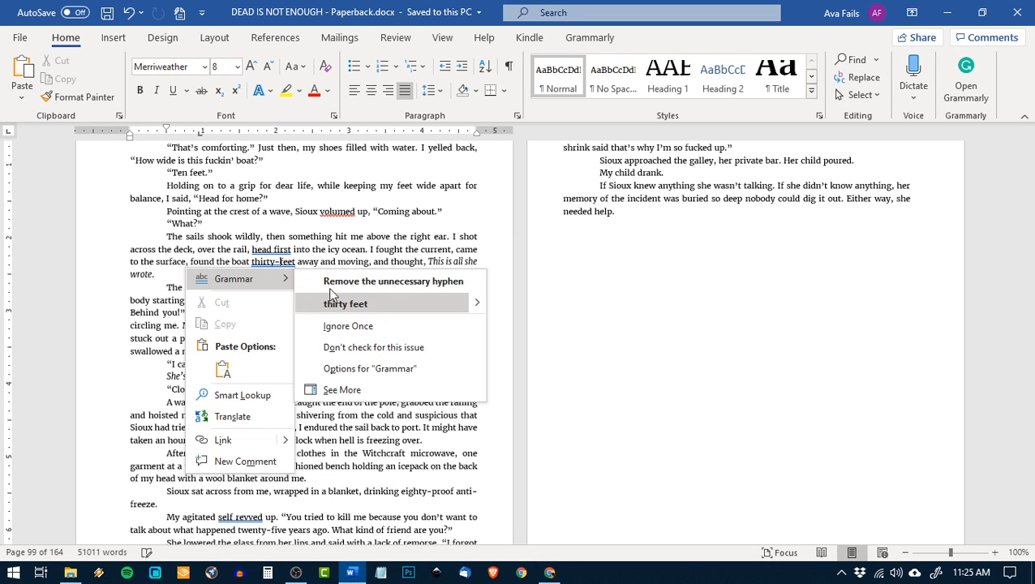
{"action": "left_click", "coordinate": [345, 303]}
{"action": "scroll", "coordinate": [611, 369], "scroll_direction": "down", "scroll_amount": 3}
{"action": "scroll", "coordinate": [611, 370], "scroll_direction": "up", "scroll_amount": 3}
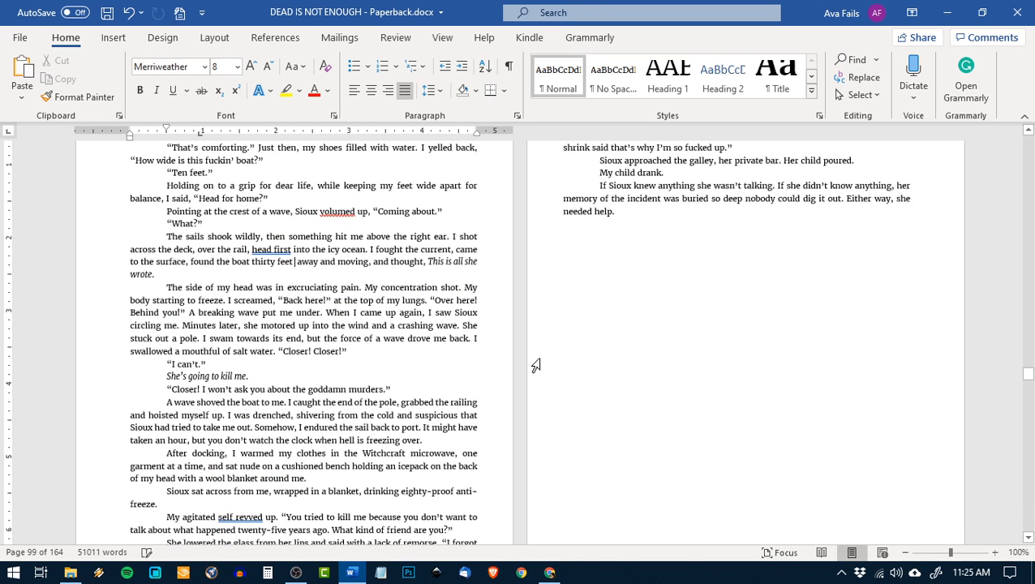
{"action": "key", "text": "BackSpace"}
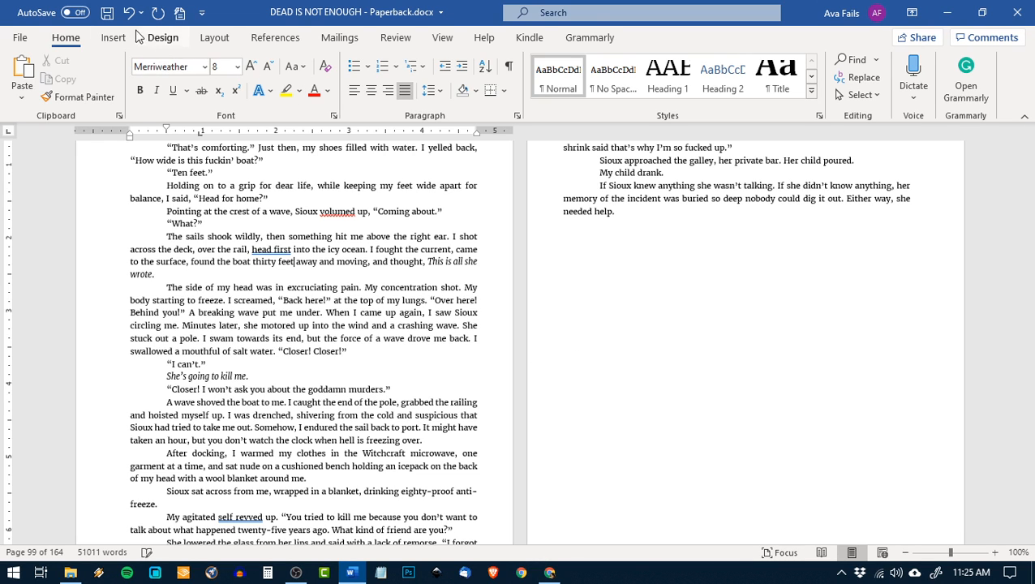
{"action": "left_click", "coordinate": [108, 12]}
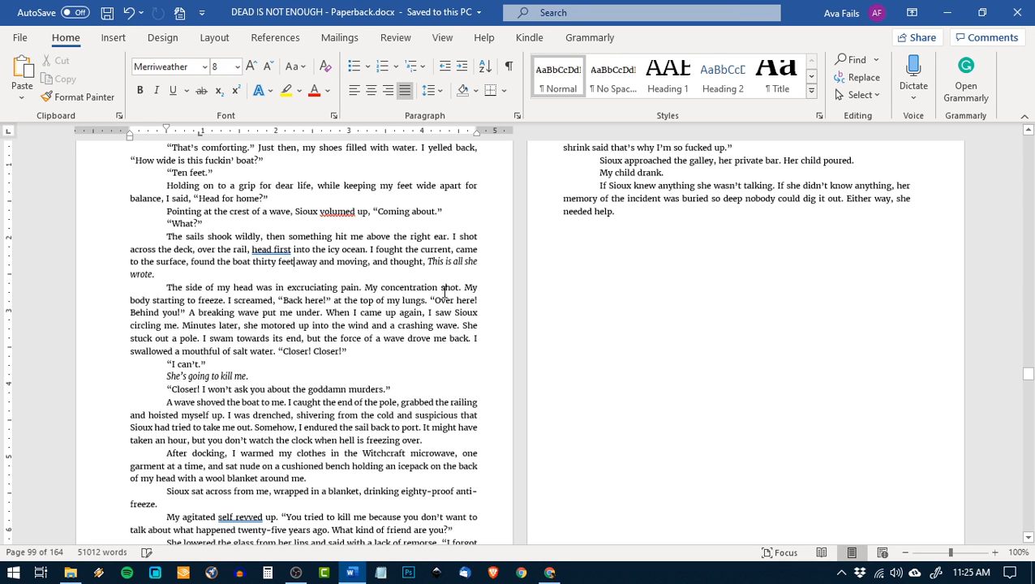
- Examine the page layout and paragraph formatting of chapters THIRTY-ONE through THIRTY-FIVE, from page 93 to page 109
{"action": "scroll", "coordinate": [445, 291], "scroll_direction": "down", "scroll_amount": 6}
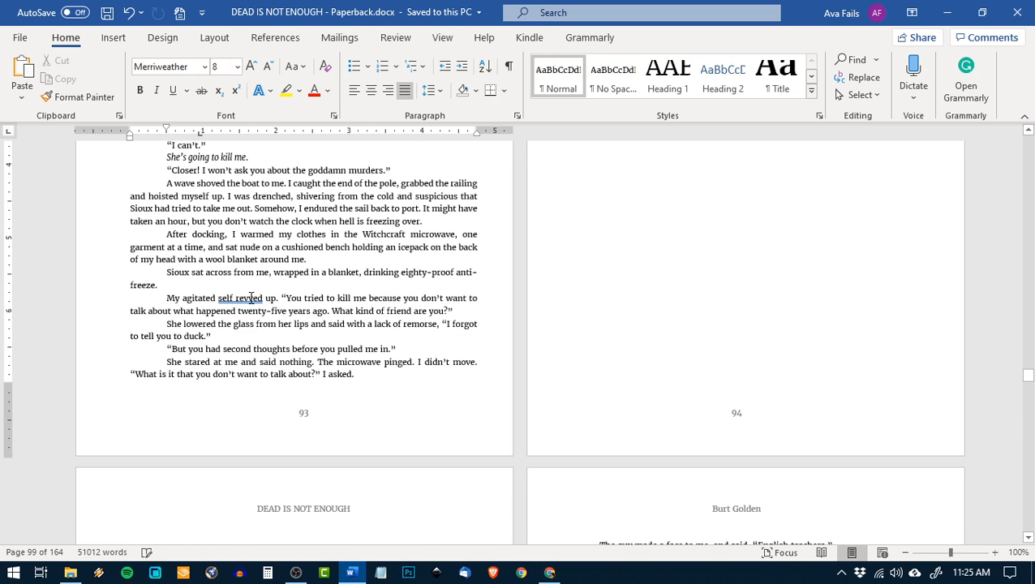
{"action": "scroll", "coordinate": [253, 298], "scroll_direction": "down", "scroll_amount": 15}
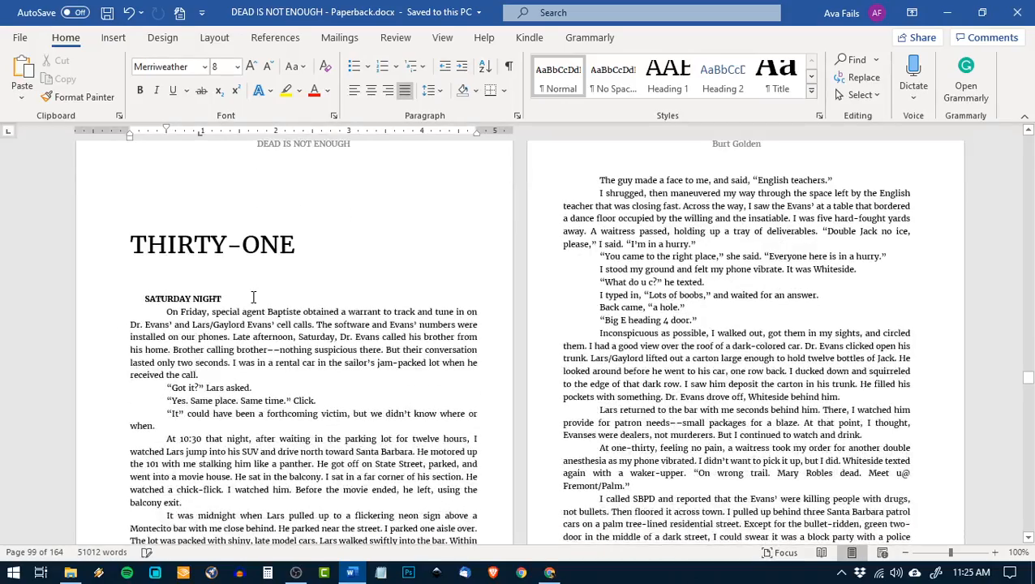
{"action": "scroll", "coordinate": [253, 298], "scroll_direction": "down", "scroll_amount": 10}
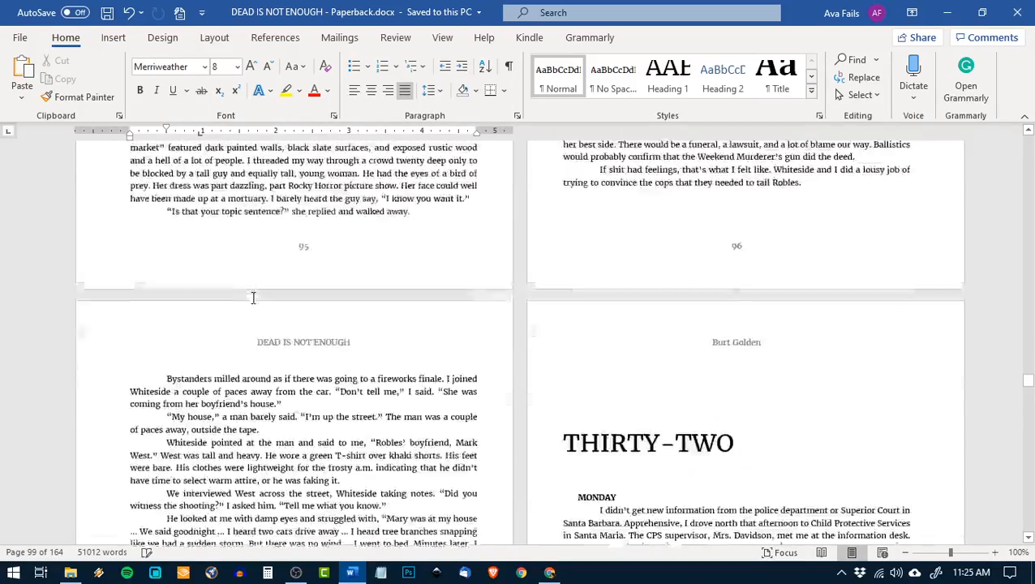
{"action": "scroll", "coordinate": [253, 297], "scroll_direction": "down", "scroll_amount": 10}
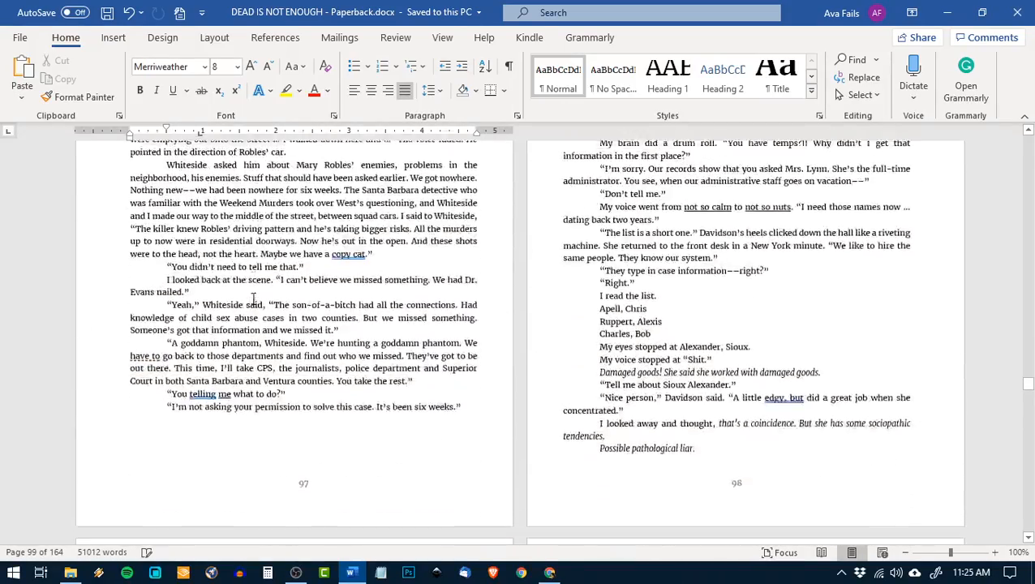
{"action": "scroll", "coordinate": [253, 298], "scroll_direction": "down", "scroll_amount": 10}
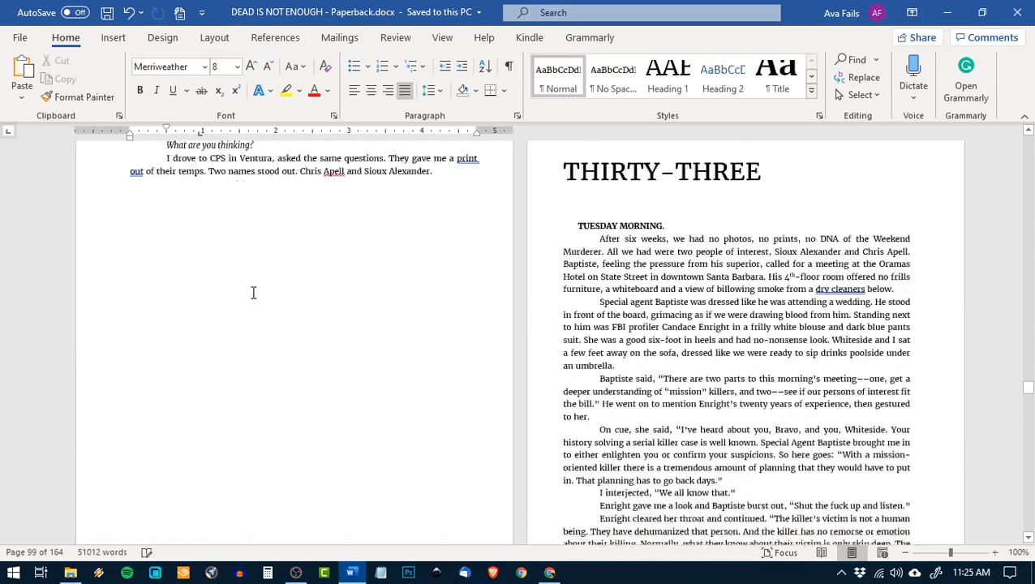
{"action": "scroll", "coordinate": [253, 298], "scroll_direction": "down", "scroll_amount": 8}
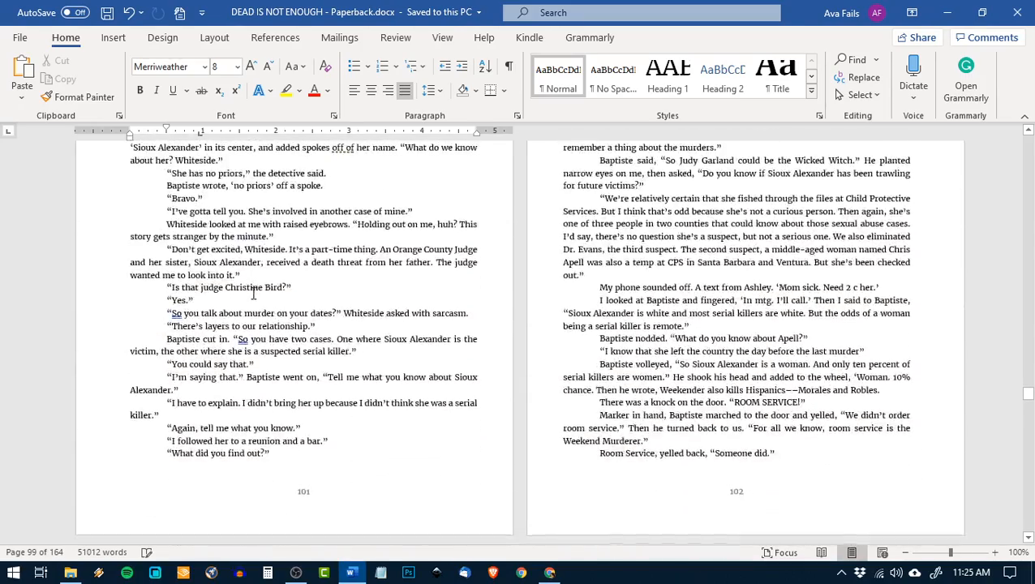
{"action": "scroll", "coordinate": [253, 295], "scroll_direction": "down", "scroll_amount": 10}
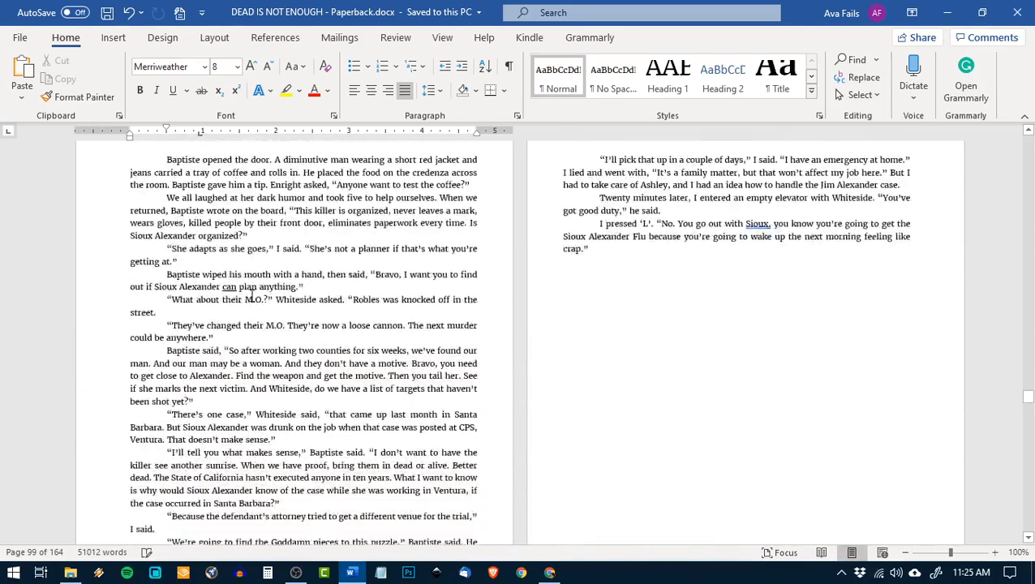
{"action": "scroll", "coordinate": [246, 295], "scroll_direction": "down", "scroll_amount": 10}
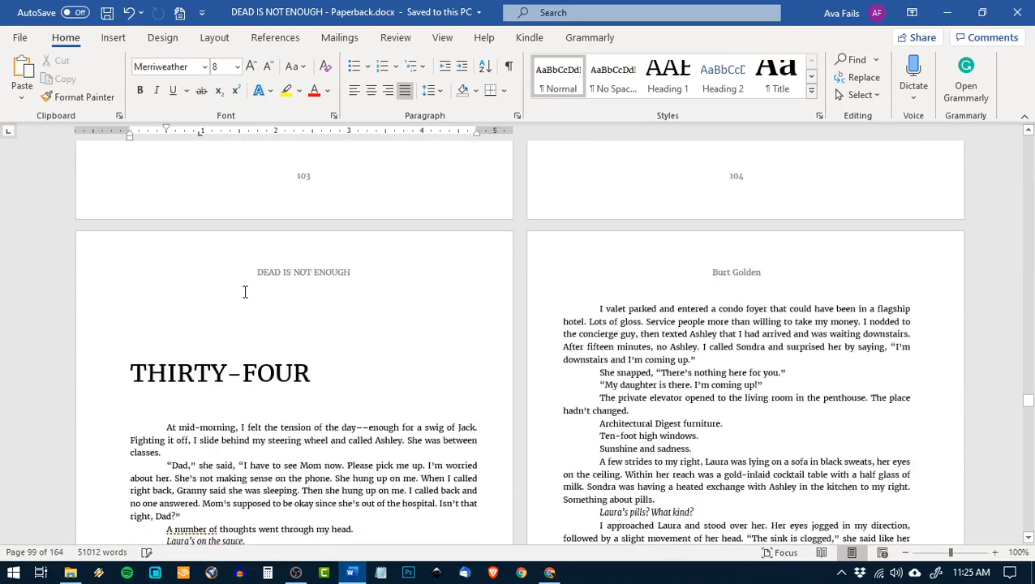
{"action": "scroll", "coordinate": [246, 294], "scroll_direction": "down", "scroll_amount": 8}
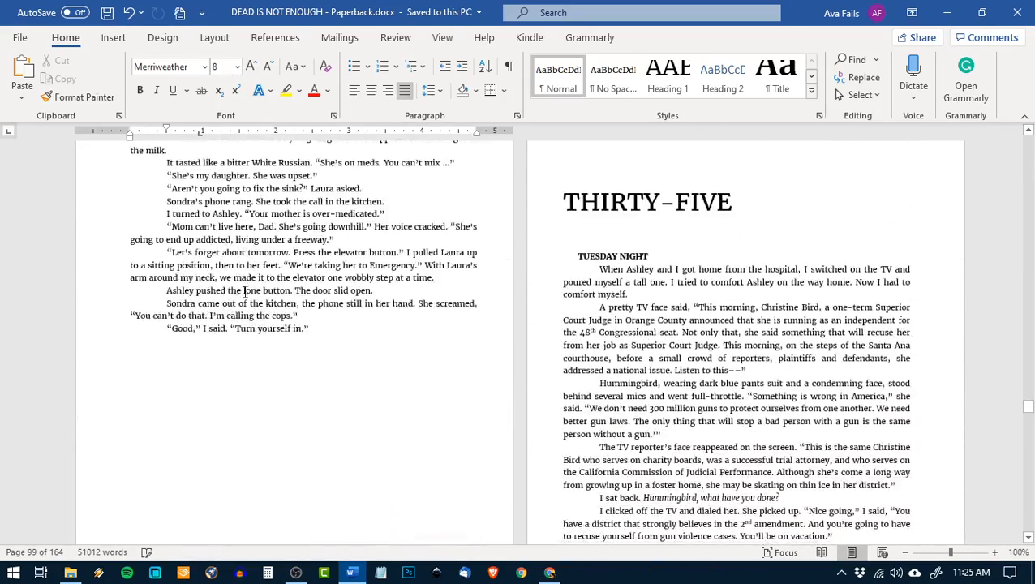
{"action": "scroll", "coordinate": [246, 292], "scroll_direction": "down", "scroll_amount": 6}
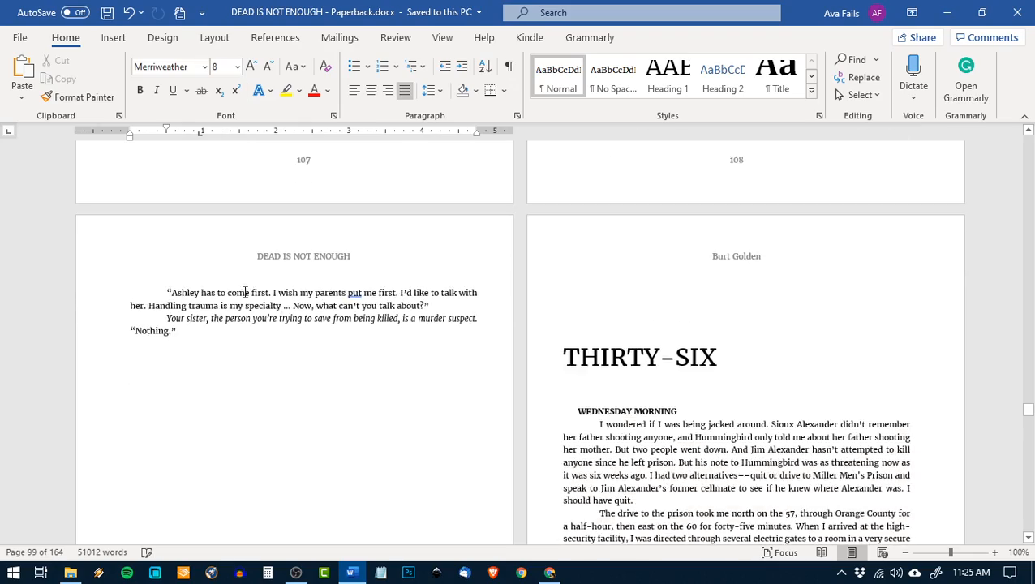
- Examine the page layout and paragraph indents from chapter THIRTY-SIX through chapter FORTY-ONE, up to page 124
{"action": "scroll", "coordinate": [245, 292], "scroll_direction": "down", "scroll_amount": 10}
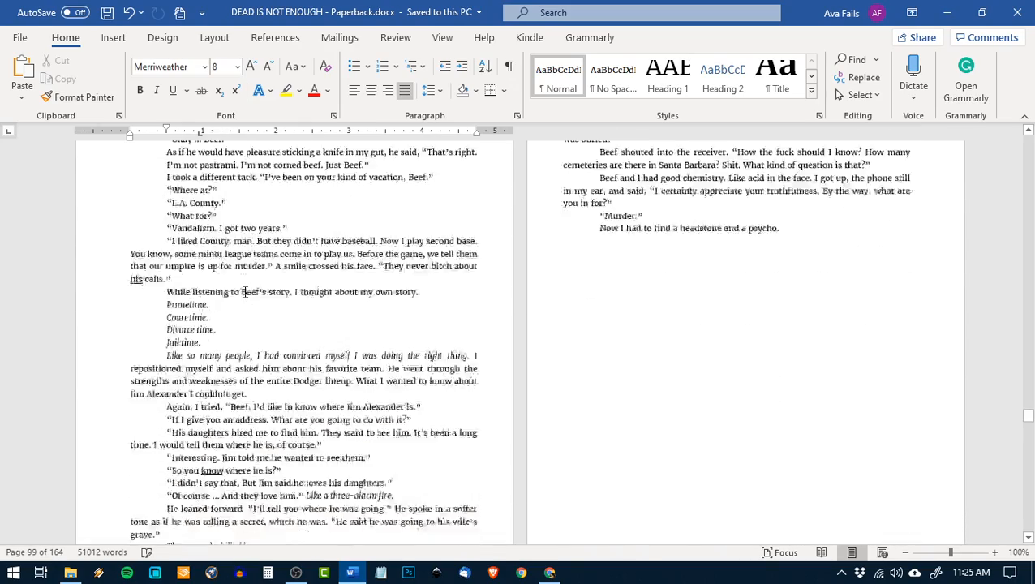
{"action": "scroll", "coordinate": [246, 298], "scroll_direction": "up", "scroll_amount": 10}
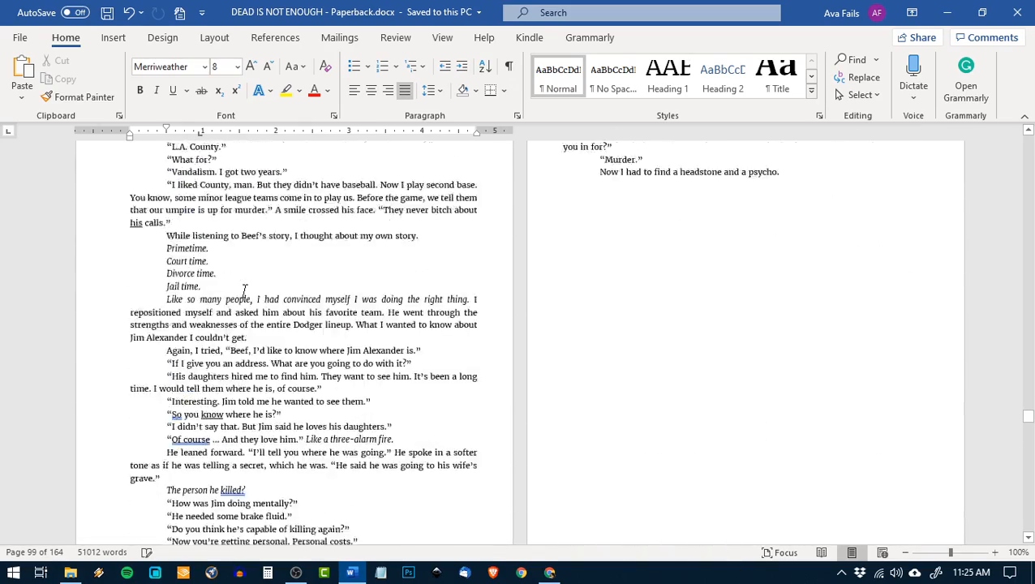
{"action": "scroll", "coordinate": [245, 292], "scroll_direction": "down", "scroll_amount": 5}
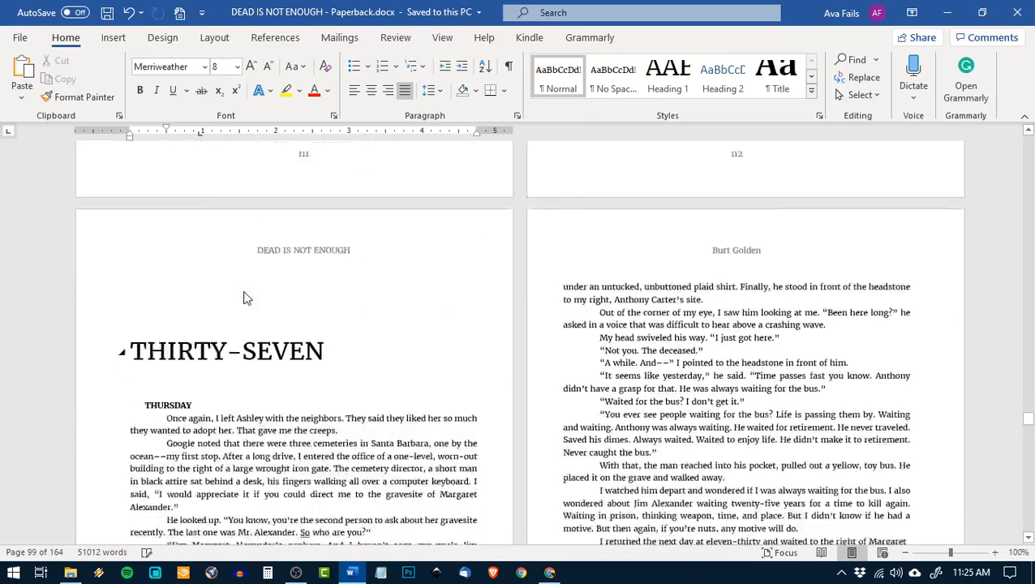
{"action": "scroll", "coordinate": [245, 292], "scroll_direction": "down", "scroll_amount": 12}
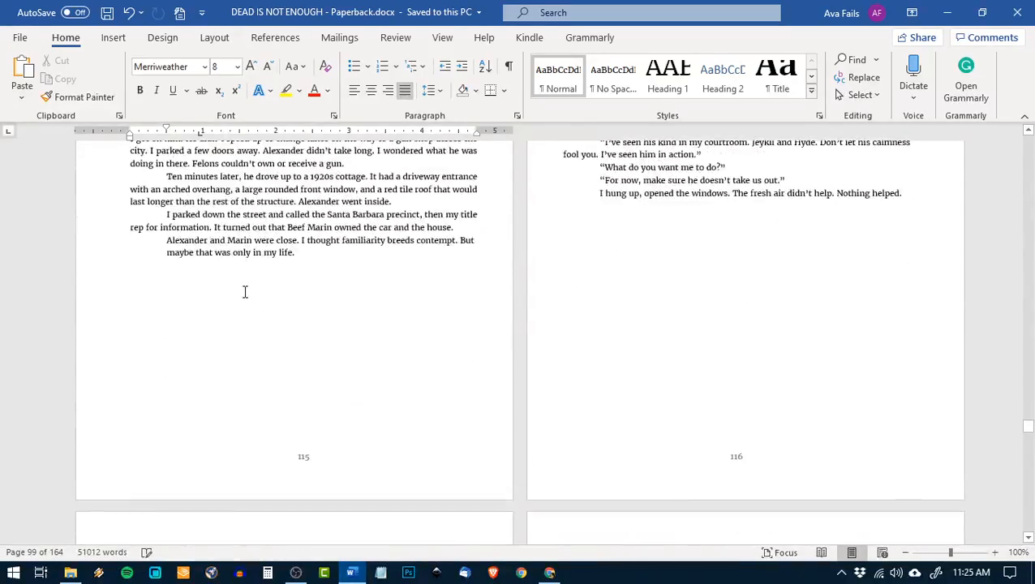
{"action": "scroll", "coordinate": [245, 293], "scroll_direction": "down", "scroll_amount": 13}
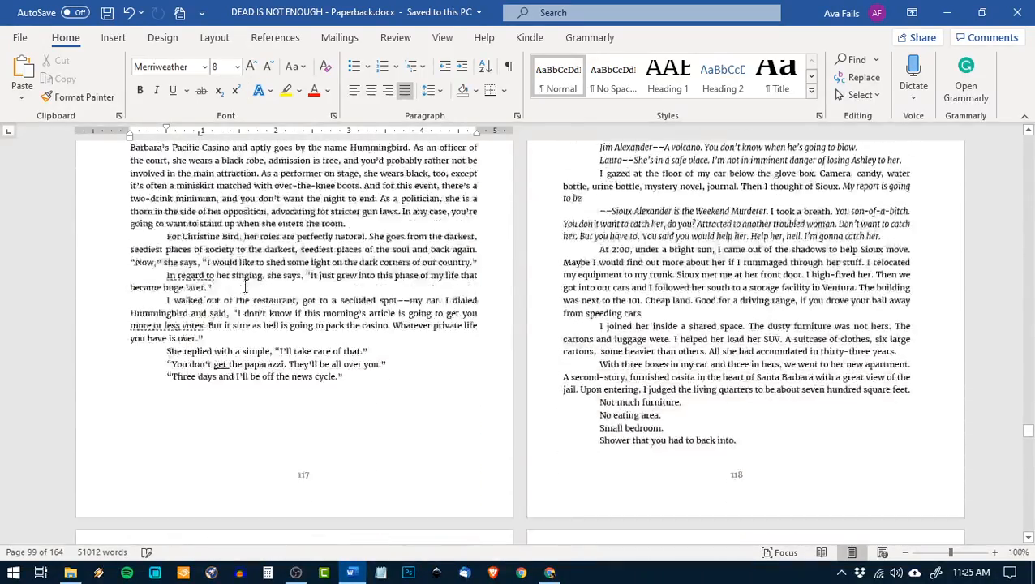
{"action": "scroll", "coordinate": [245, 287], "scroll_direction": "down", "scroll_amount": 12}
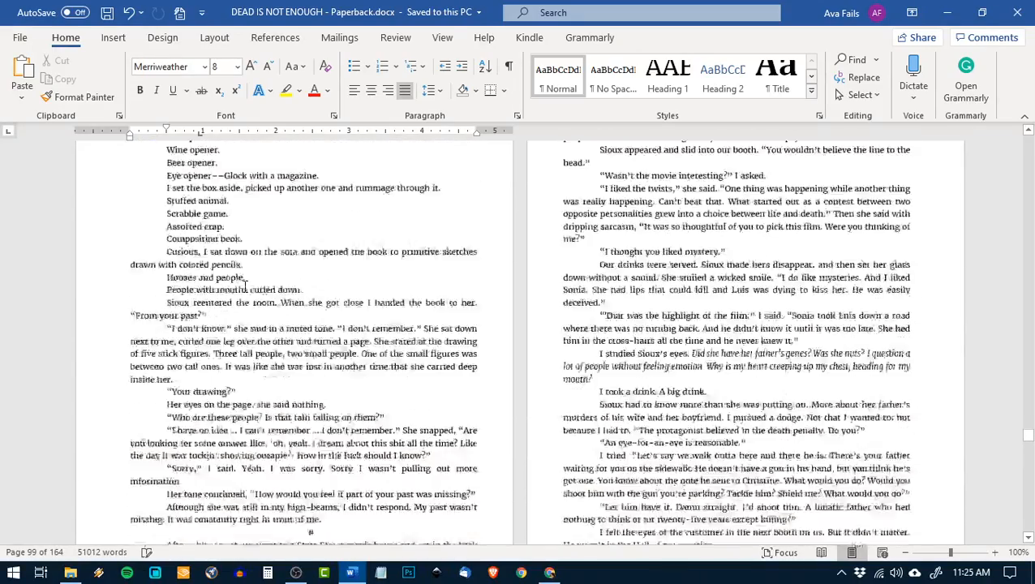
{"action": "scroll", "coordinate": [245, 287], "scroll_direction": "down", "scroll_amount": 4}
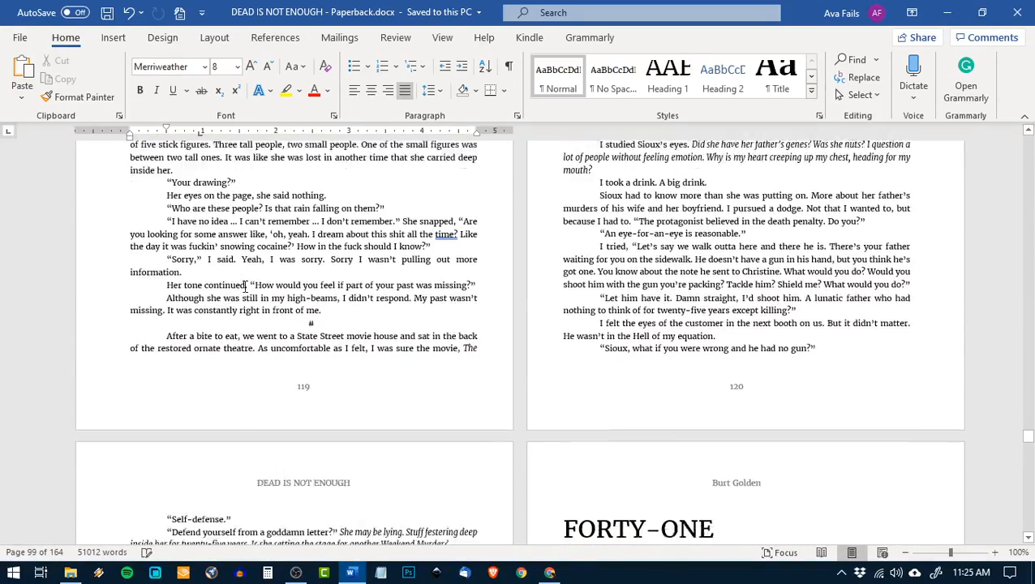
{"action": "scroll", "coordinate": [245, 286], "scroll_direction": "down", "scroll_amount": 6}
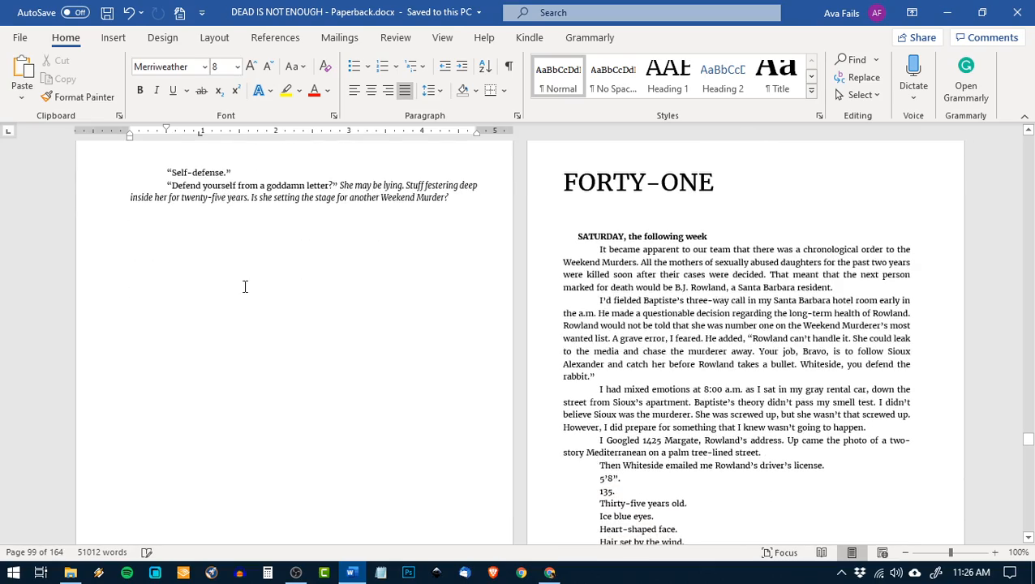
{"action": "scroll", "coordinate": [245, 287], "scroll_direction": "down", "scroll_amount": 5}
{"action": "scroll", "coordinate": [245, 287], "scroll_direction": "down", "scroll_amount": 5}
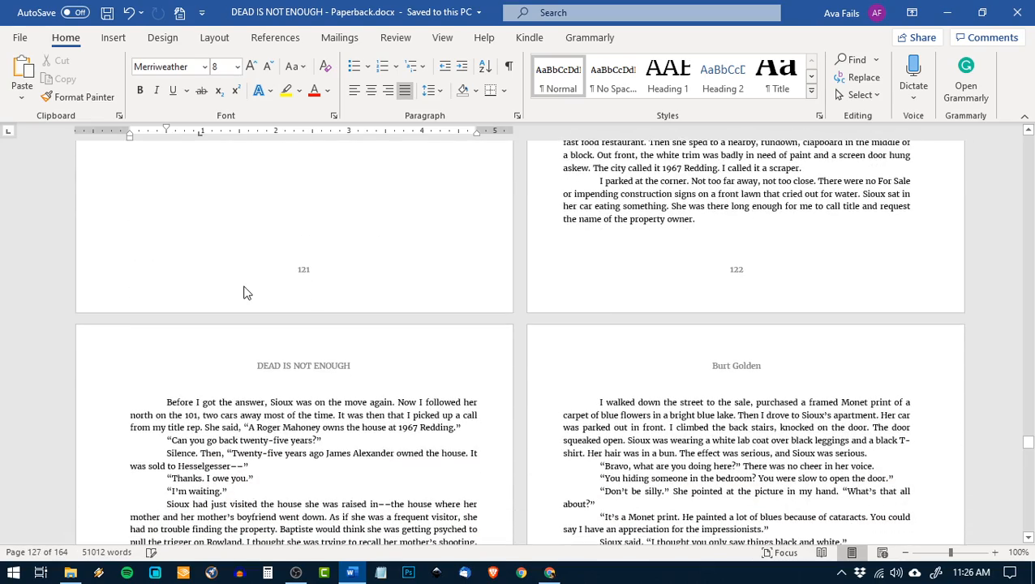
{"action": "scroll", "coordinate": [248, 293], "scroll_direction": "down", "scroll_amount": 10}
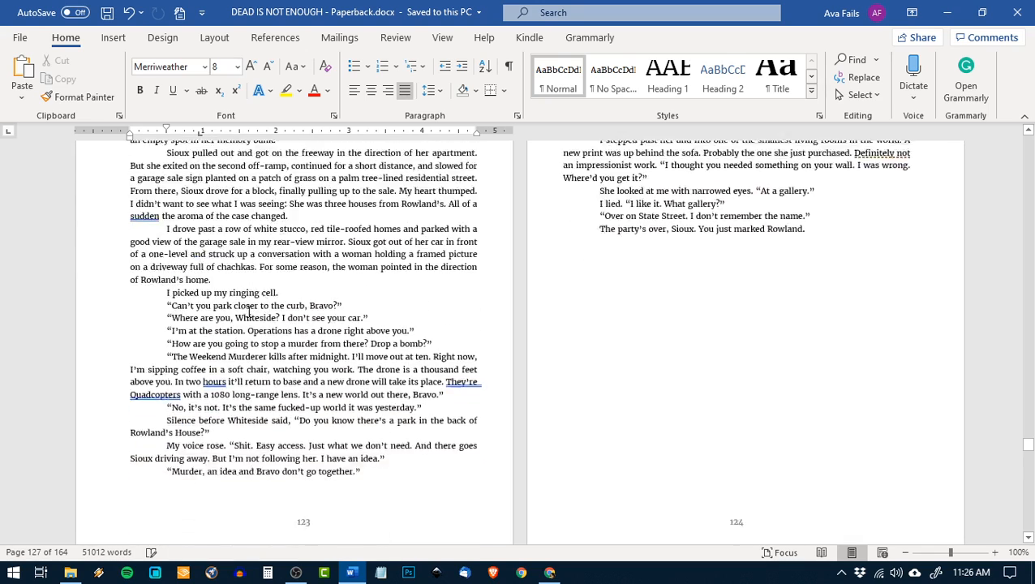
- Examine the page layout and paragraph indents from page 123 through chapters FORTY-TWO to FORTY-SIX, up to page 139
{"action": "scroll", "coordinate": [249, 312], "scroll_direction": "down", "scroll_amount": 2}
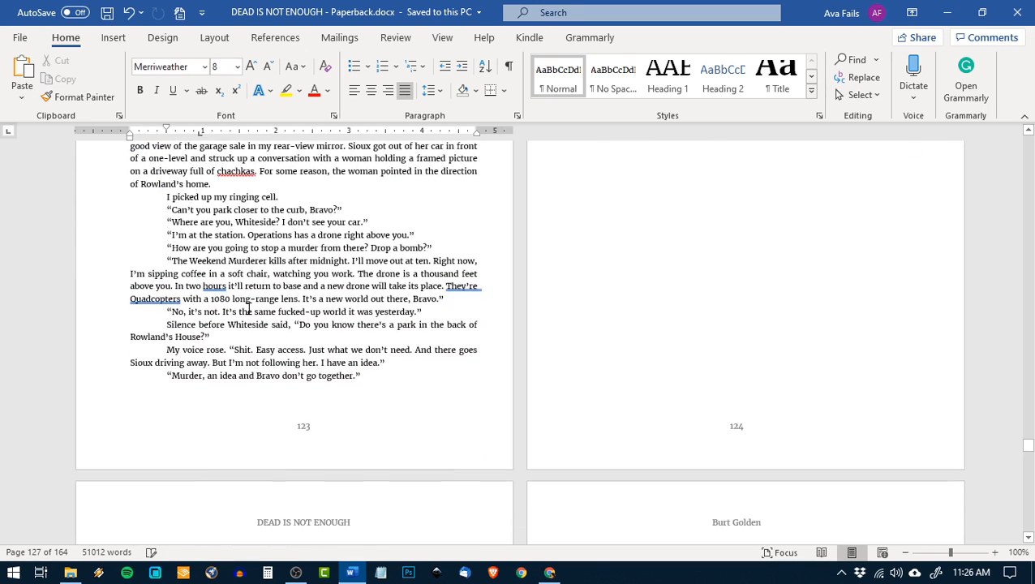
{"action": "scroll", "coordinate": [249, 309], "scroll_direction": "down", "scroll_amount": 12}
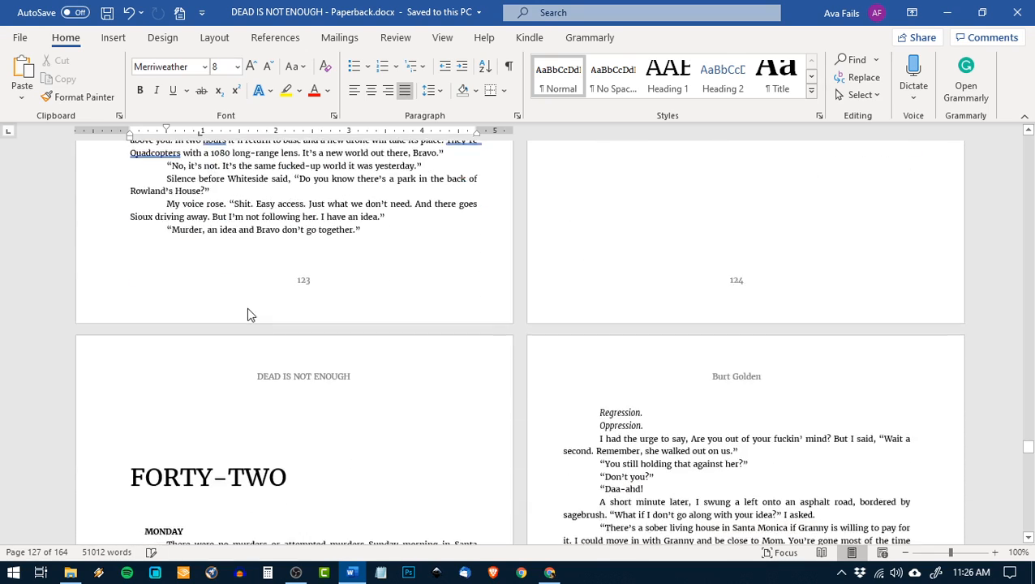
{"action": "scroll", "coordinate": [249, 309], "scroll_direction": "down", "scroll_amount": 3}
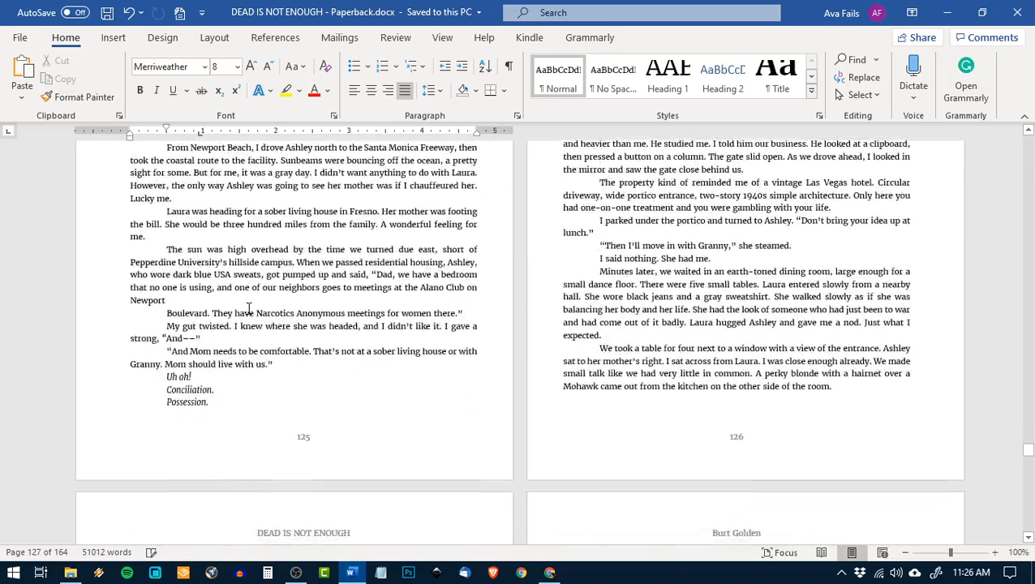
{"action": "scroll", "coordinate": [249, 310], "scroll_direction": "up", "scroll_amount": 3}
{"action": "scroll", "coordinate": [249, 310], "scroll_direction": "down", "scroll_amount": 11}
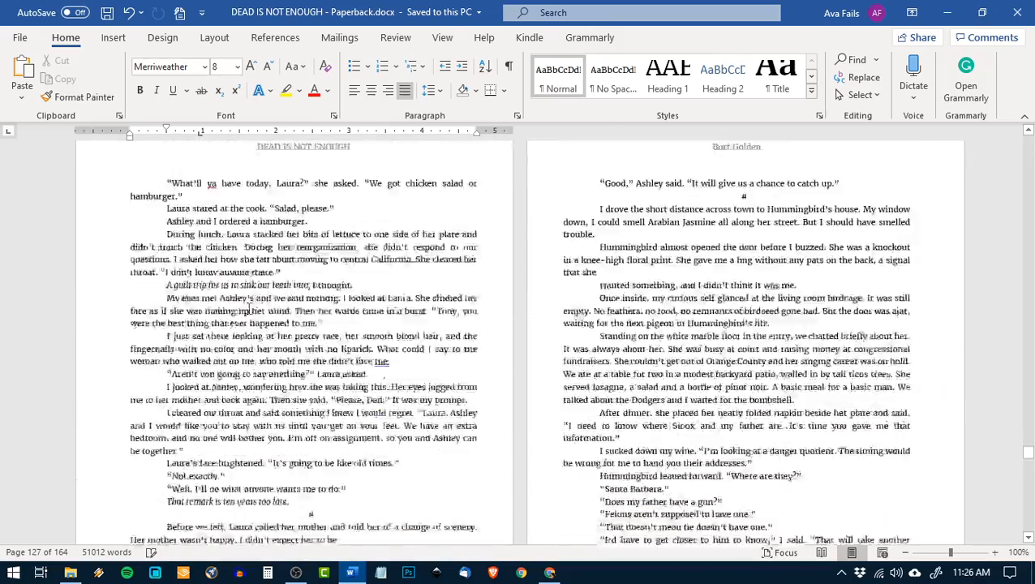
{"action": "scroll", "coordinate": [249, 309], "scroll_direction": "down", "scroll_amount": 13}
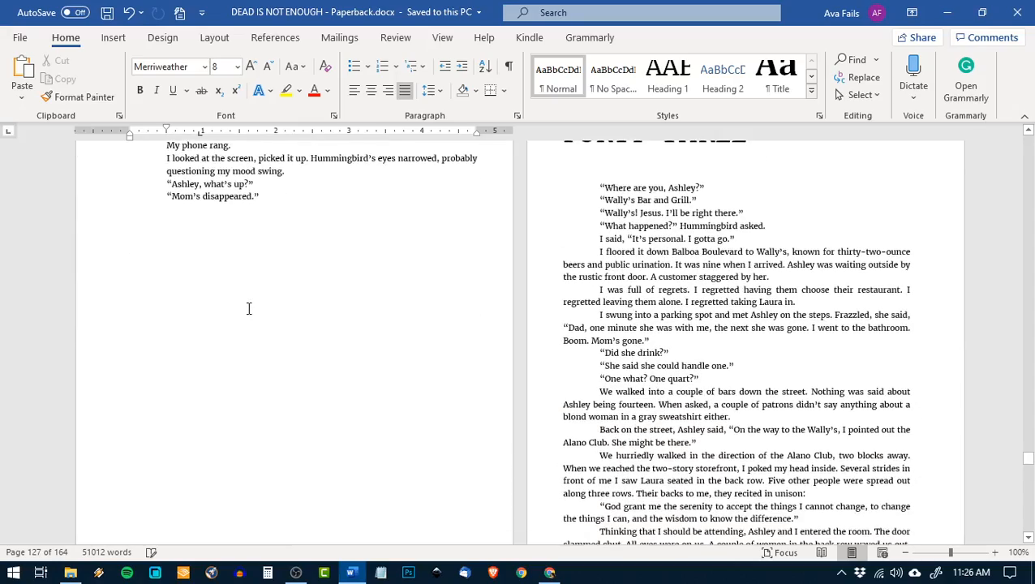
{"action": "scroll", "coordinate": [250, 309], "scroll_direction": "down", "scroll_amount": 13}
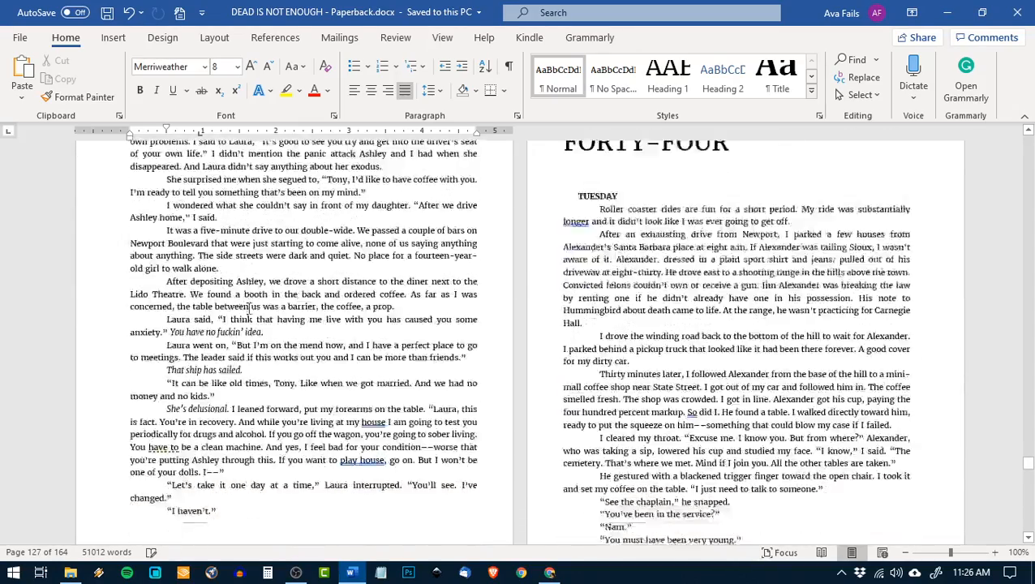
{"action": "scroll", "coordinate": [249, 309], "scroll_direction": "down", "scroll_amount": 13}
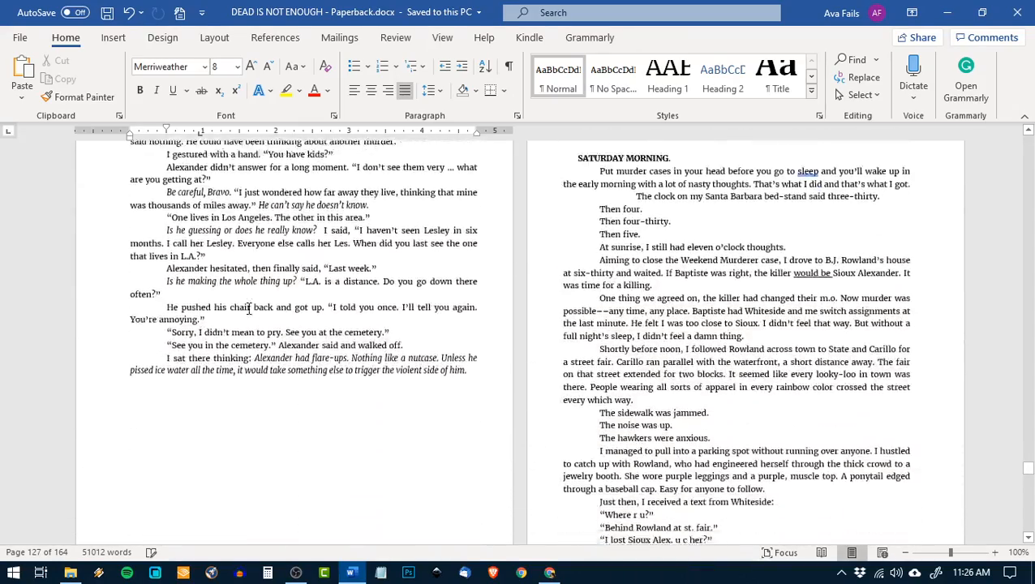
{"action": "scroll", "coordinate": [249, 309], "scroll_direction": "down", "scroll_amount": 13}
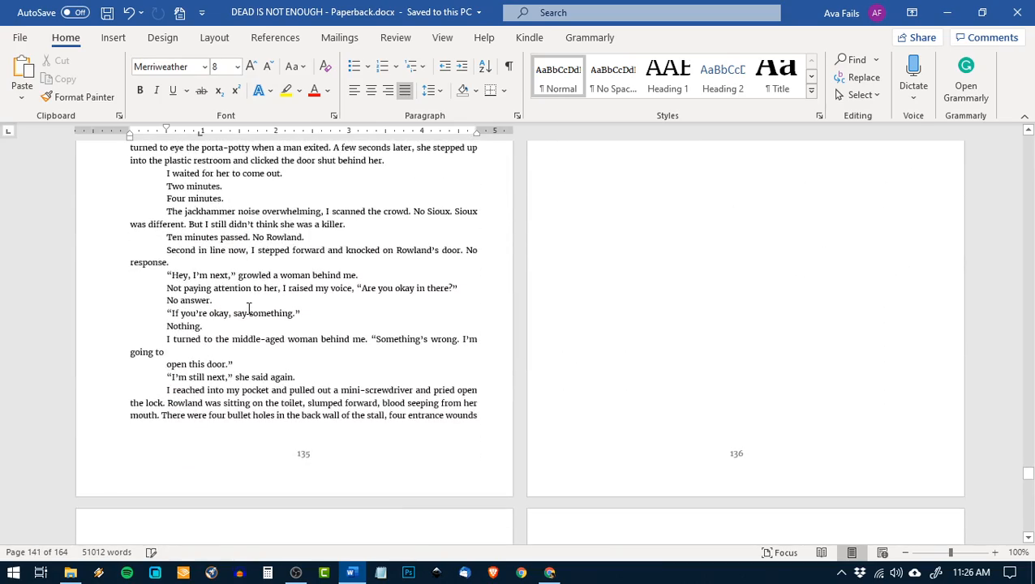
{"action": "scroll", "coordinate": [249, 309], "scroll_direction": "down", "scroll_amount": 12}
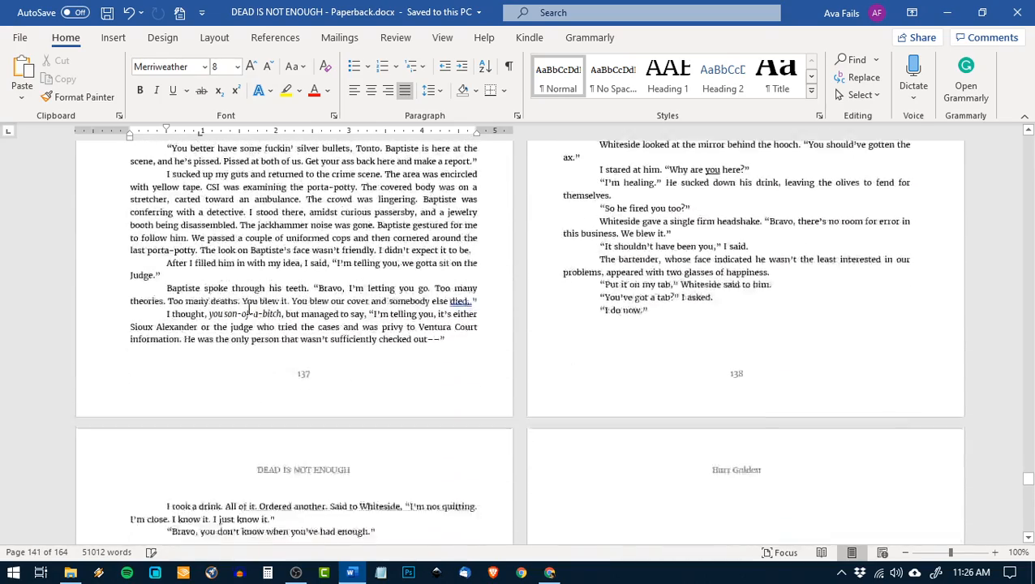
{"action": "scroll", "coordinate": [249, 309], "scroll_direction": "down", "scroll_amount": 8}
{"action": "scroll", "coordinate": [249, 309], "scroll_direction": "up", "scroll_amount": 12}
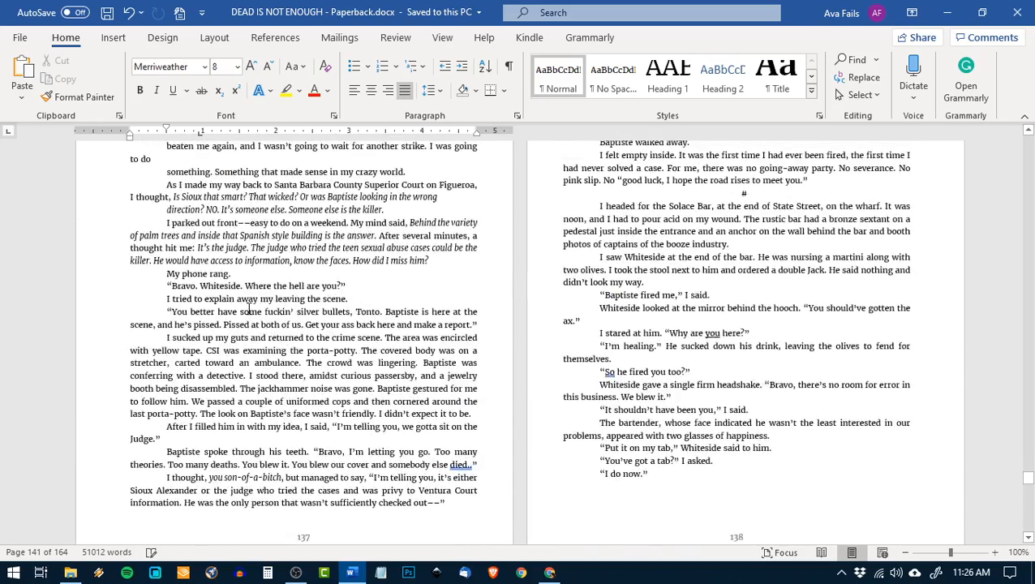
{"action": "scroll", "coordinate": [249, 309], "scroll_direction": "down", "scroll_amount": 6}
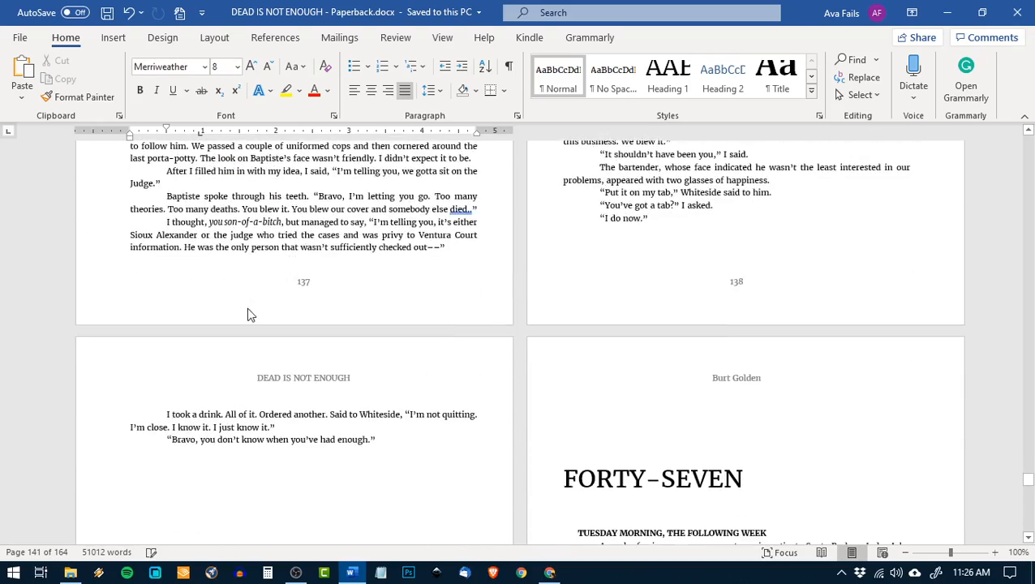
- Examine the page layout and paragraph formatting of chapters FORTY-SEVEN through FIFTY-THREE, up to THE END on page 158
{"action": "scroll", "coordinate": [249, 312], "scroll_direction": "down", "scroll_amount": 13}
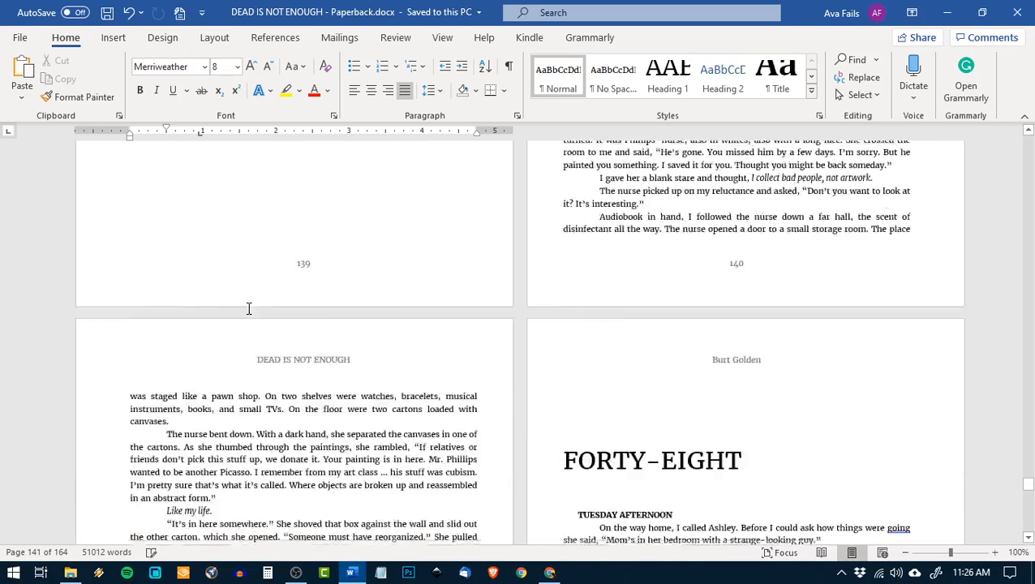
{"action": "scroll", "coordinate": [249, 309], "scroll_direction": "down", "scroll_amount": 20}
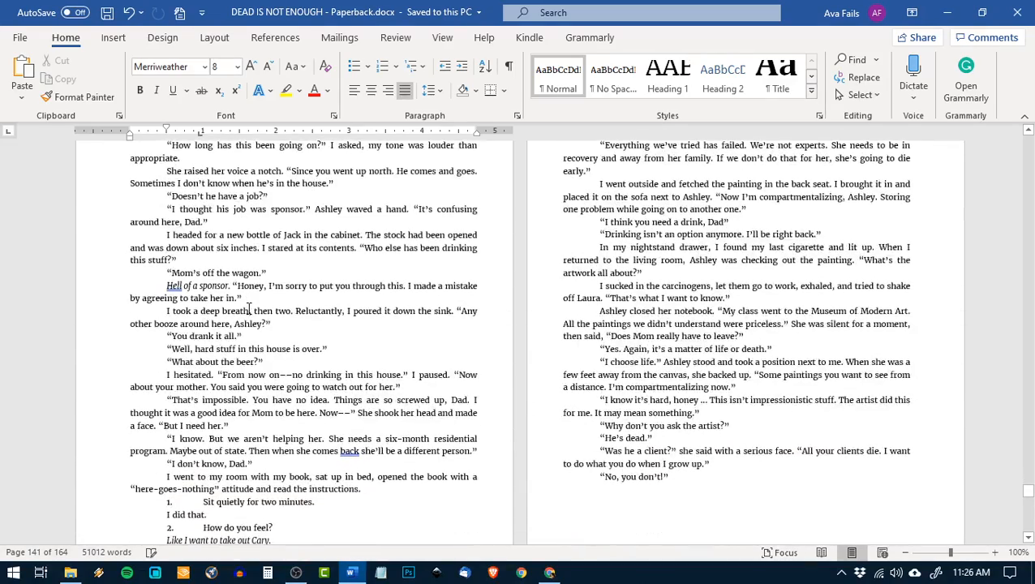
{"action": "scroll", "coordinate": [250, 310], "scroll_direction": "down", "scroll_amount": 8}
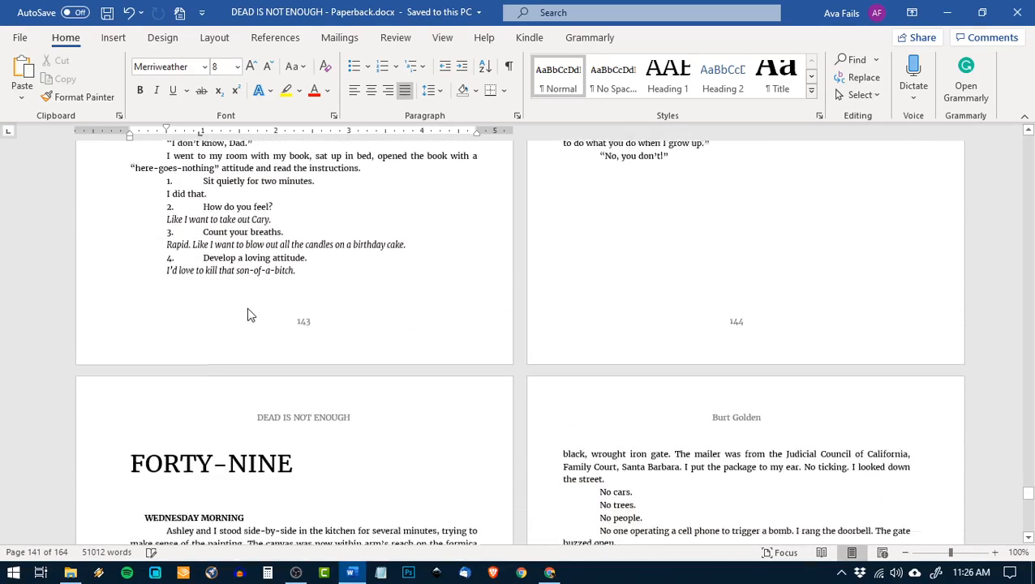
{"action": "scroll", "coordinate": [251, 315], "scroll_direction": "down", "scroll_amount": 18}
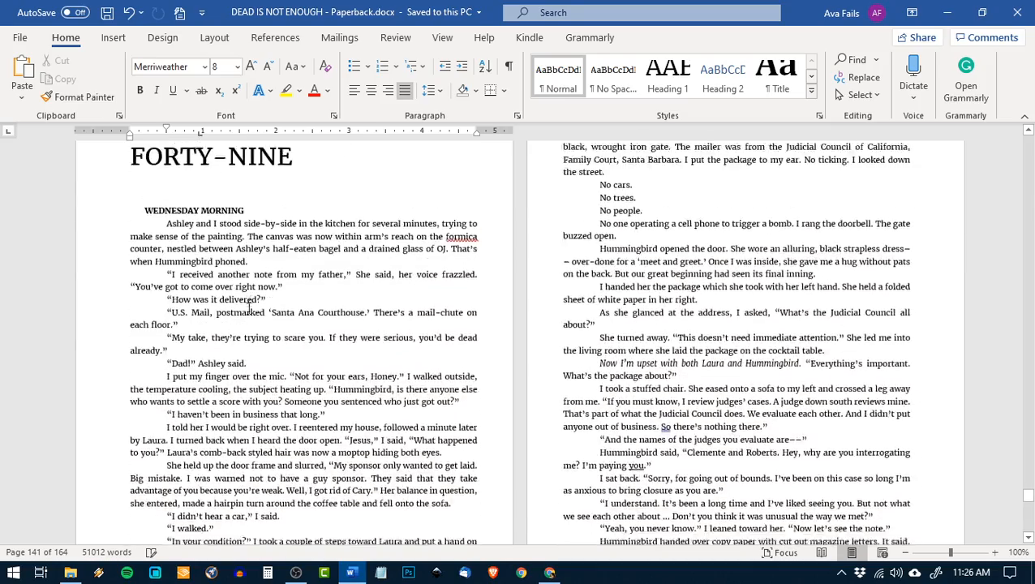
{"action": "scroll", "coordinate": [250, 315], "scroll_direction": "down", "scroll_amount": 18}
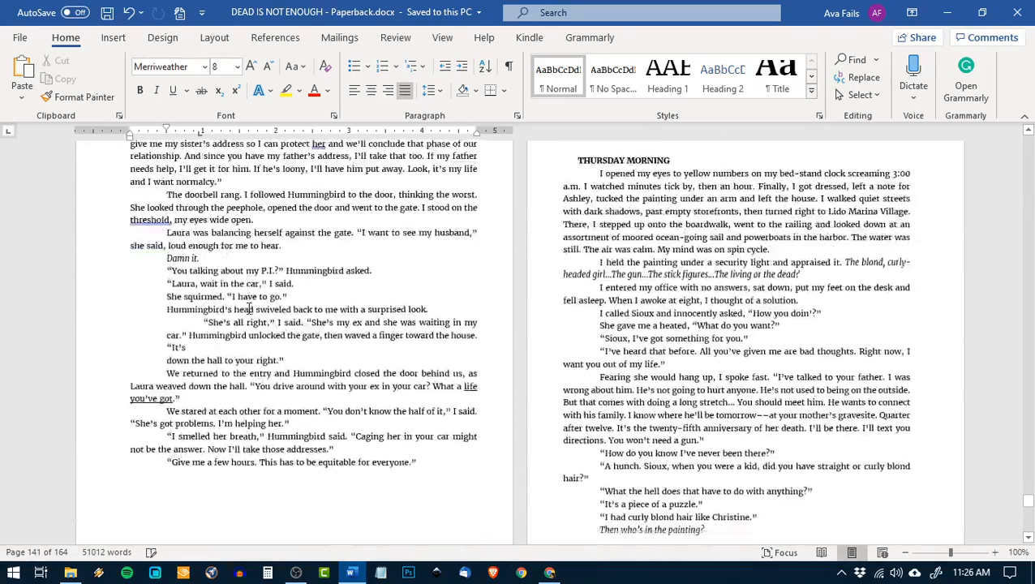
{"action": "scroll", "coordinate": [249, 309], "scroll_direction": "down", "scroll_amount": 20}
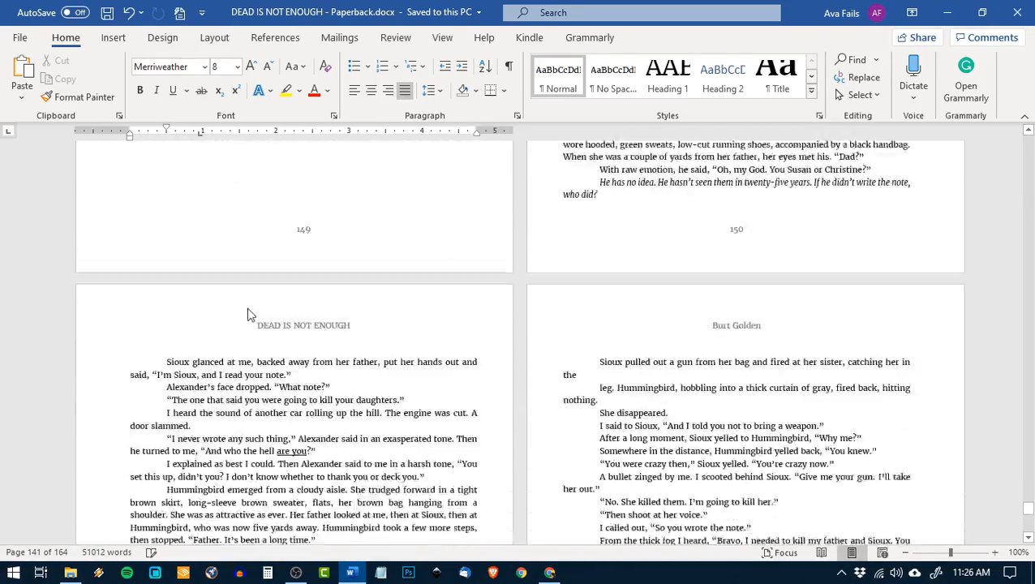
{"action": "scroll", "coordinate": [249, 309], "scroll_direction": "down", "scroll_amount": 20}
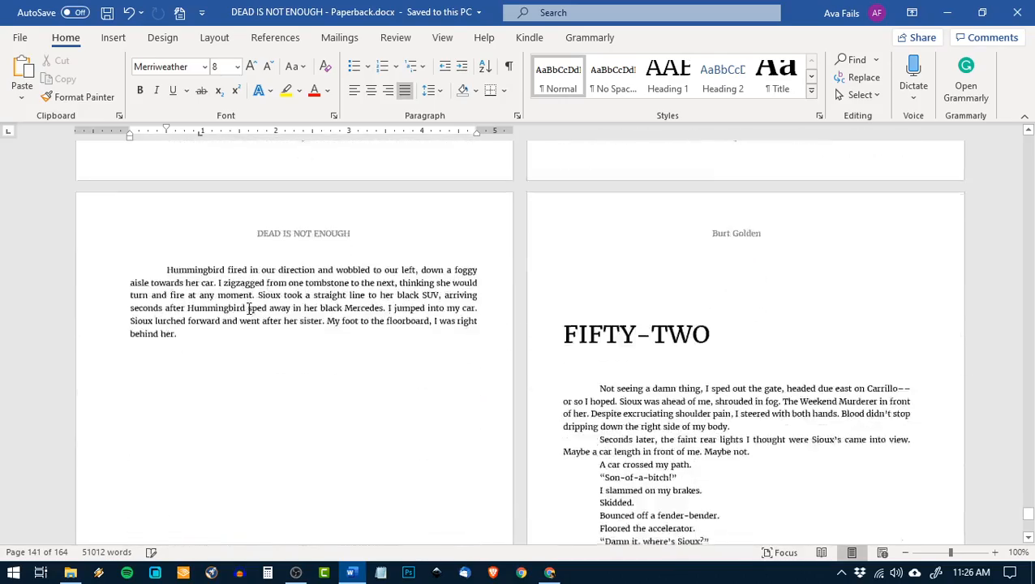
{"action": "scroll", "coordinate": [249, 309], "scroll_direction": "down", "scroll_amount": 20}
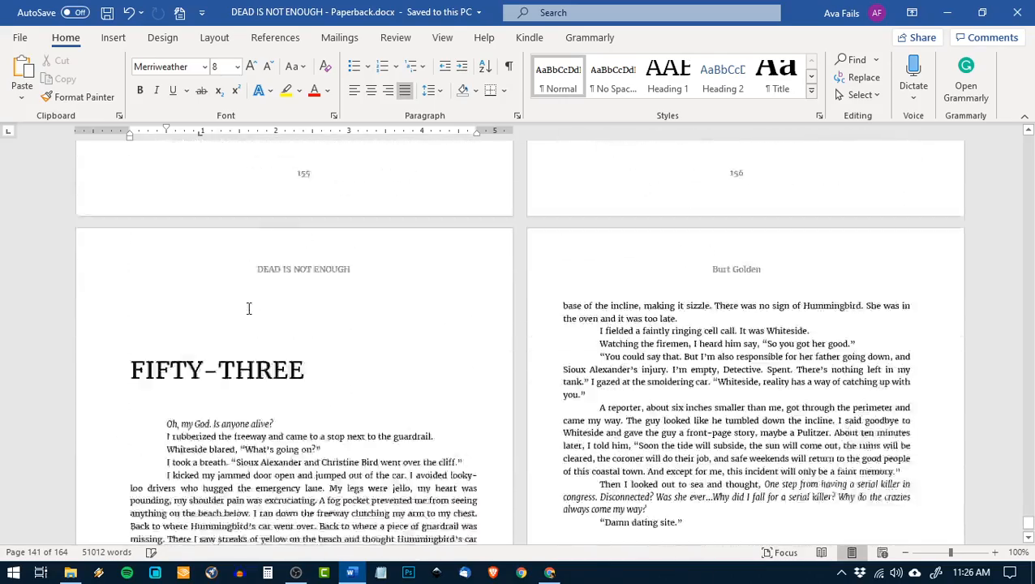
{"action": "scroll", "coordinate": [250, 309], "scroll_direction": "down", "scroll_amount": 2}
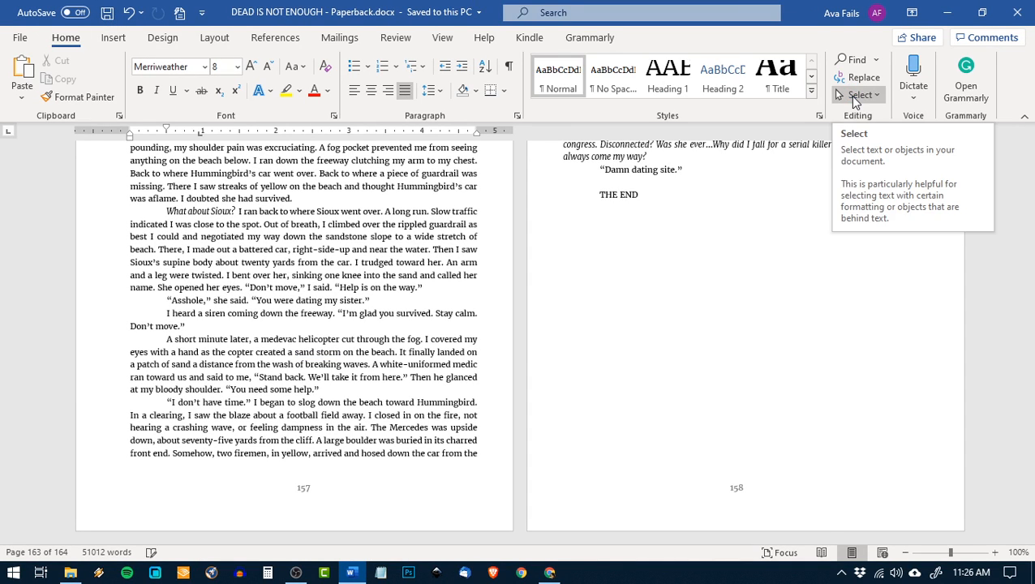
{"action": "scroll", "coordinate": [795, 365], "scroll_direction": "up", "scroll_amount": 15}
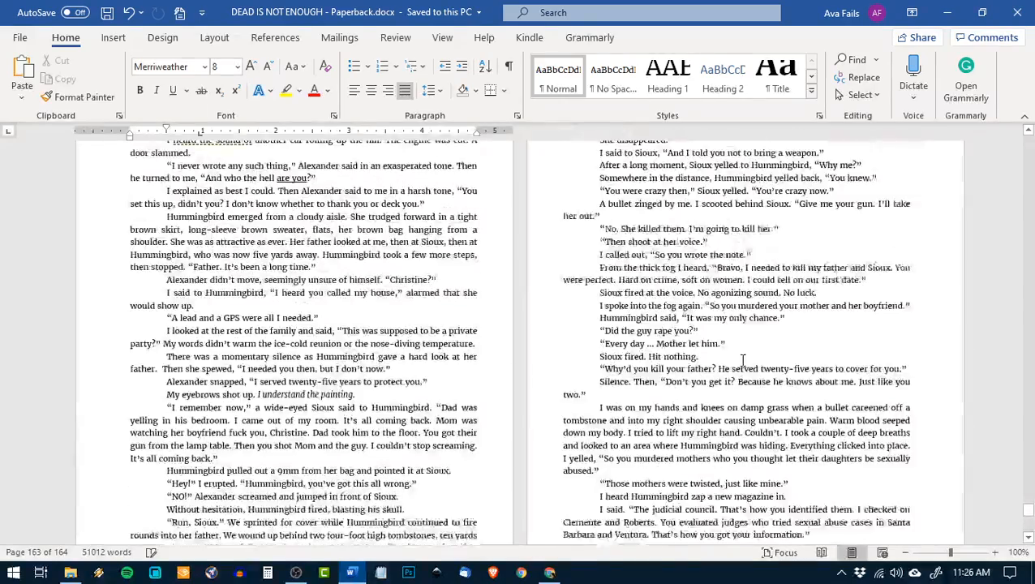
{"action": "scroll", "coordinate": [751, 362], "scroll_direction": "down", "scroll_amount": 20}
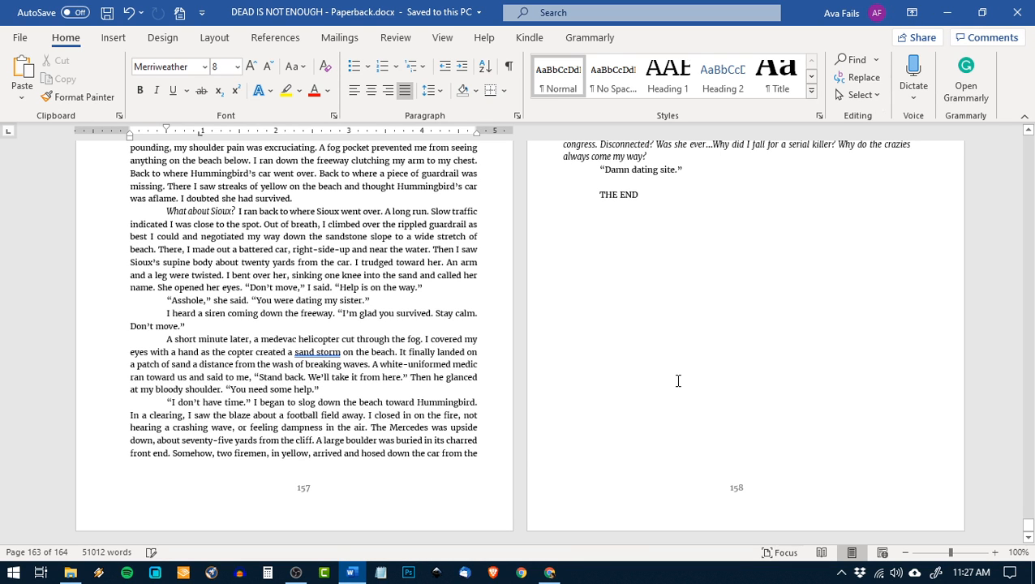
- Return to the start of the manuscript, check the title, contents and opening pages up to page 5, and save the document
{"action": "scroll", "coordinate": [694, 378], "scroll_direction": "up", "scroll_amount": 8}
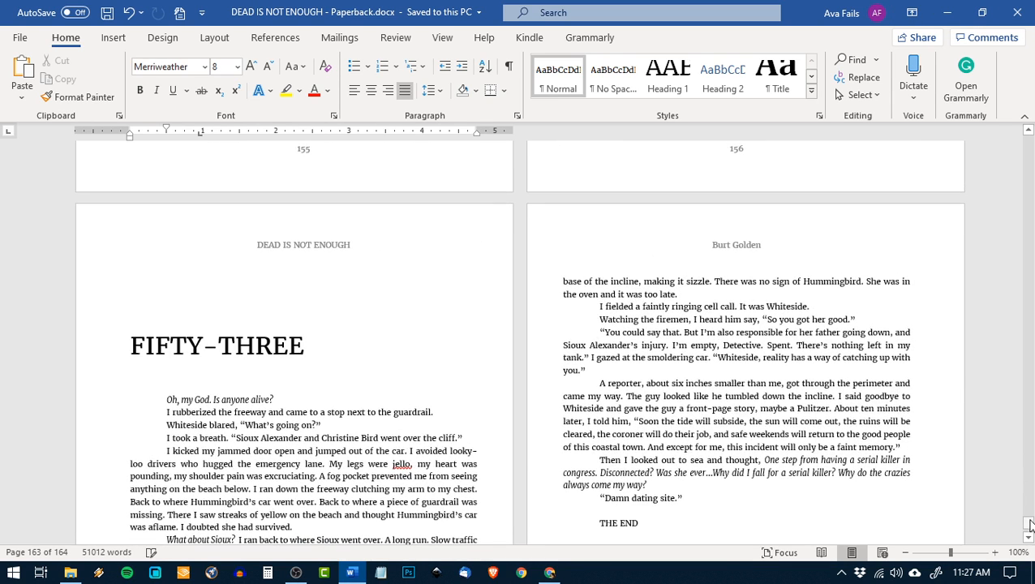
{"action": "left_click_drag", "start_coordinate": [1030, 526], "coordinate": [1031, 136]}
{"action": "scroll", "coordinate": [777, 210], "scroll_direction": "down", "scroll_amount": 1}
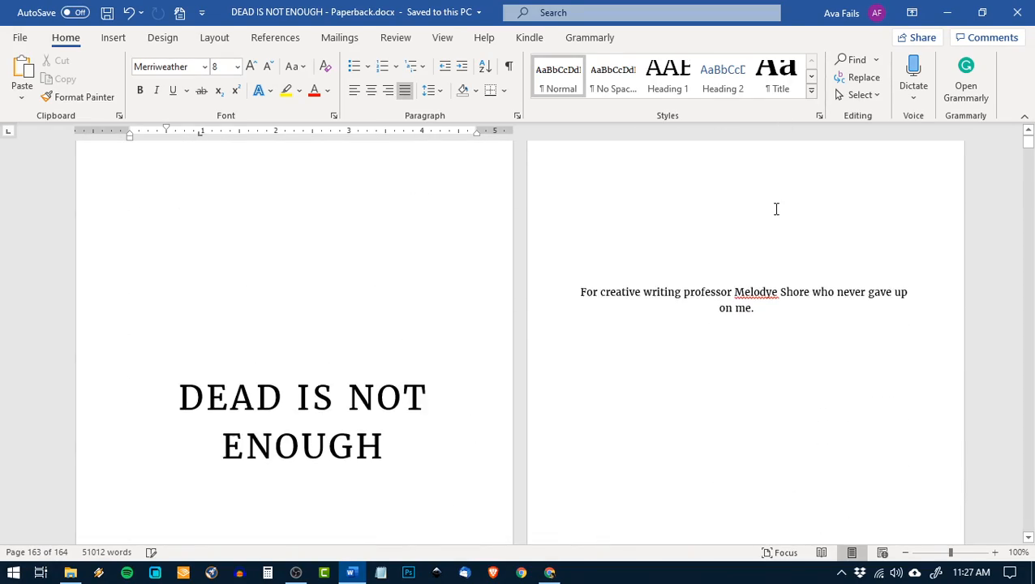
{"action": "scroll", "coordinate": [775, 219], "scroll_direction": "down", "scroll_amount": 15}
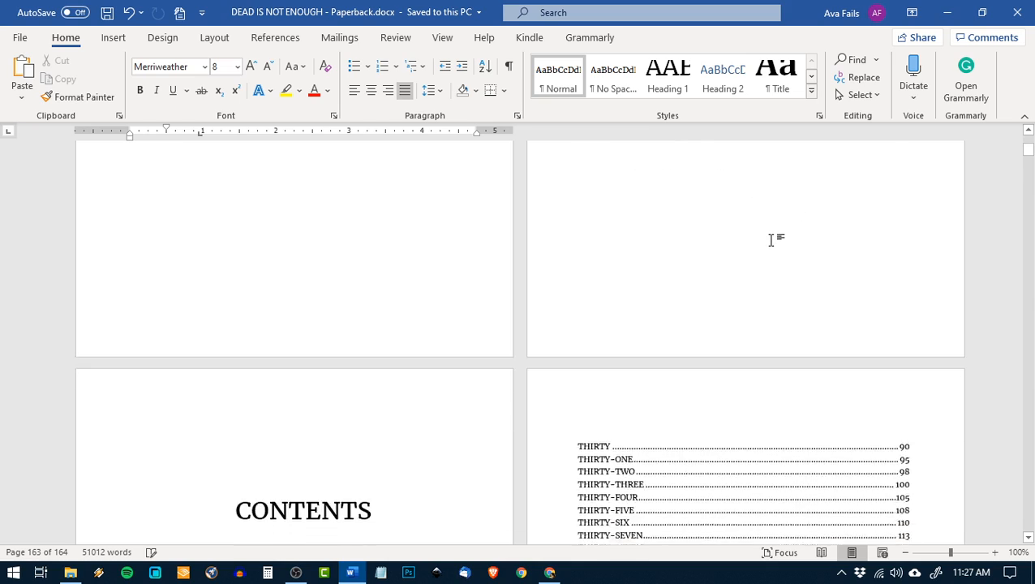
{"action": "scroll", "coordinate": [771, 241], "scroll_direction": "down", "scroll_amount": 20}
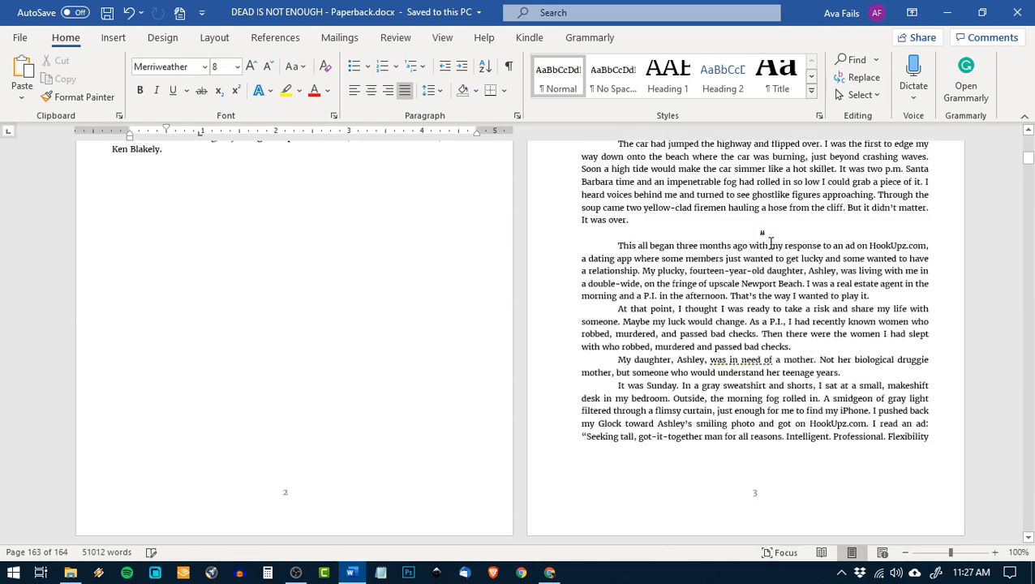
{"action": "scroll", "coordinate": [771, 240], "scroll_direction": "down", "scroll_amount": 1}
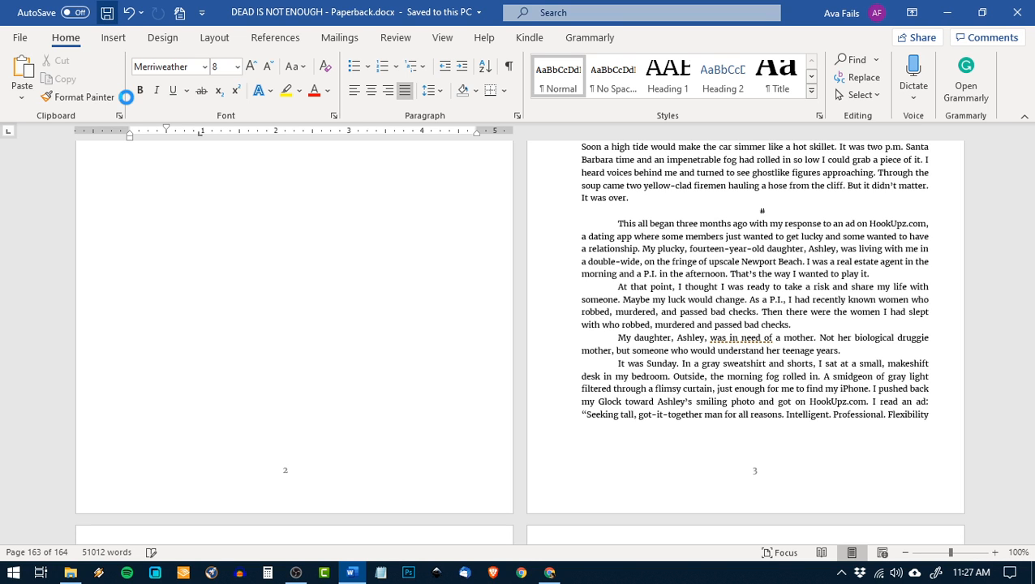
{"action": "scroll", "coordinate": [208, 320], "scroll_direction": "down", "scroll_amount": 7}
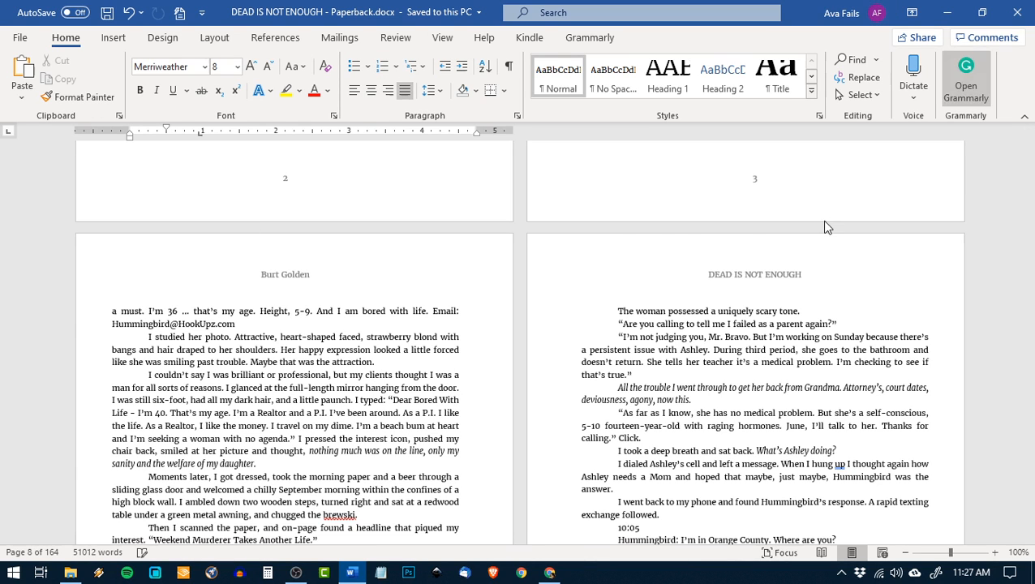
- Switch to Chrome and check the live stream's channels and streaming monitor on the Restream dashboard
{"action": "left_click", "coordinate": [557, 573]}
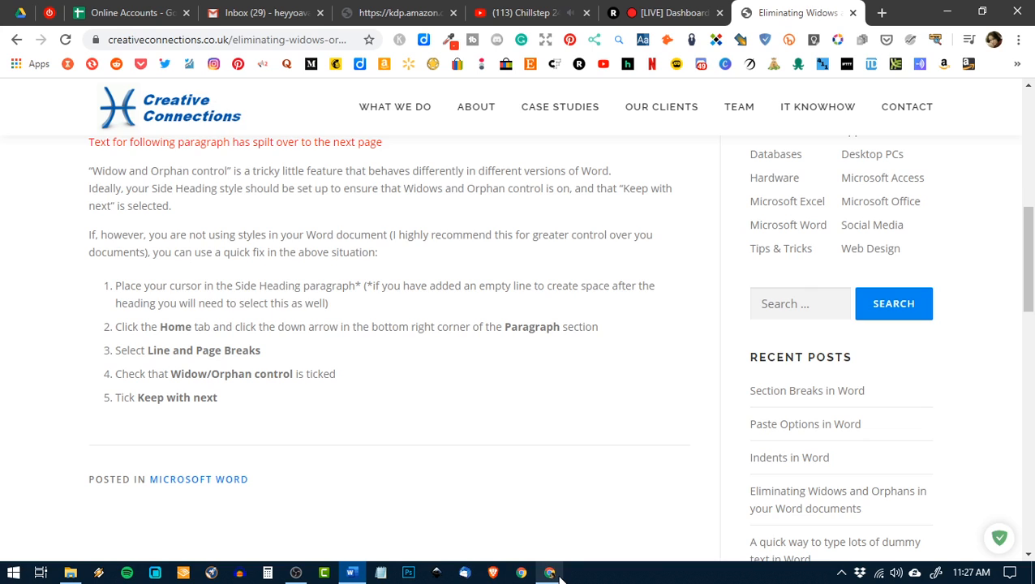
{"action": "left_click", "coordinate": [673, 13]}
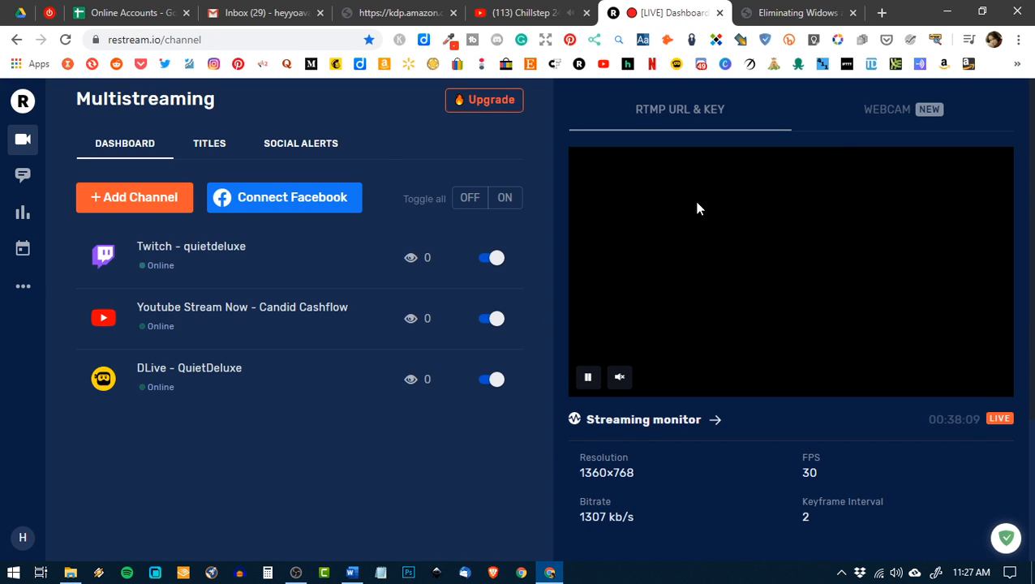
{"action": "scroll", "coordinate": [696, 209], "scroll_direction": "down", "scroll_amount": 2}
{"action": "scroll", "coordinate": [701, 261], "scroll_direction": "up", "scroll_amount": 2}
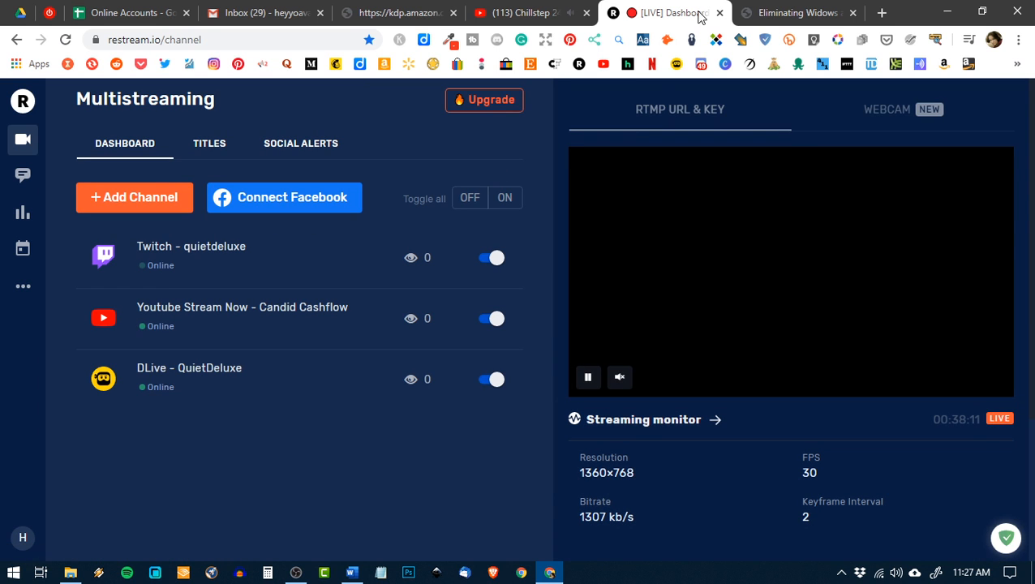